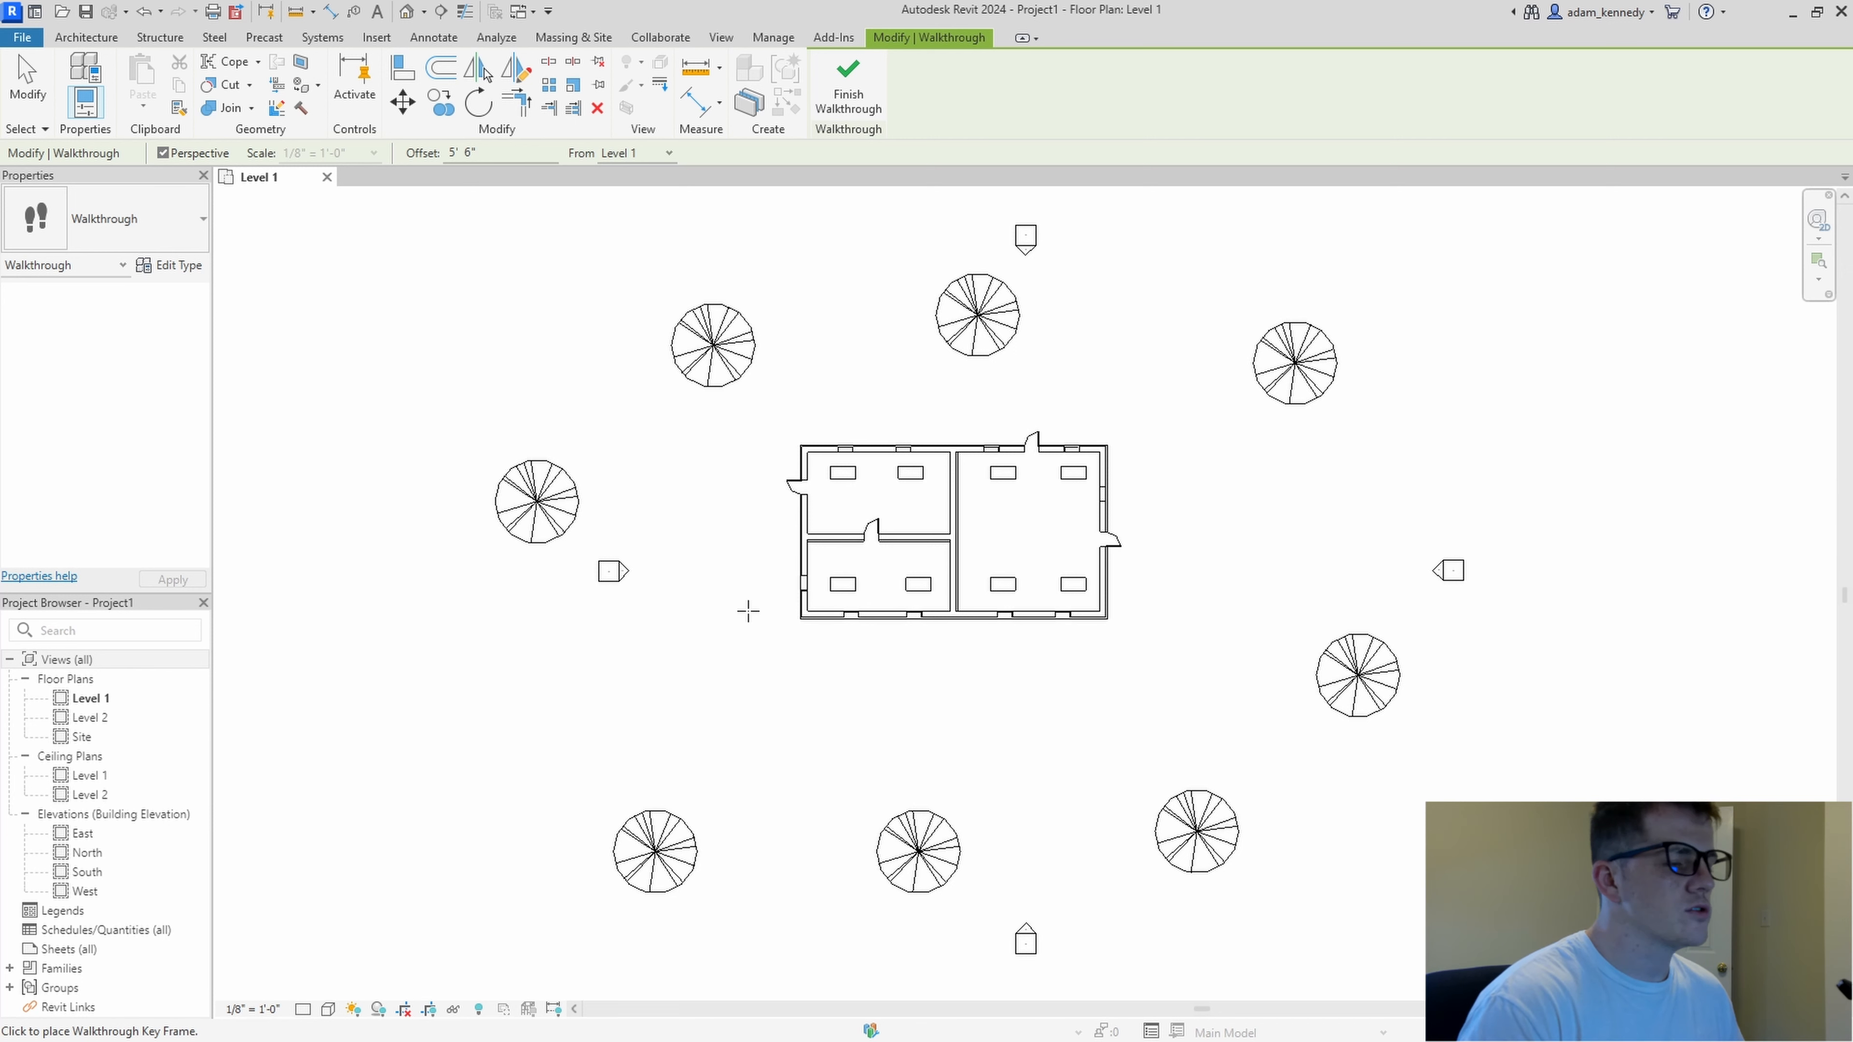
- Place walkthrough key frames from southwest of the building along its south side, around the east, and back along the north to the northwest tree
left_click(573, 735)
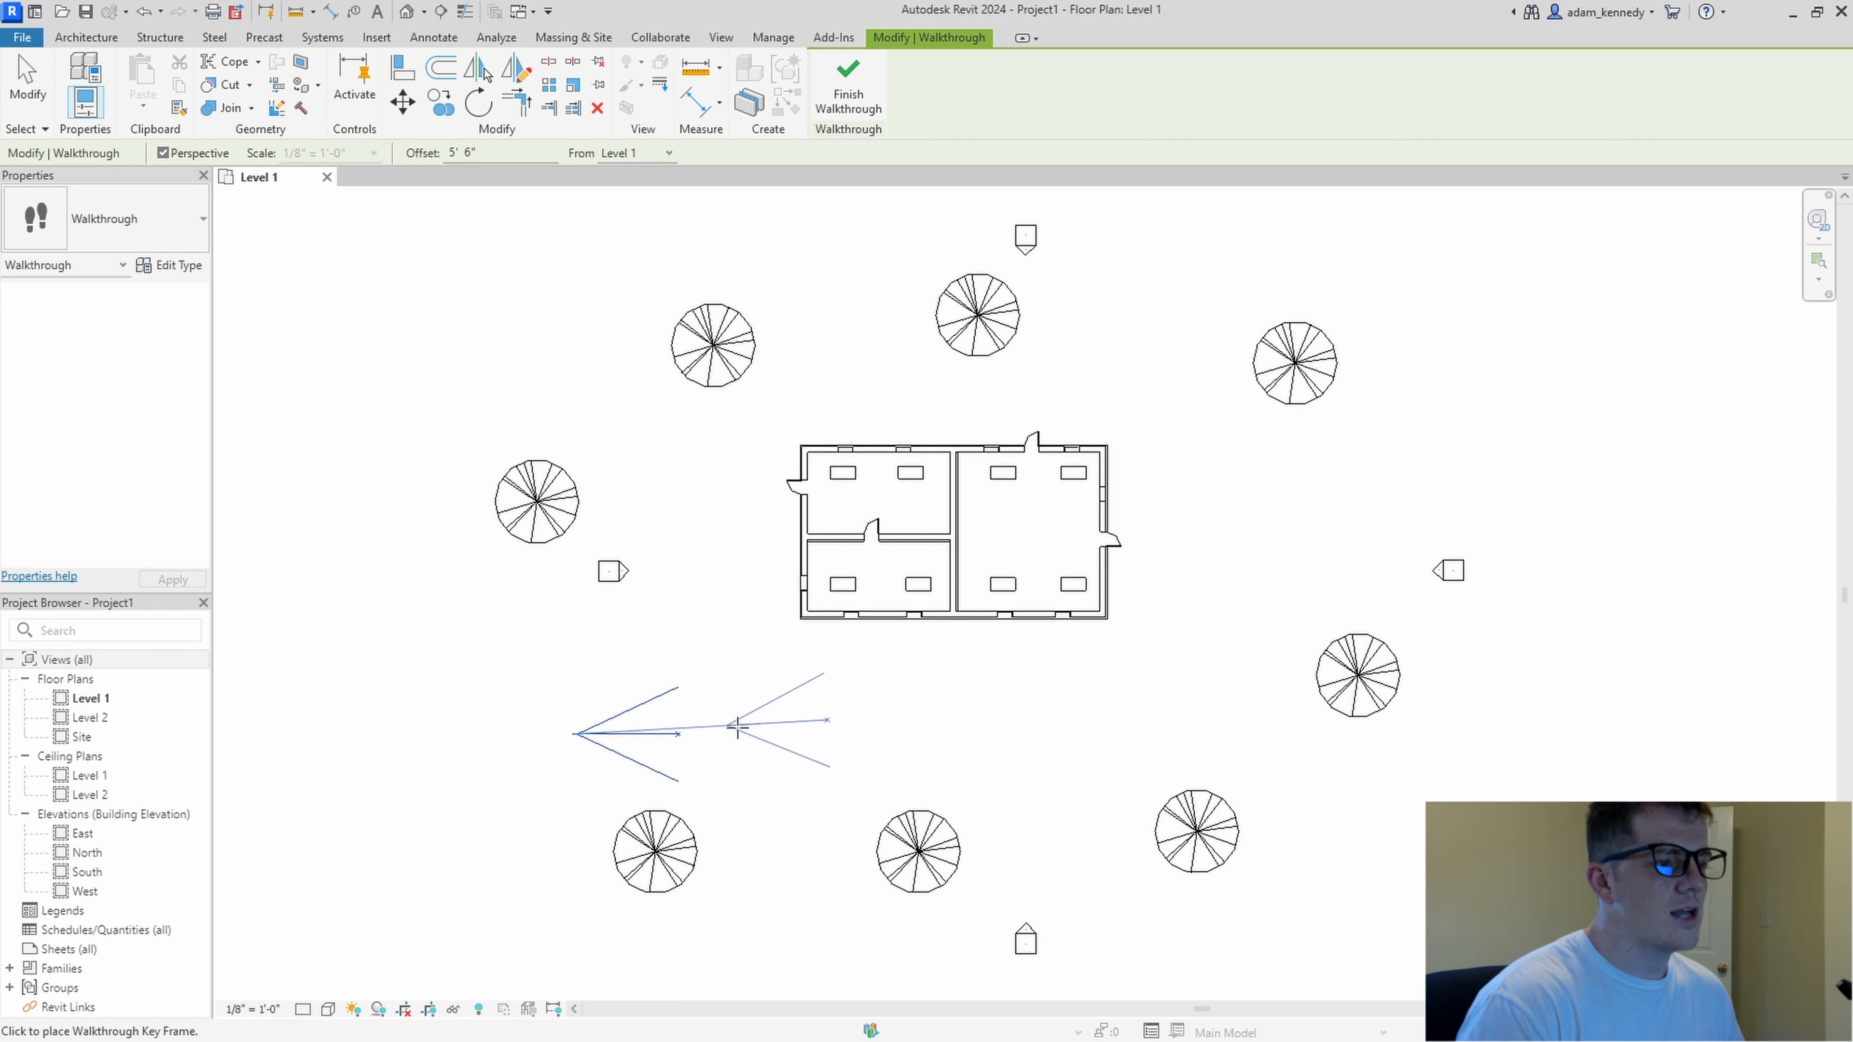
left_click(828, 732)
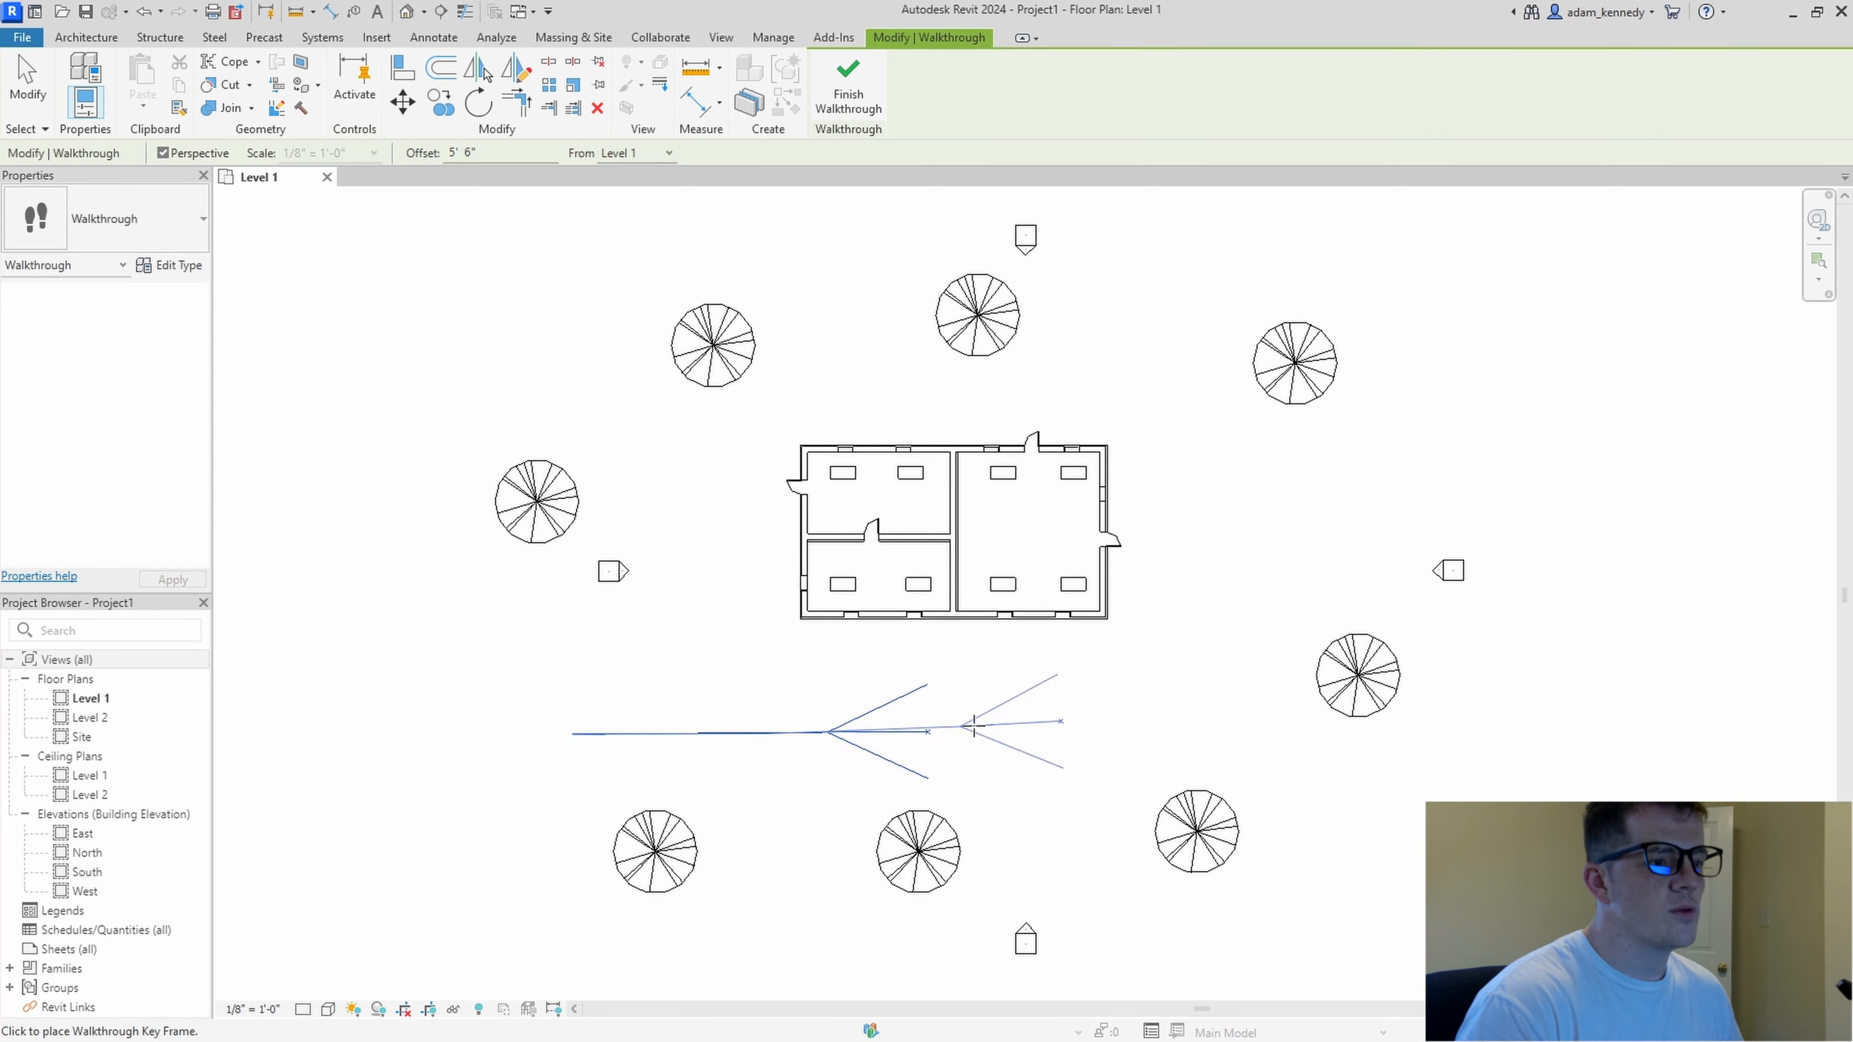
left_click(1085, 721)
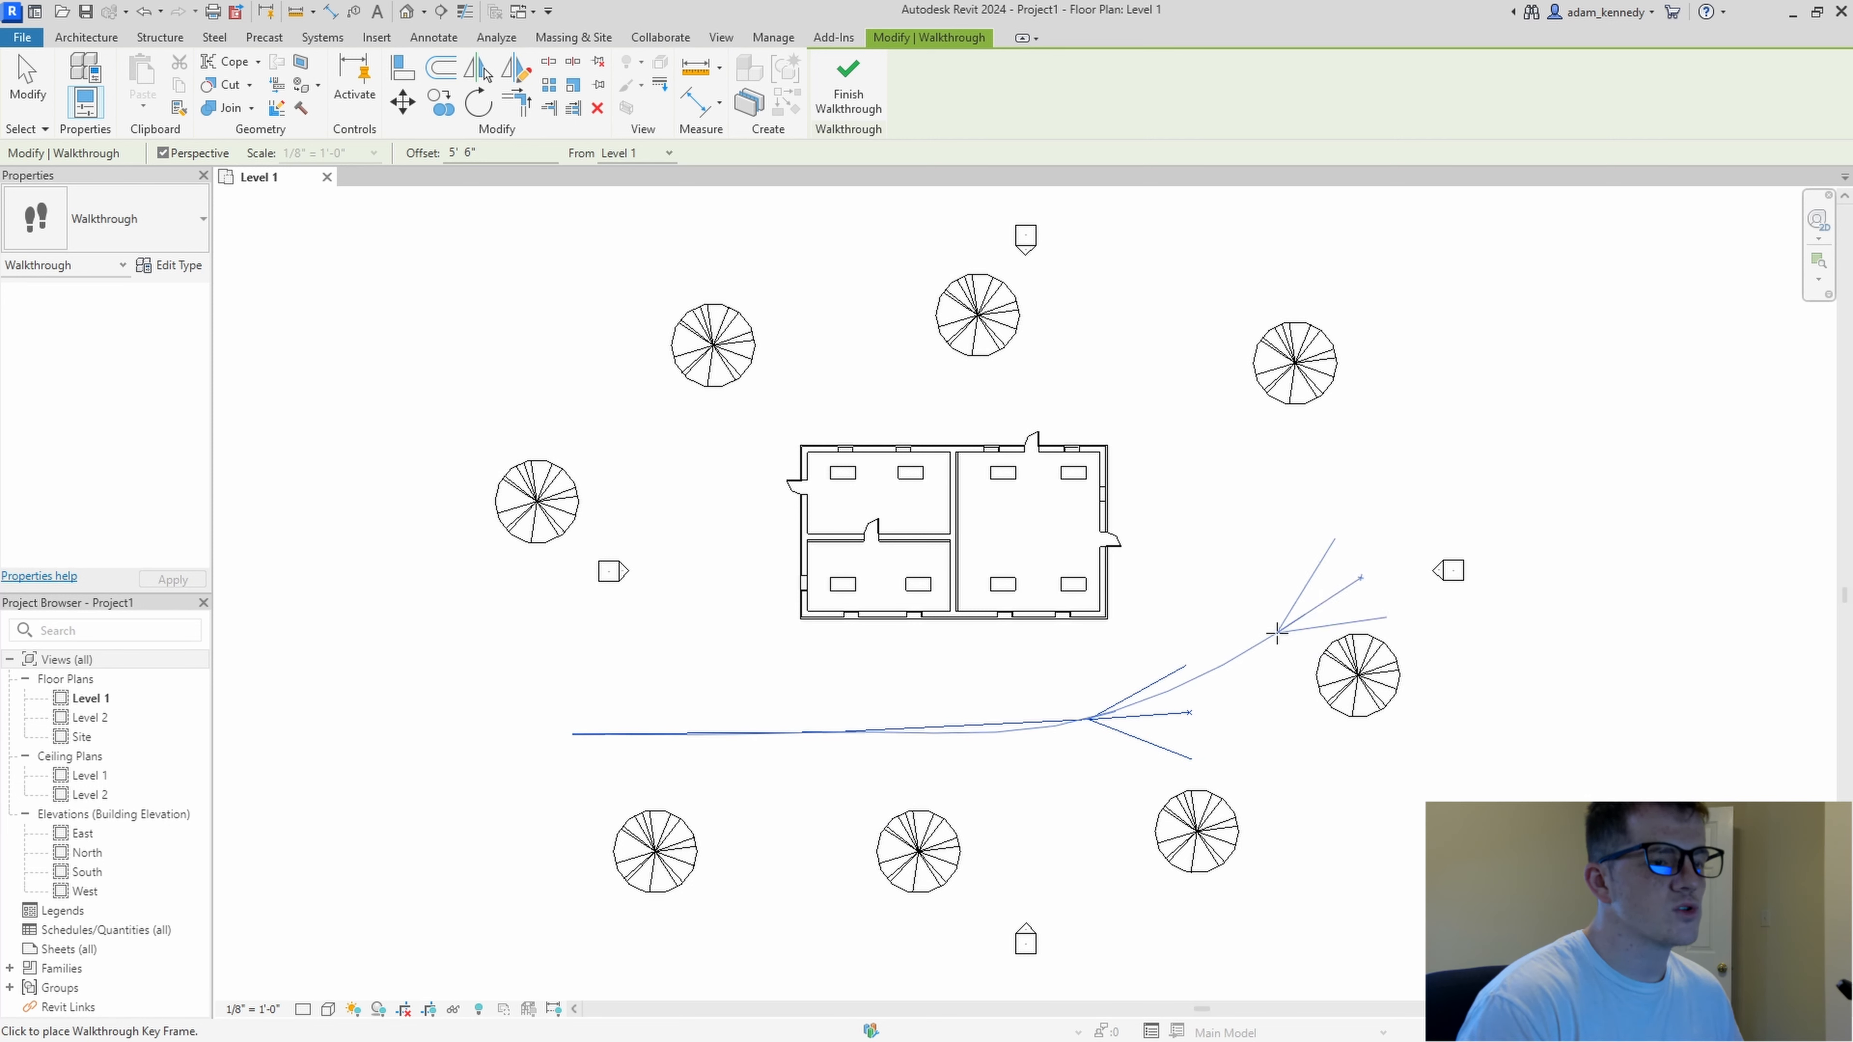
left_click(1277, 629)
left_click(1303, 511)
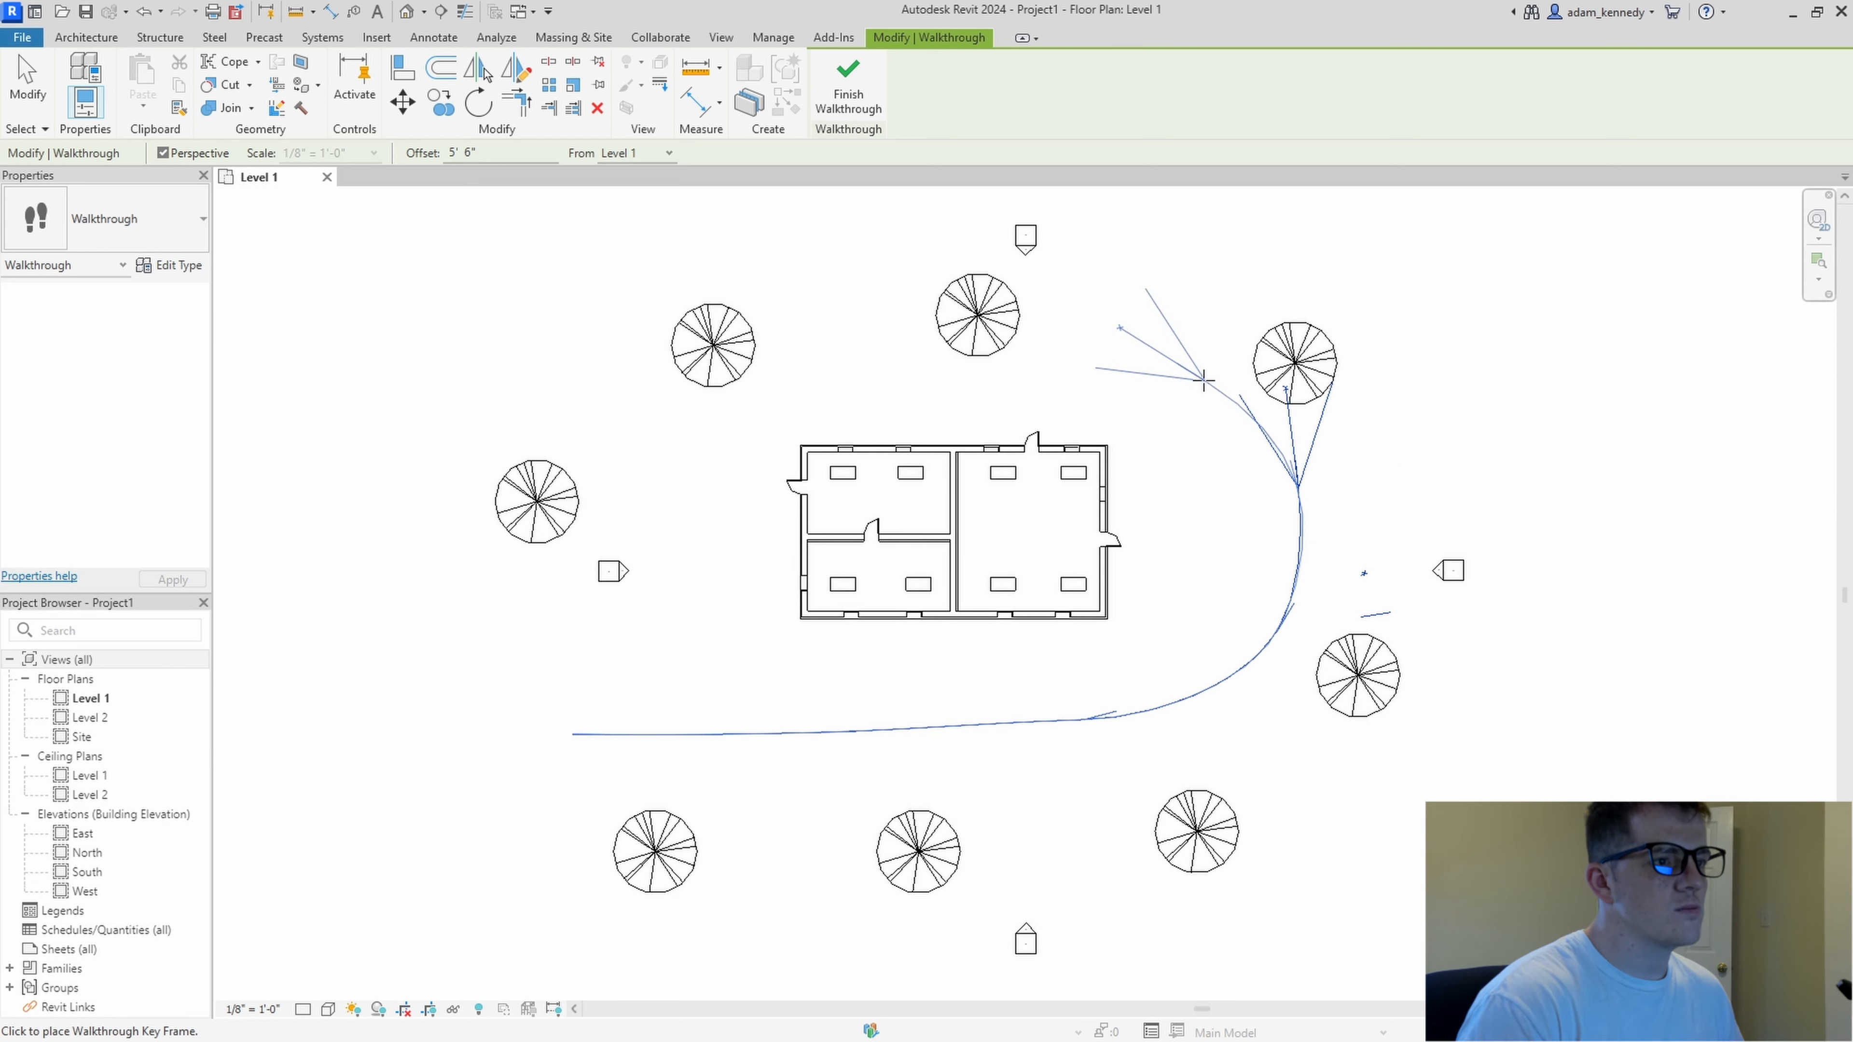
left_click(1197, 376)
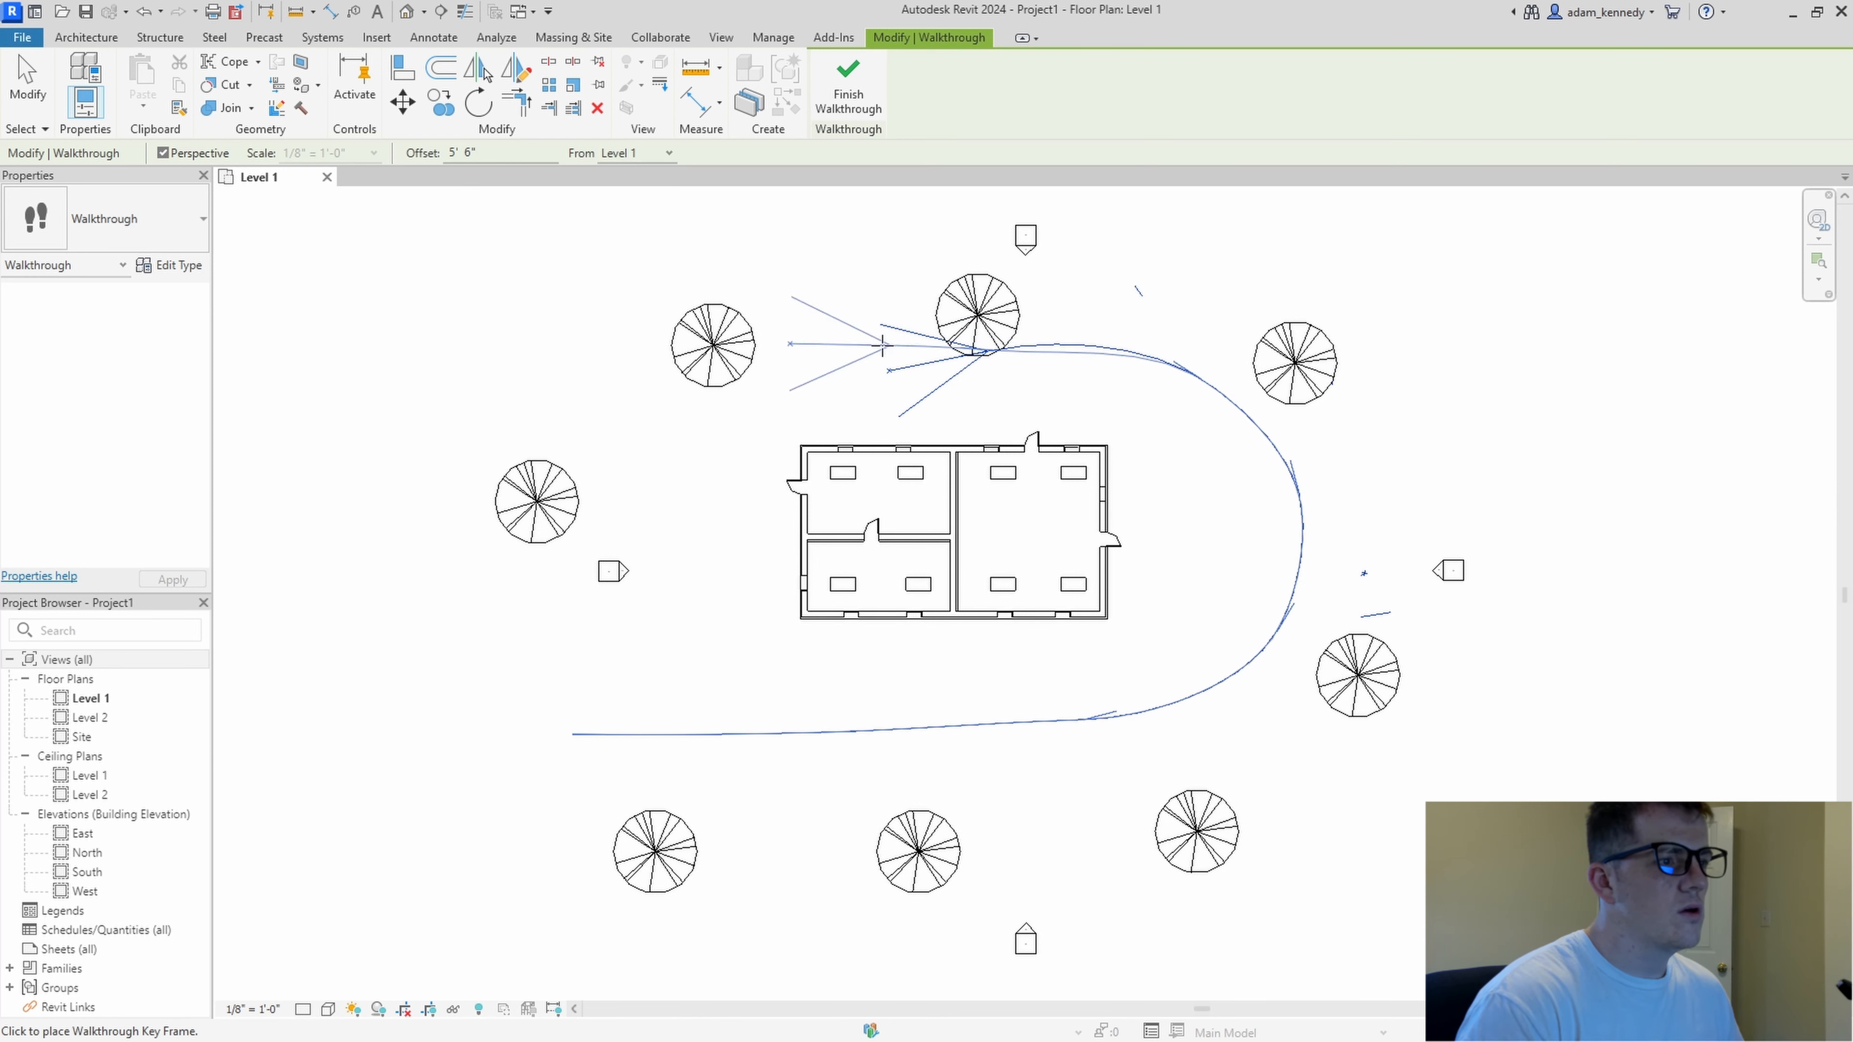
left_click(780, 360)
left_click(586, 424)
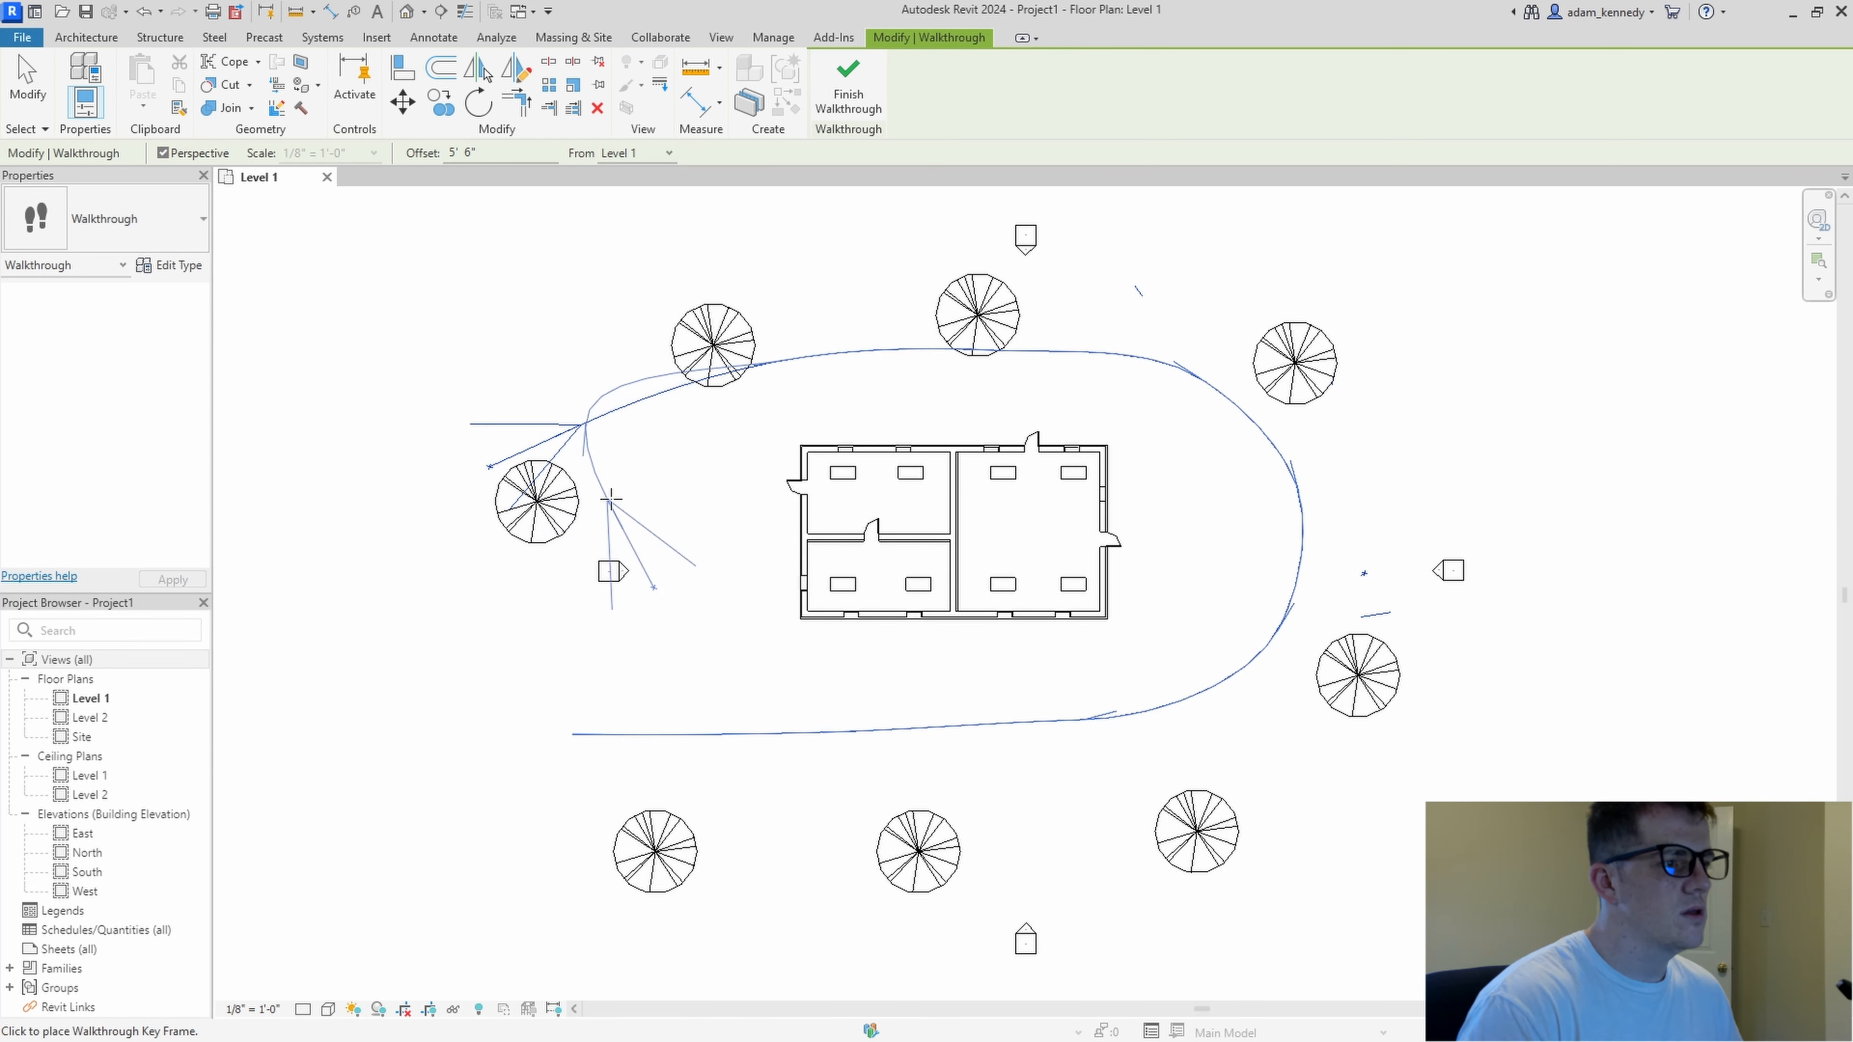
- Continue the walkthrough path through the west door, across the northwest room, and through the interior door into the southwest room
left_click(649, 504)
left_click(822, 487)
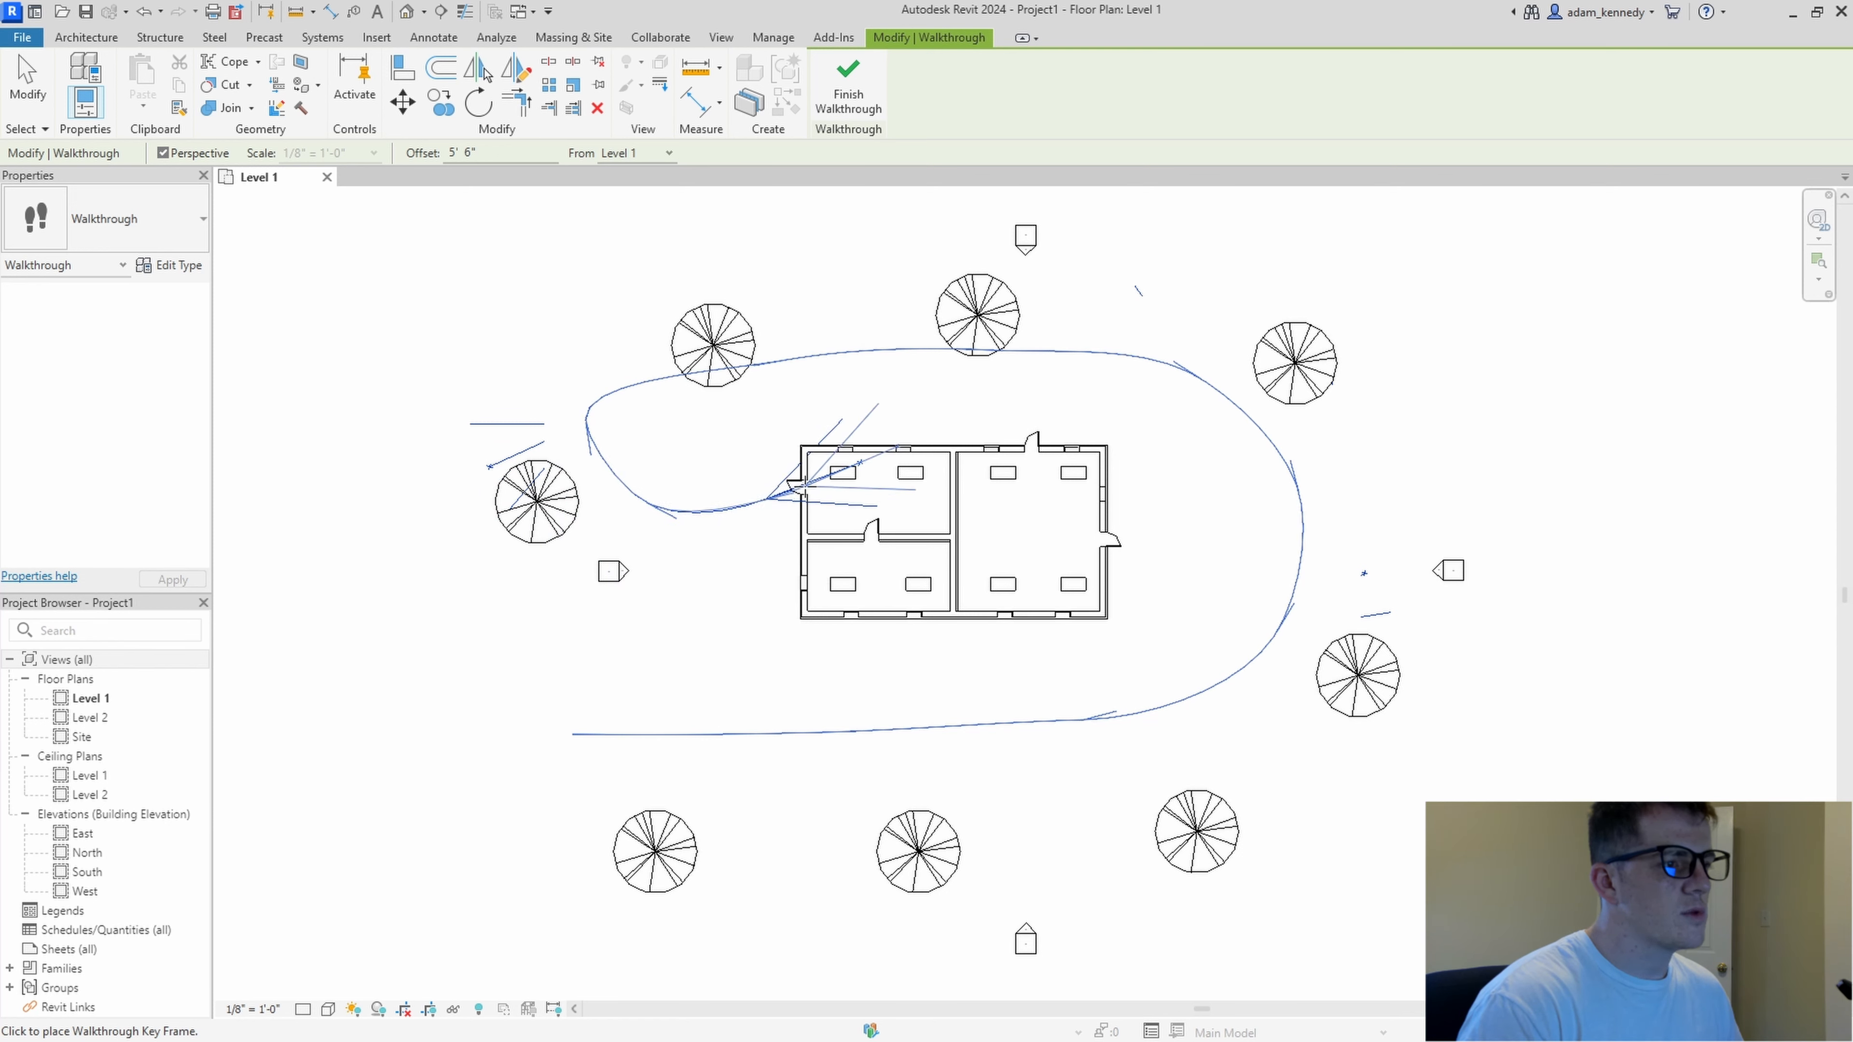
left_click(861, 502)
left_click(874, 533)
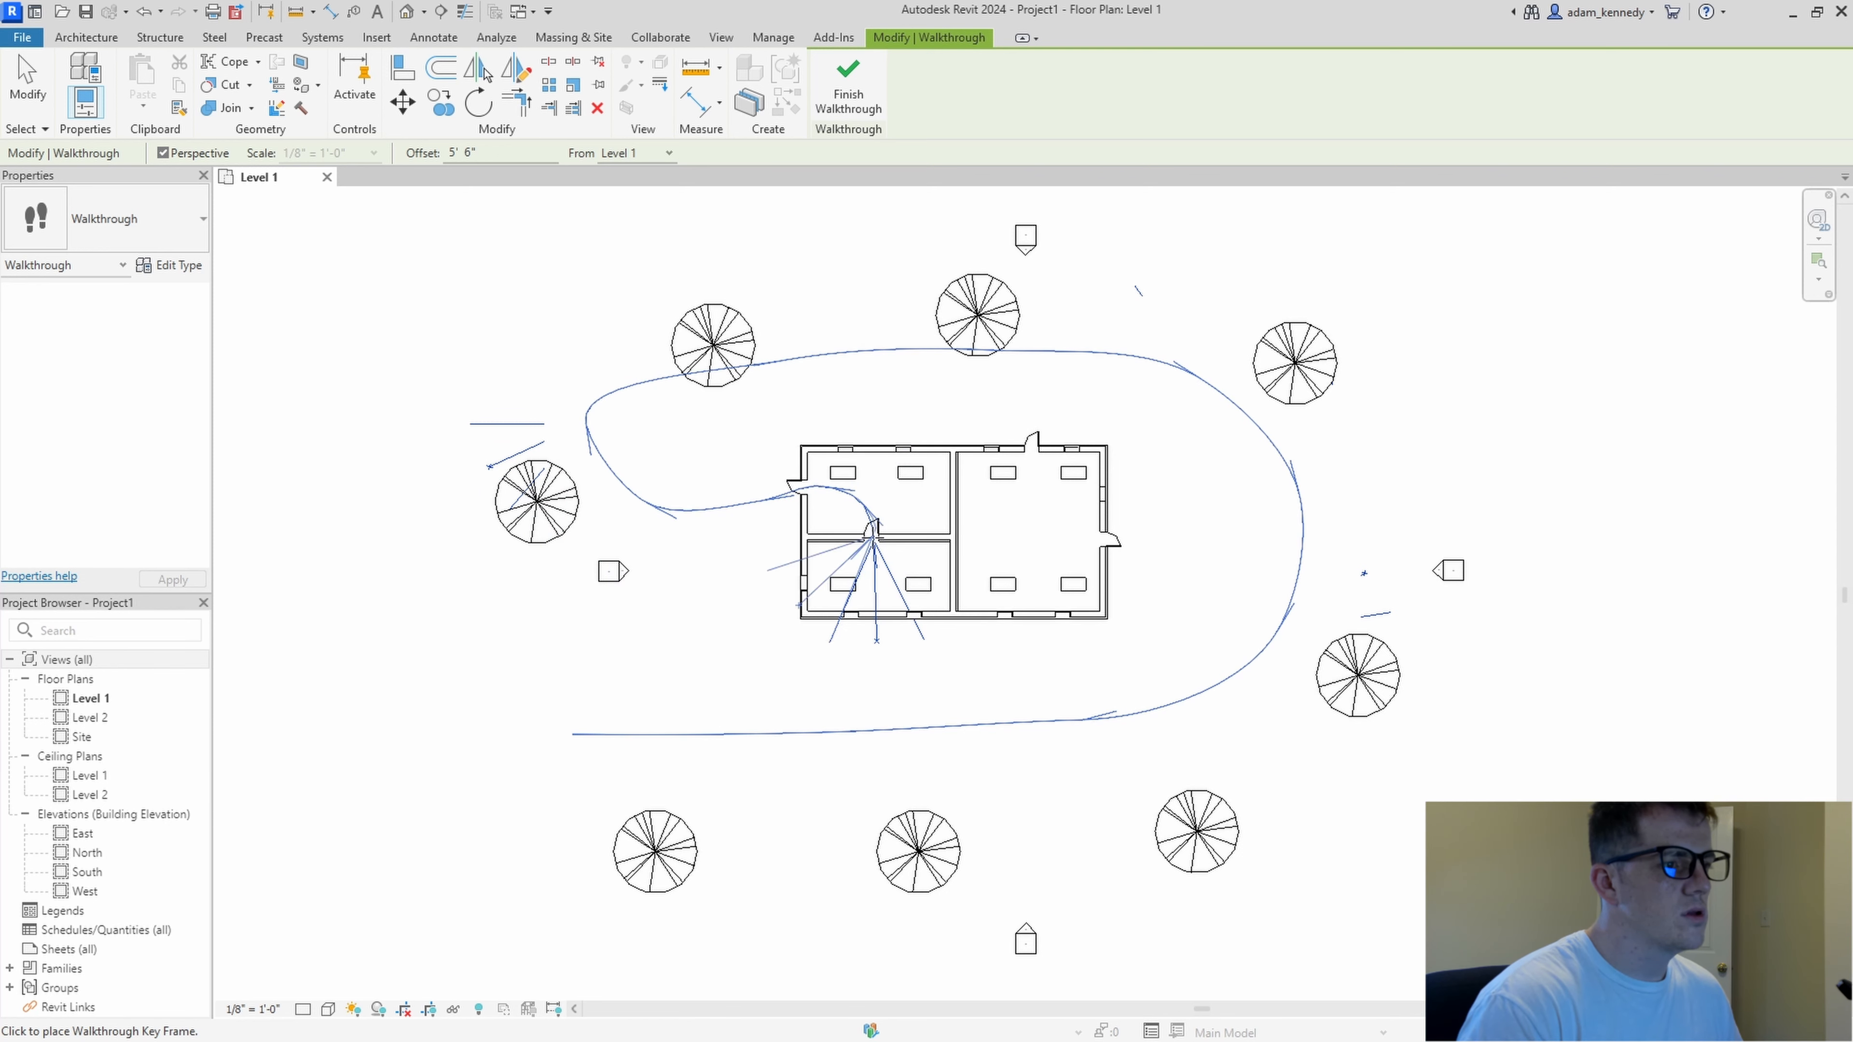
left_click(885, 576)
left_click(912, 583)
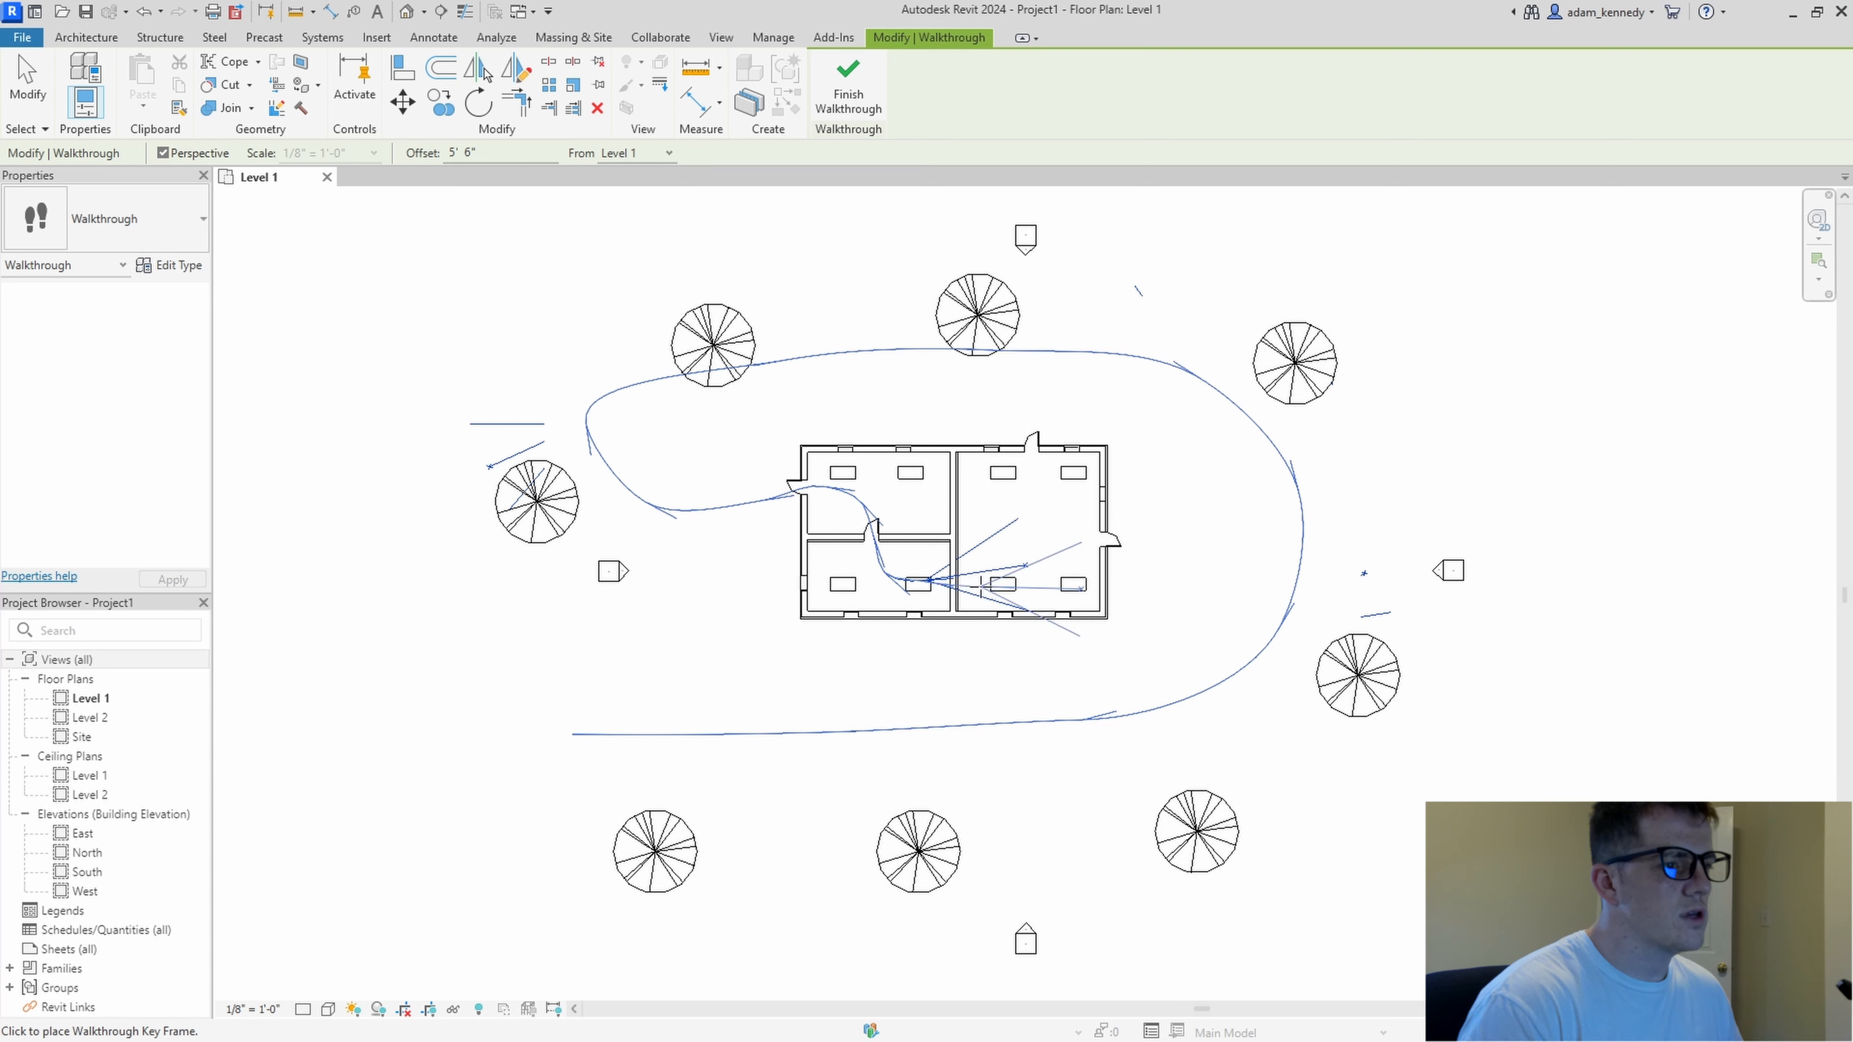
- Route the walkthrough path through the large east room and out the north door, and finish the walkthrough
left_click(1042, 522)
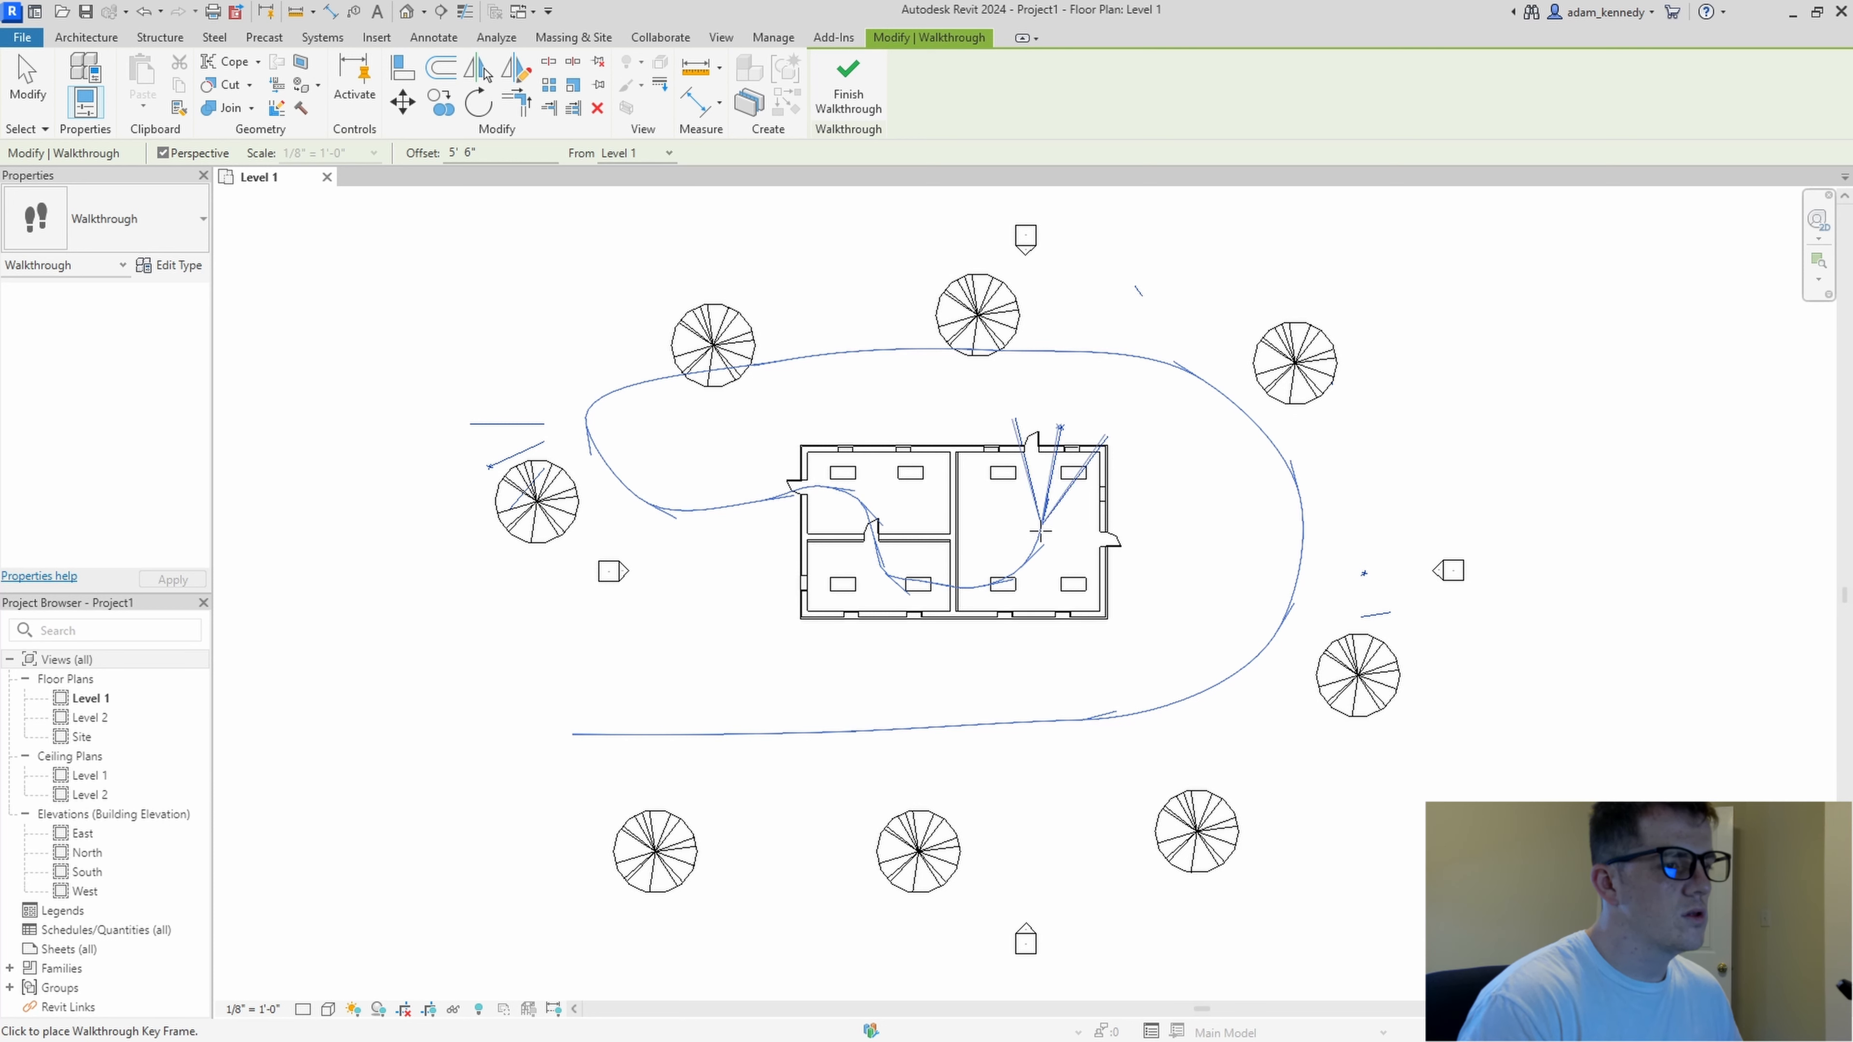
left_click(1038, 480)
left_click(976, 395)
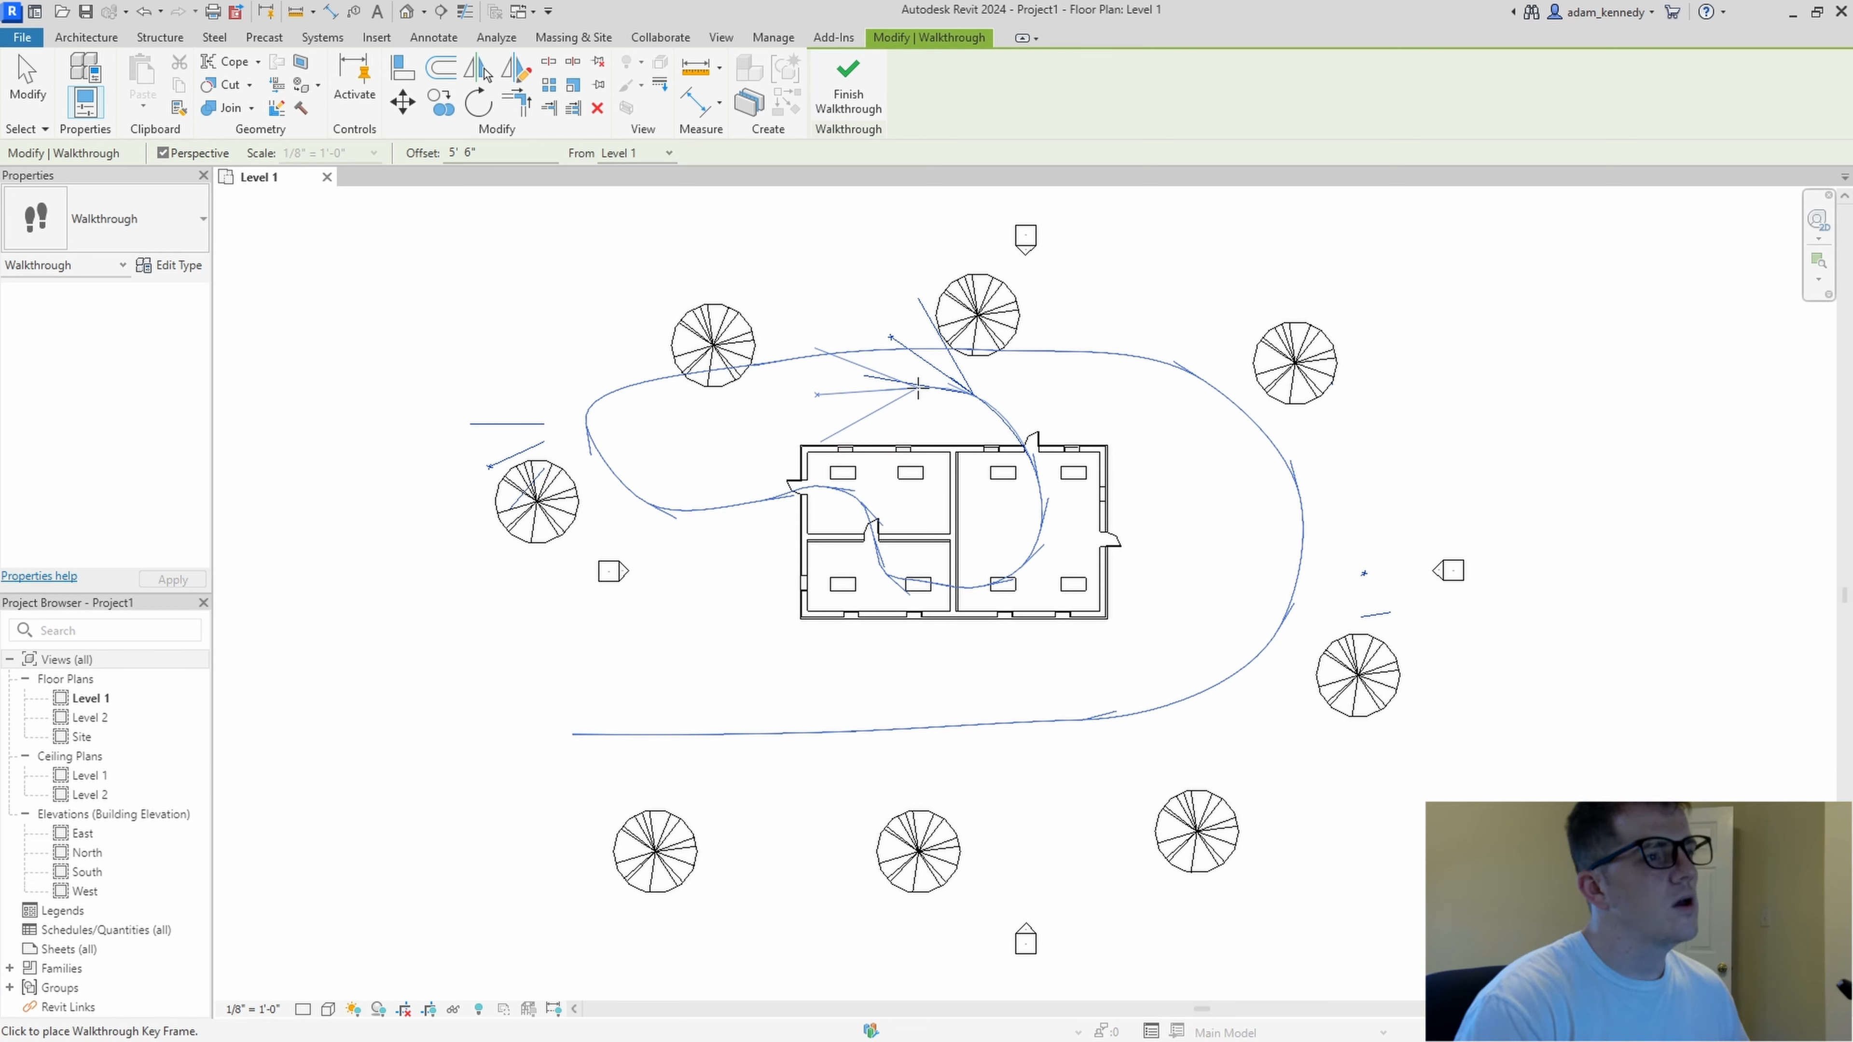
left_click(858, 94)
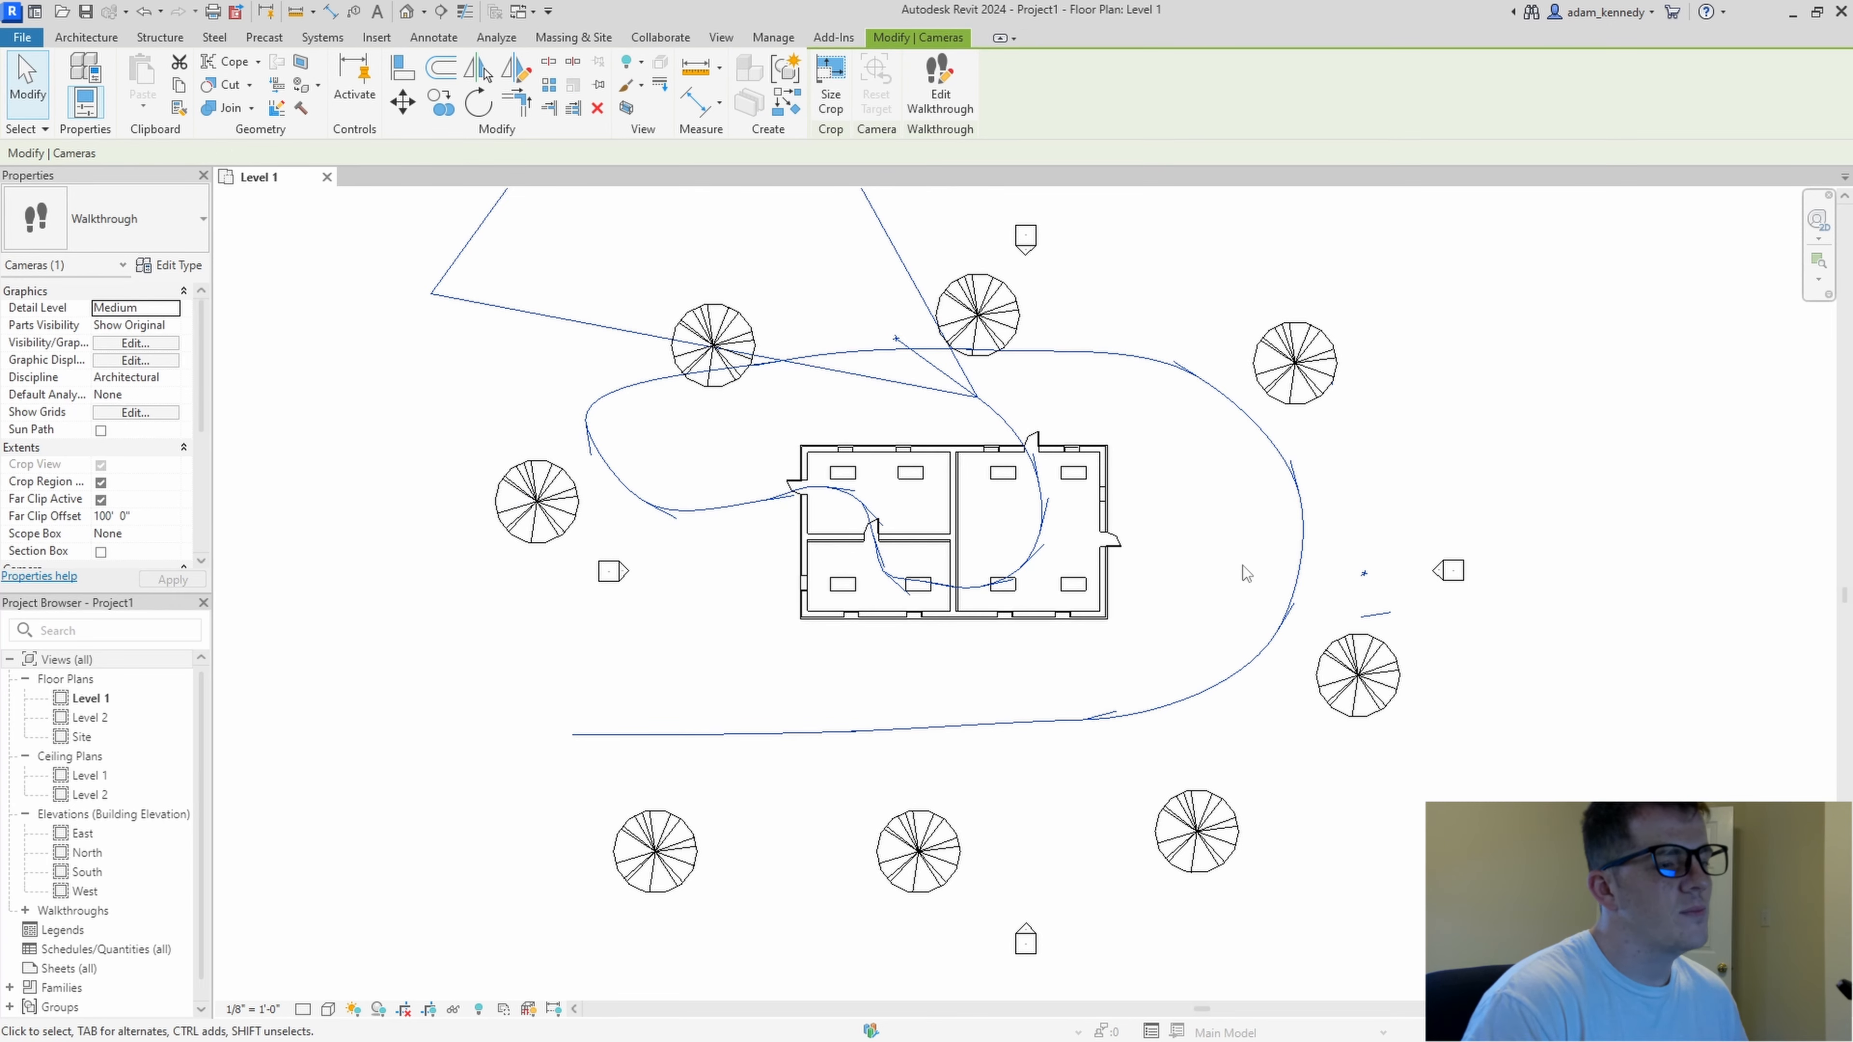
- Open the walkthrough path for editing at frame 1 and bring up its frame navigation controls
scroll(963, 263, "down", 4)
scroll(981, 238, "up", 2)
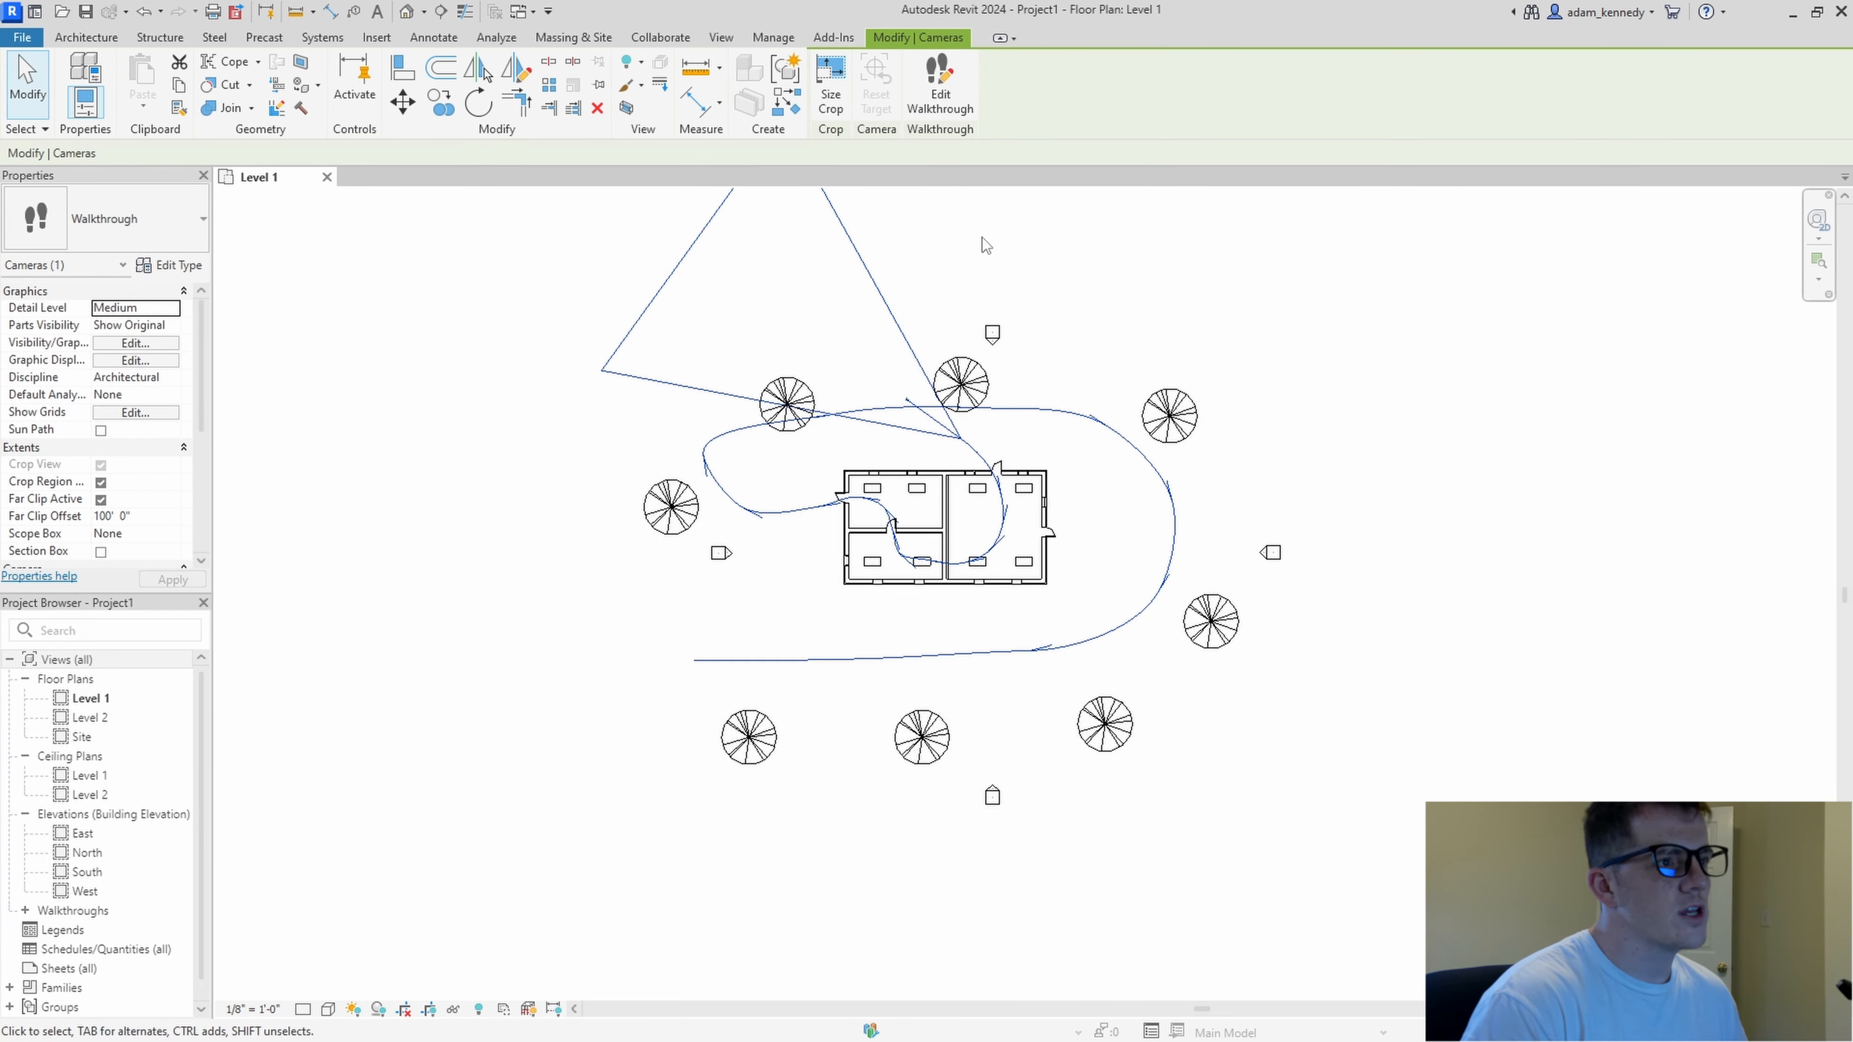
scroll(981, 238, "down", 3)
scroll(973, 219, "up", 3)
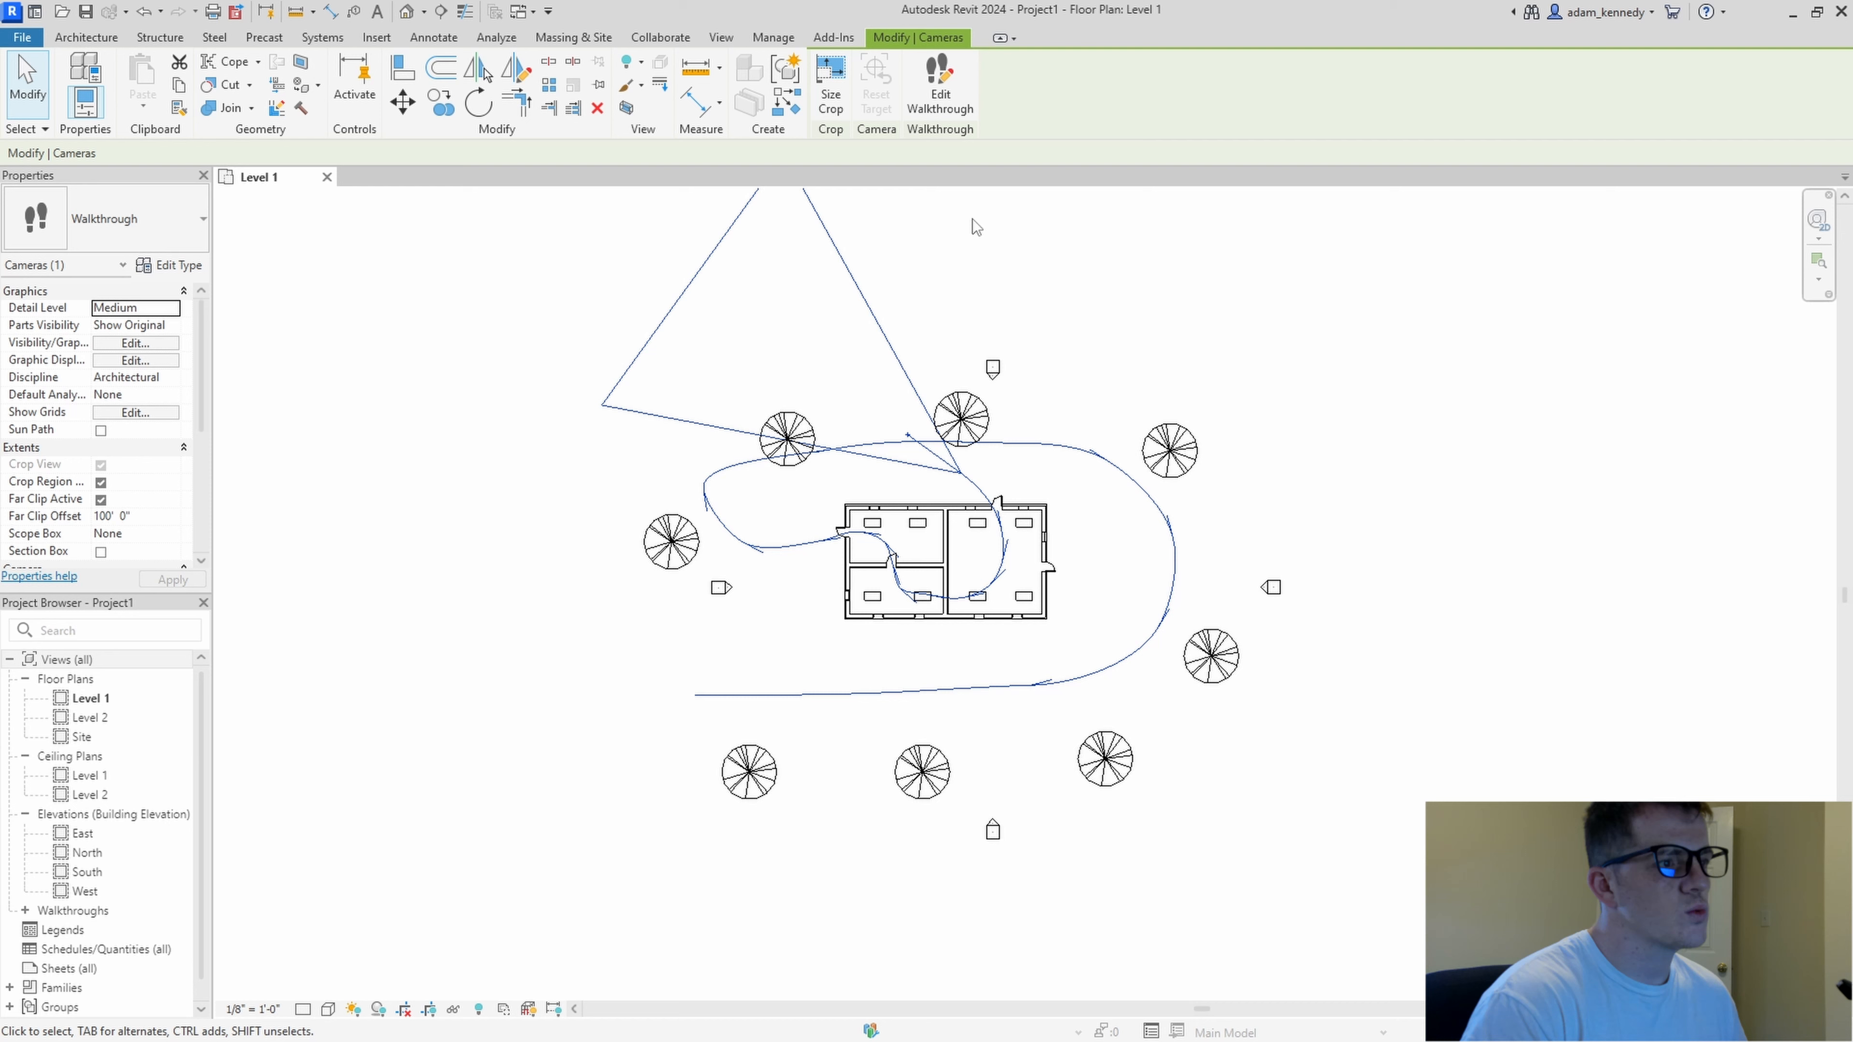
left_click(941, 80)
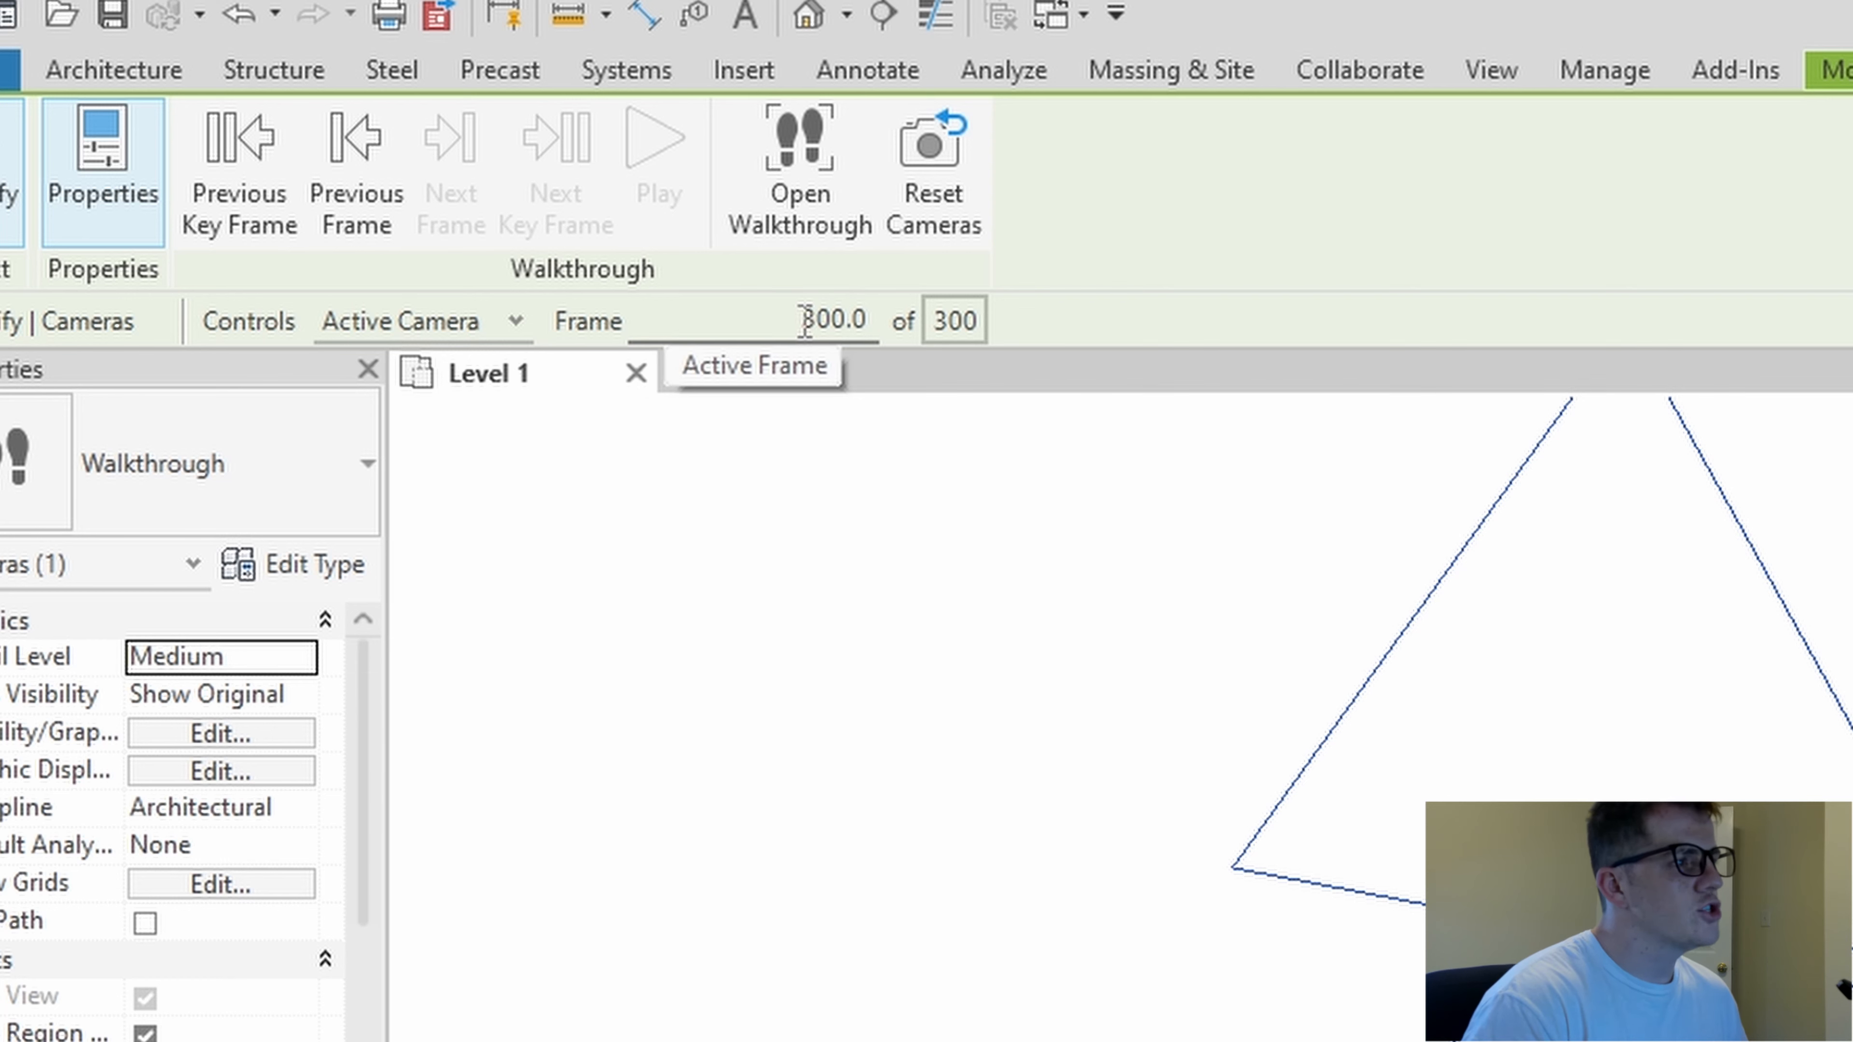
double_click(805, 322)
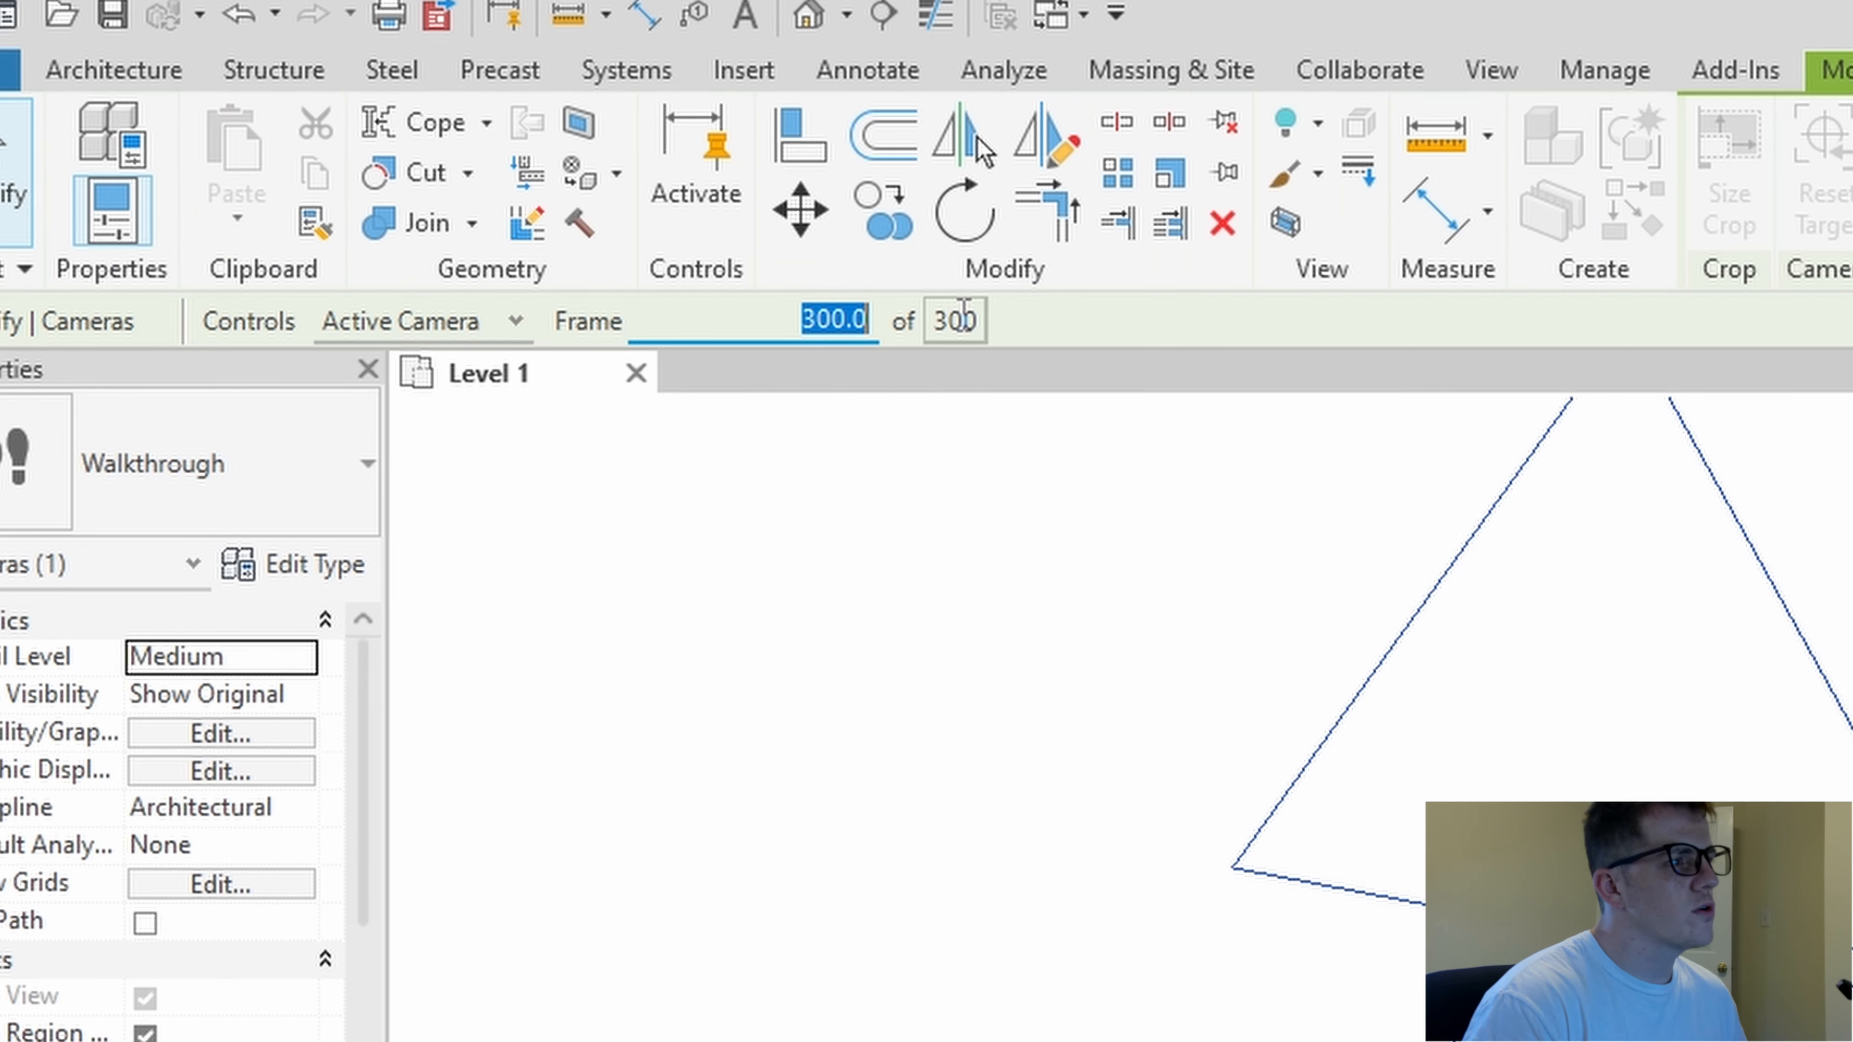
type("1")
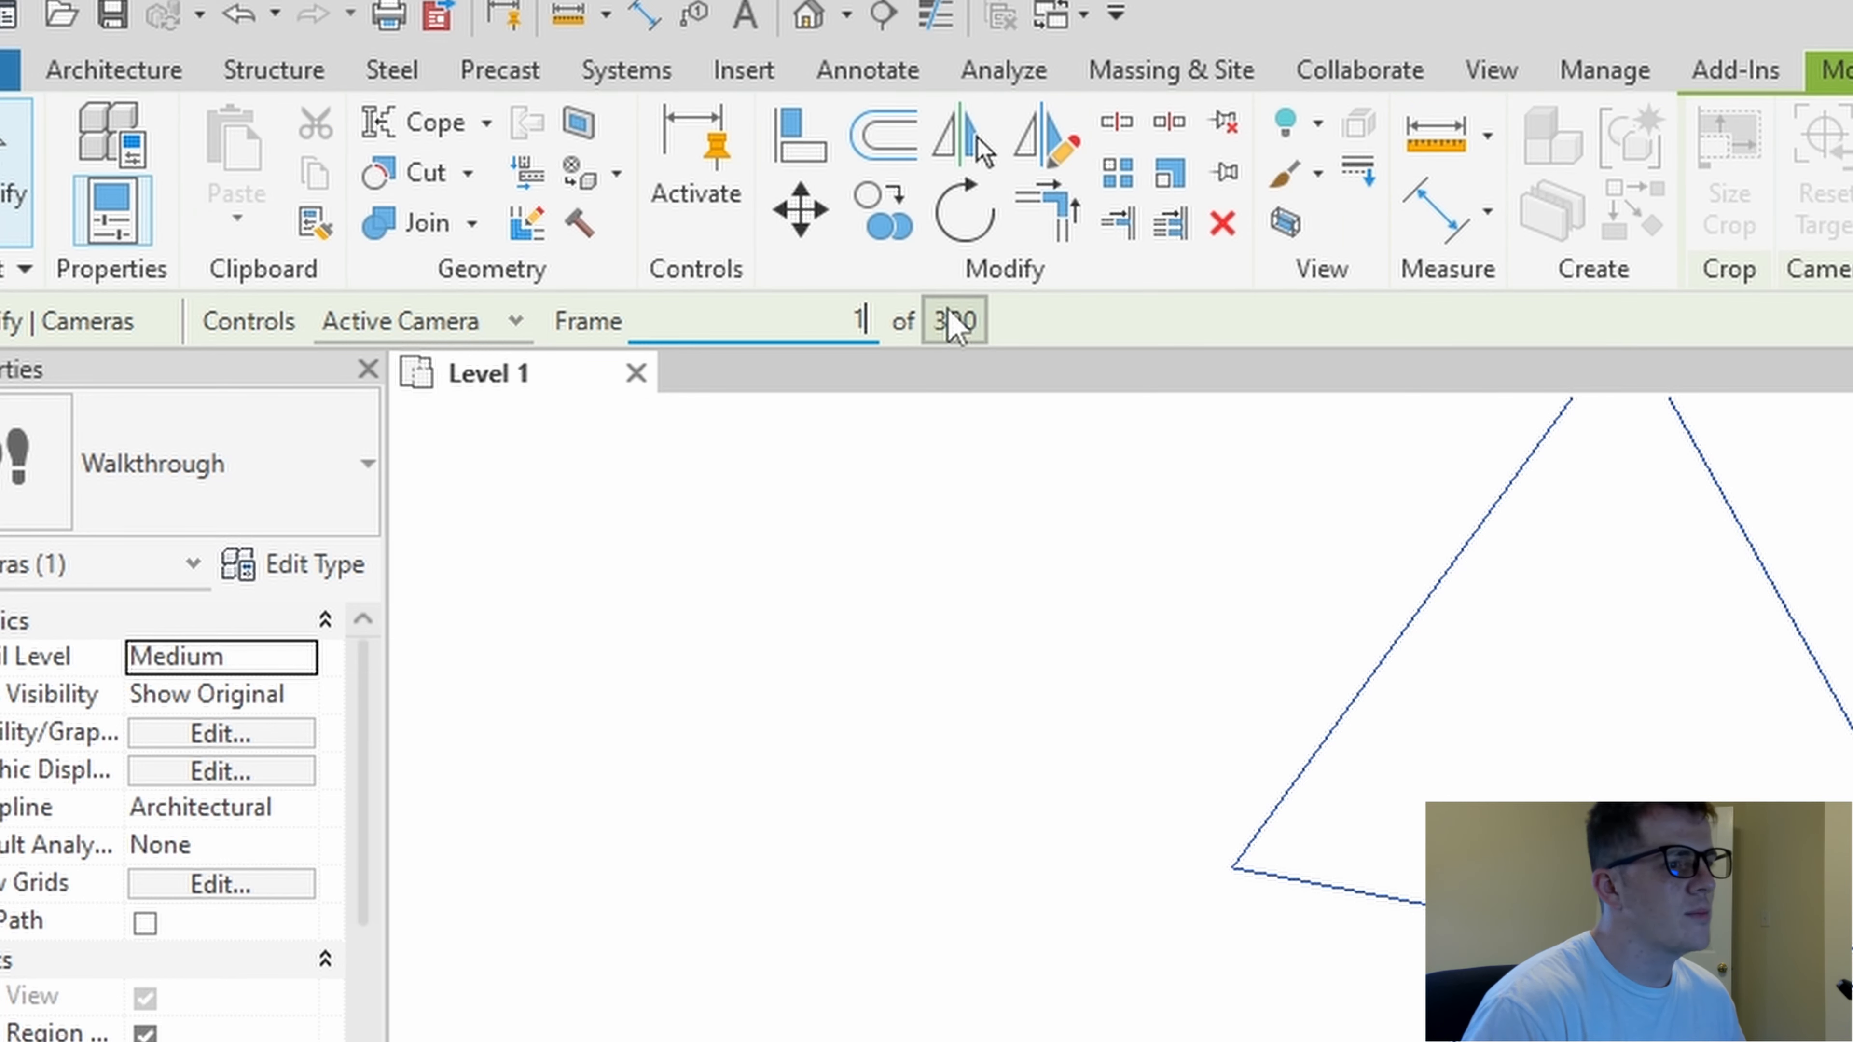
key("Return")
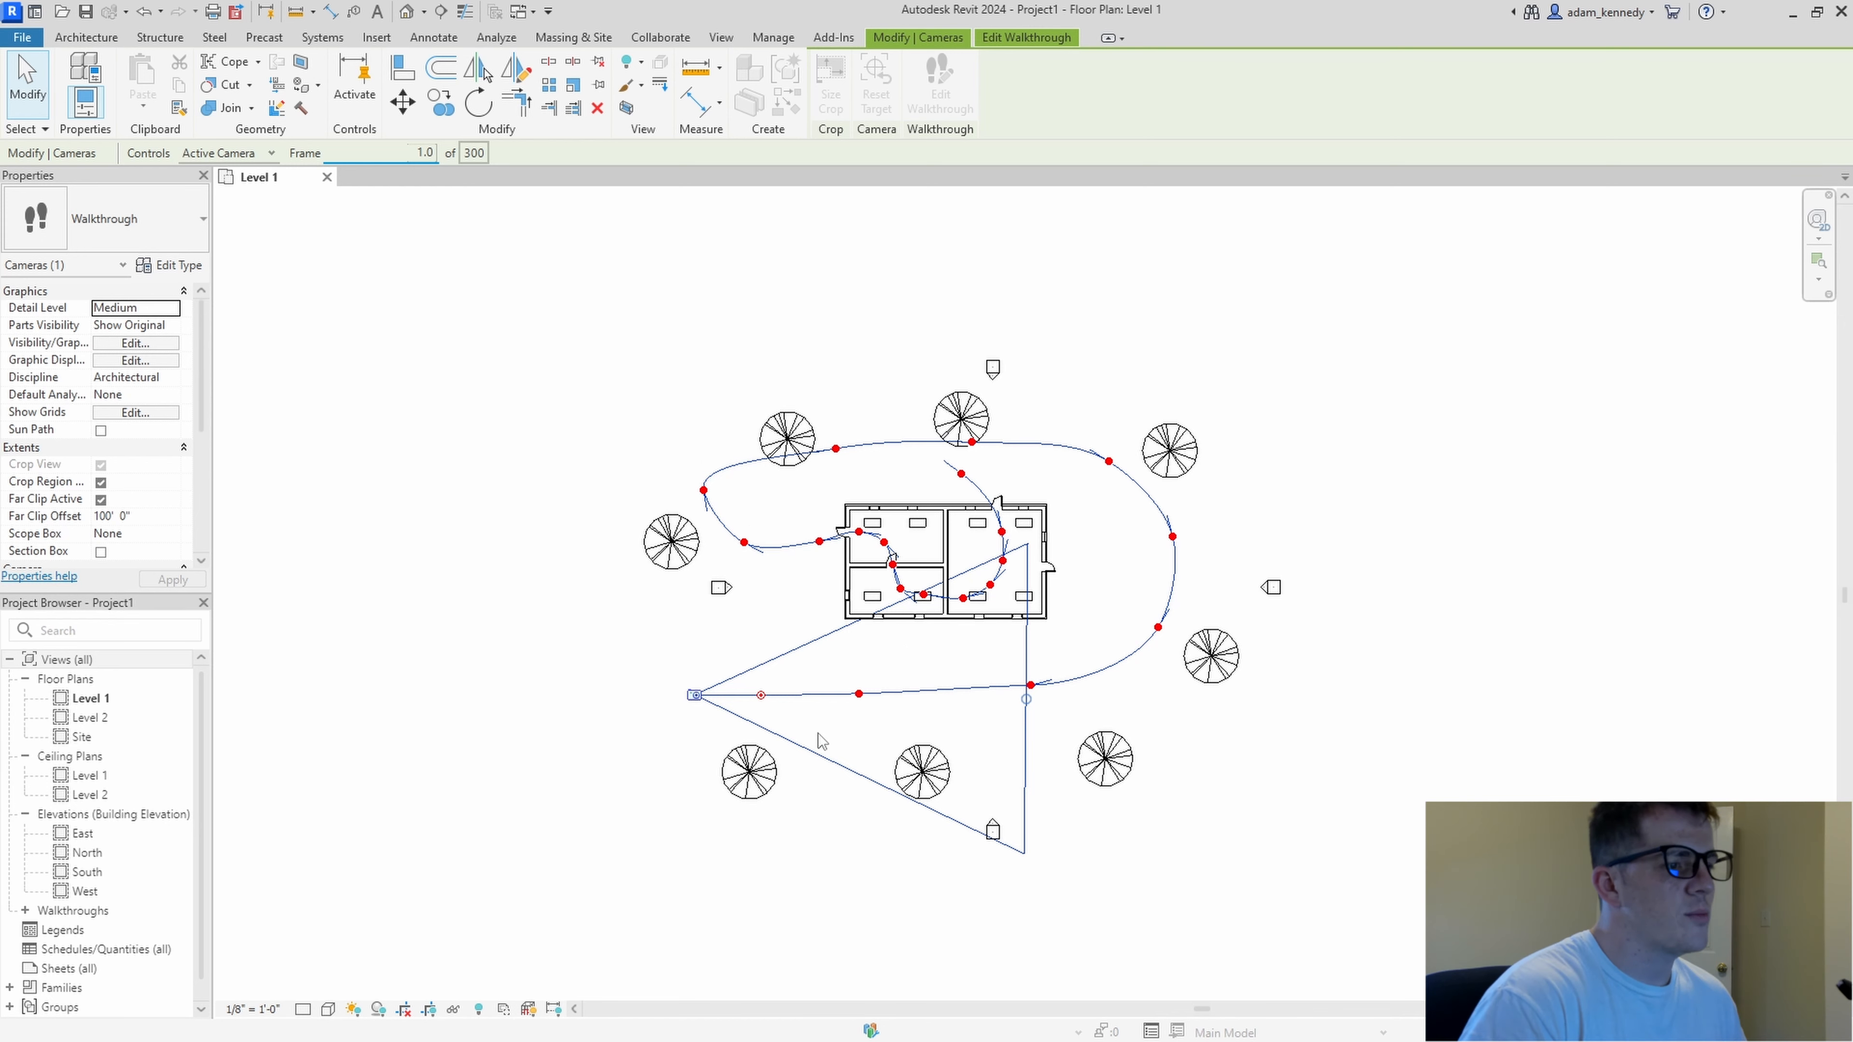
scroll(817, 759, "up", 5)
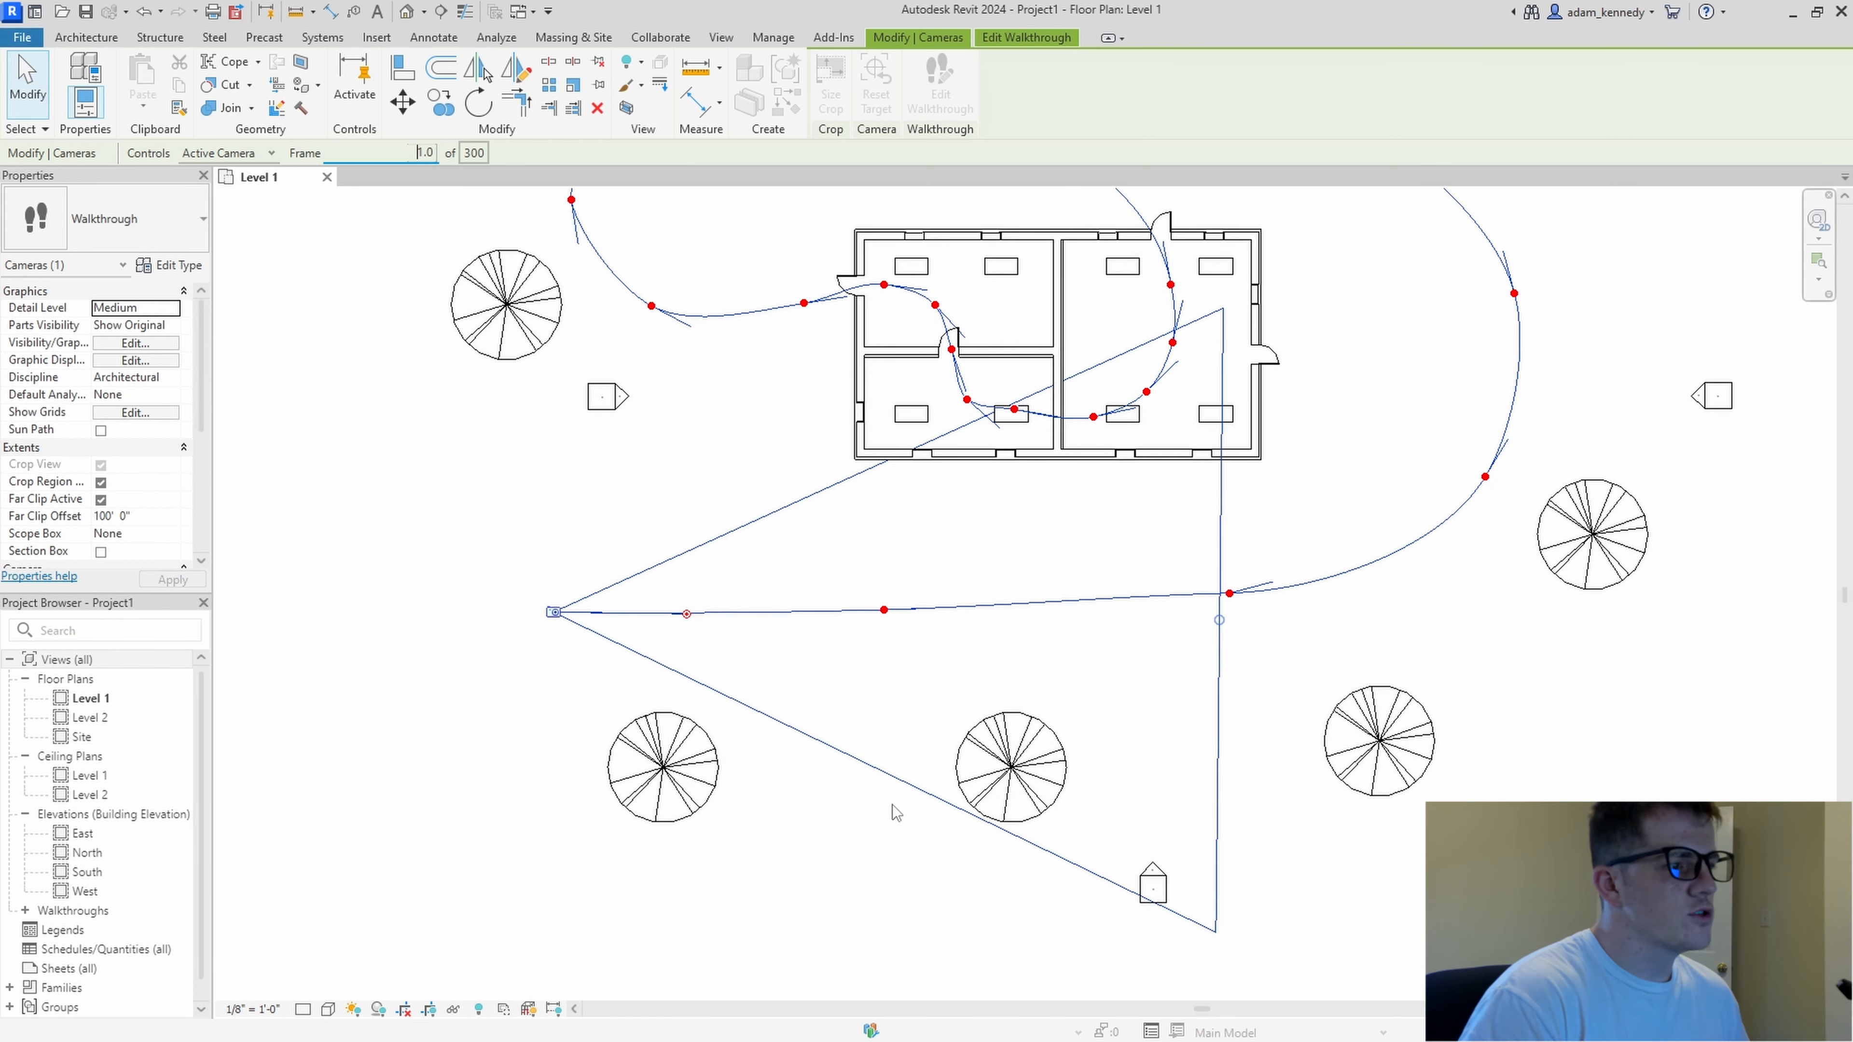
scroll(896, 813, "up", 1)
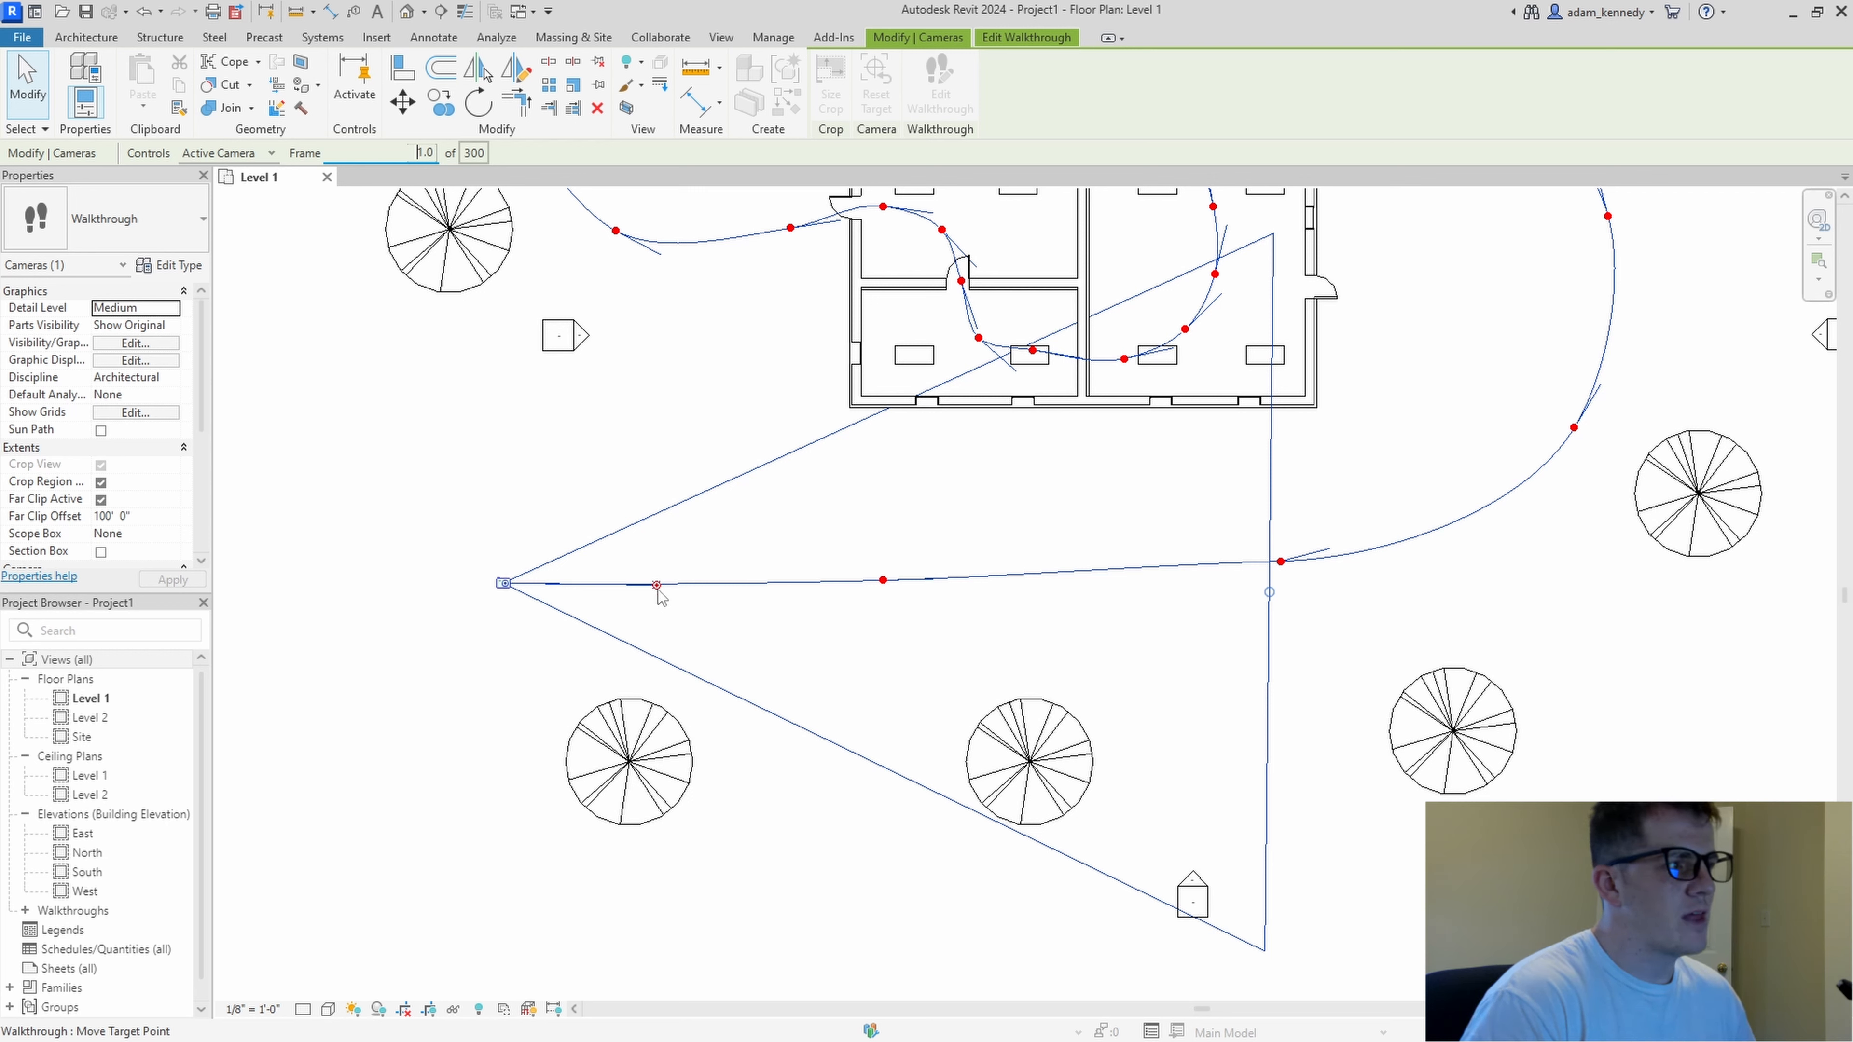
left_click(1021, 40)
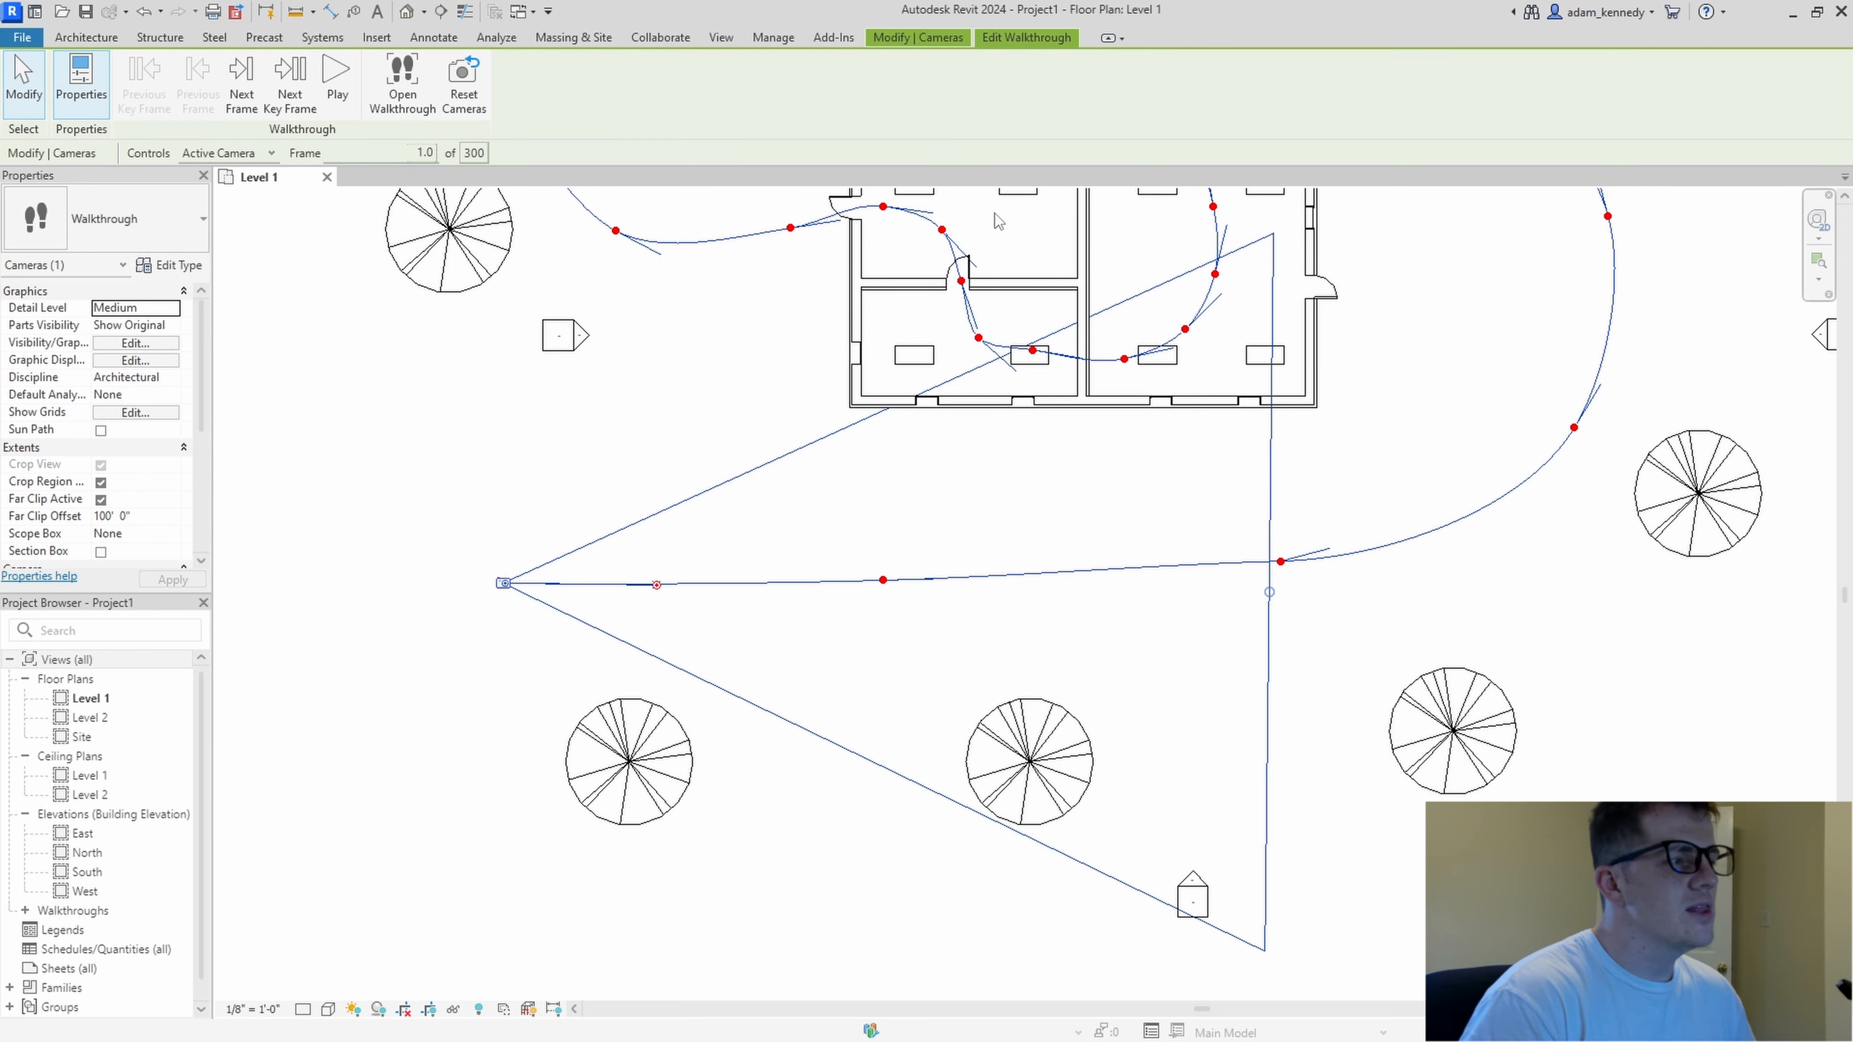
- Advance the walkthrough camera two single frames and return it to frame 1
left_click(243, 108)
left_click(242, 107)
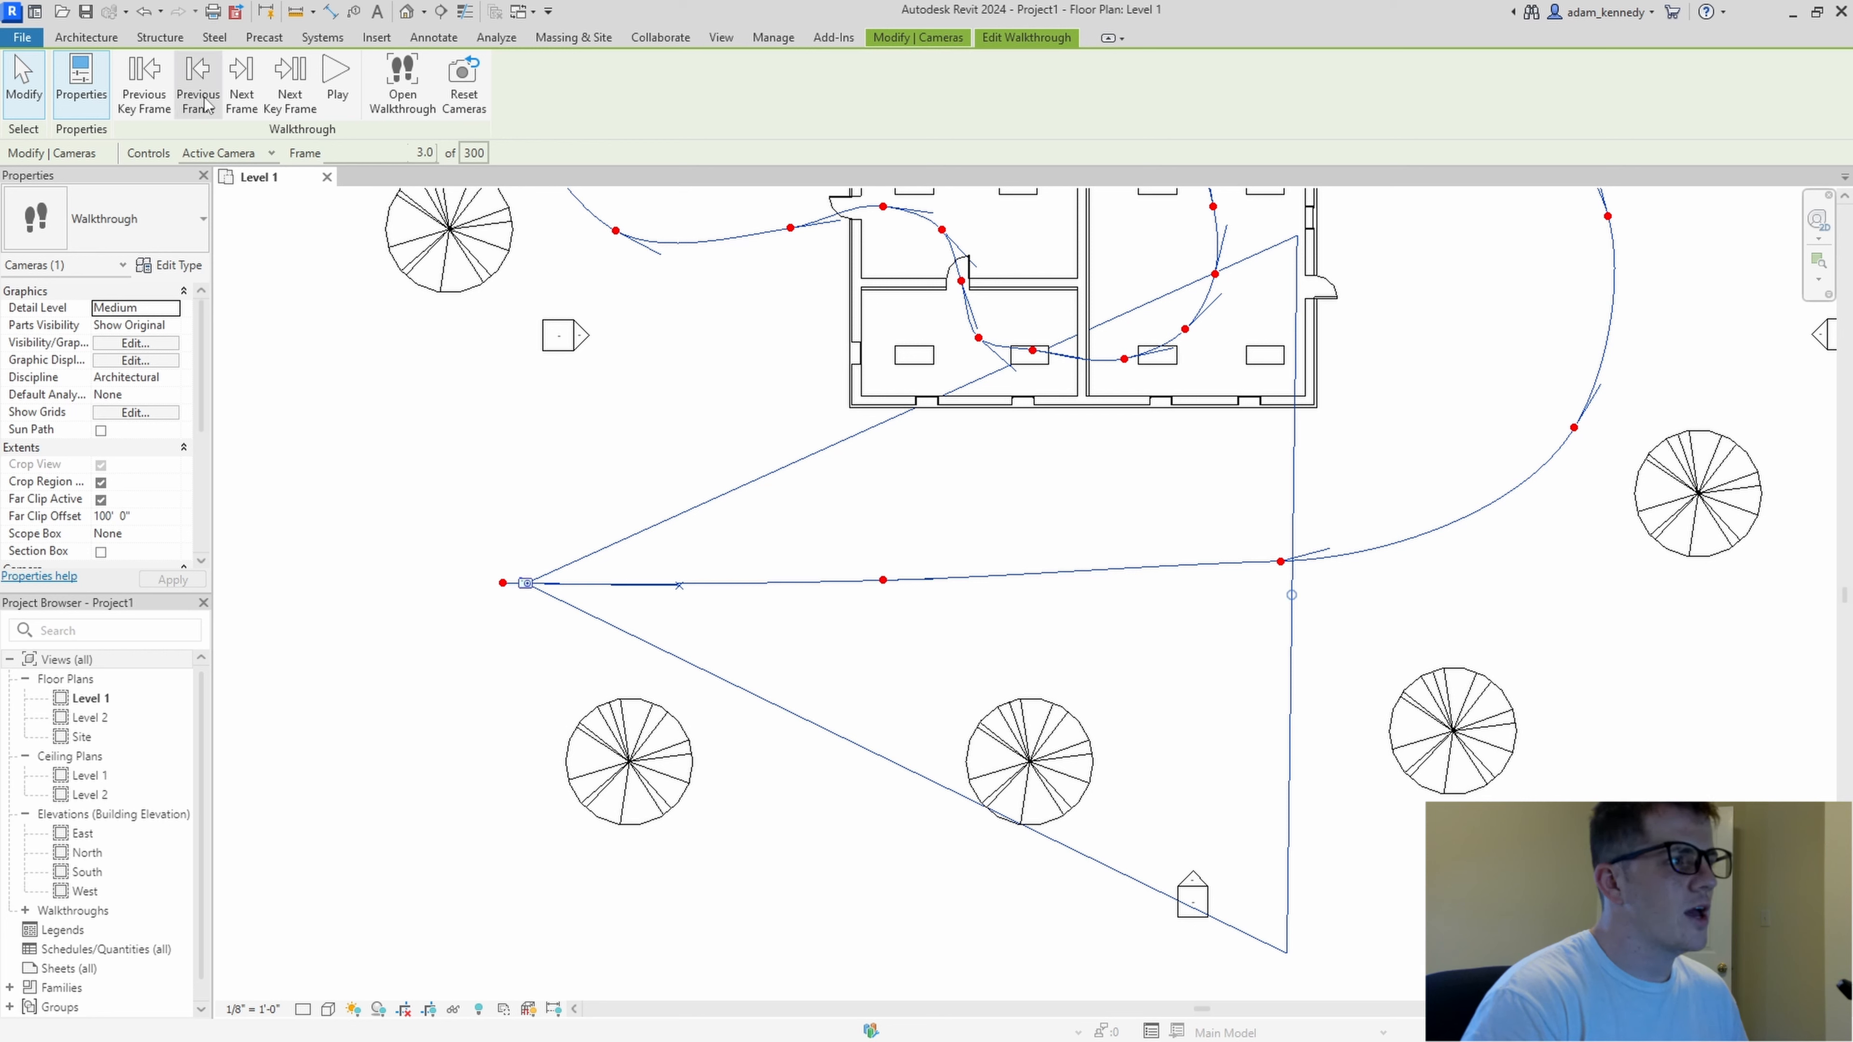
left_click(192, 90)
left_click(192, 90)
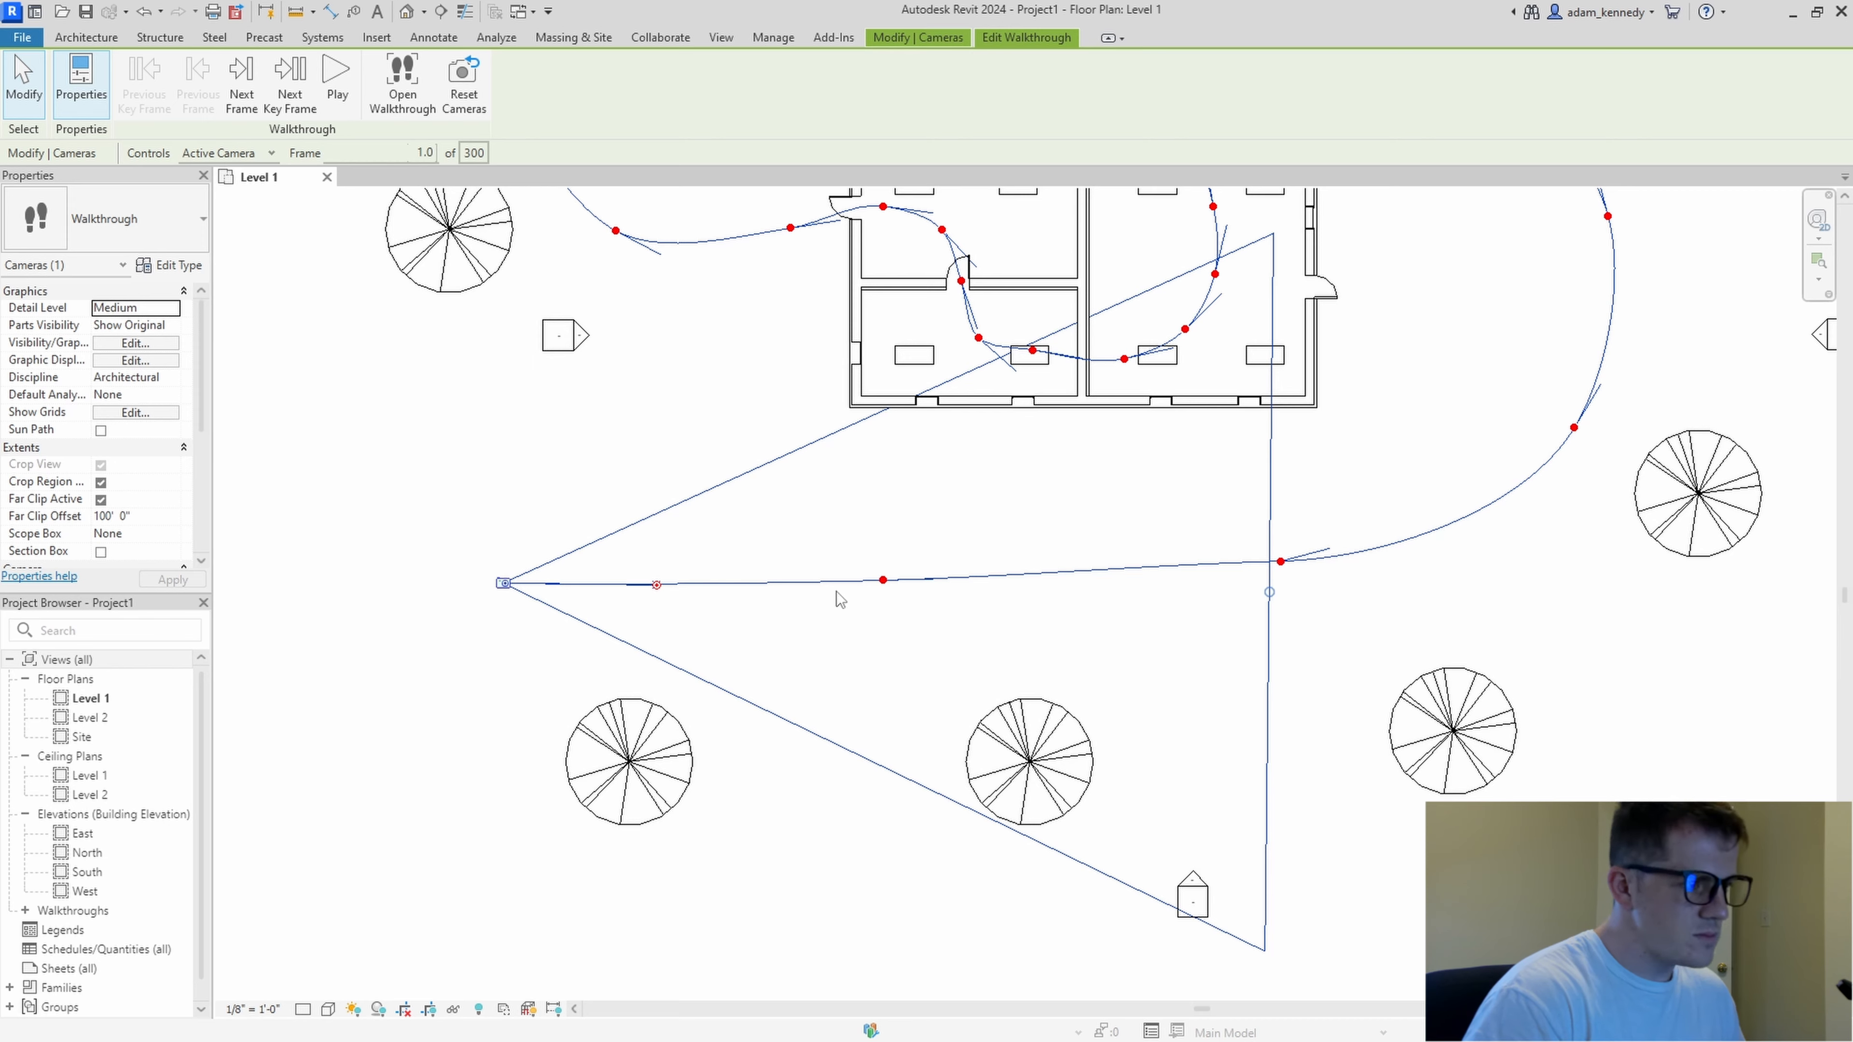
- Aim the frame 1 camera northeast toward the building by moving its target point
scroll(657, 588, "up", 5)
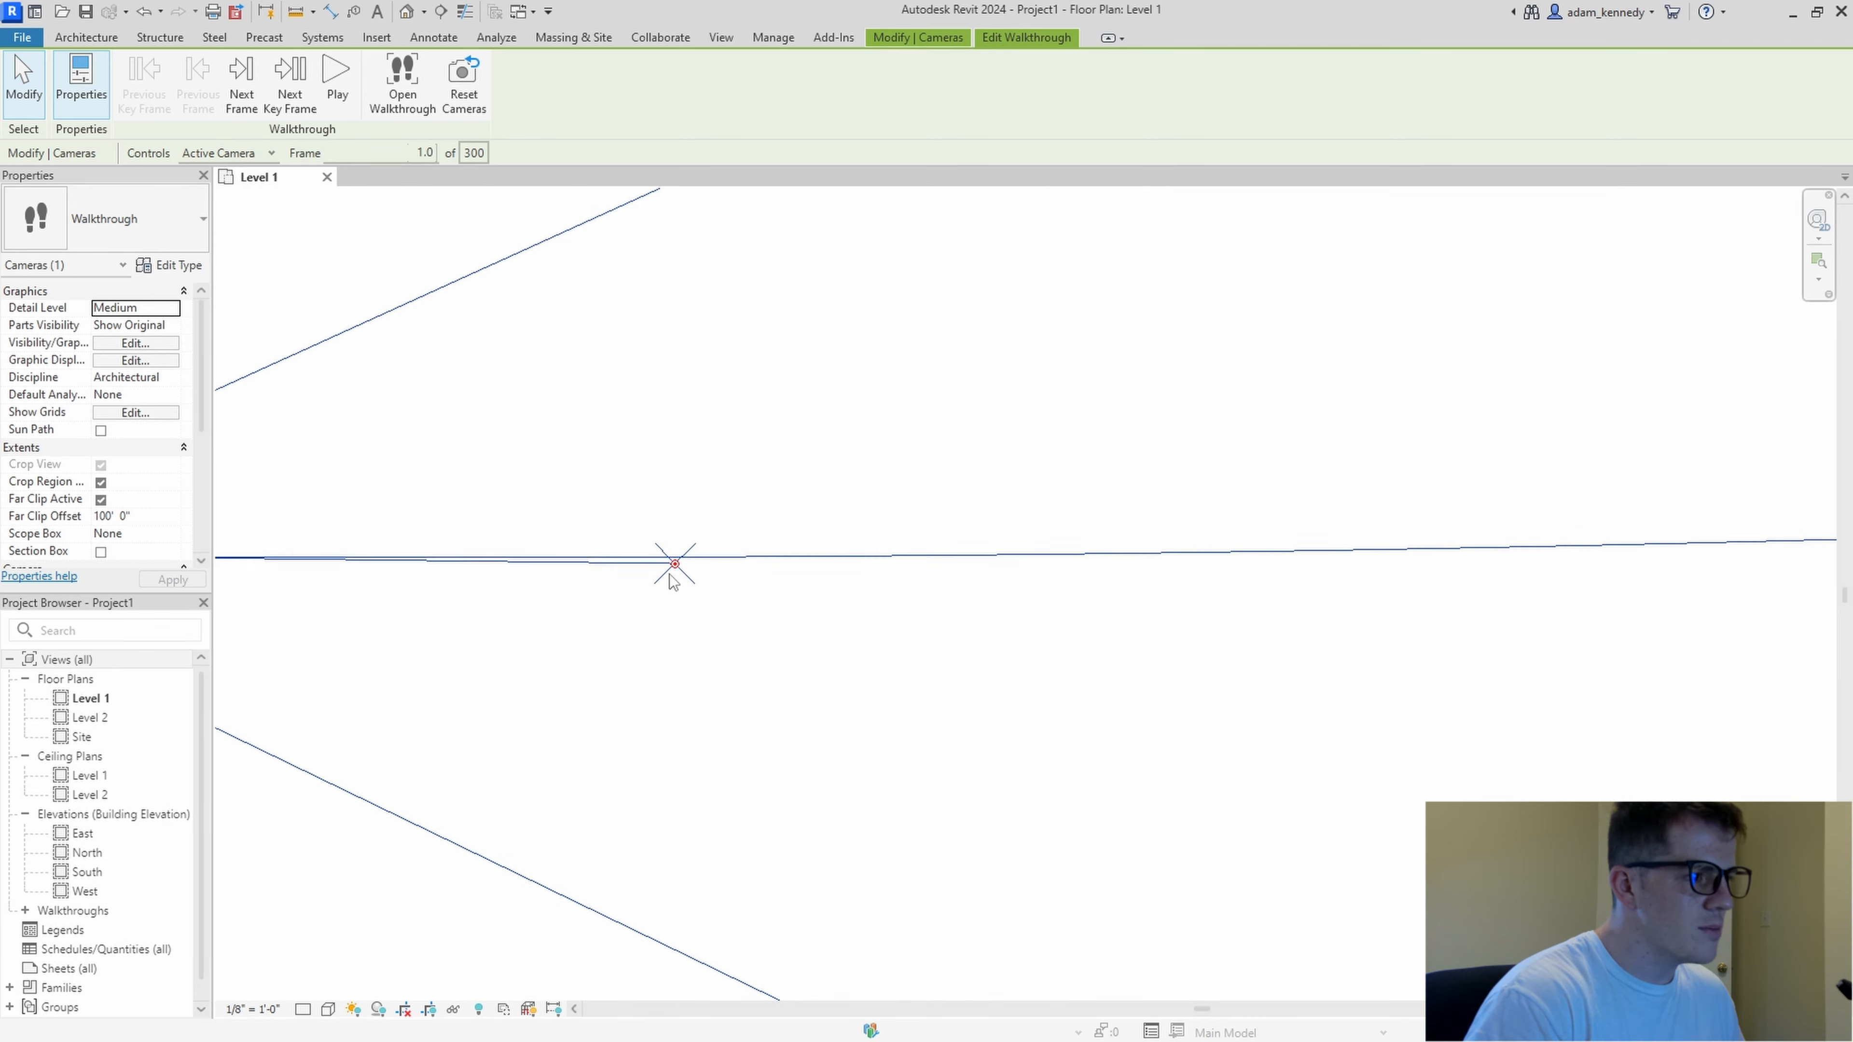
scroll(673, 577, "down", 6)
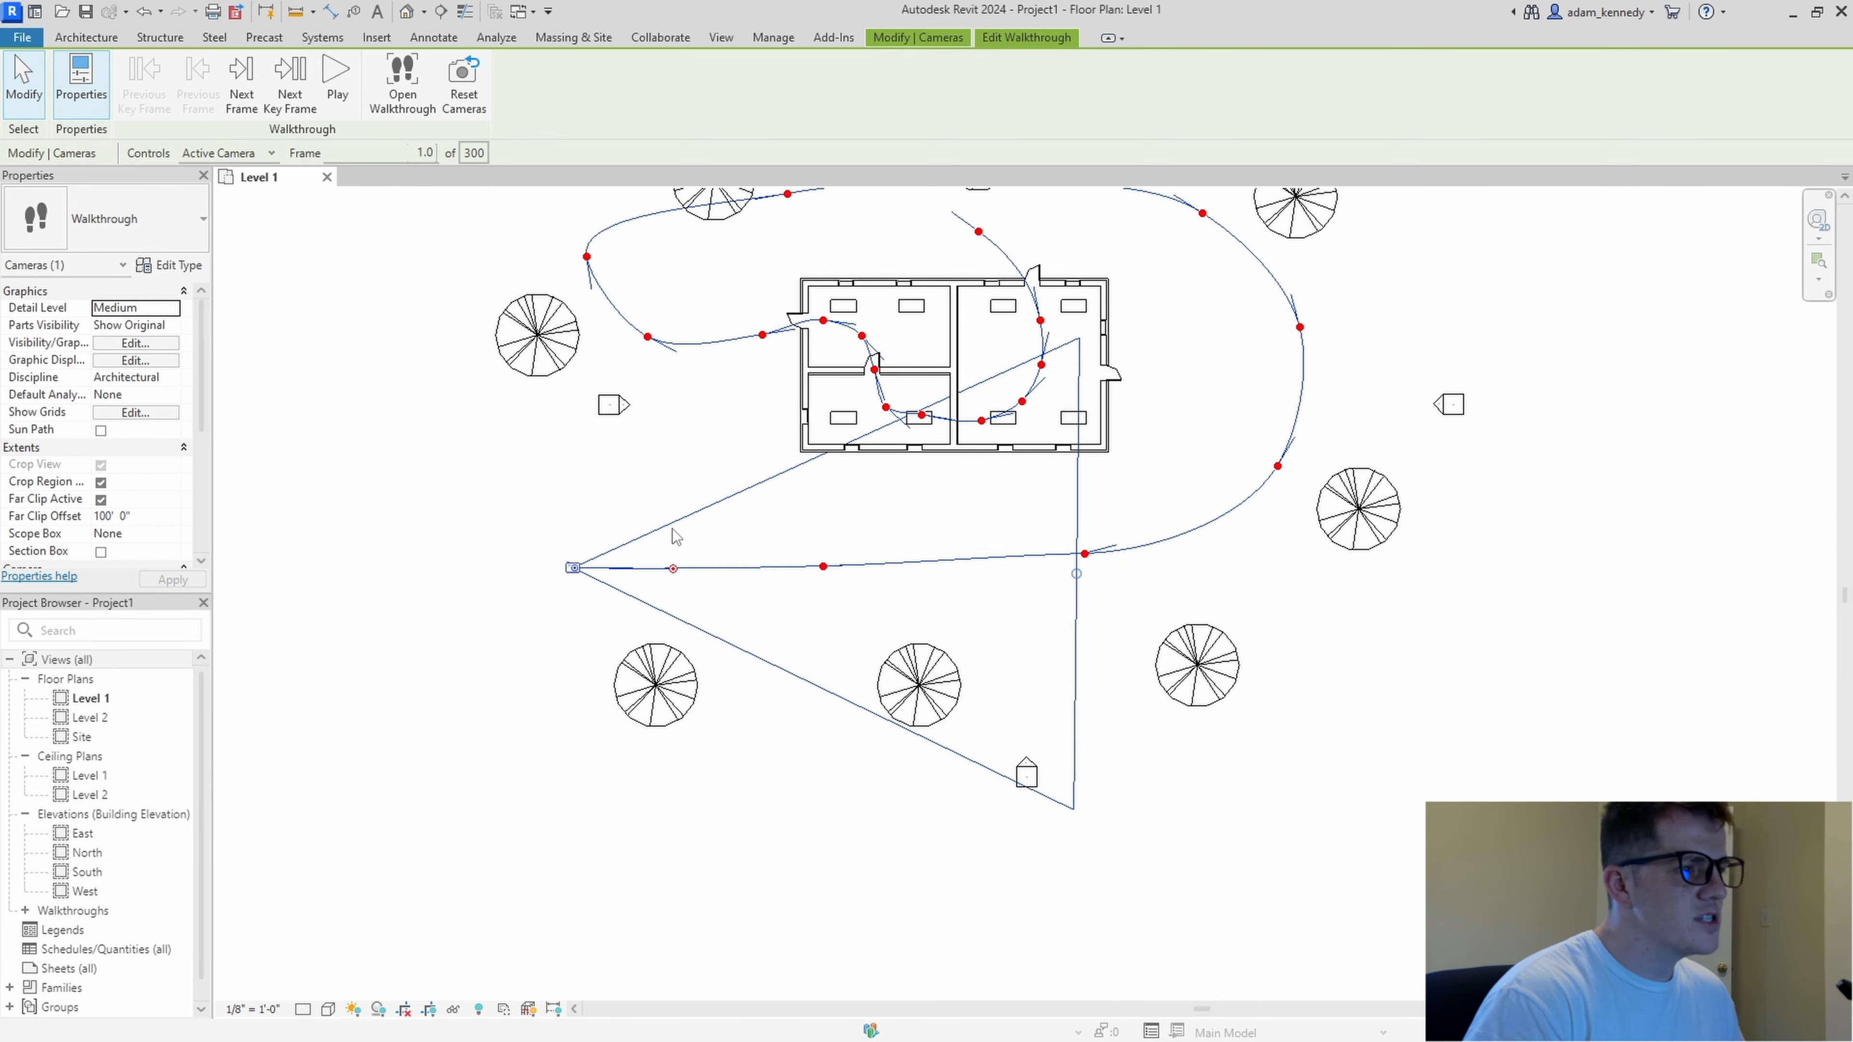
scroll(677, 537, "up", 2)
left_click_drag(675, 585, 675, 512)
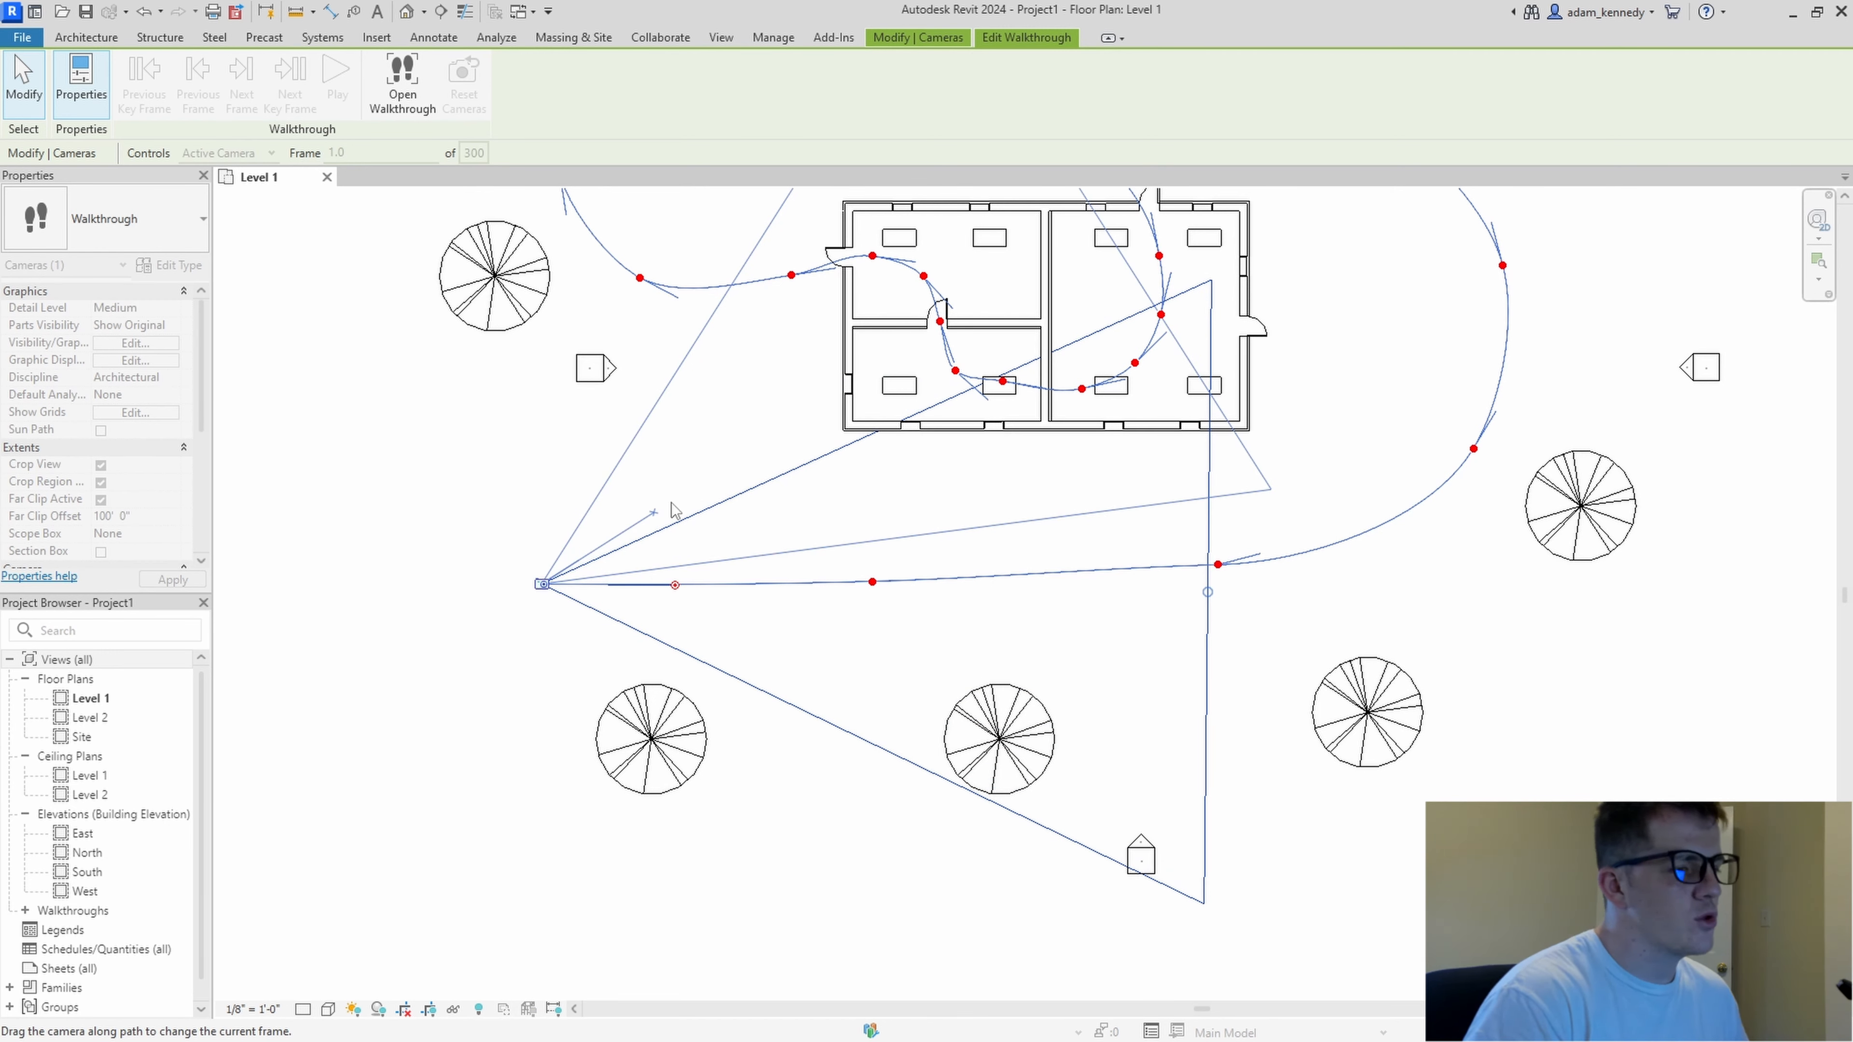
left_click_drag(671, 503, 697, 499)
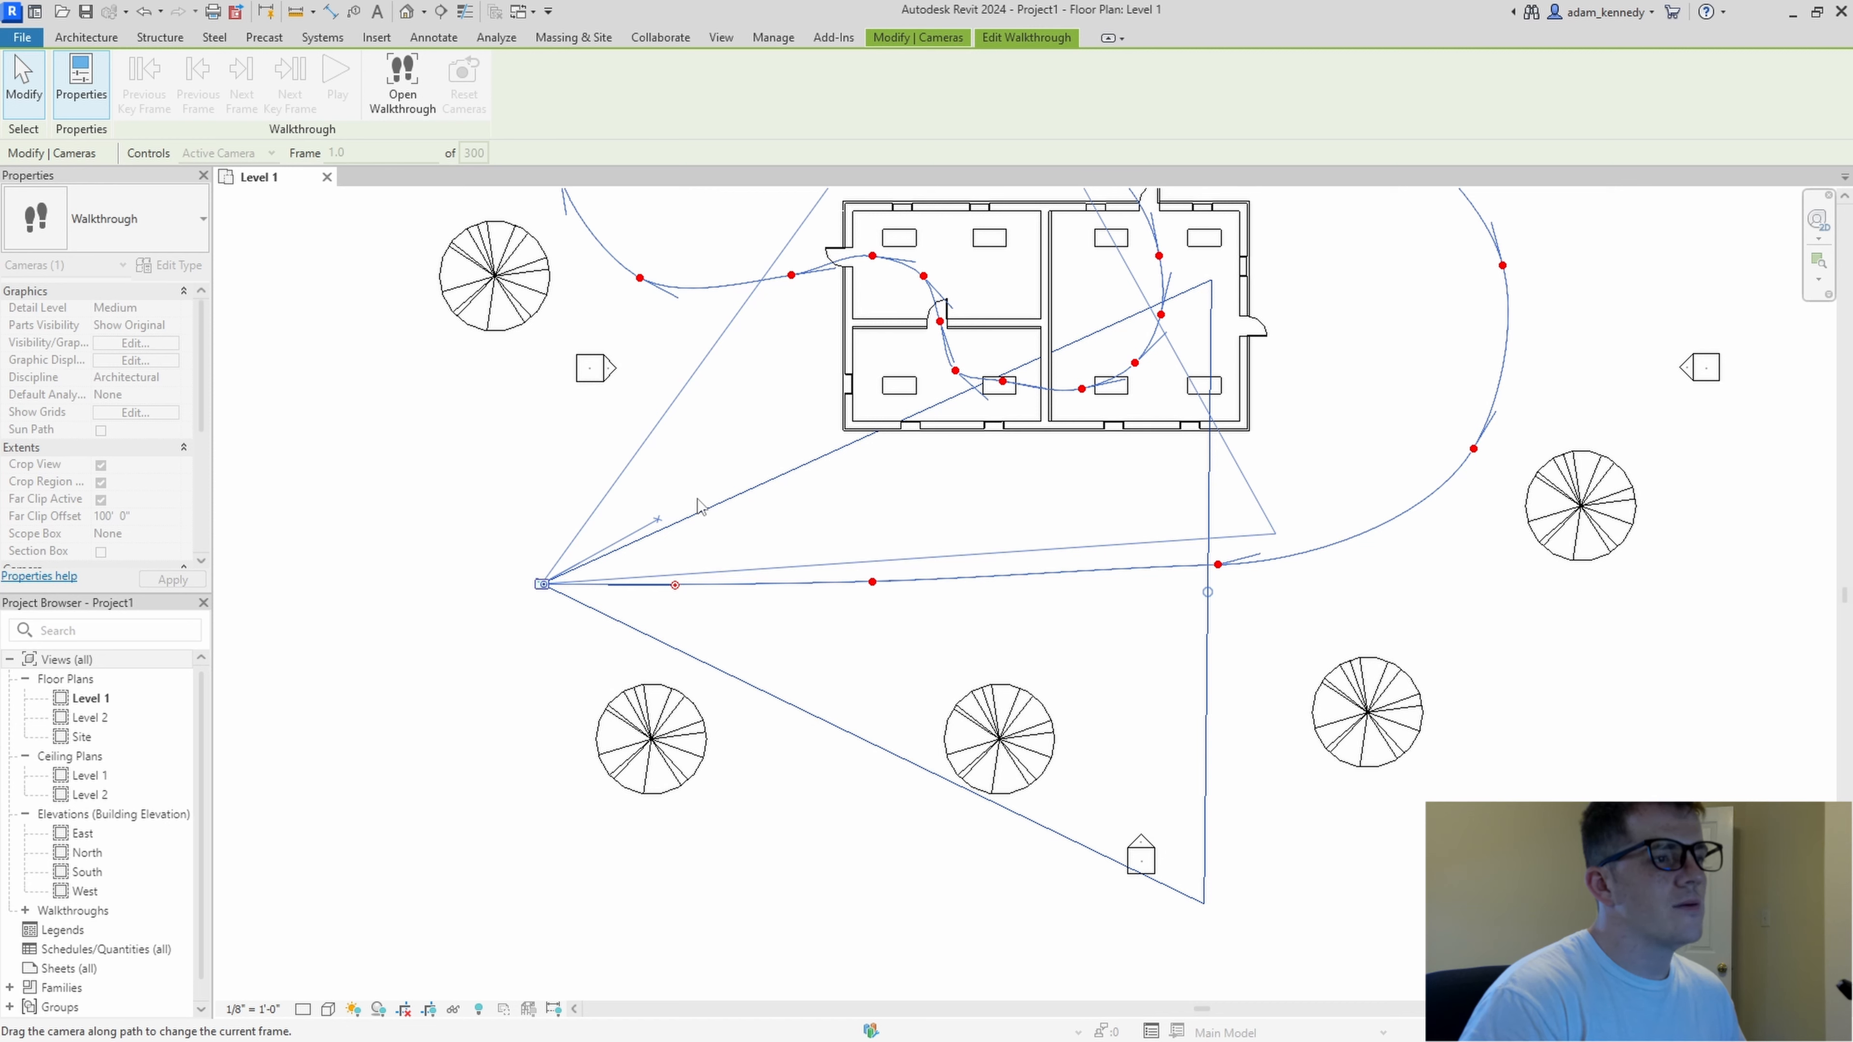
left_click_drag(697, 506, 702, 506)
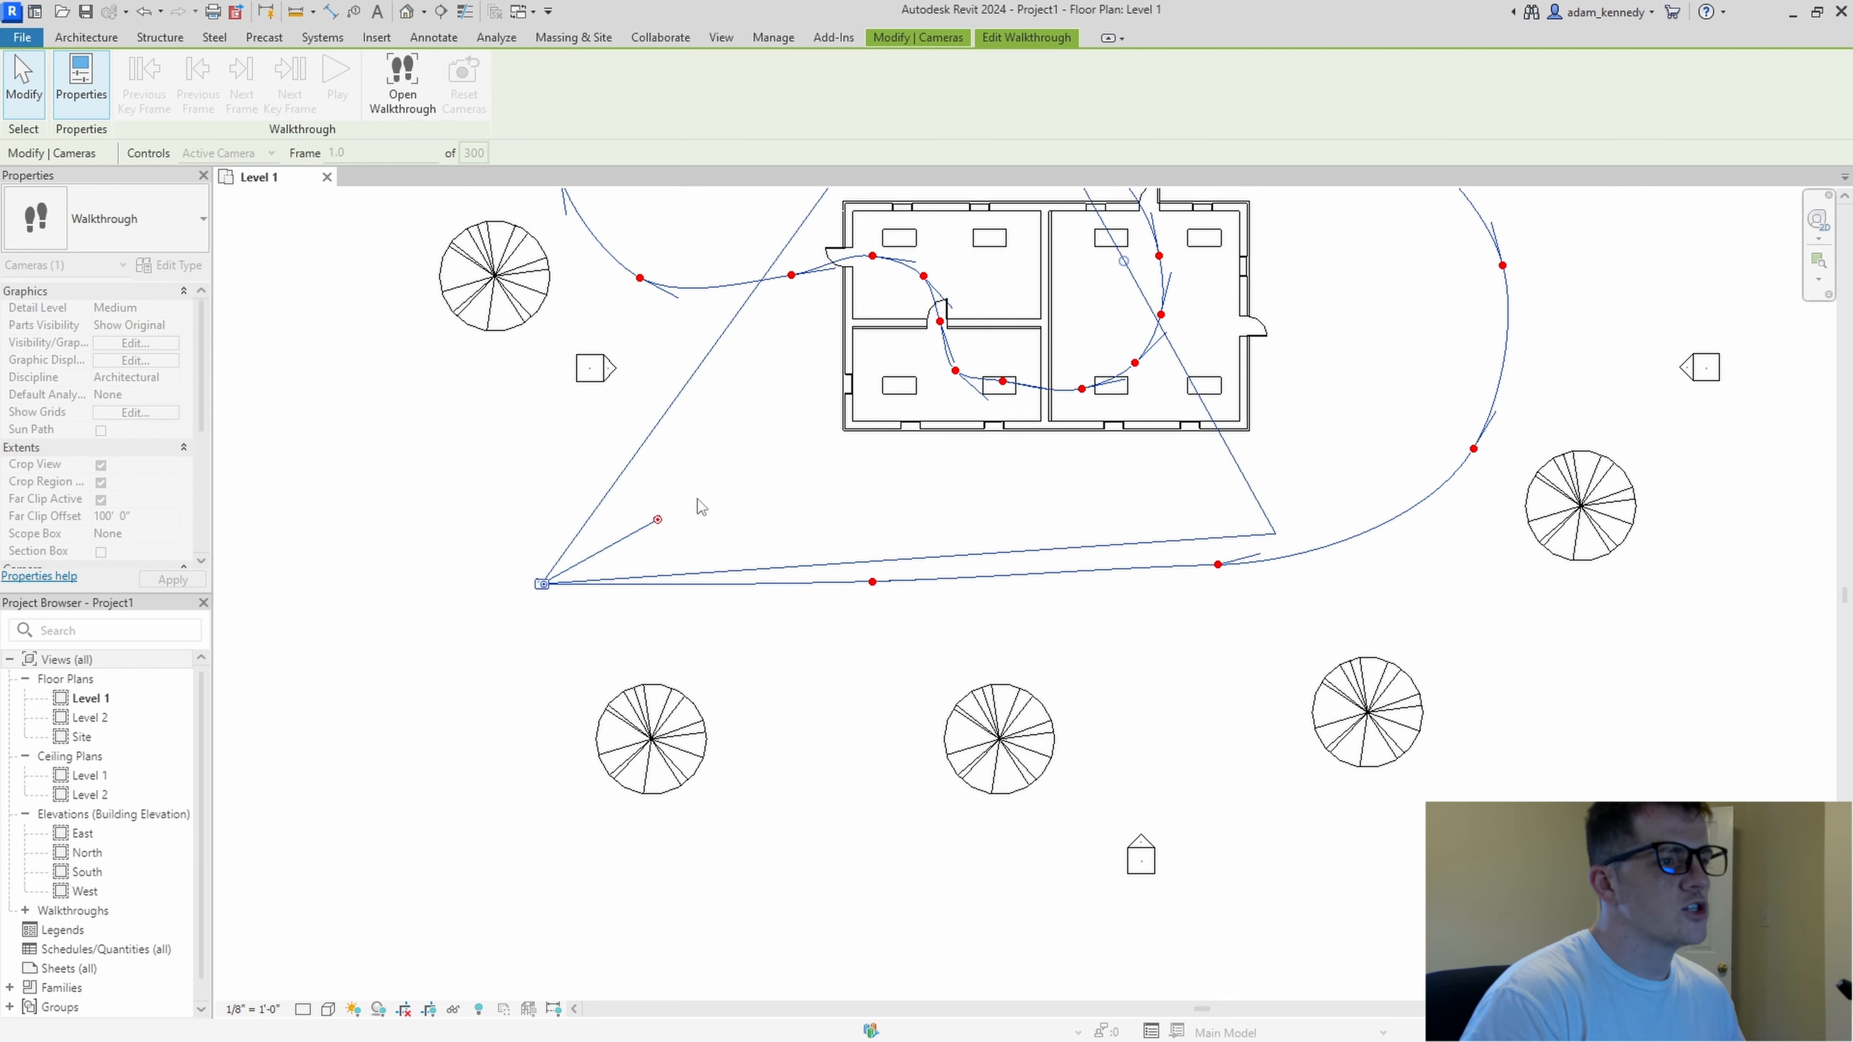
- Adjust the frame 1 camera's far clip plane to an offset of about 100' 3"
scroll(848, 505, "down", 3)
scroll(790, 337, "up", 2)
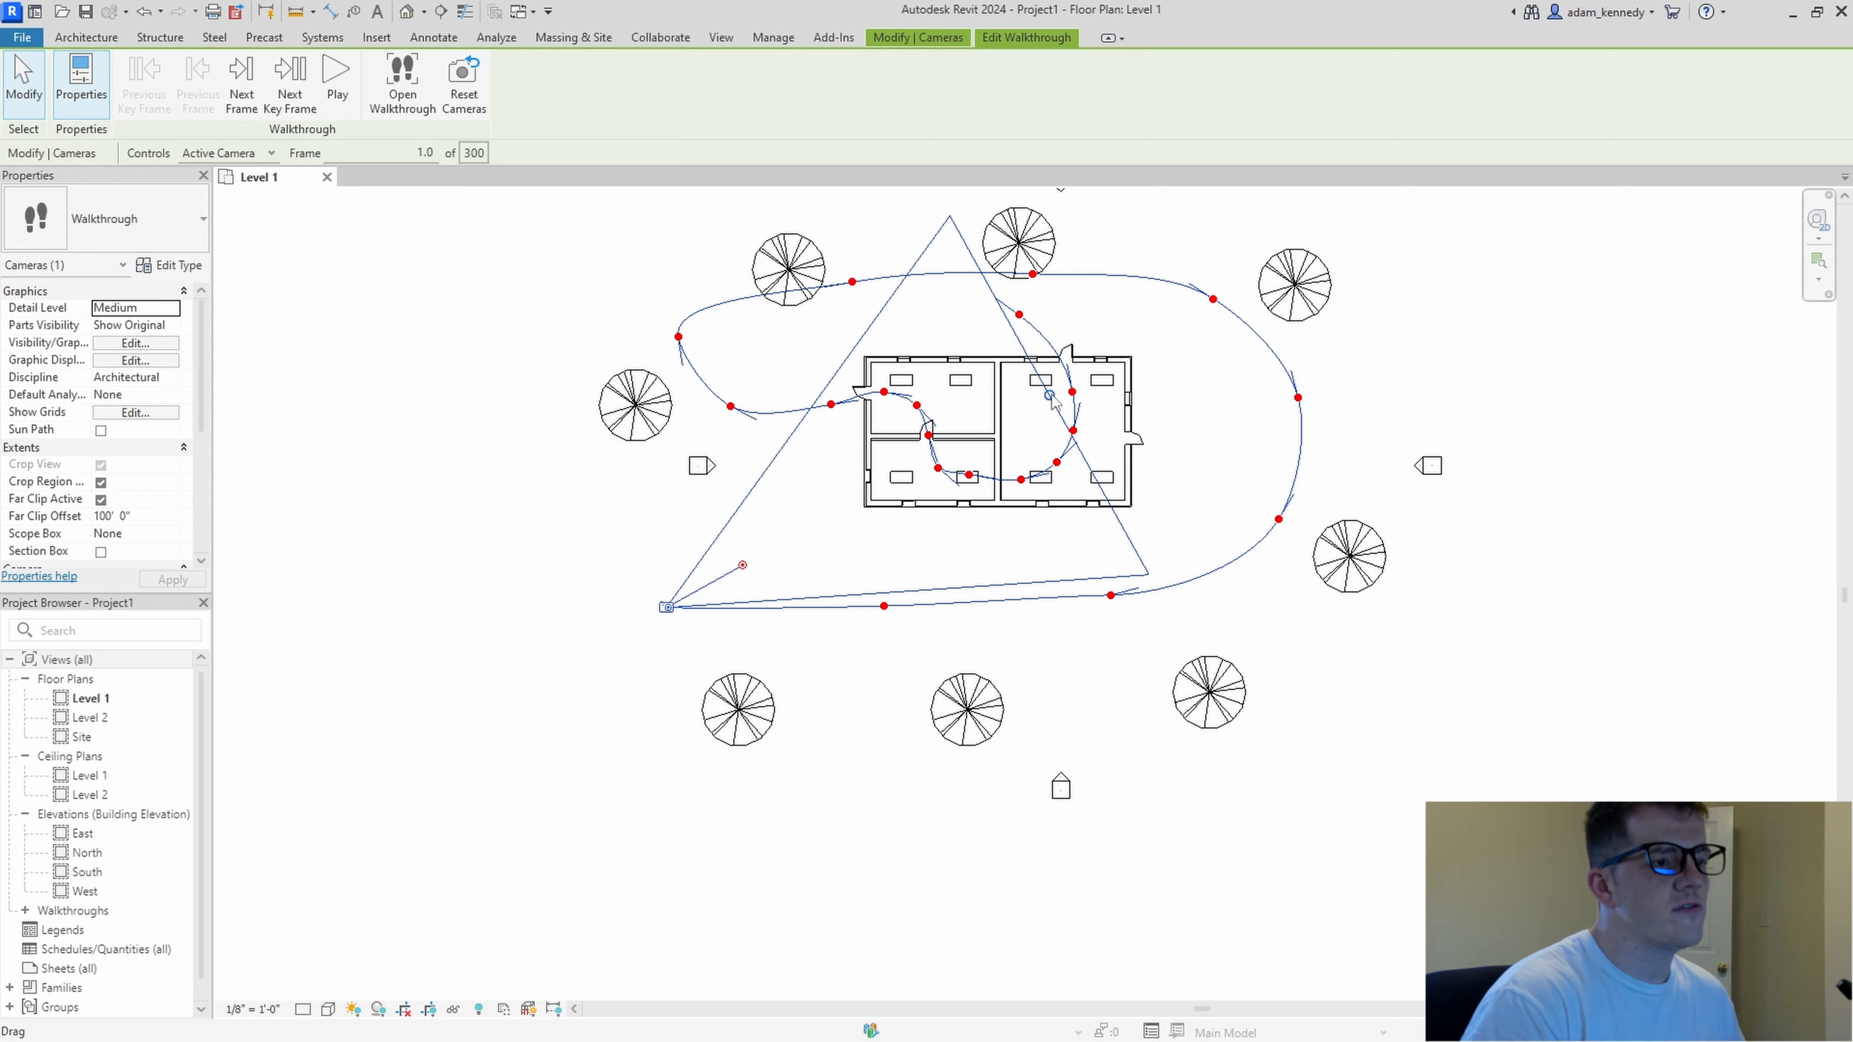
left_click_drag(1051, 400, 1050, 396)
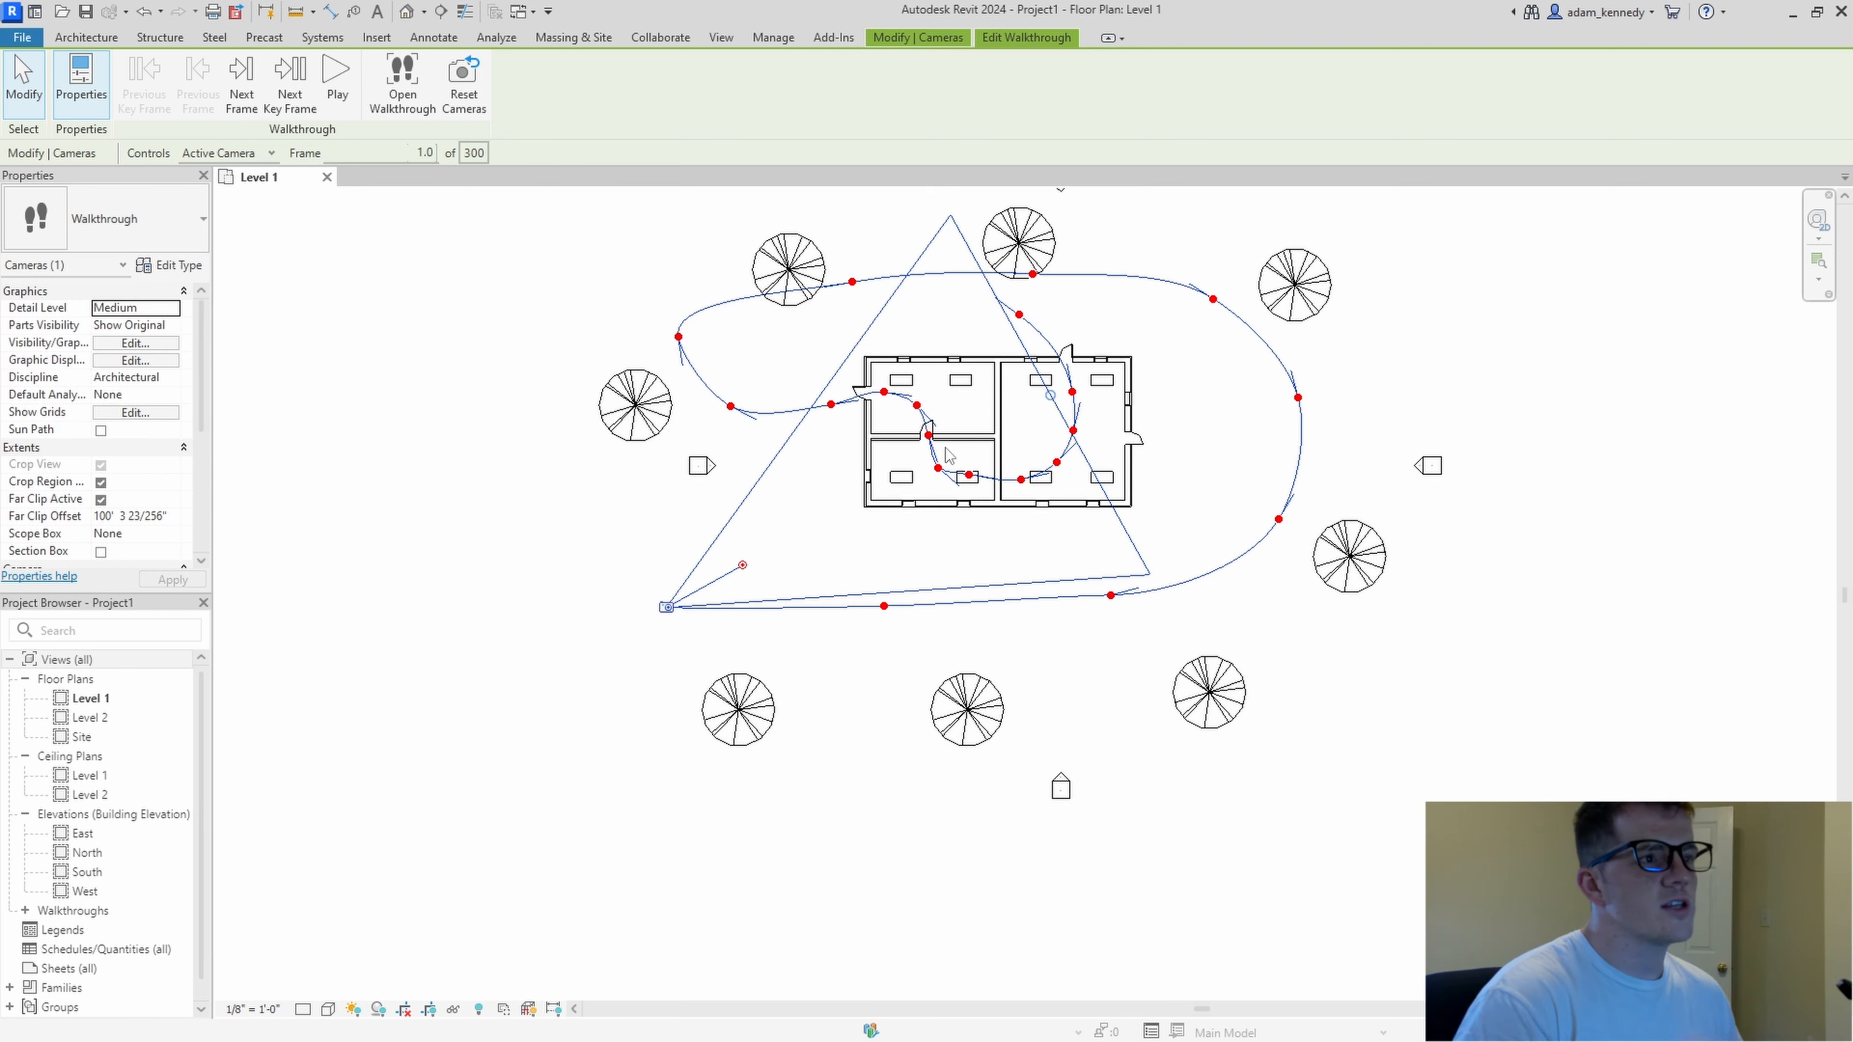
- Aim the walkthrough cameras at the second and third key frames, frames 34.2 and 69.1 south of the building, northward toward it
left_click(291, 106)
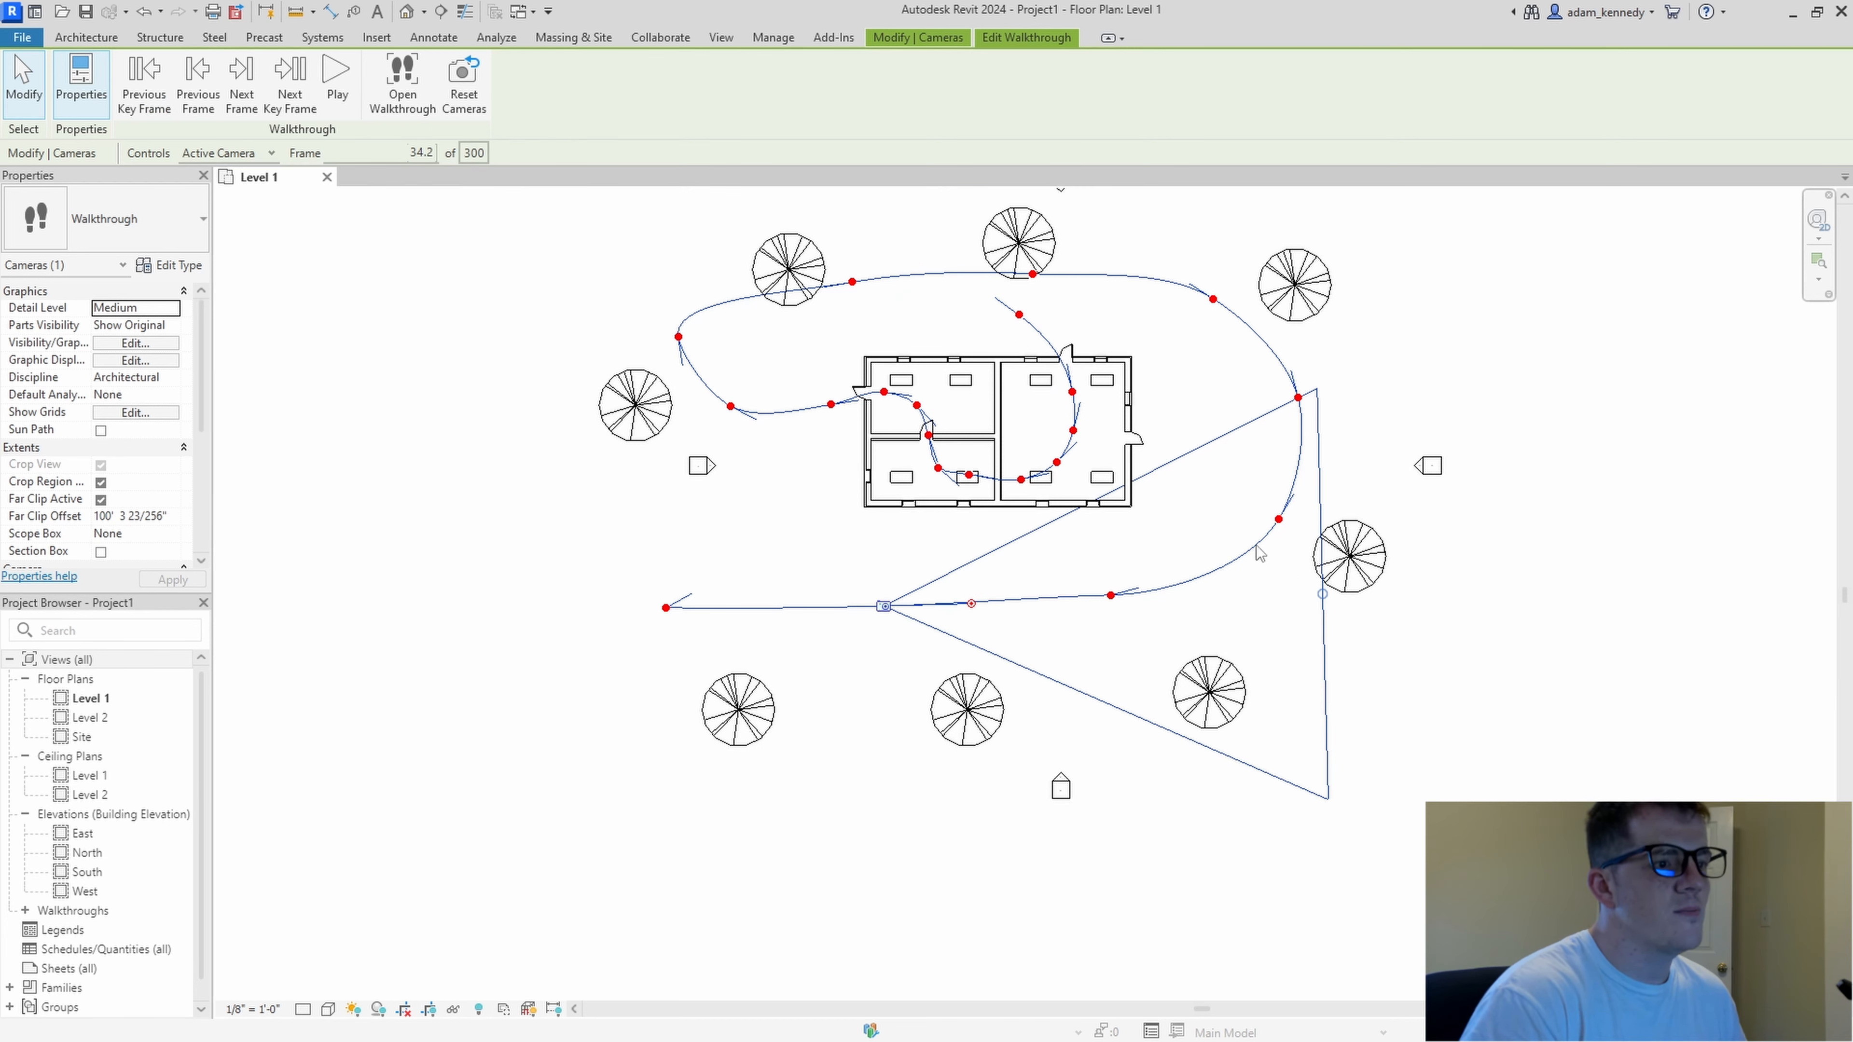
left_click_drag(970, 603, 904, 520)
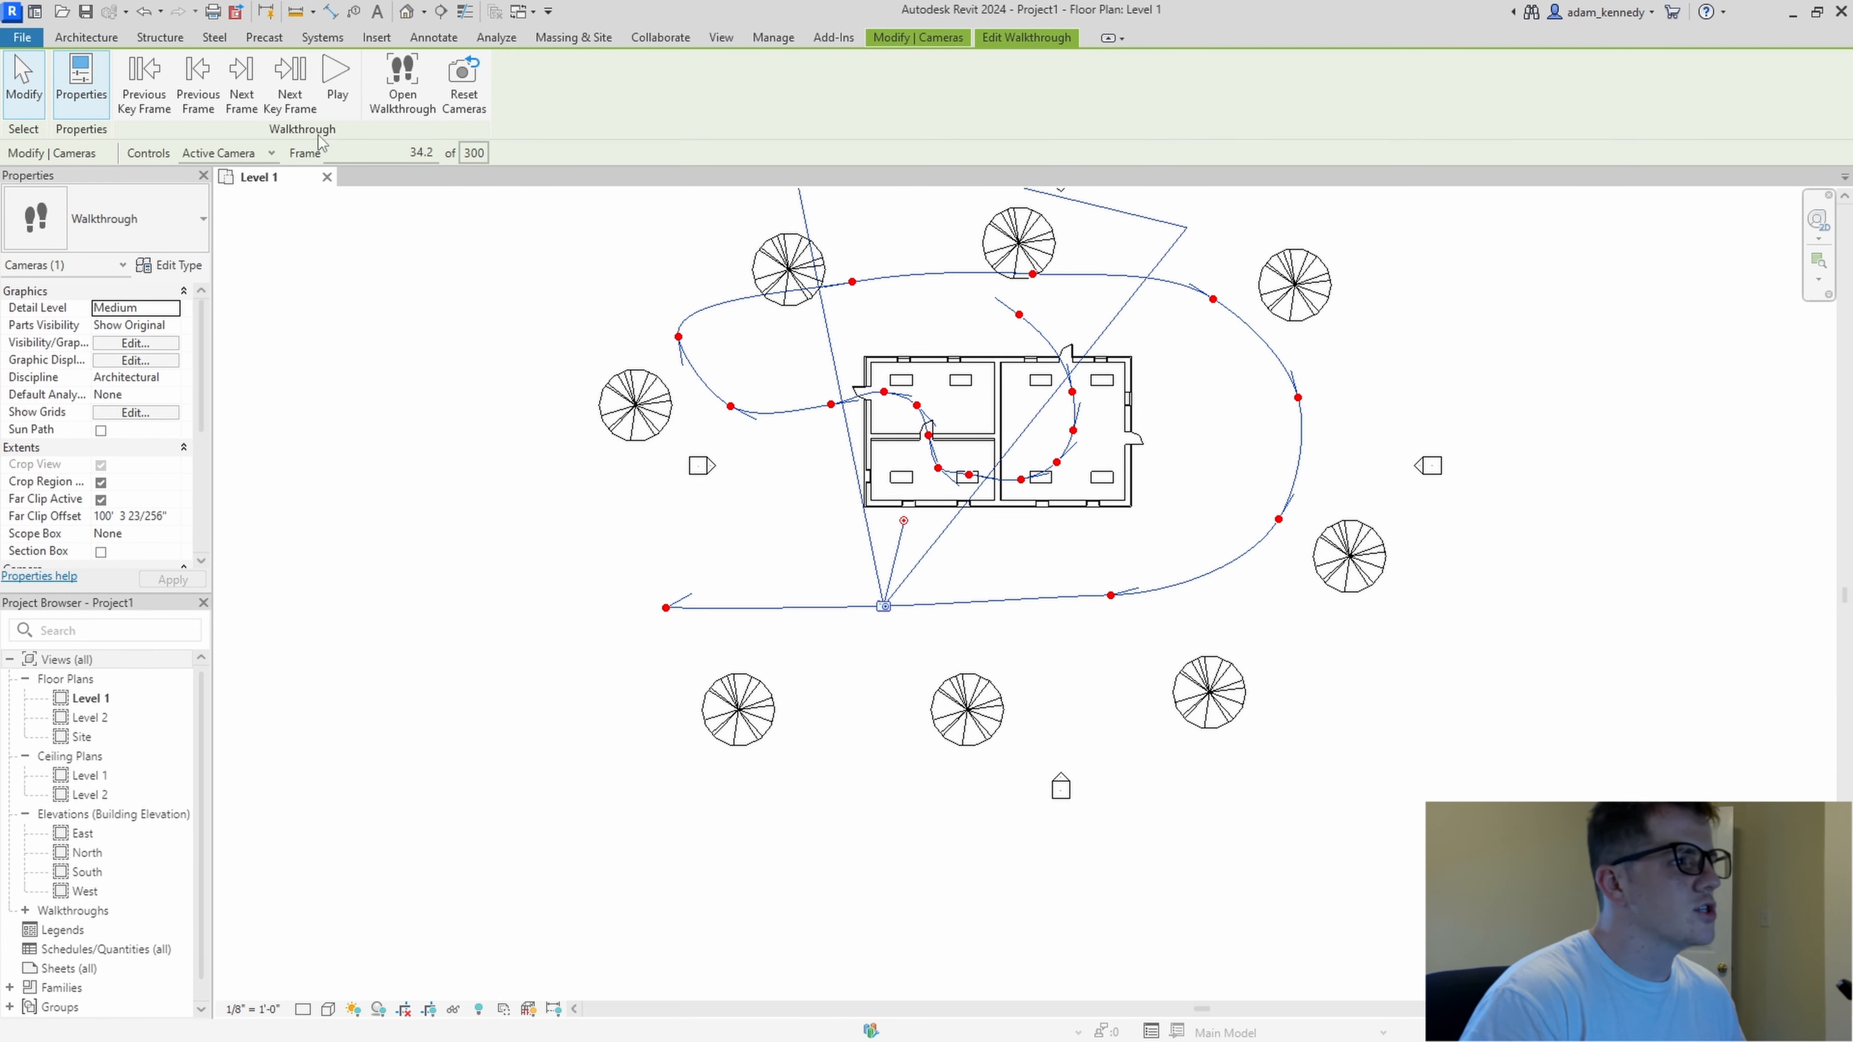
left_click(291, 102)
left_click_drag(1200, 576, 1080, 513)
- Aim the walkthrough cameras at key frames 95.7 and 112.4, east of the building, westward toward it
left_click(291, 86)
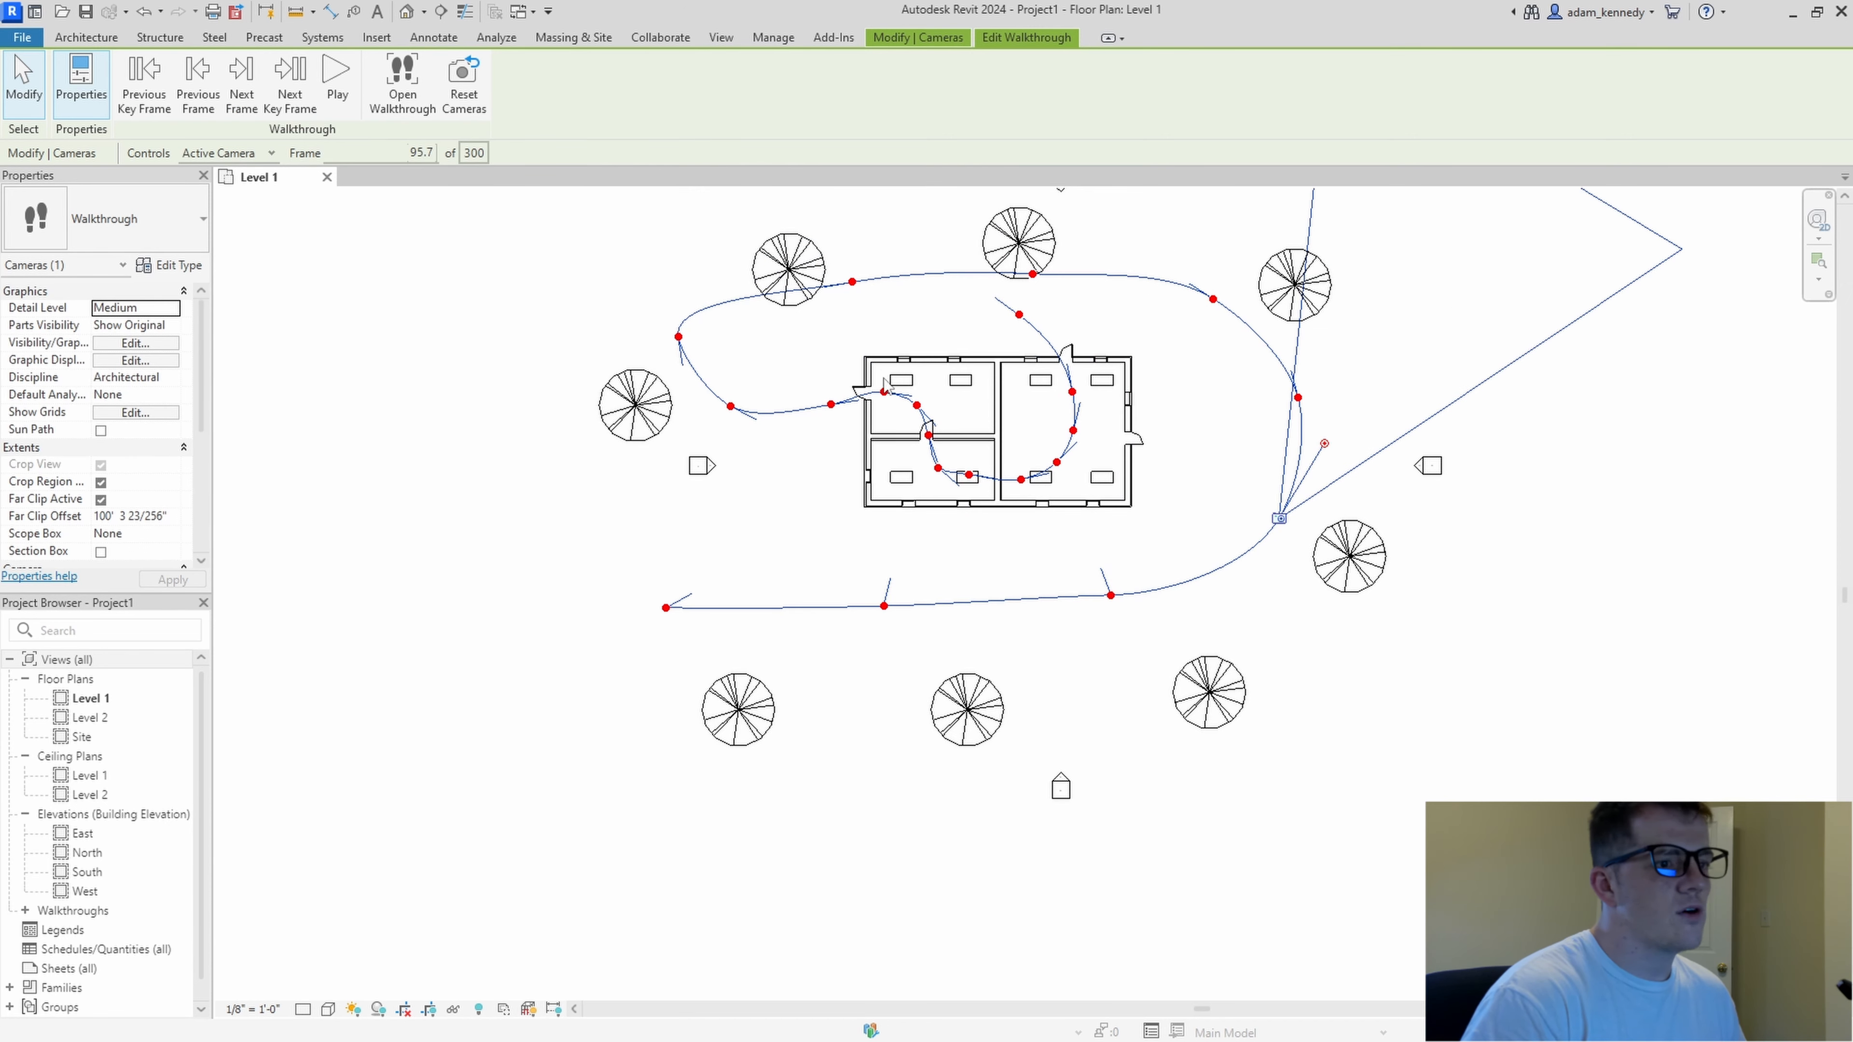
left_click_drag(1324, 443, 1207, 468)
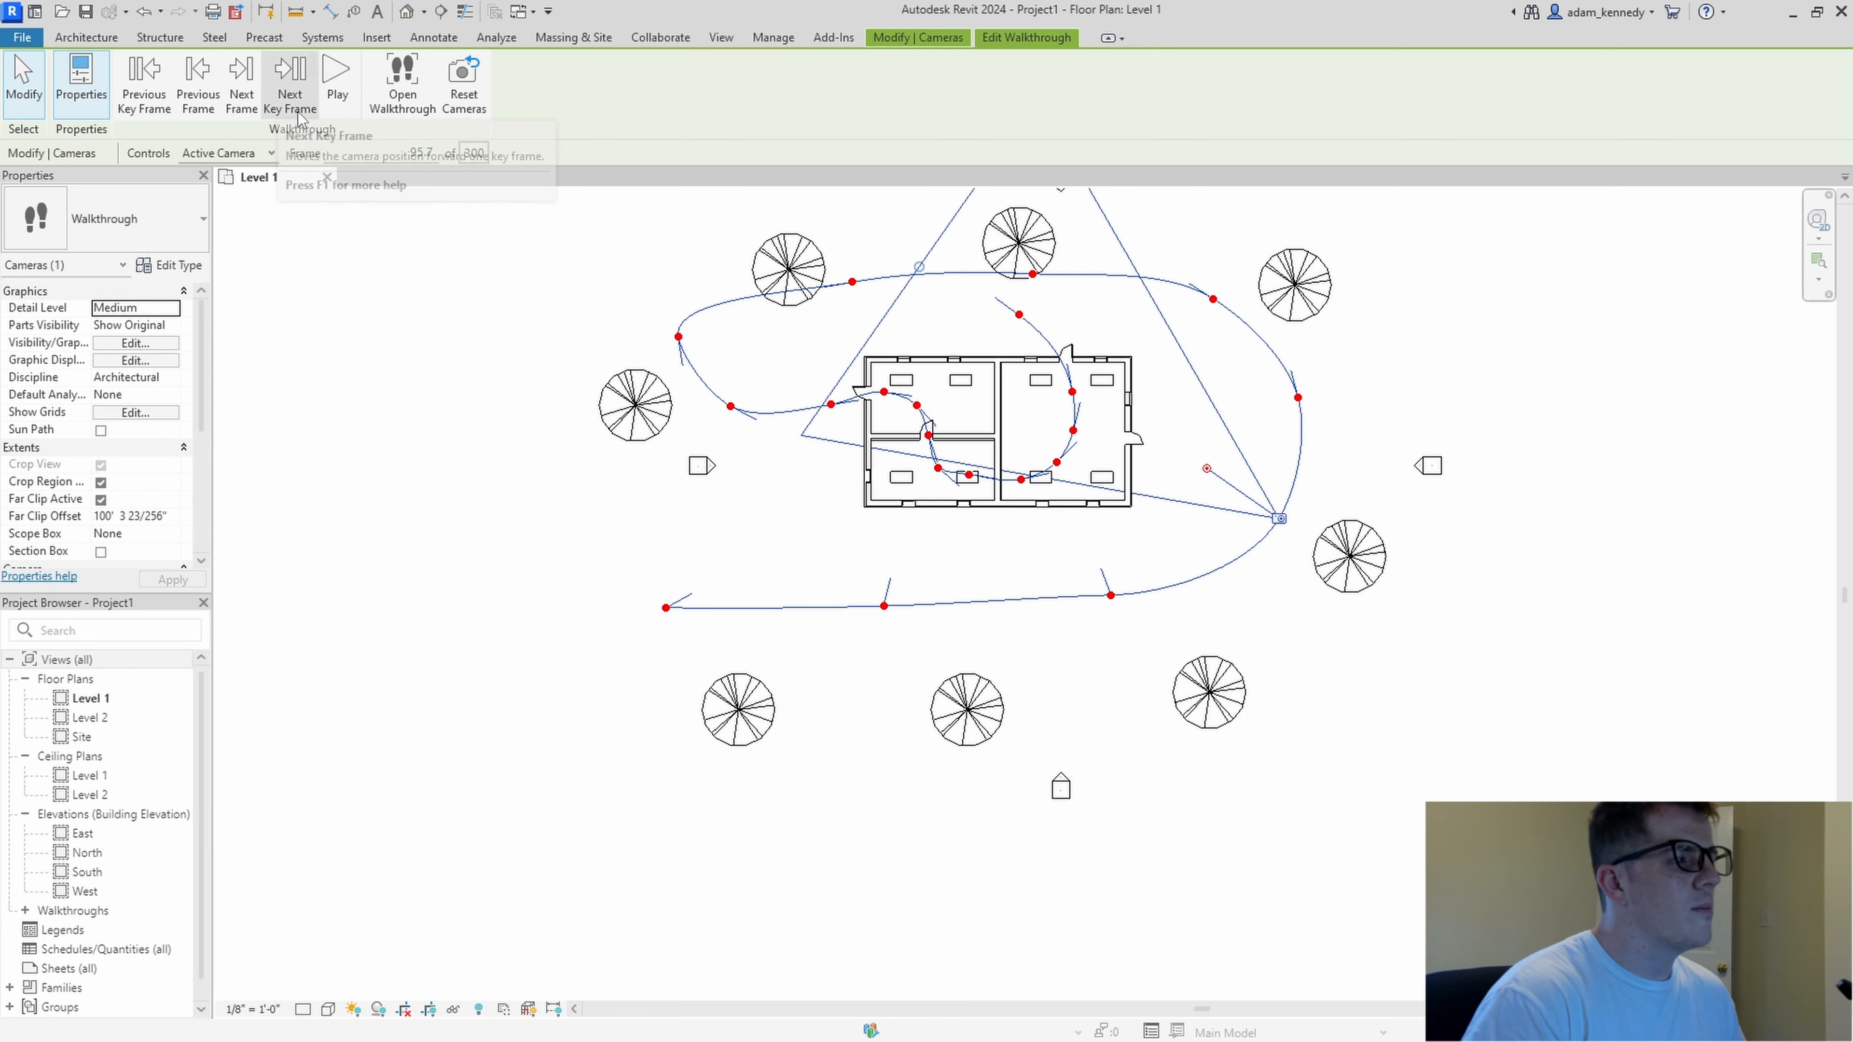
left_click(291, 86)
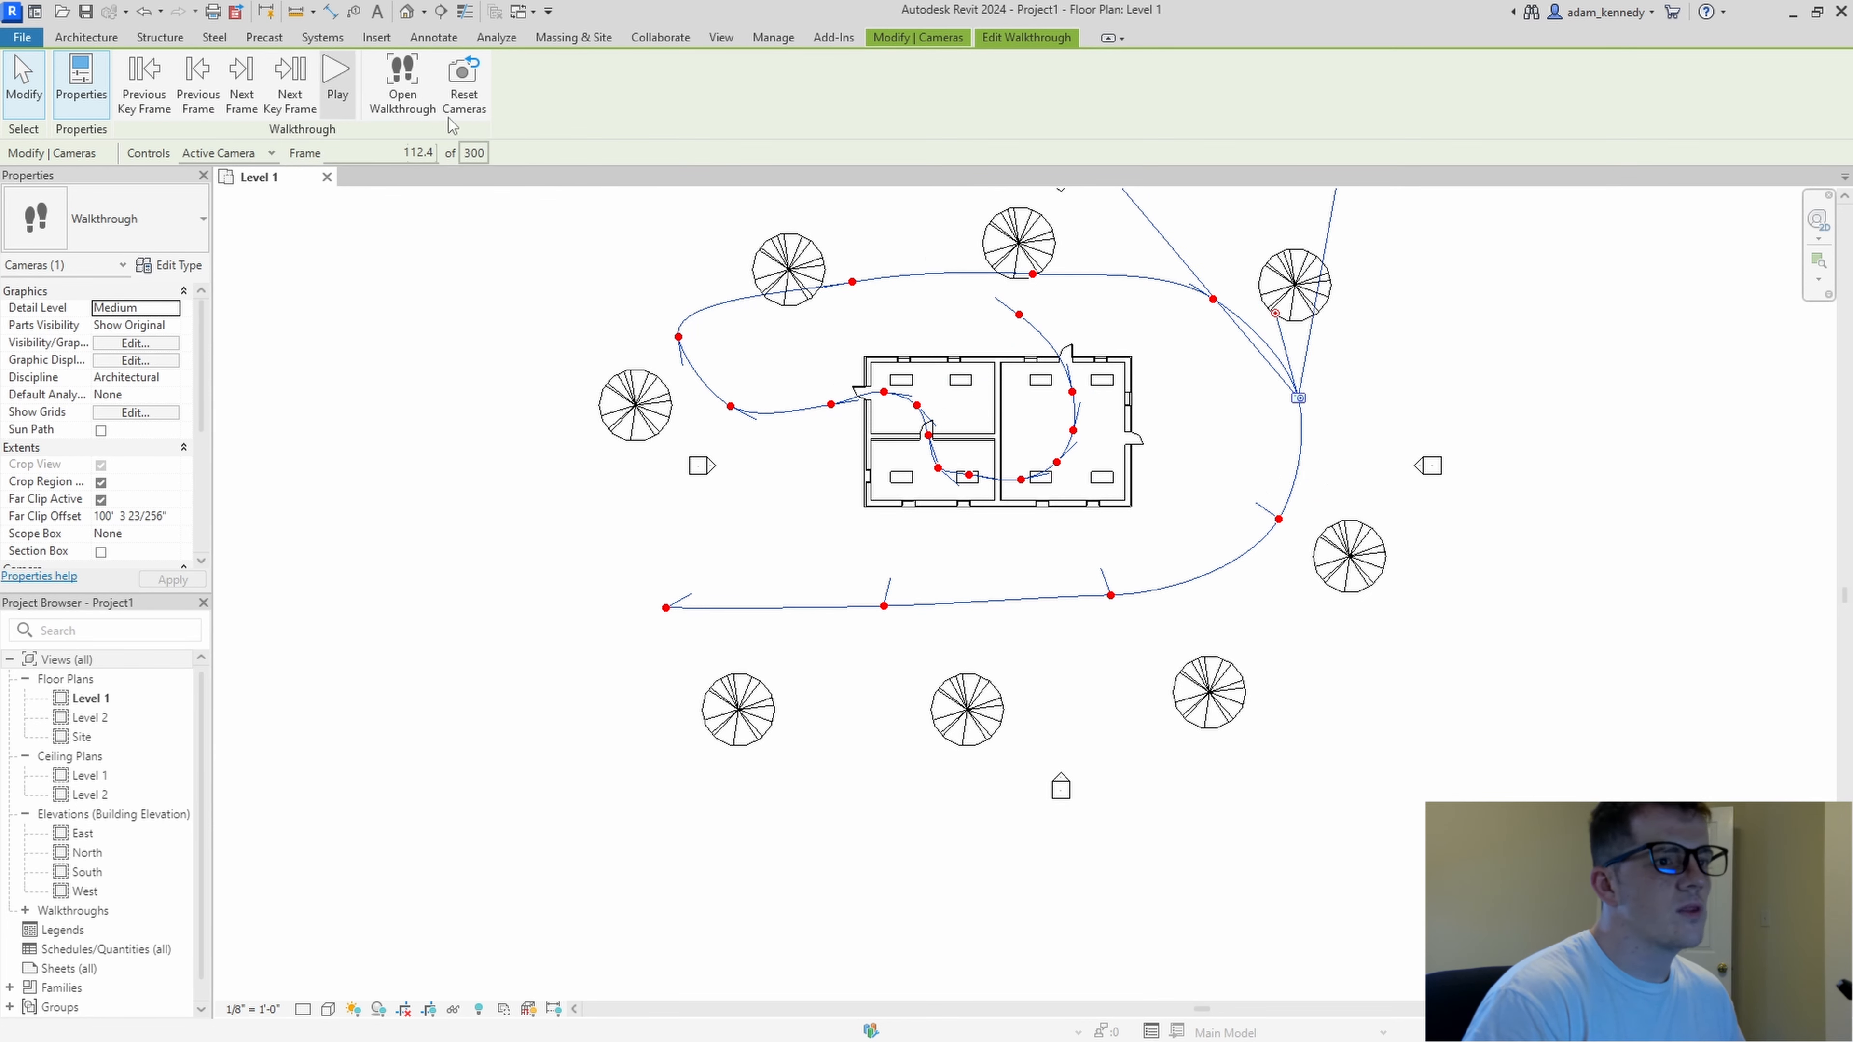
scroll(1174, 307, "down", 5)
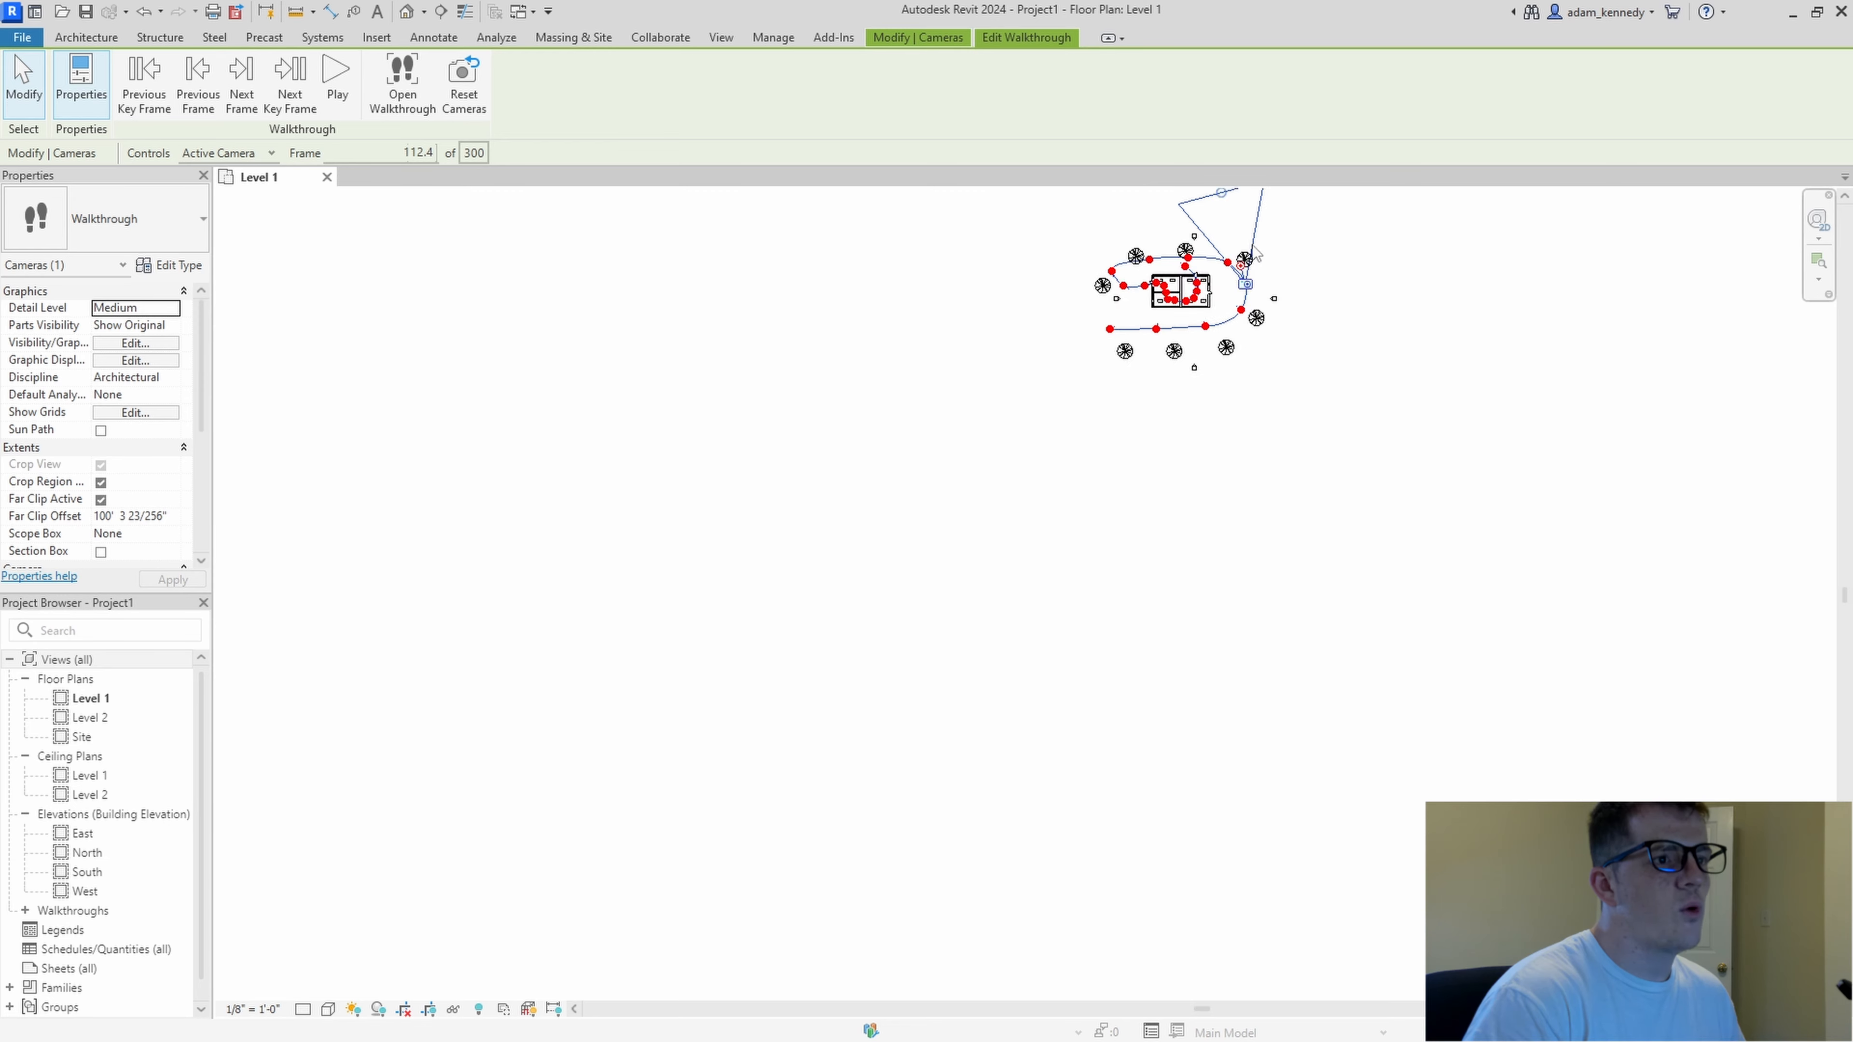
scroll(1212, 278, "up", 2)
scroll(1233, 267, "down", 2)
scroll(1233, 267, "up", 5)
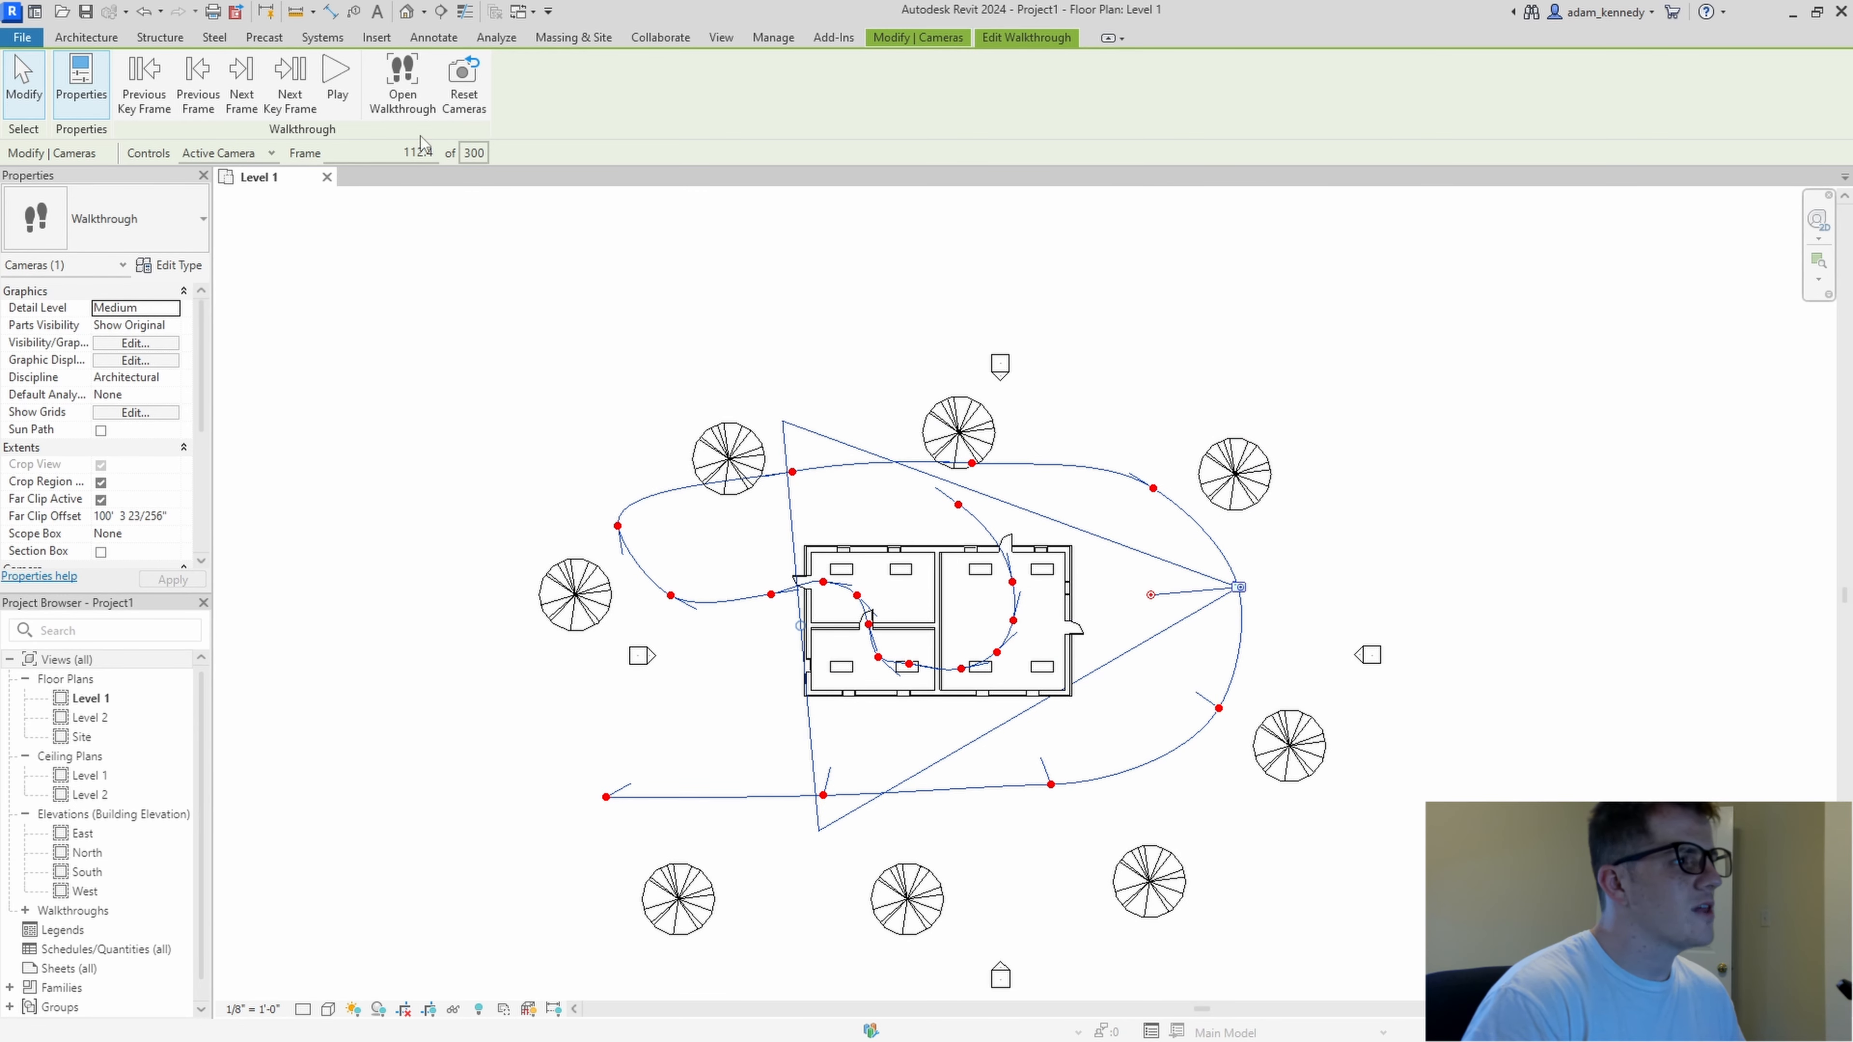
- Aim the frame 130.8 camera west along the building's north side and the frame 157.9 camera south toward the building
left_click(286, 94)
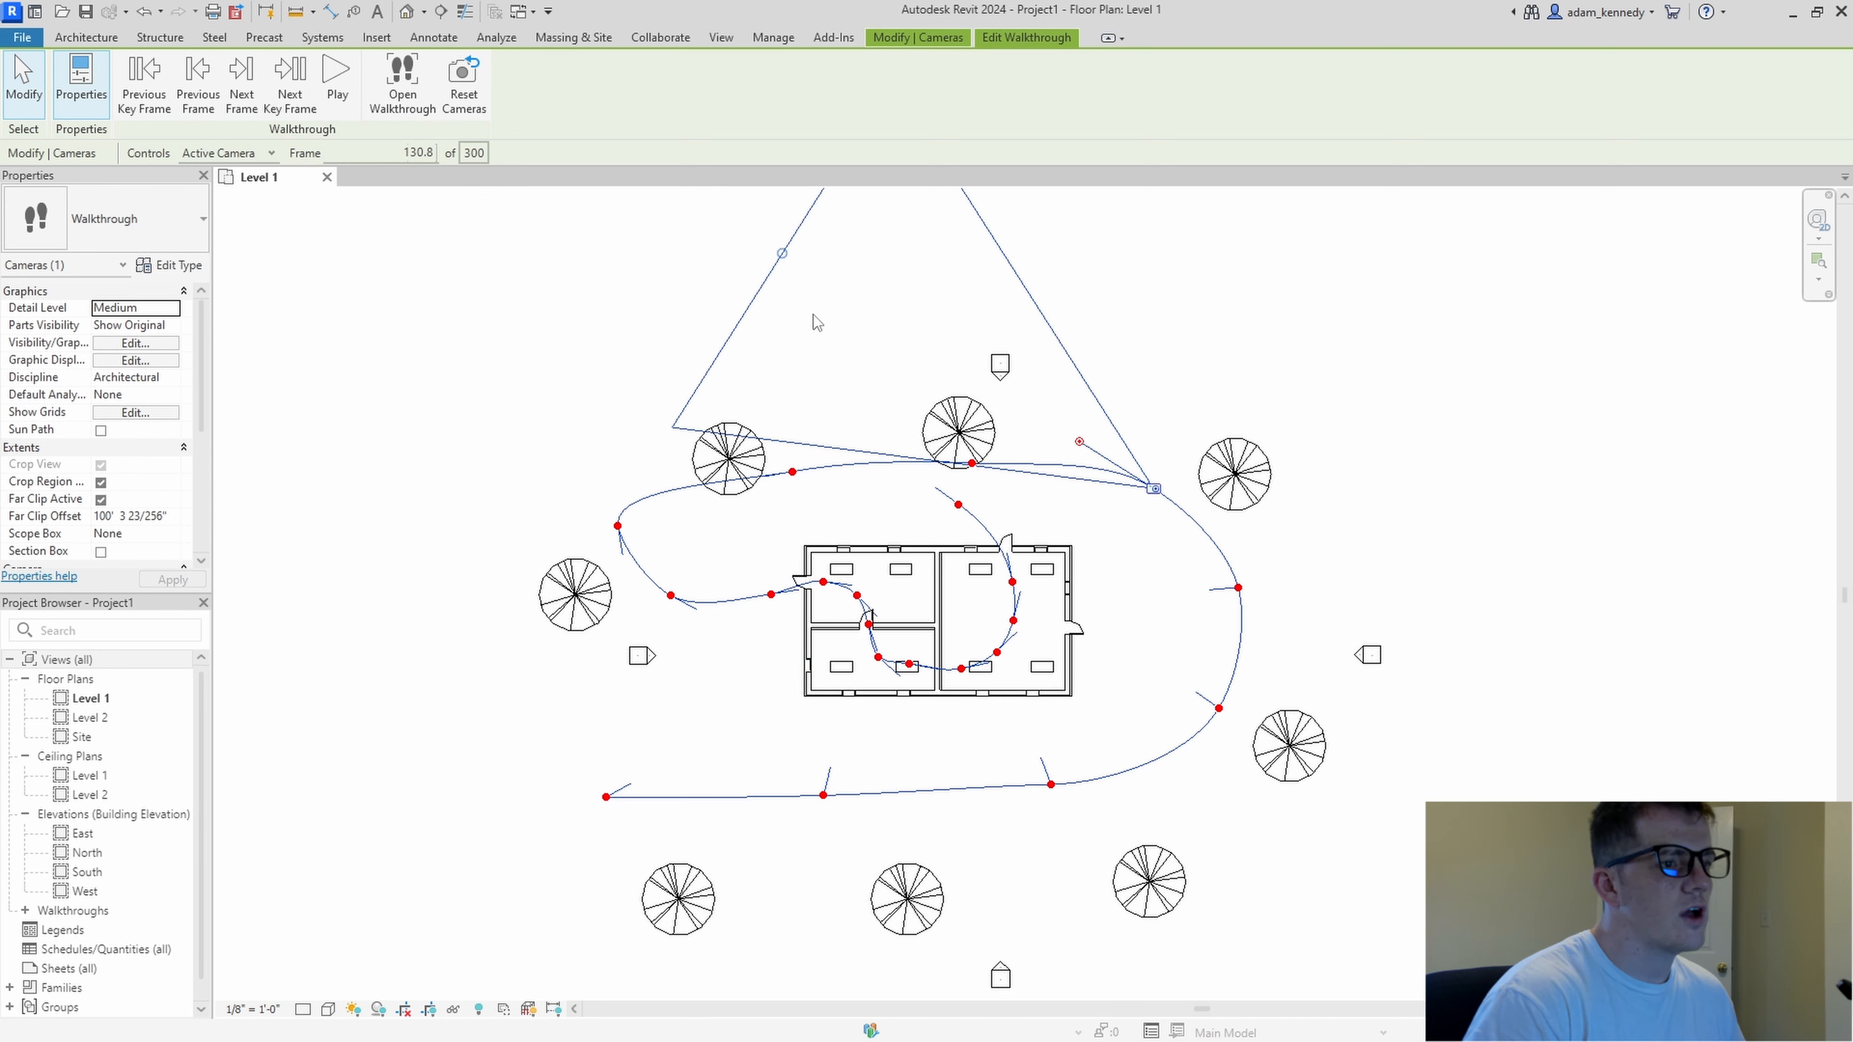
left_click_drag(1079, 441, 1041, 487)
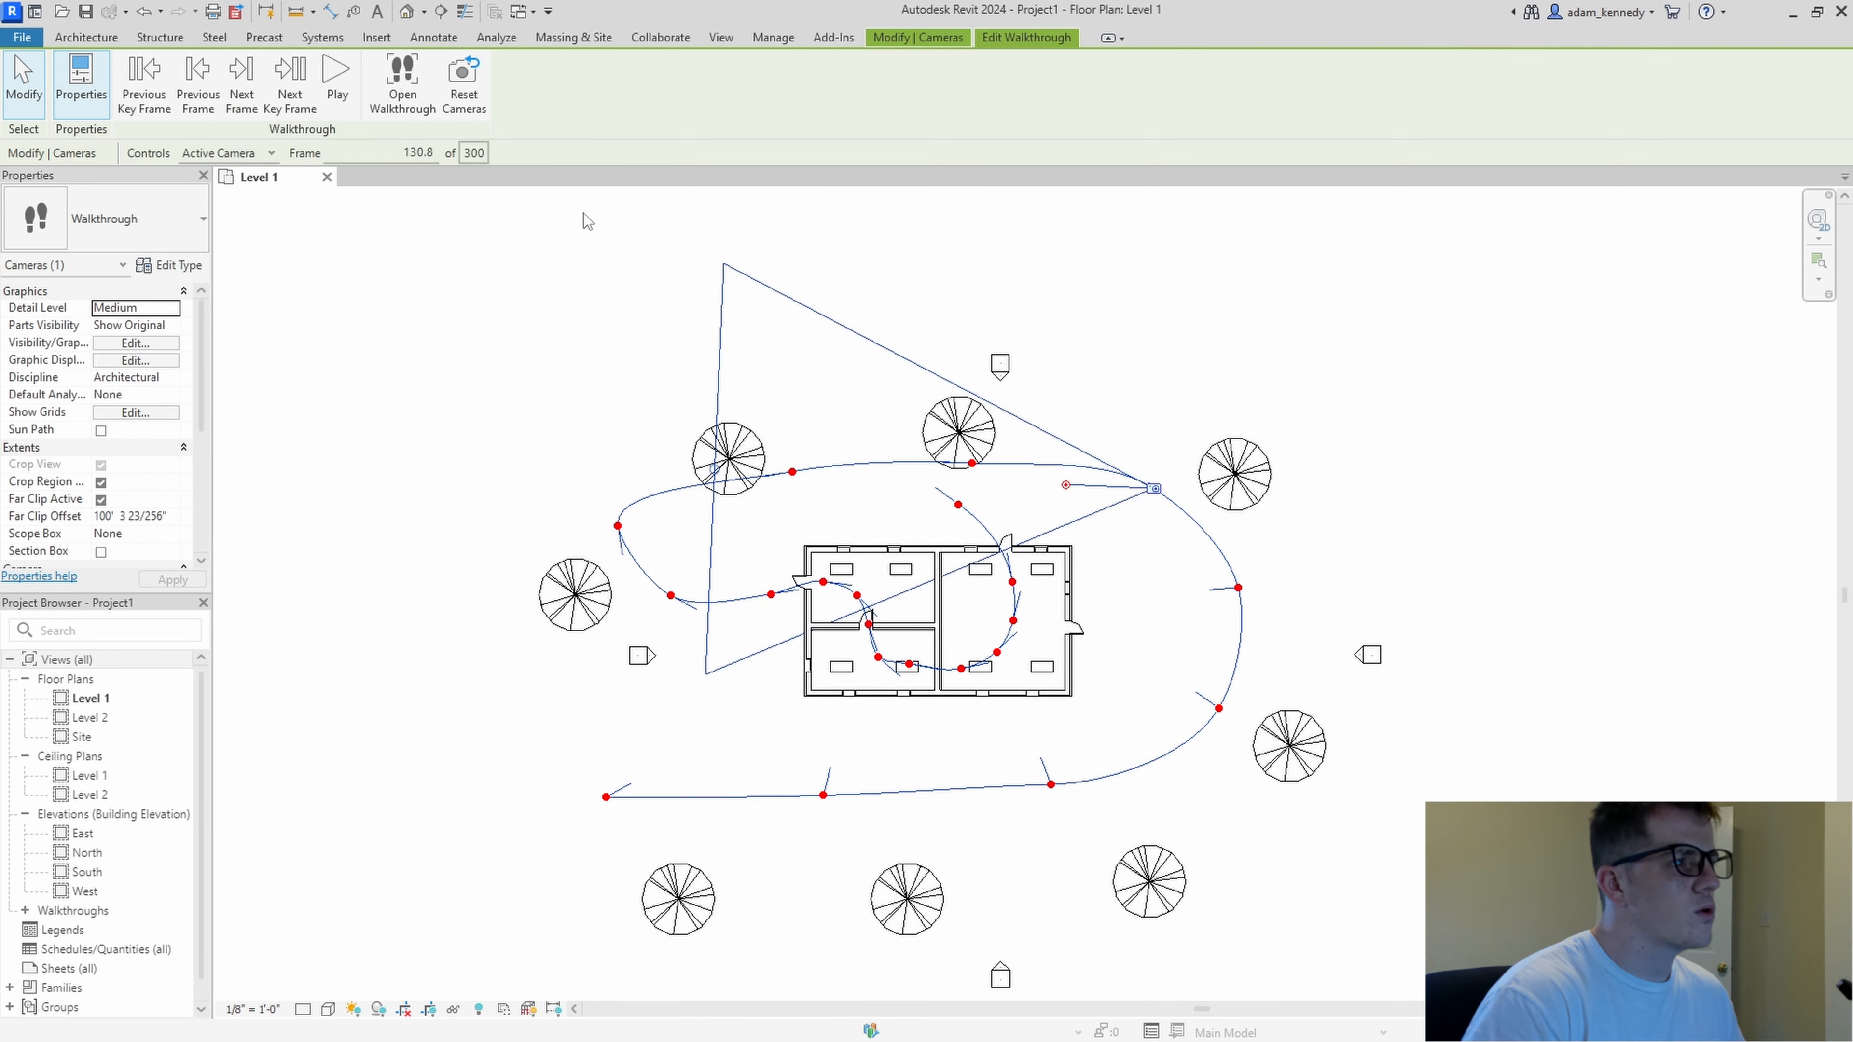
left_click(290, 88)
left_click_drag(900, 476, 970, 556)
- Aim the cameras at key frames 185.2 and 208.1 toward the building, and advance to frame 232.7
left_click(287, 95)
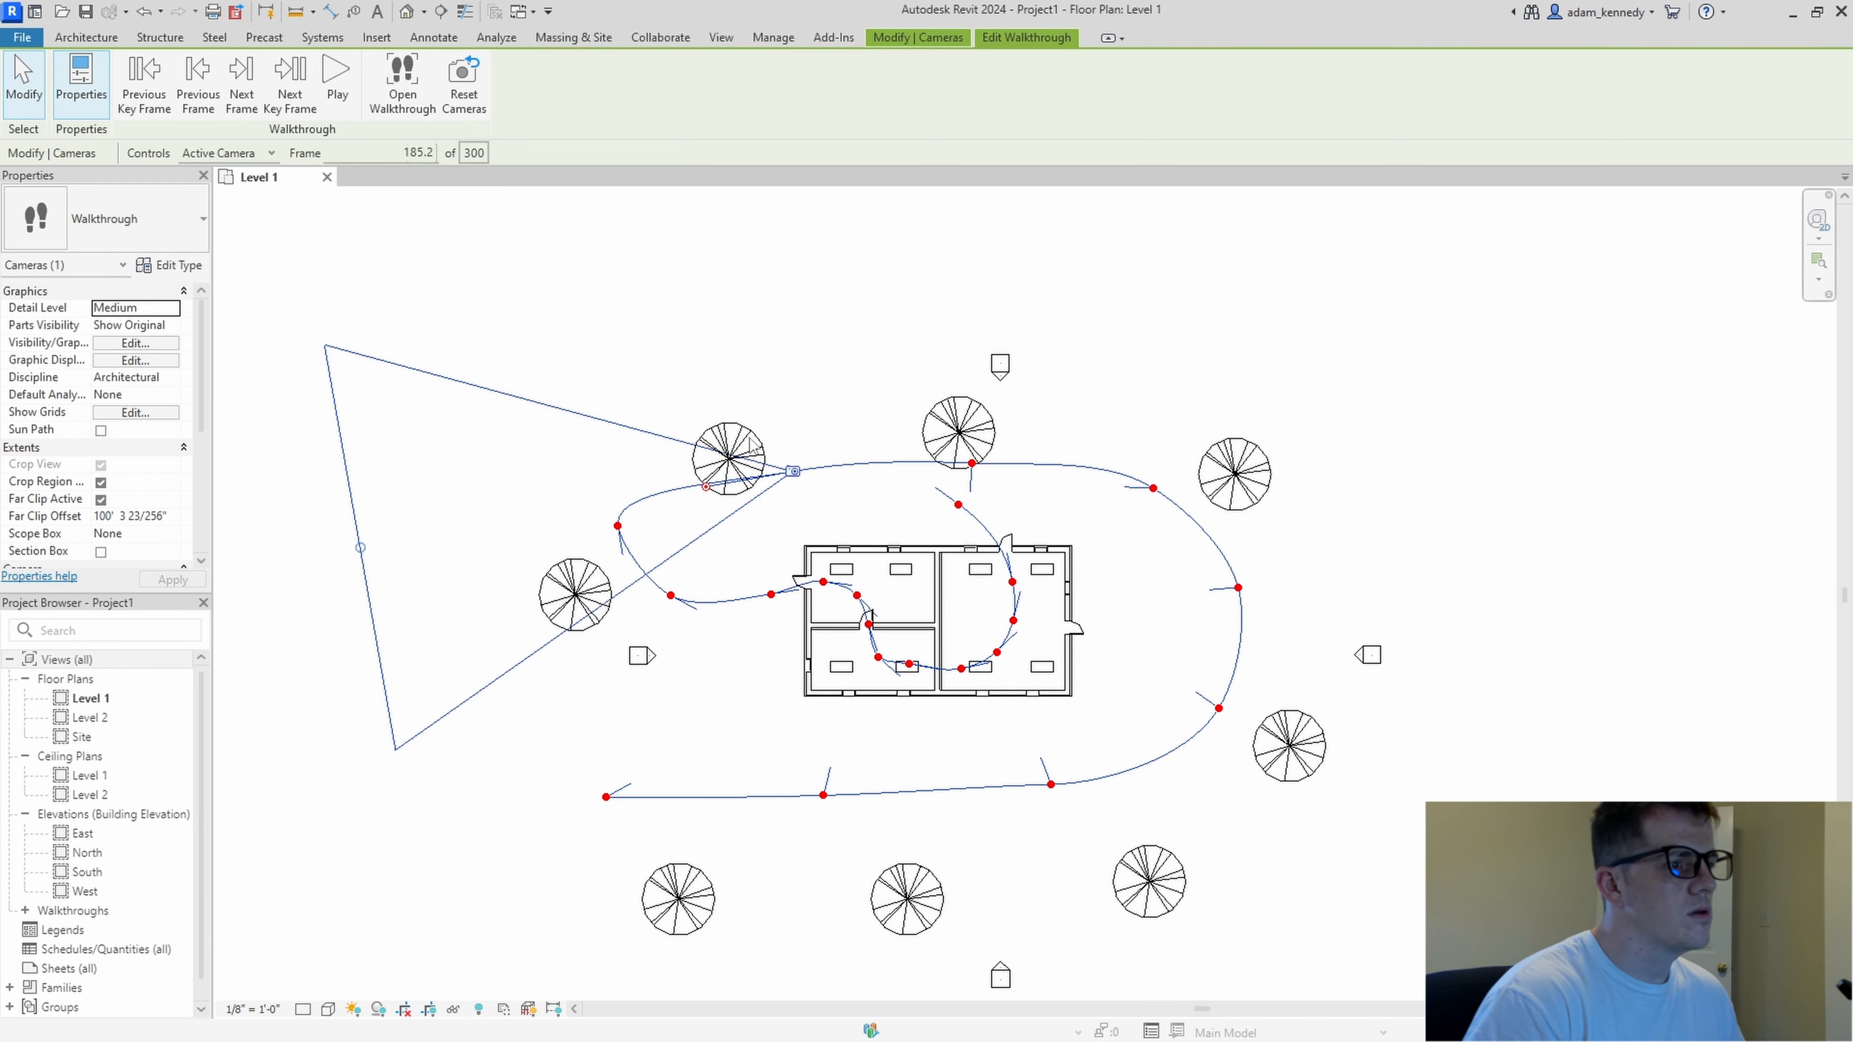
left_click_drag(706, 486, 832, 555)
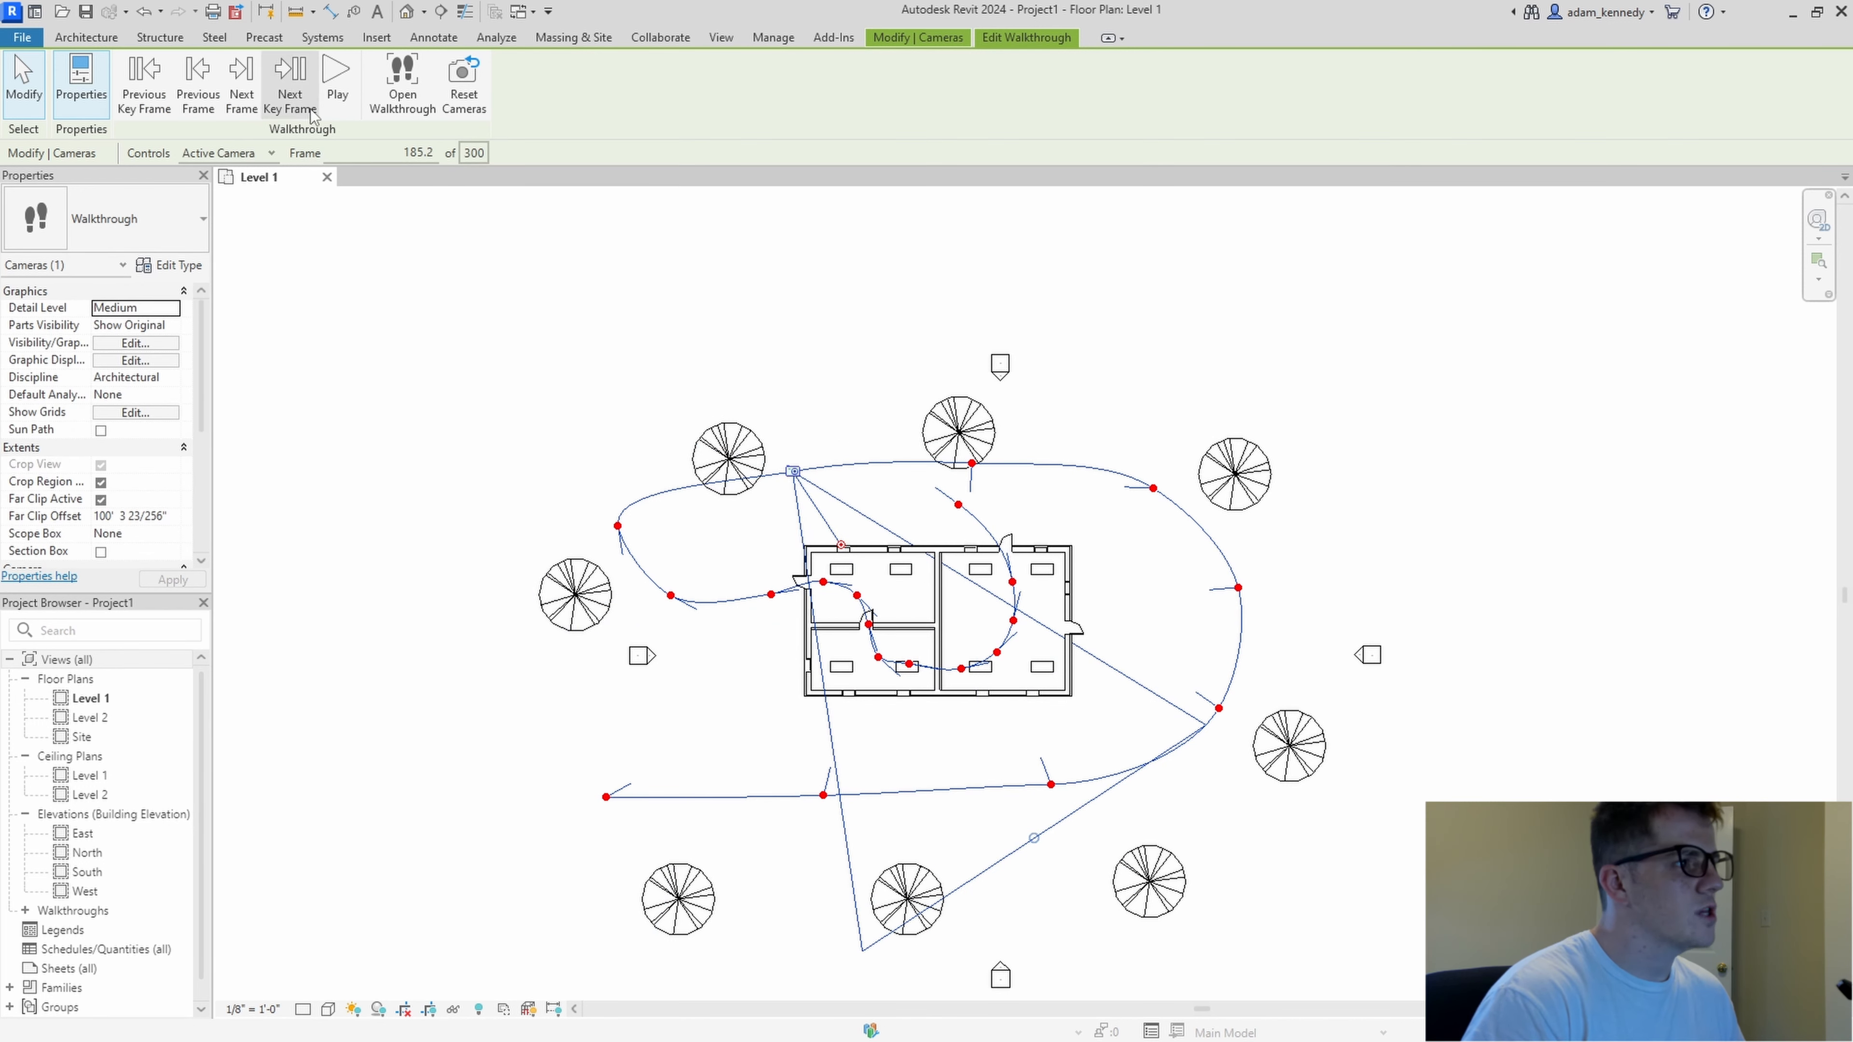
left_click(290, 87)
left_click_drag(631, 612, 777, 613)
left_click(290, 88)
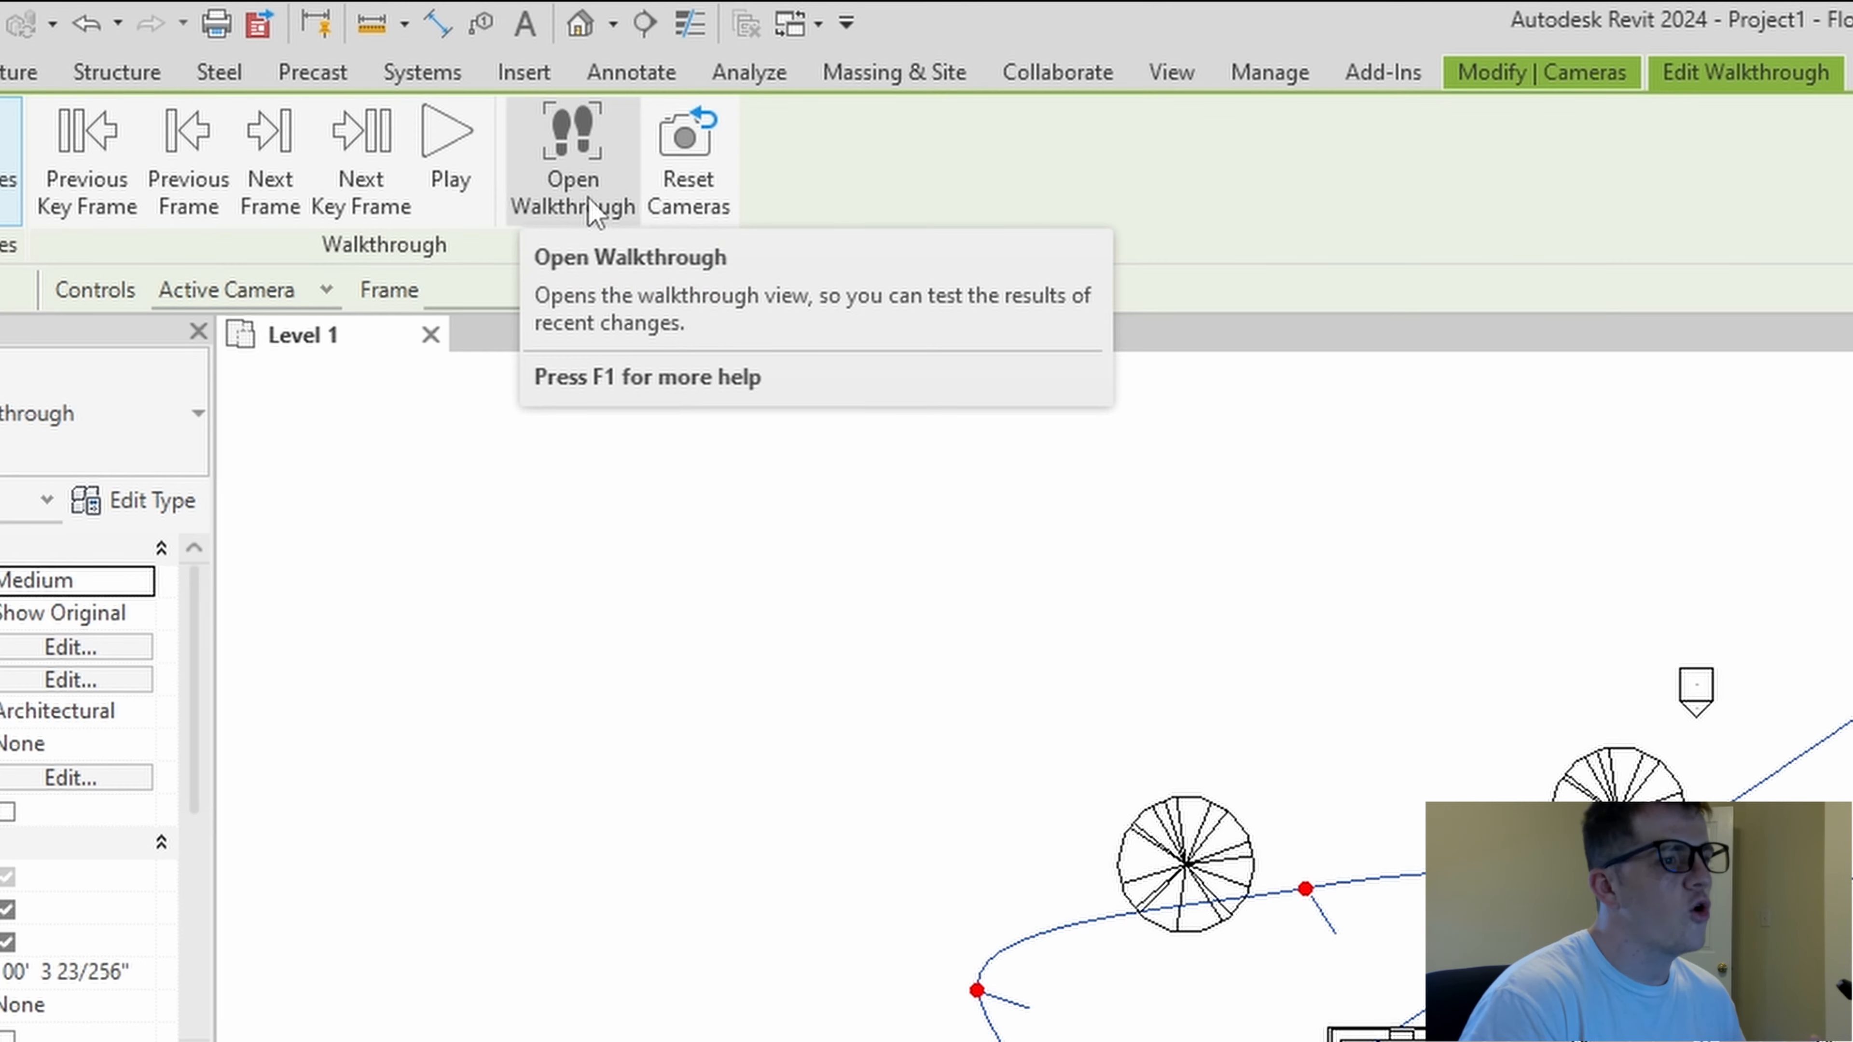
- Open the walkthrough's own view and play the walkthrough from frame 1
left_click(590, 210)
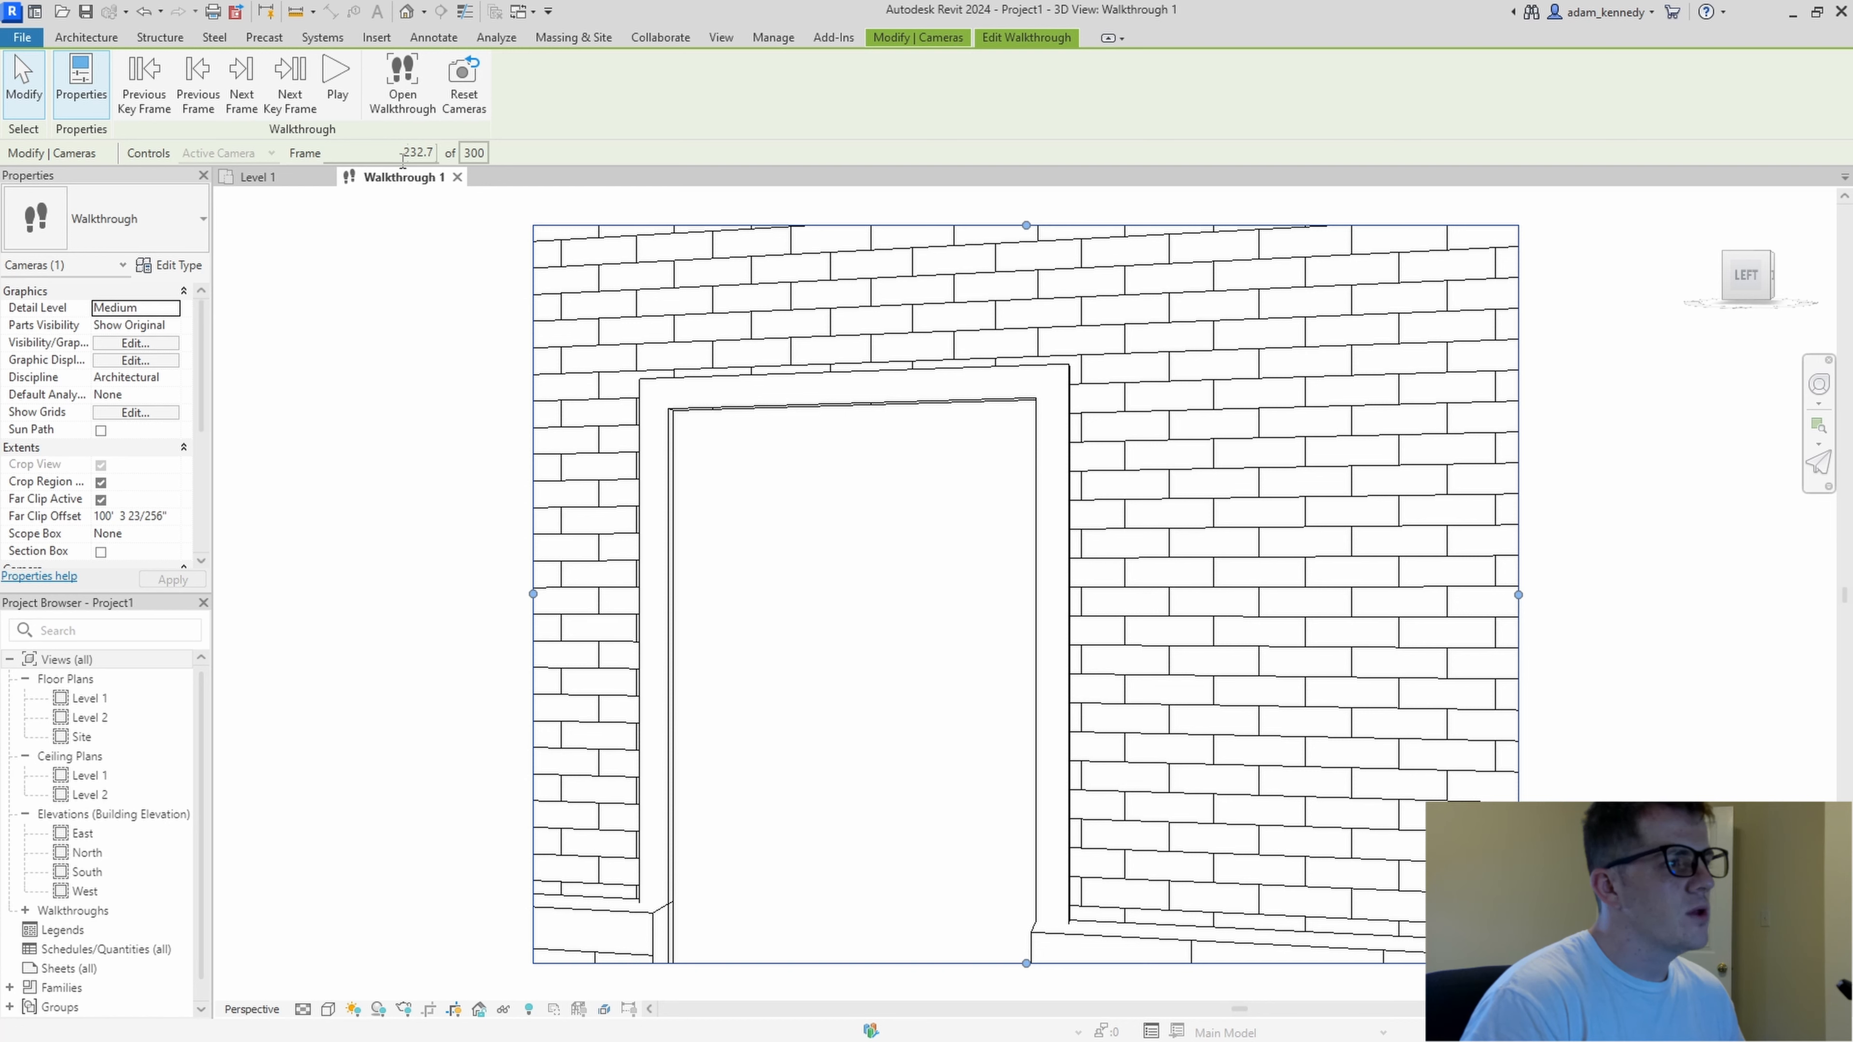
type("1")
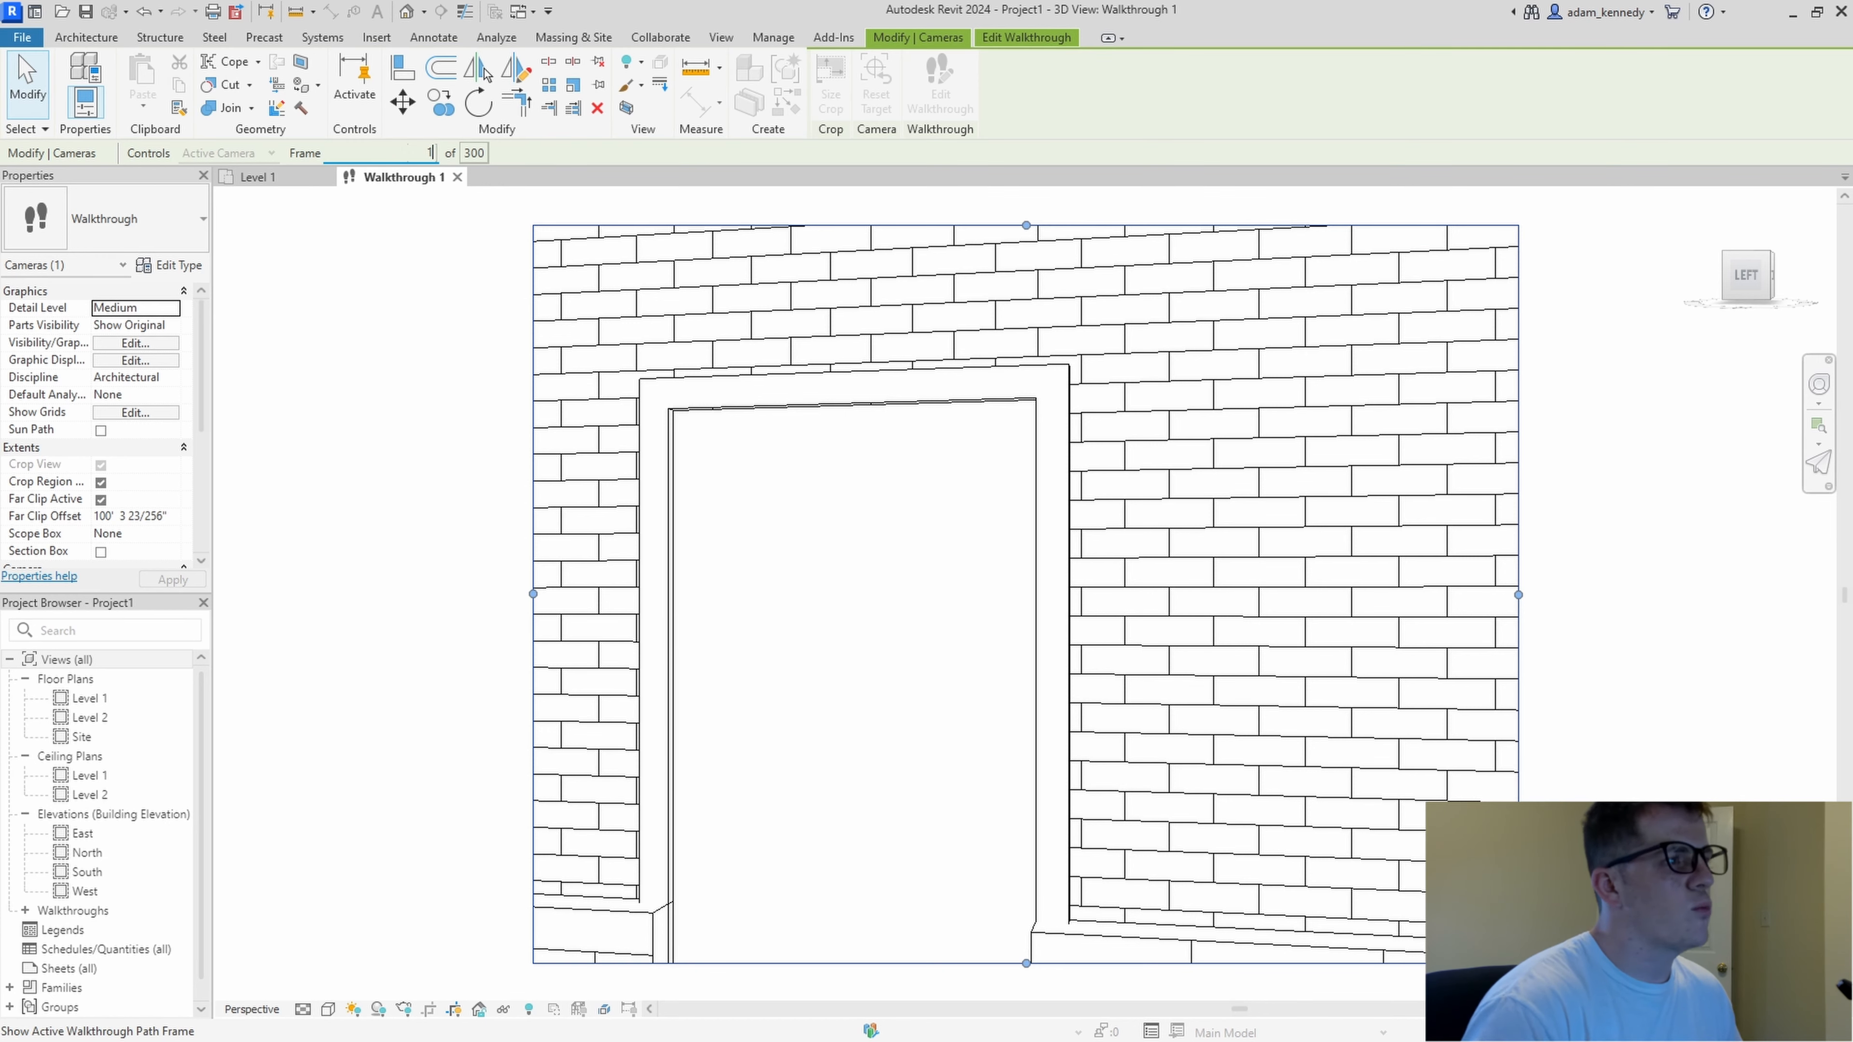
key("Return")
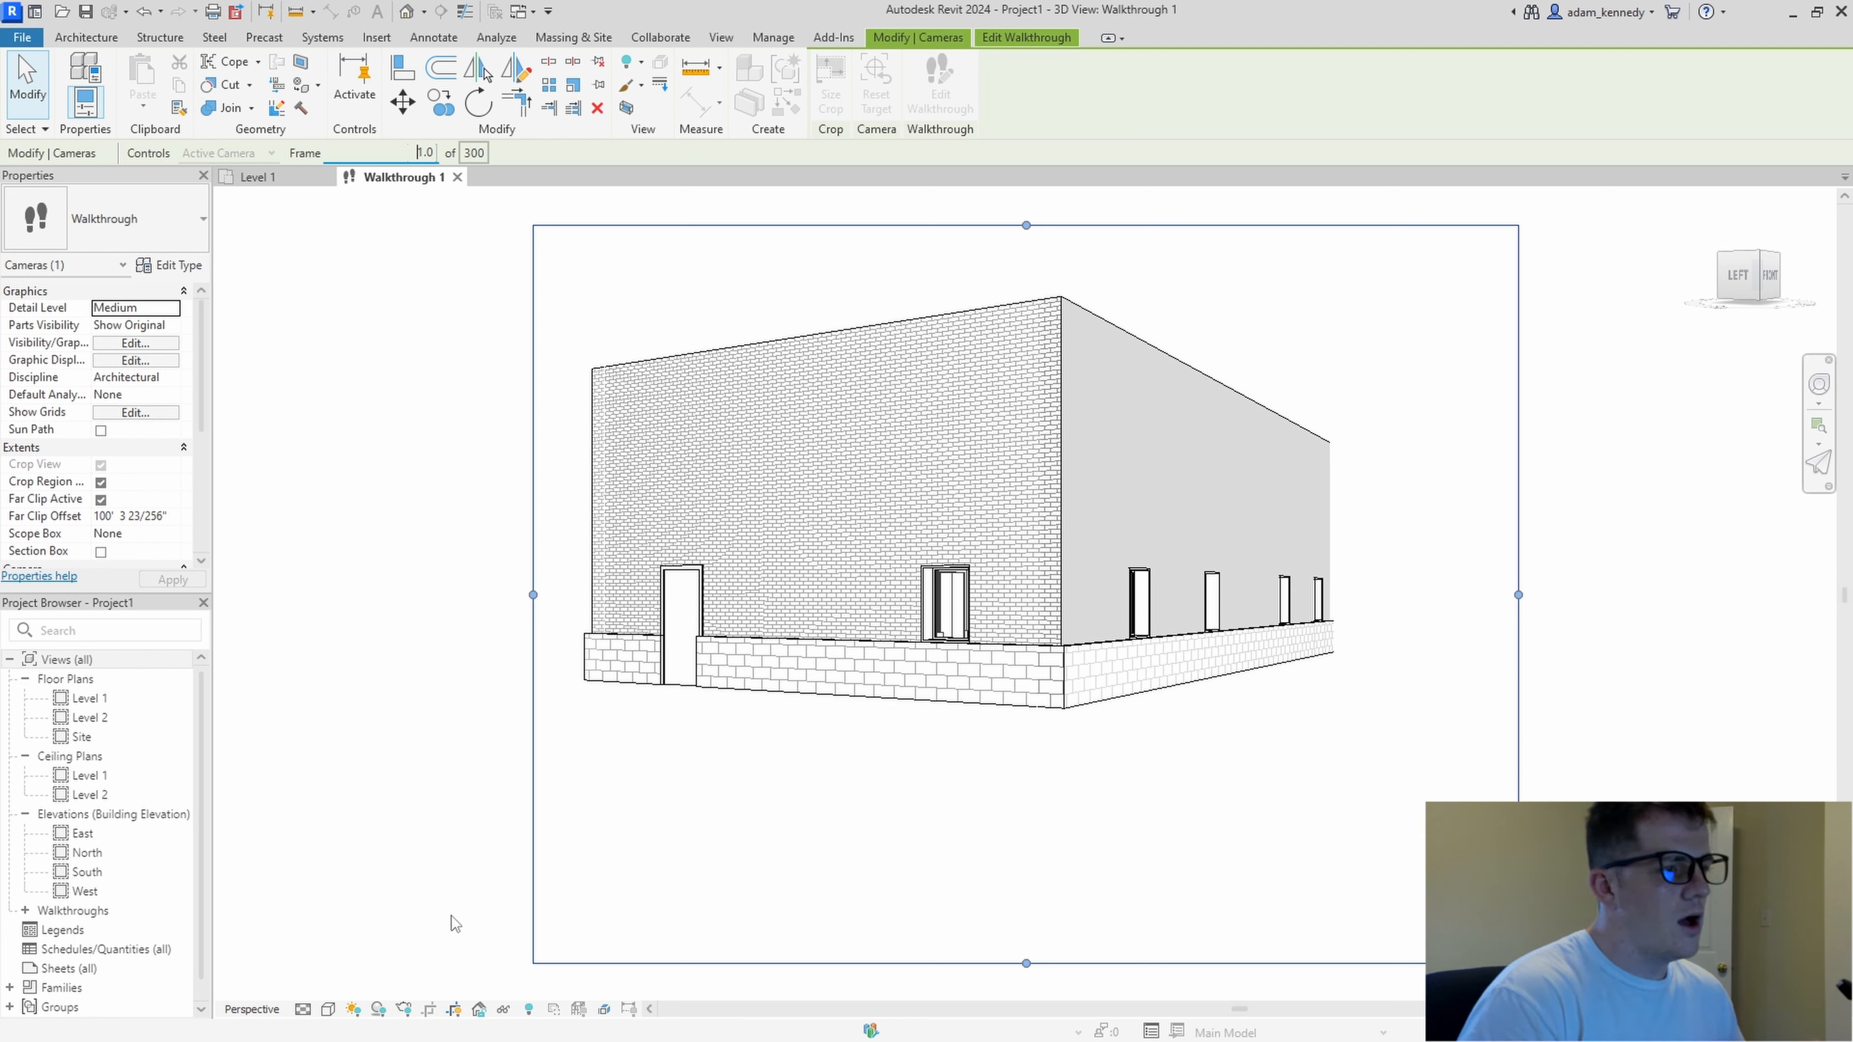
left_click(1022, 42)
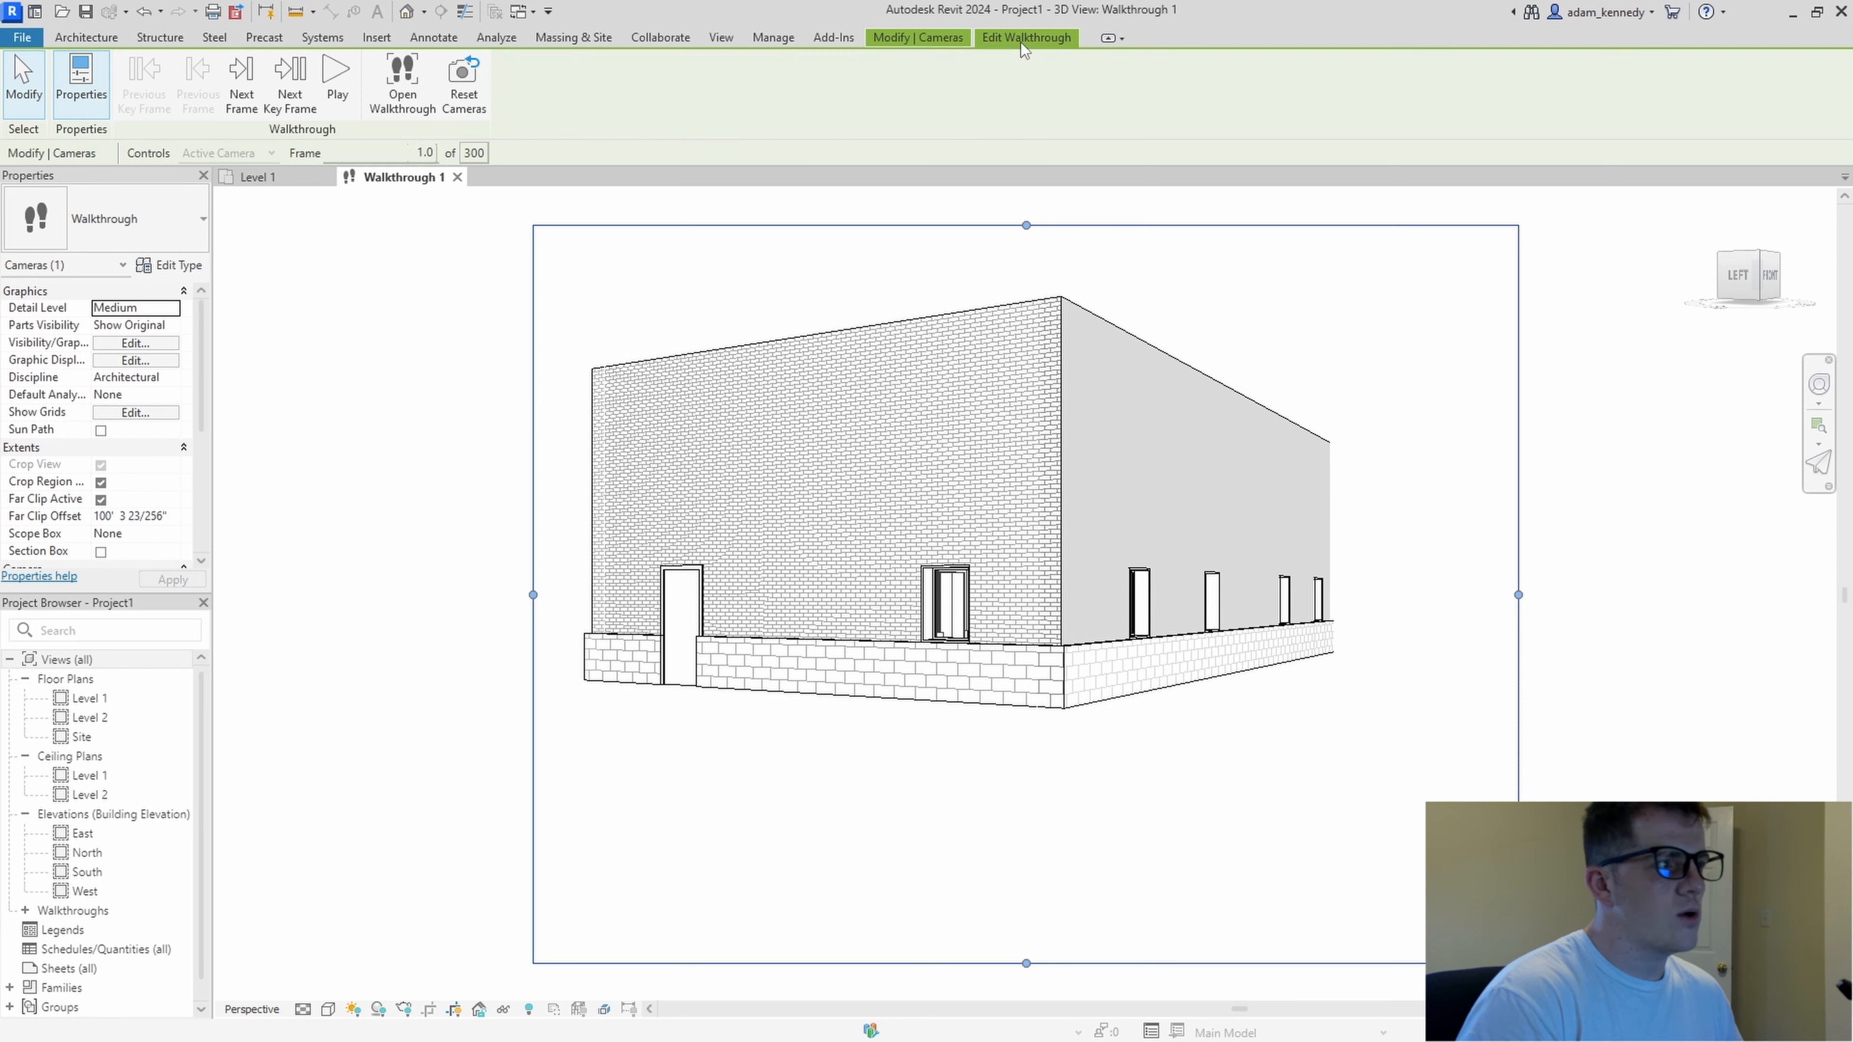
left_click(337, 77)
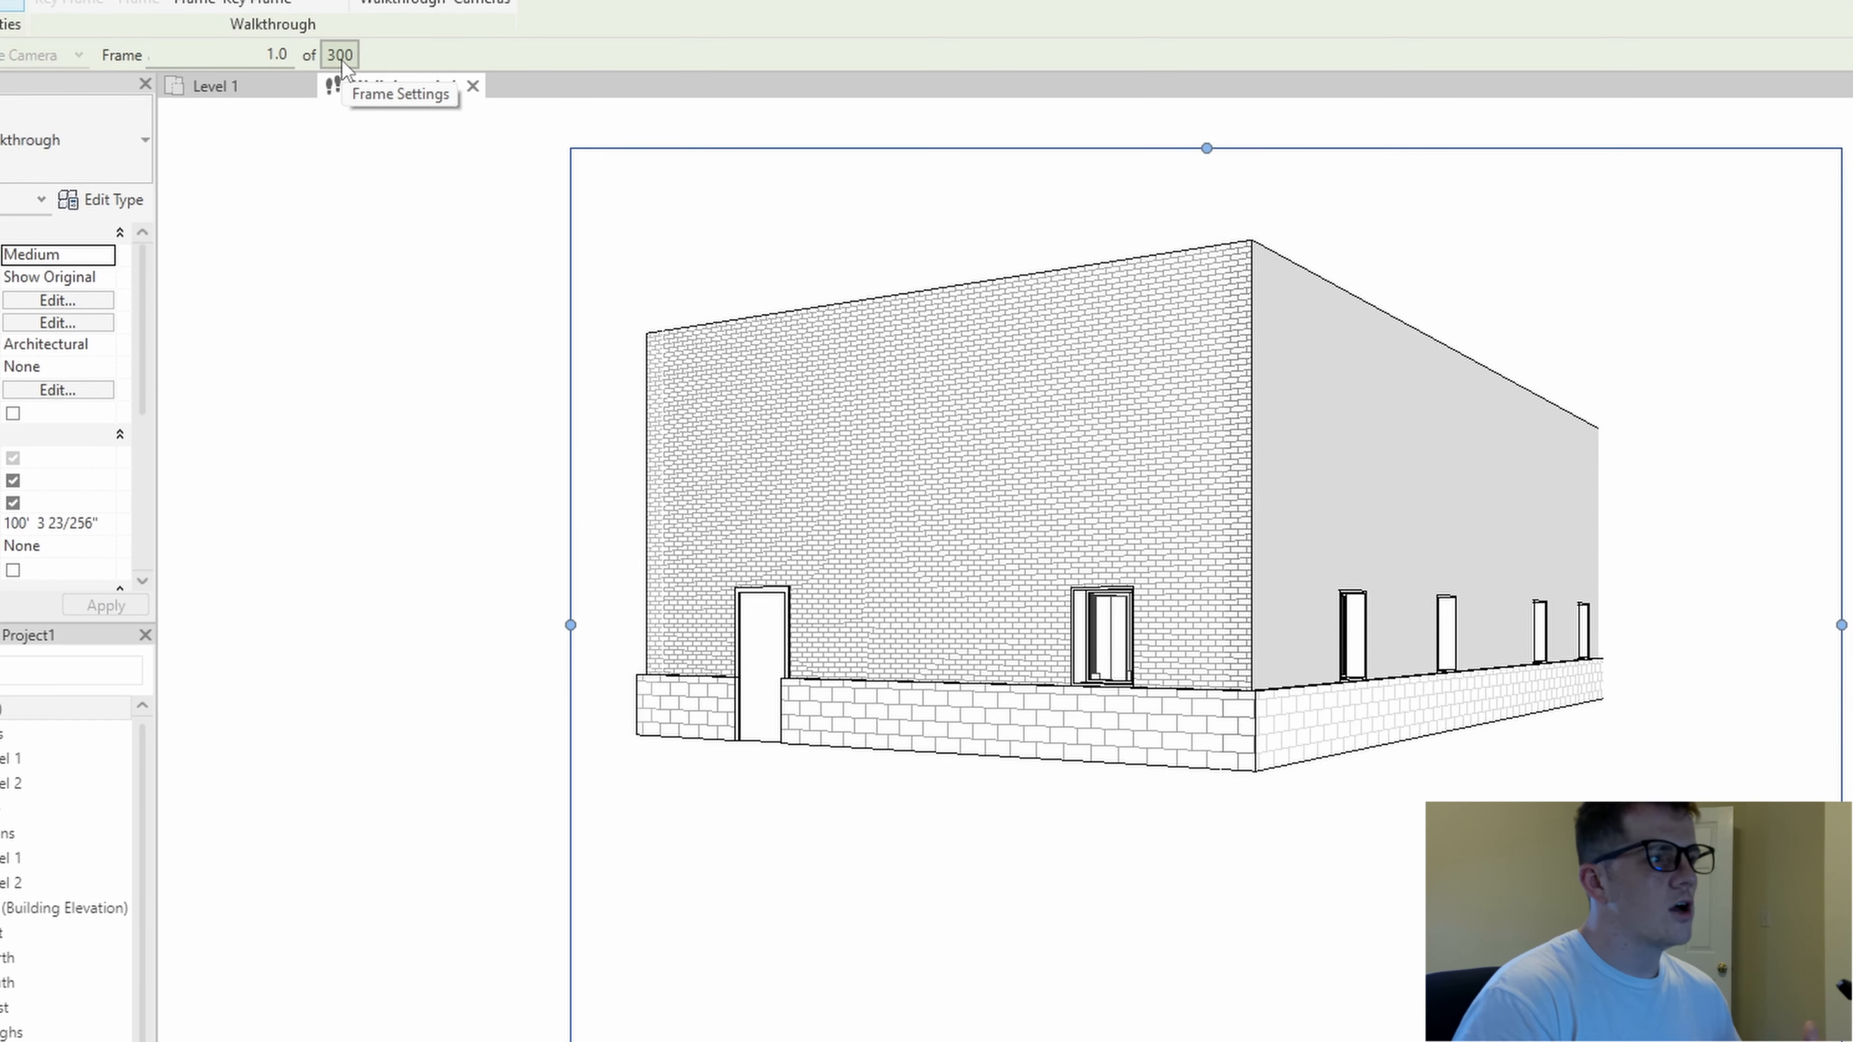
- Set the walkthrough to 600 total frames at 10 frames per second and play it
left_click(341, 61)
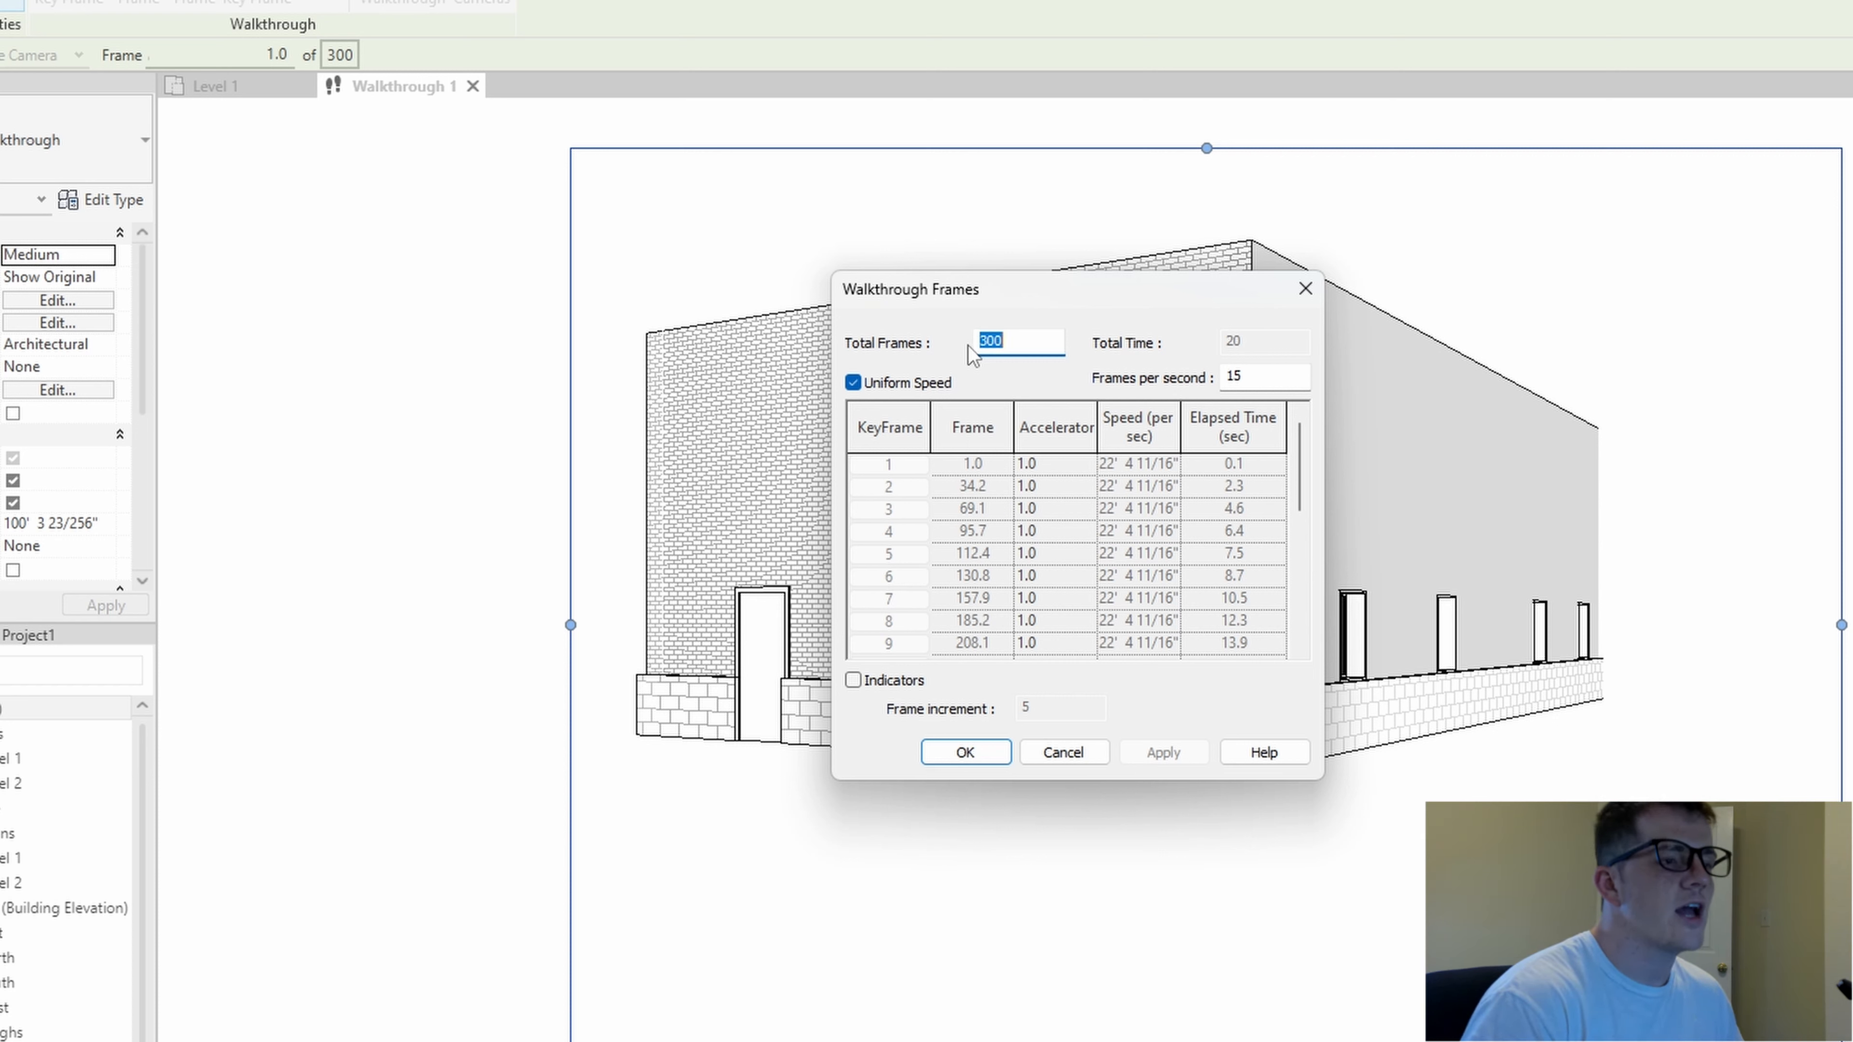
type("600")
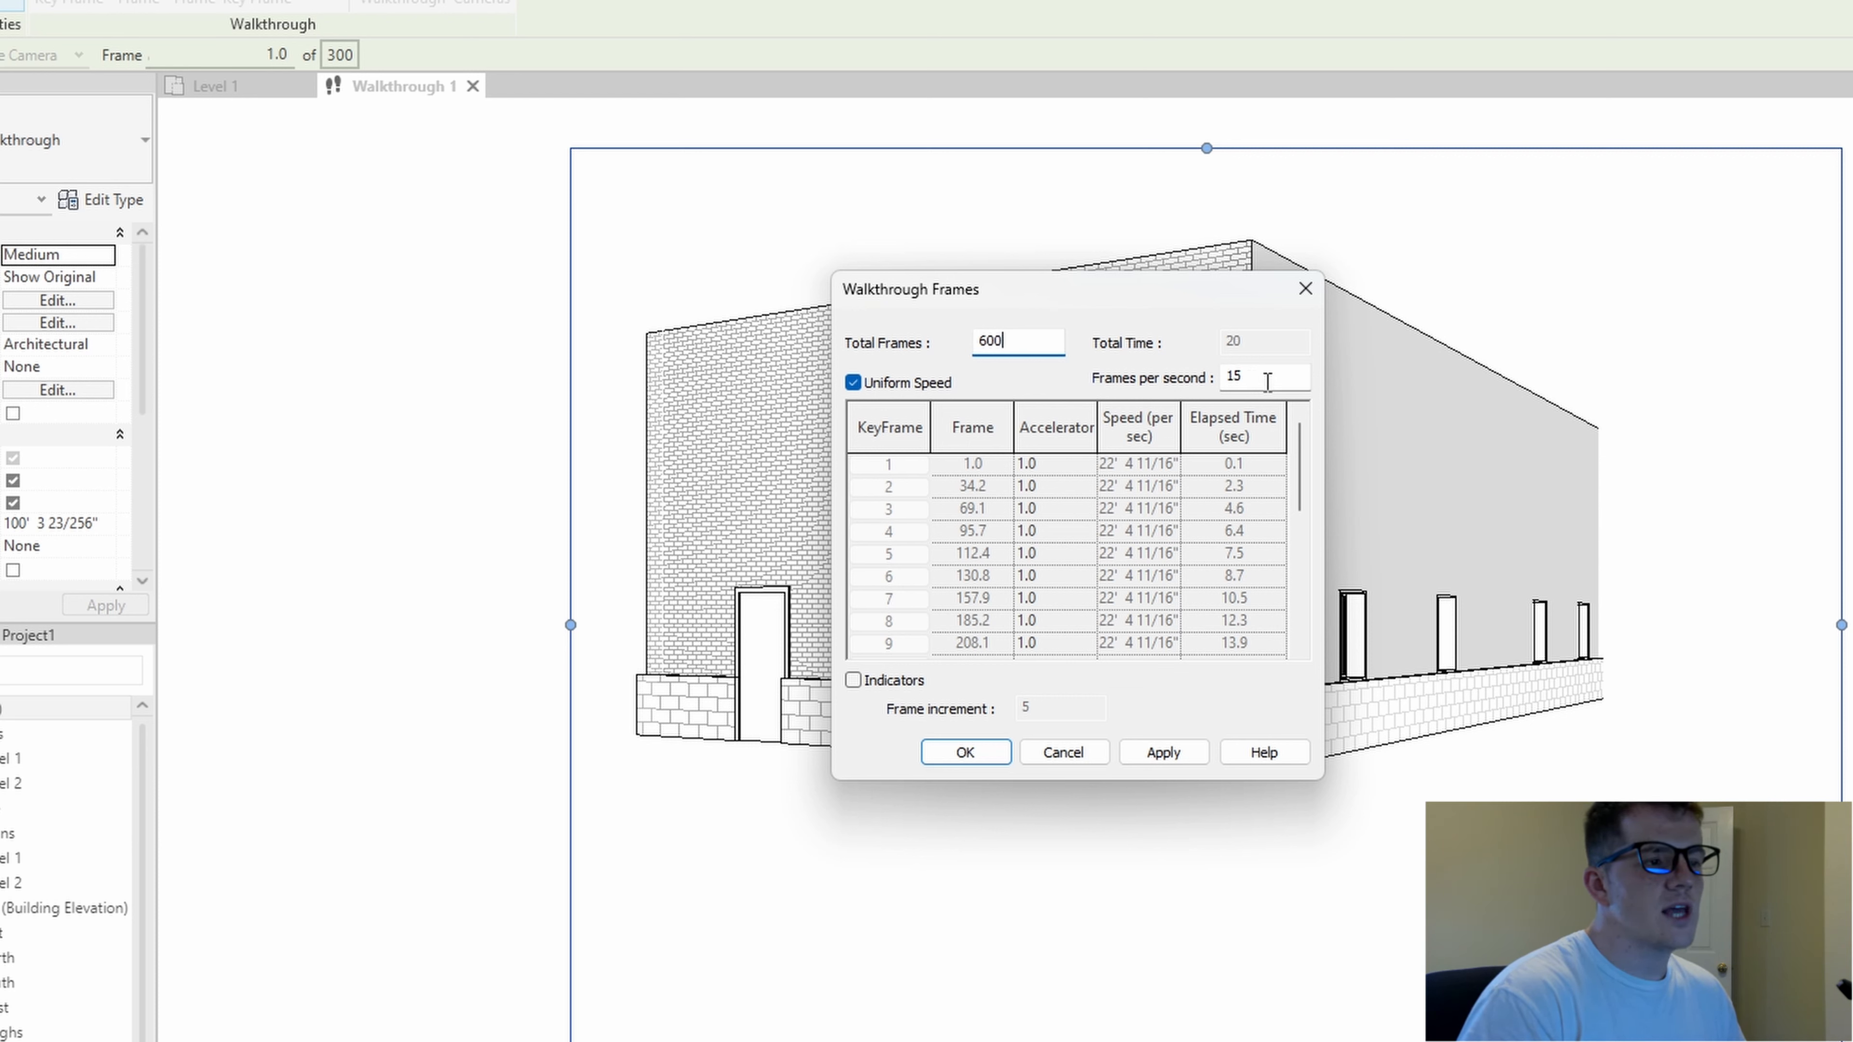
left_click_drag(1267, 382, 1204, 380)
type("1")
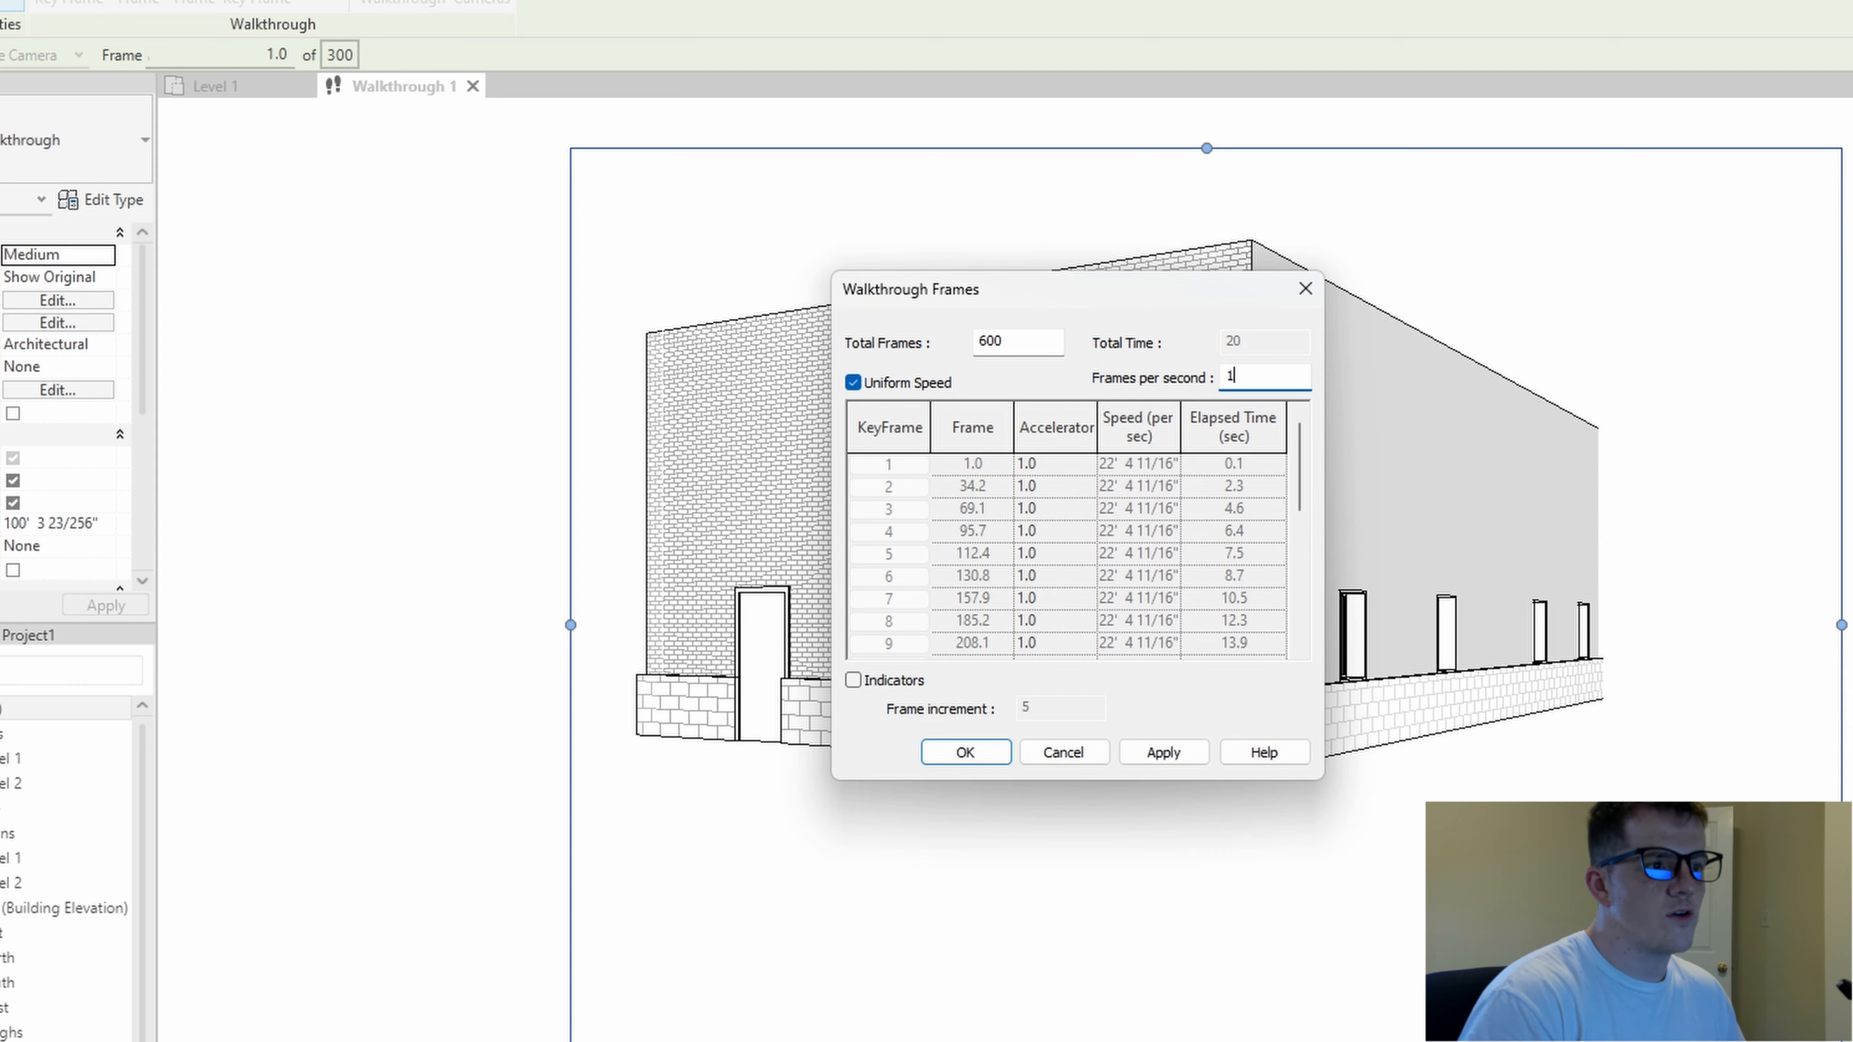
left_click(1130, 763)
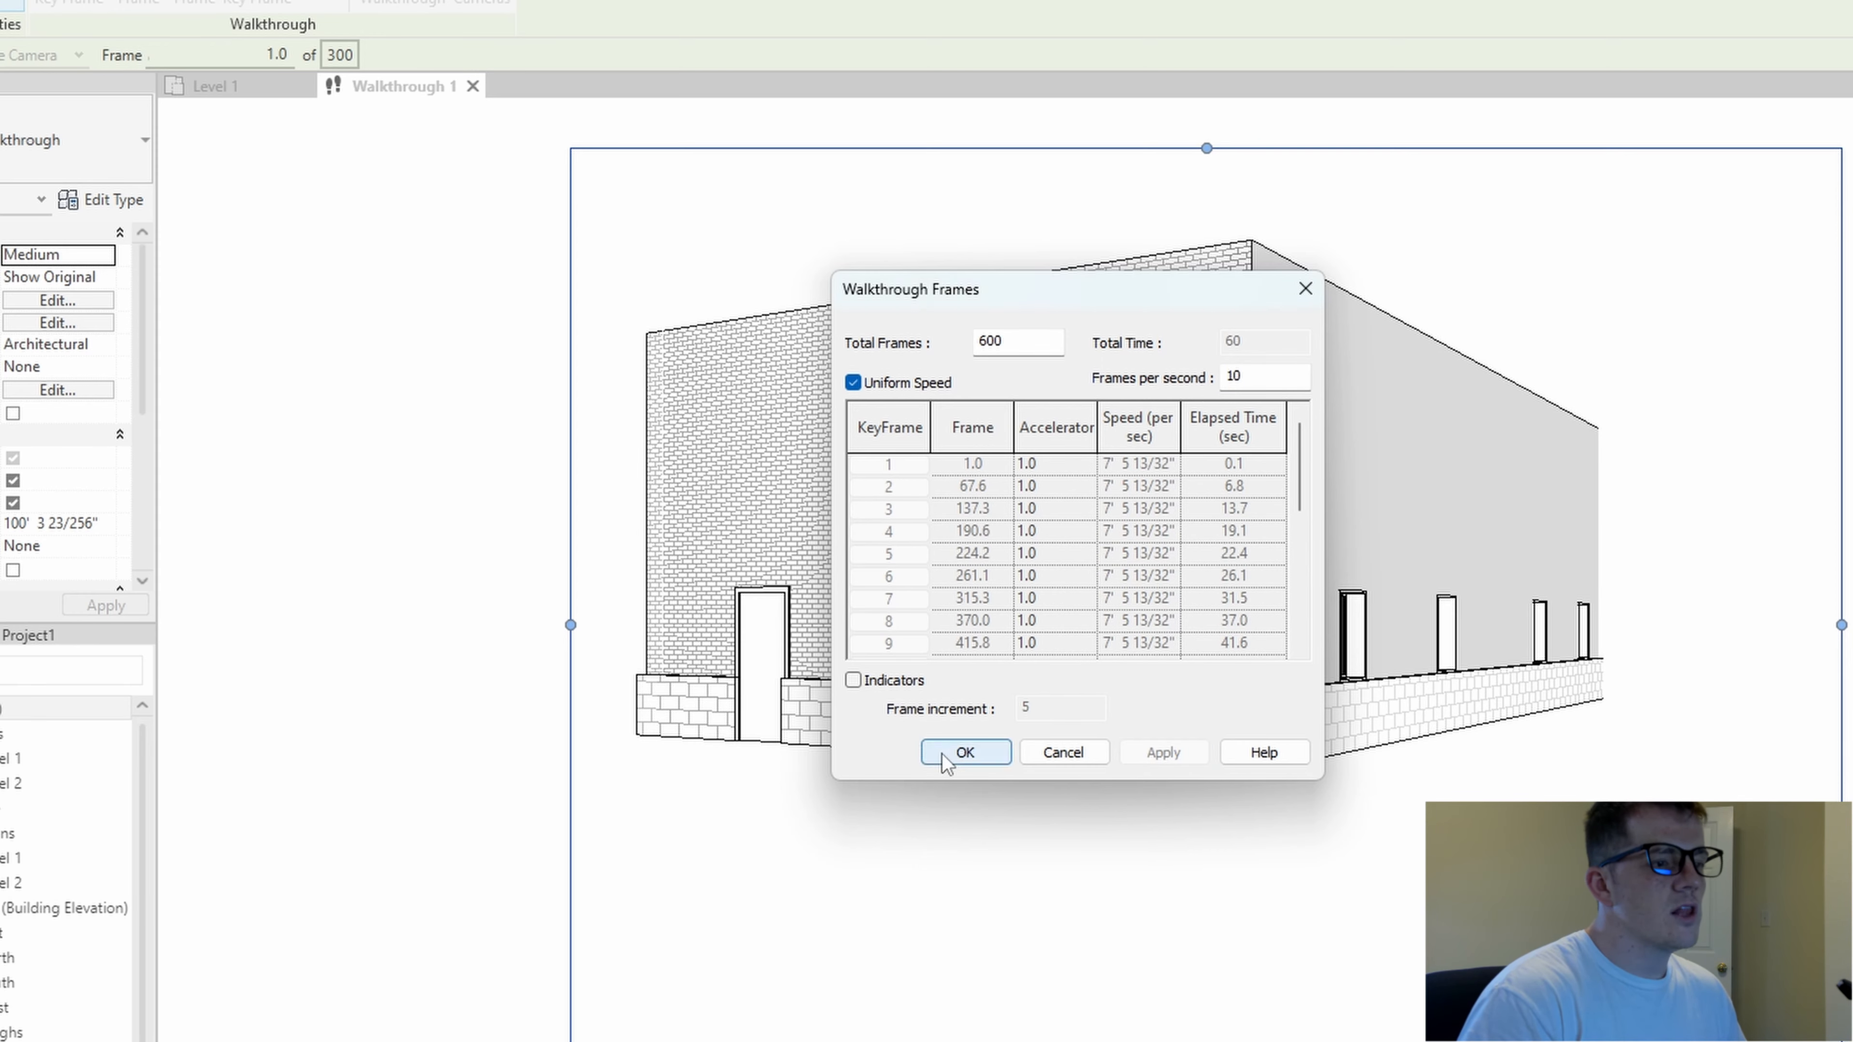
left_click(957, 753)
left_click(337, 80)
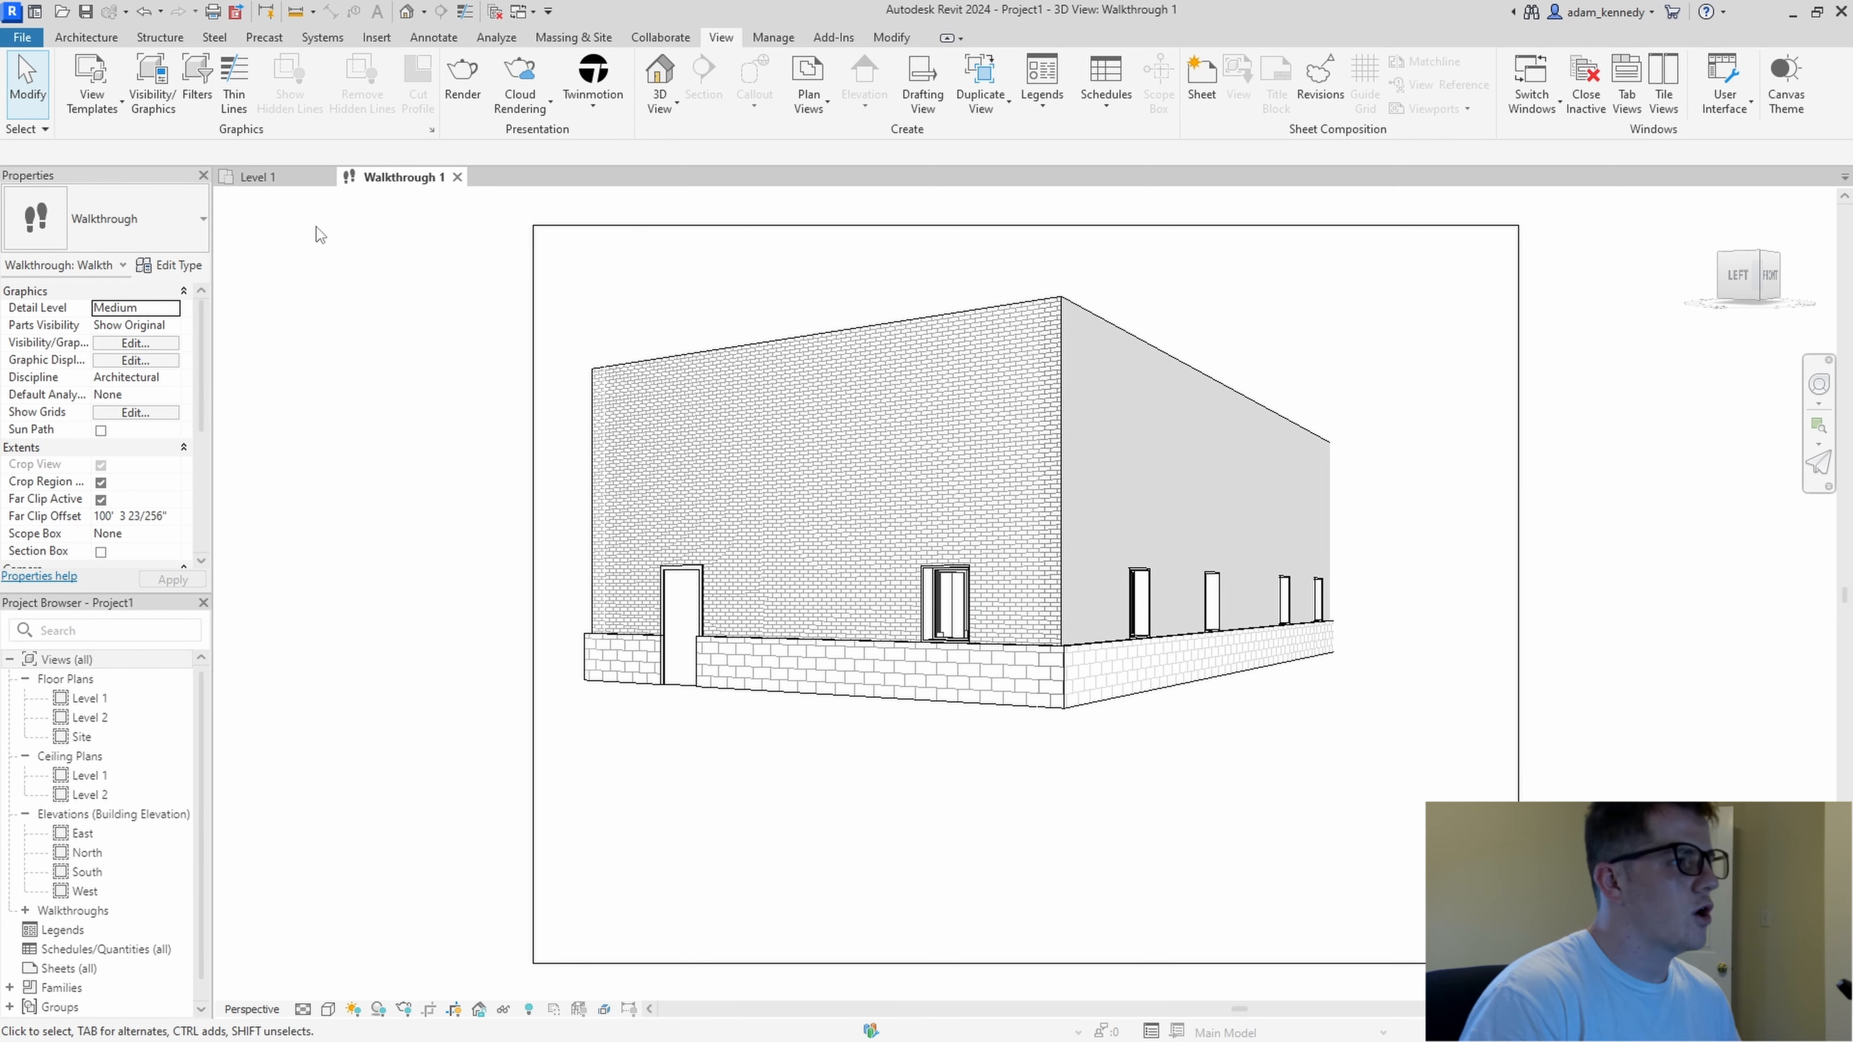
- Reopen the walkthrough for editing and set it to 1200 total frames at 5 frames per second
left_click(686, 226)
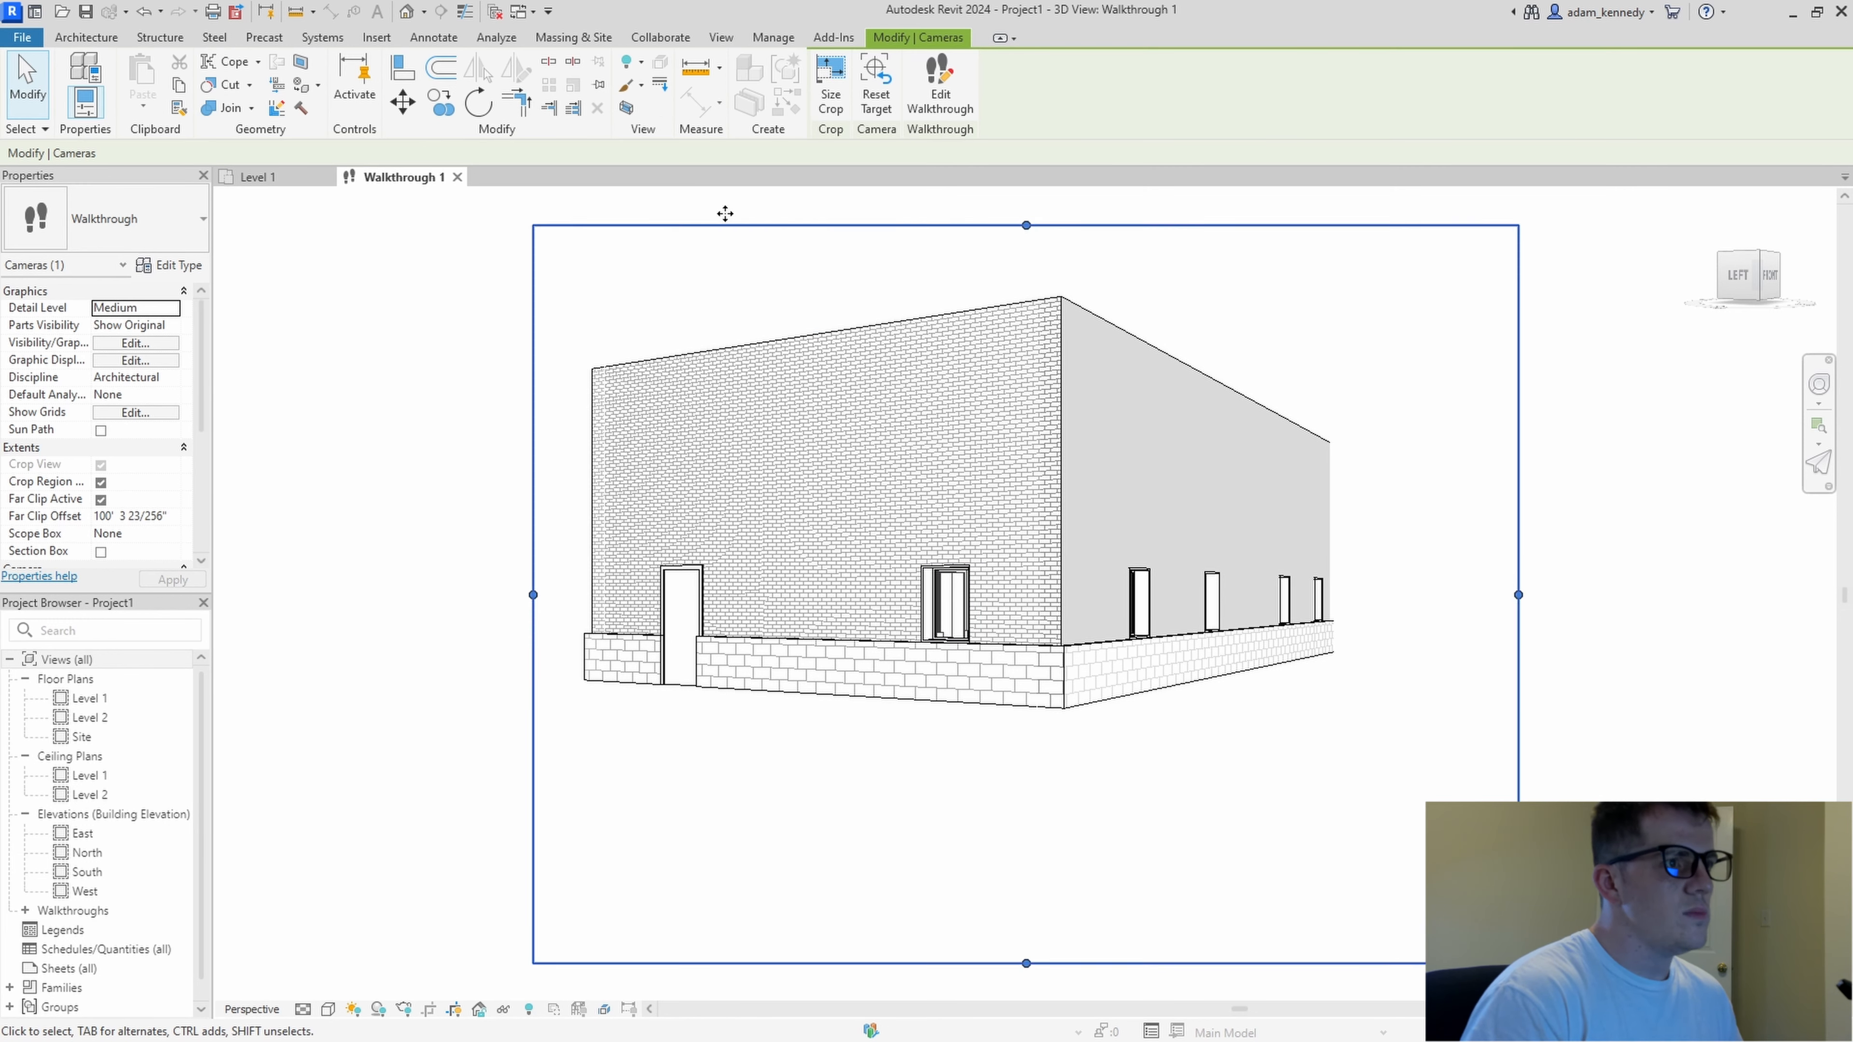
left_click(941, 84)
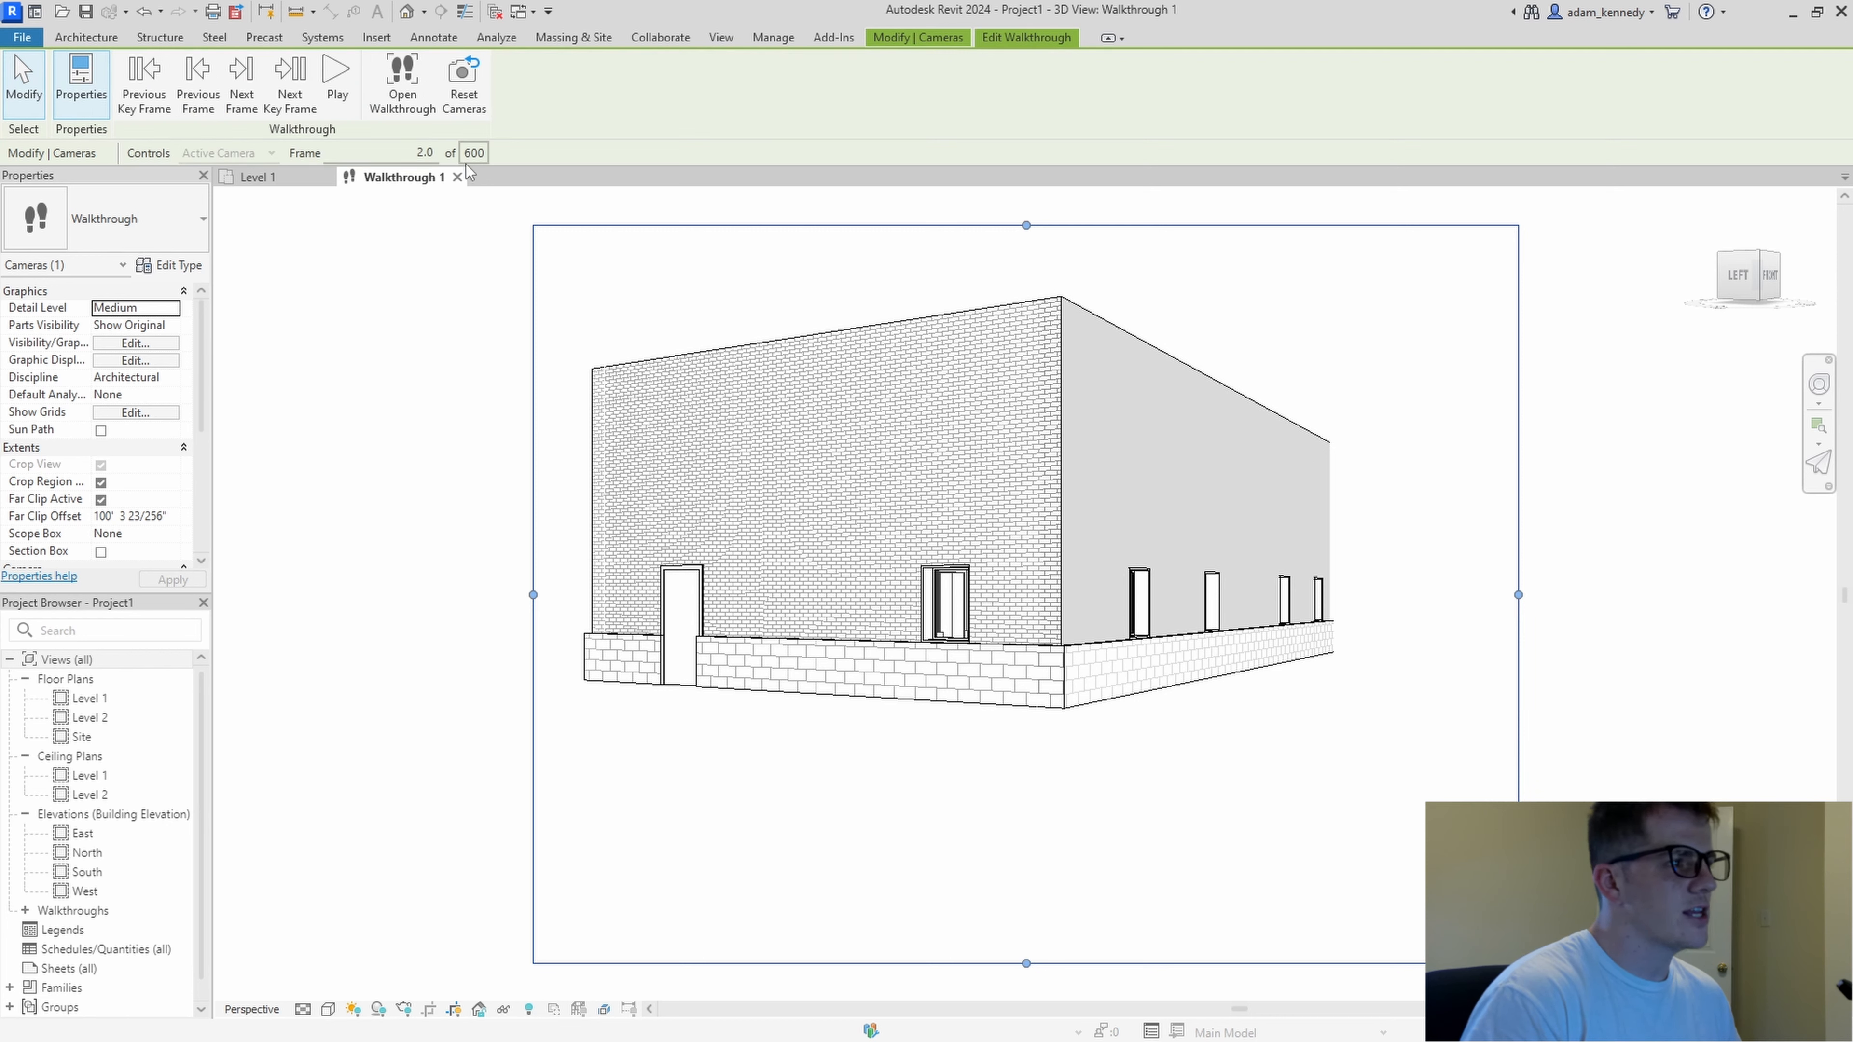
left_click(476, 153)
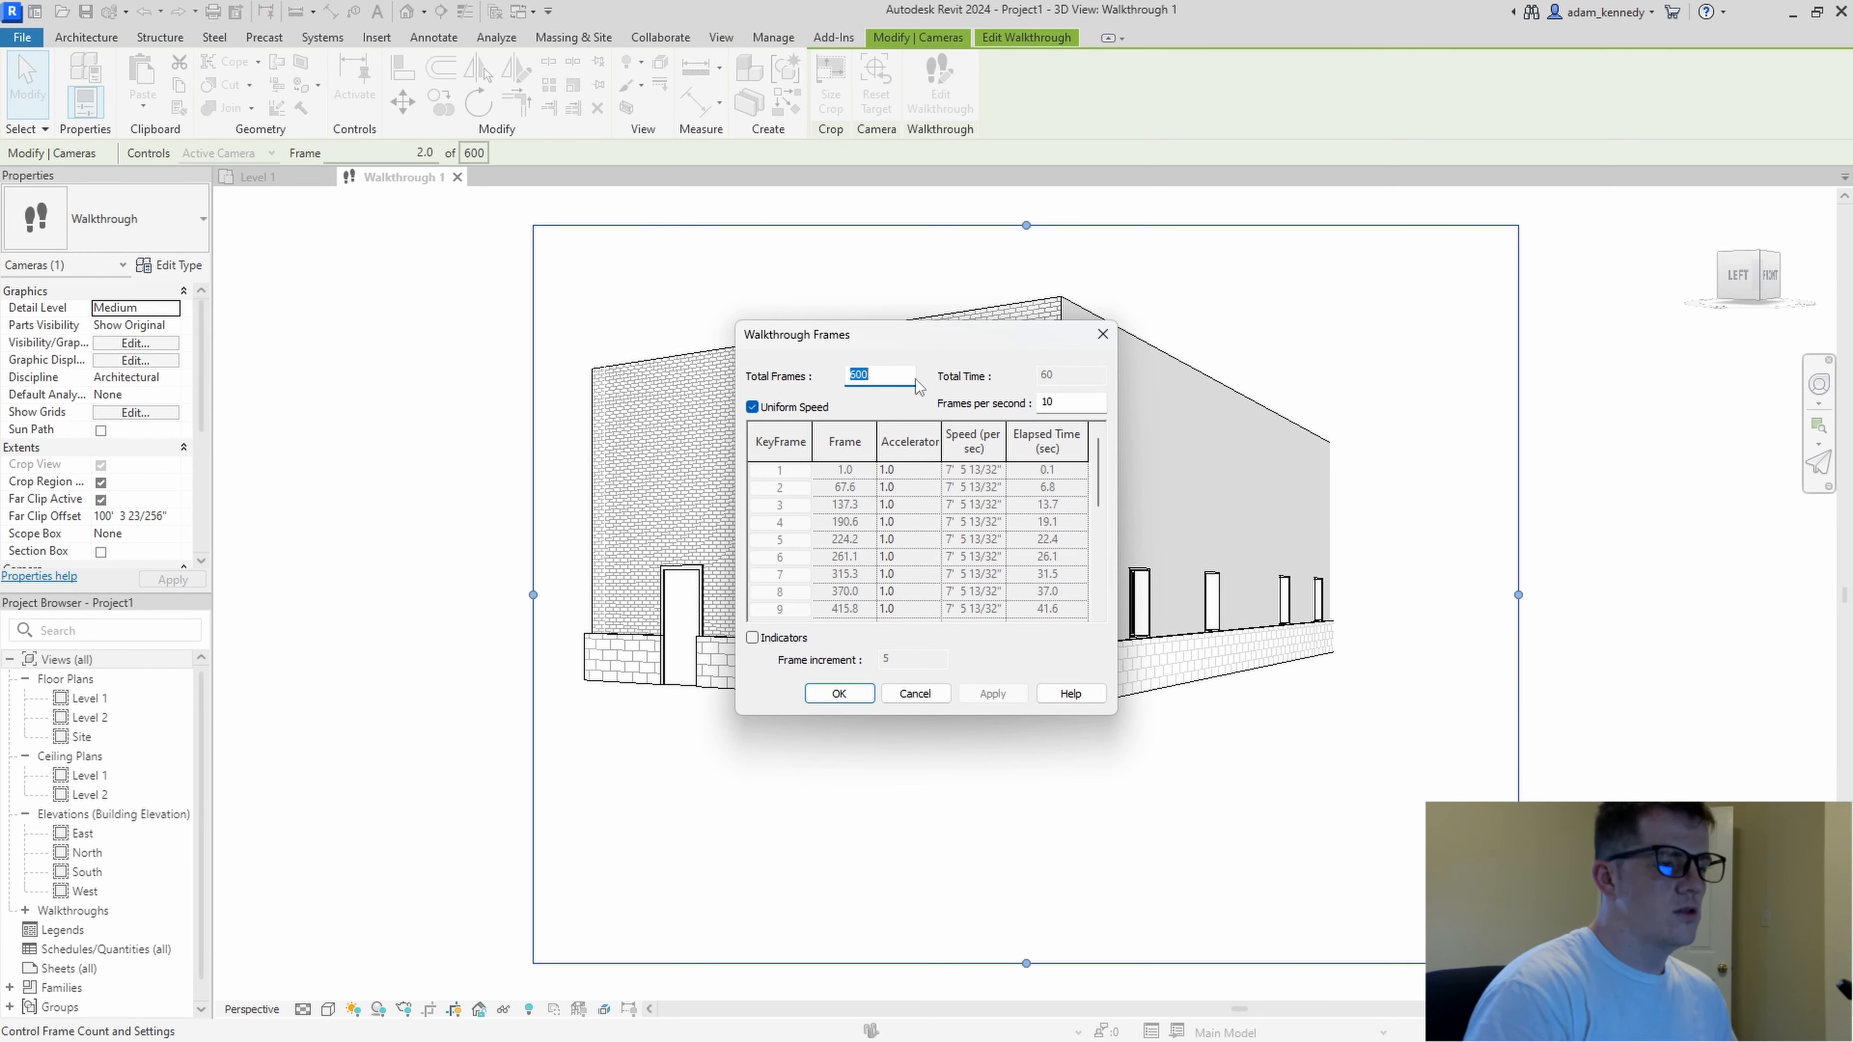
type("120")
double_click(1066, 403)
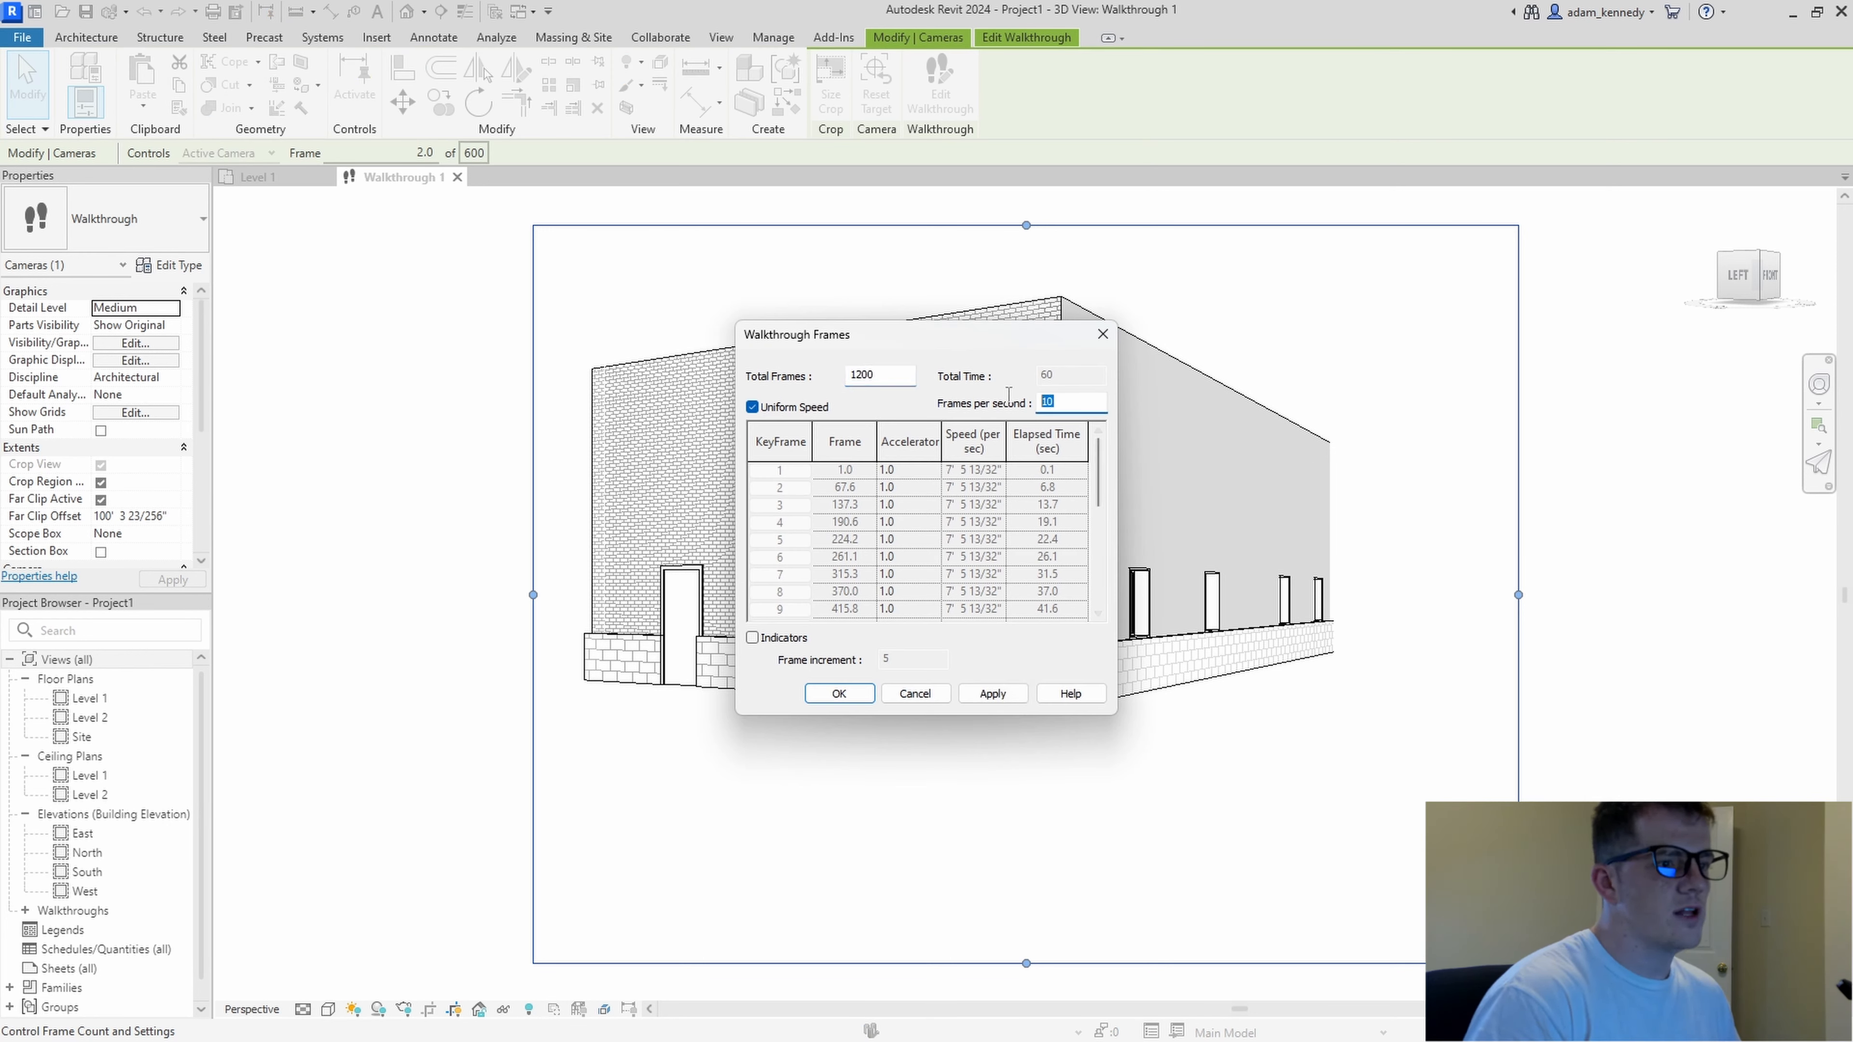
type("5")
left_click(992, 693)
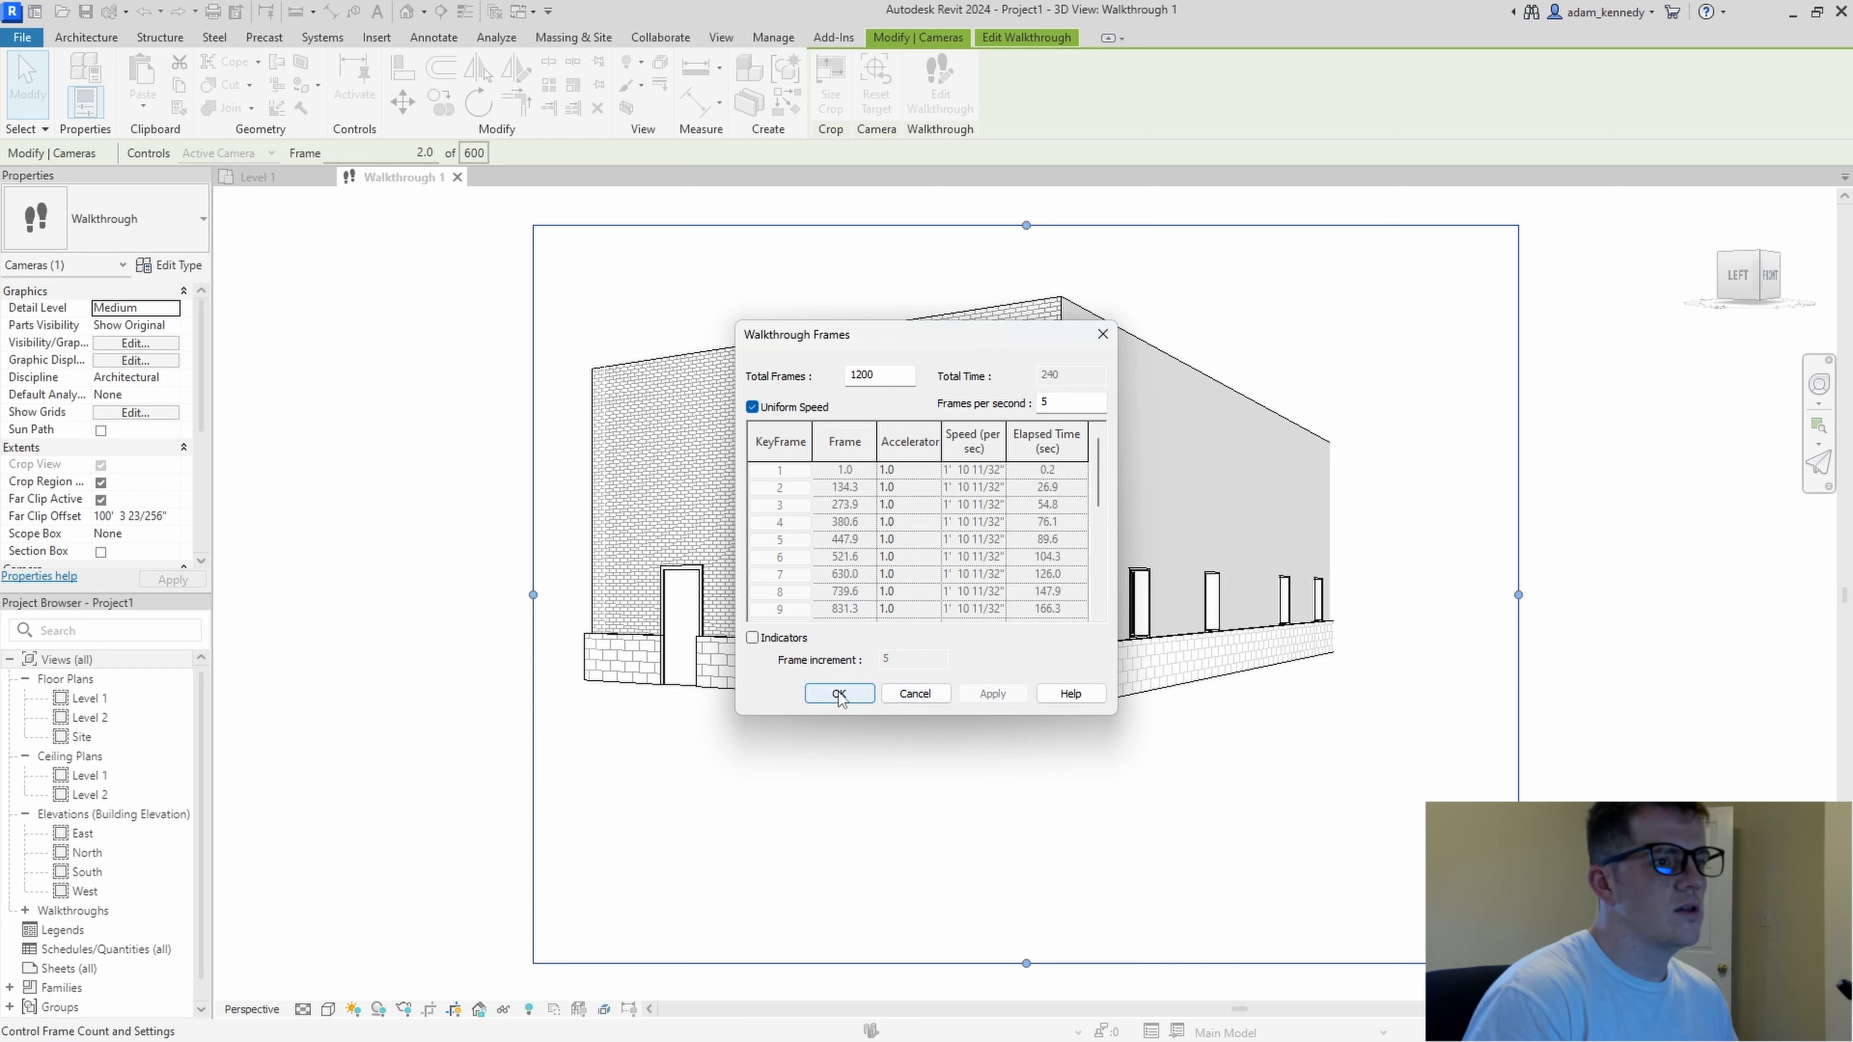
left_click(839, 694)
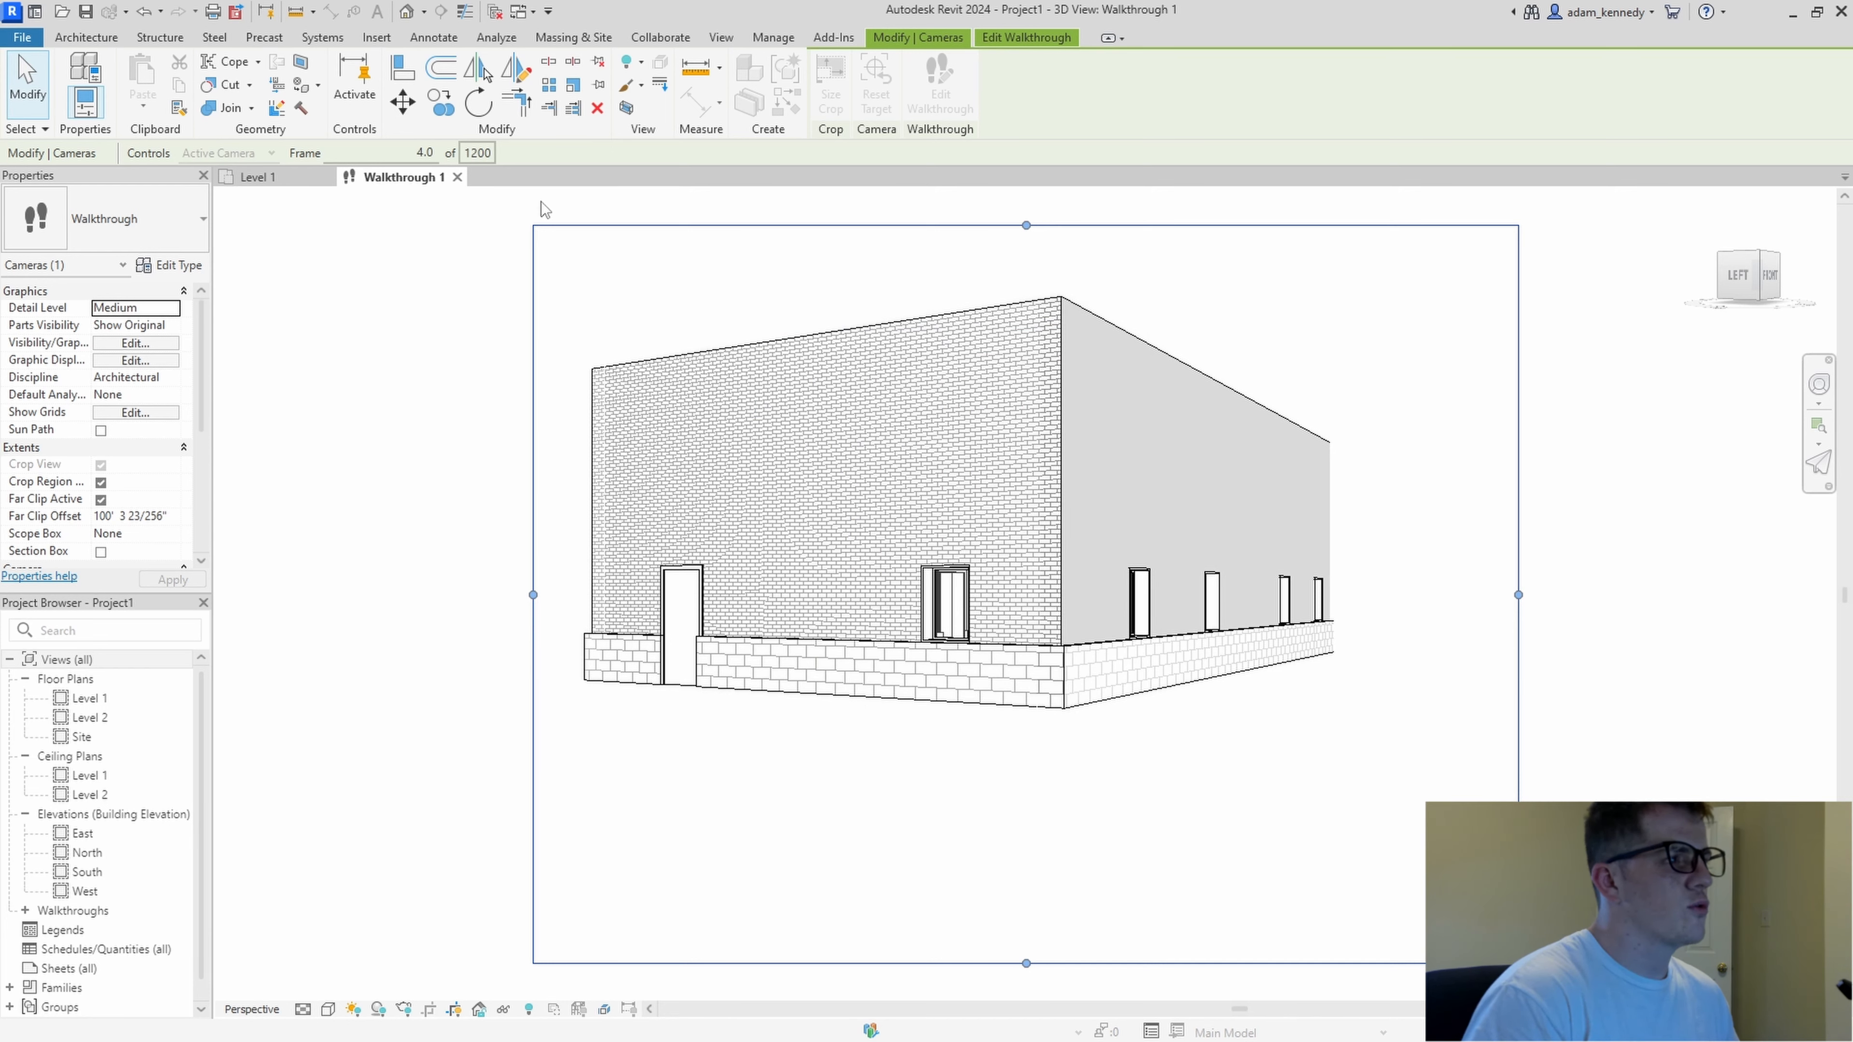
- Play the walkthrough with the new frame settings and stop the playback partway around the building
left_click(1027, 37)
left_click(336, 80)
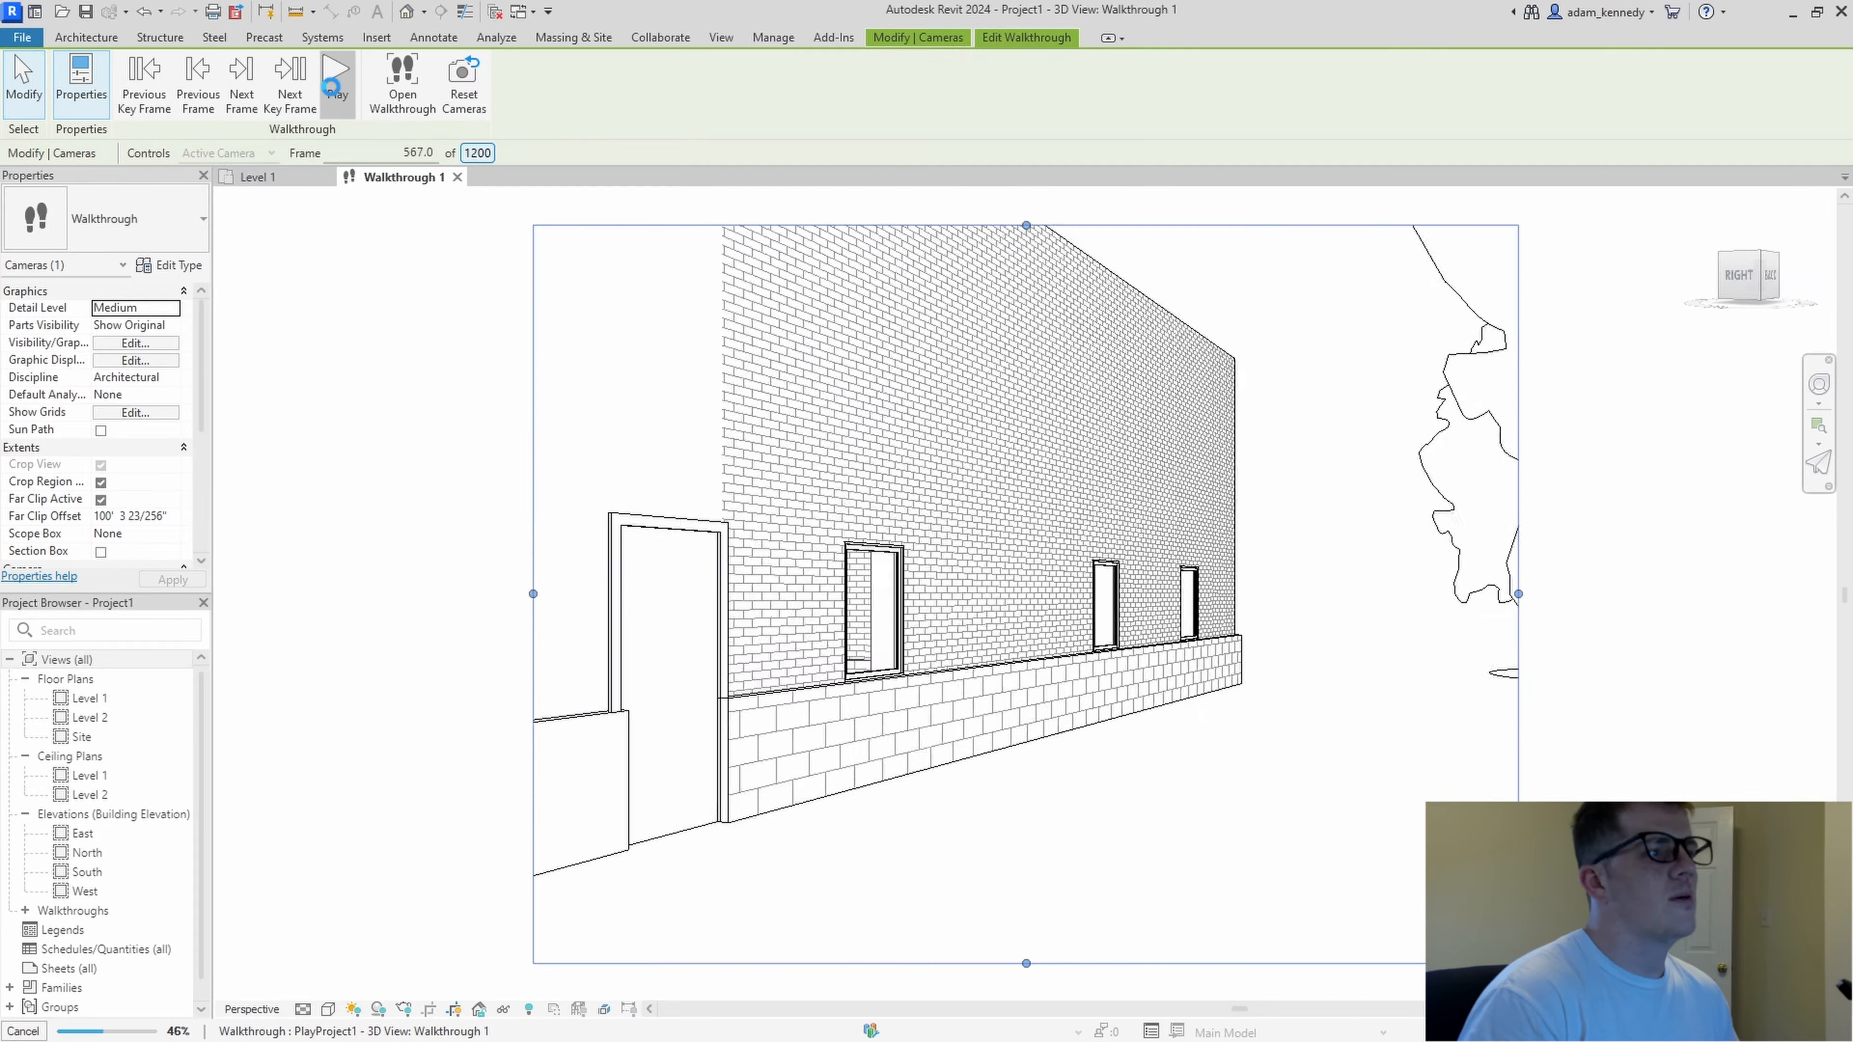
key("Escape")
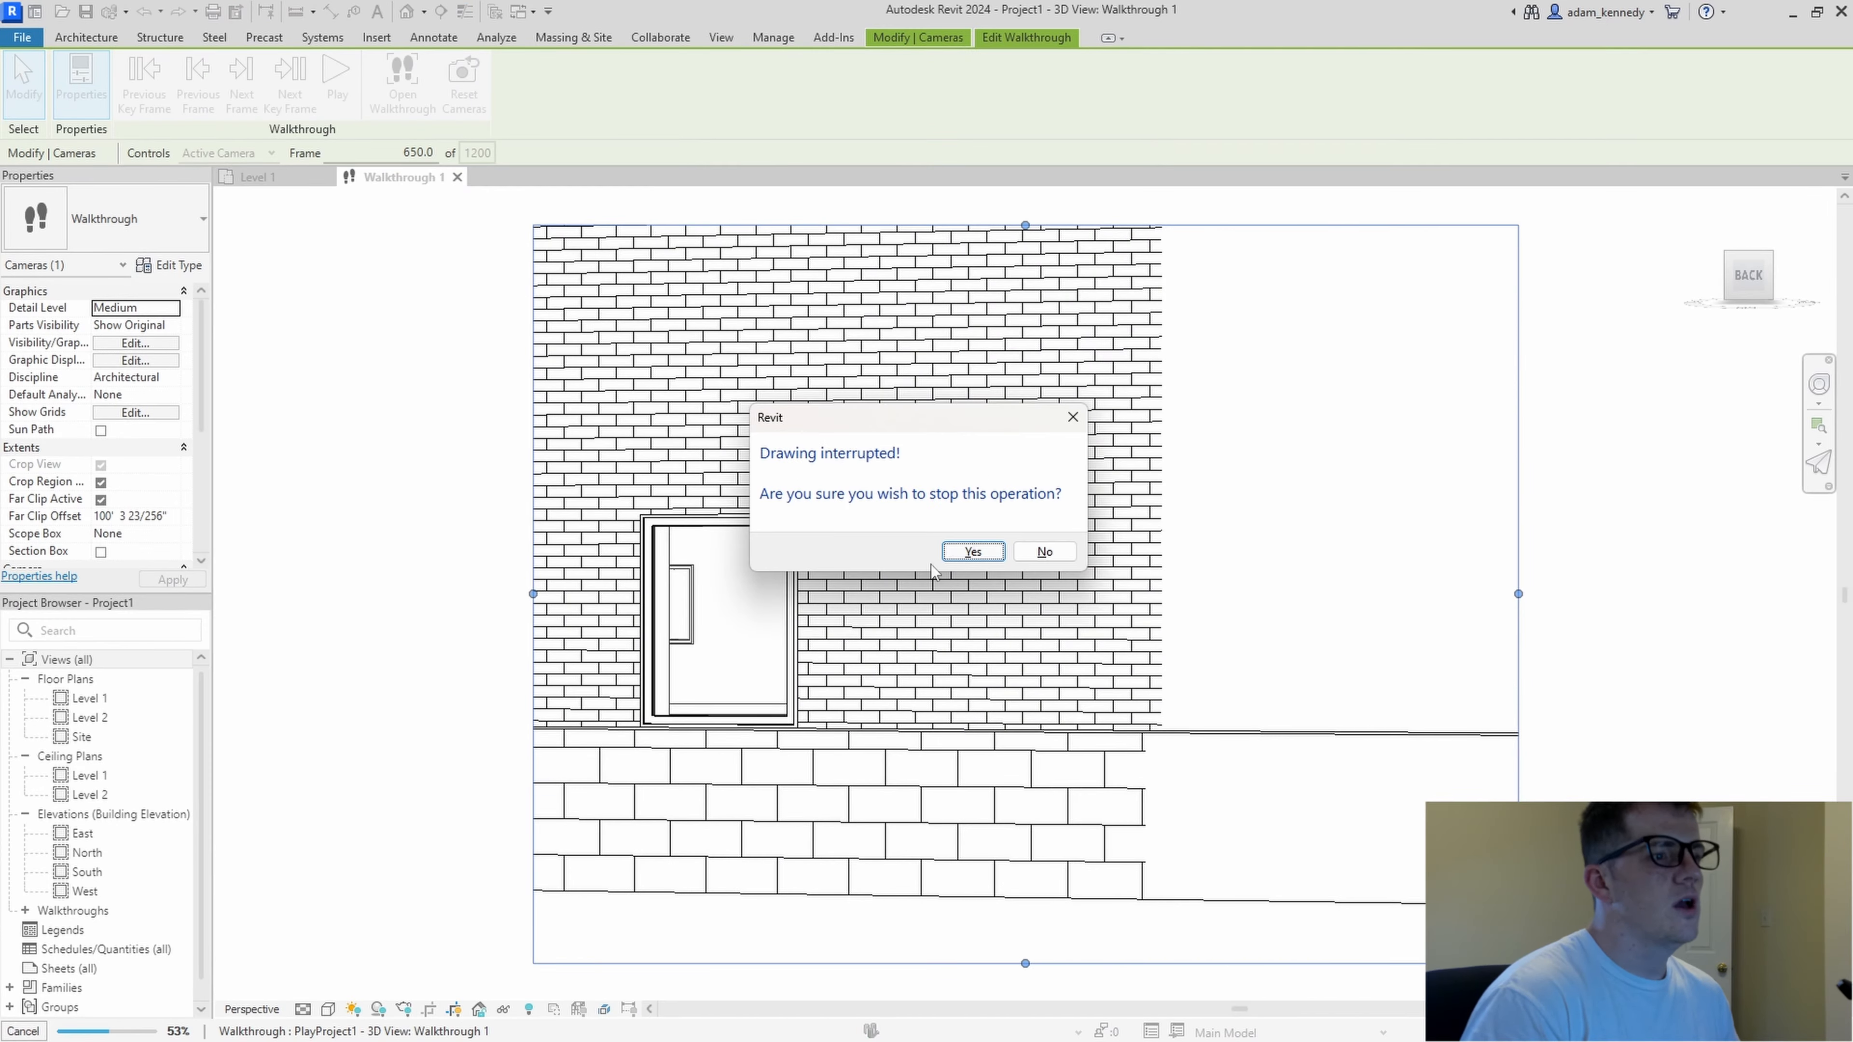
left_click(975, 555)
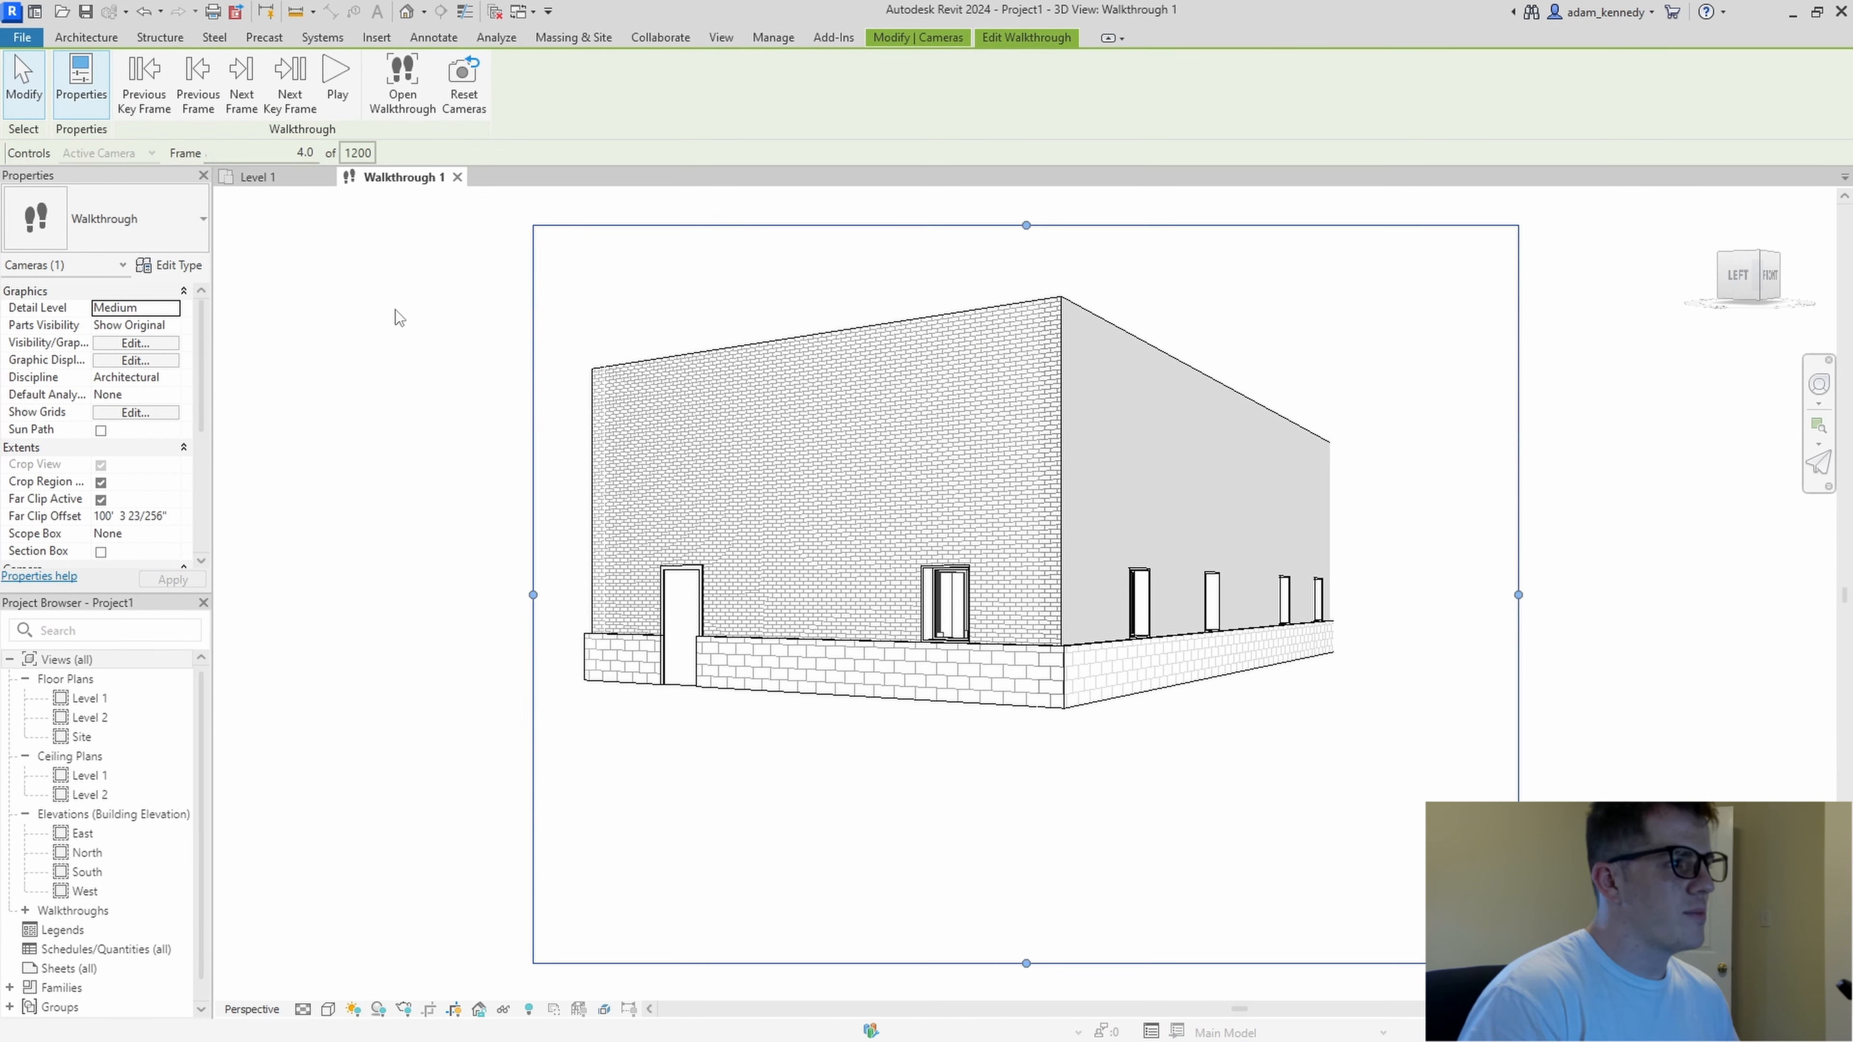
- Return the walkthrough to frame 1 and step through its key frames to frame 962.8 inside the building
left_click(308, 152)
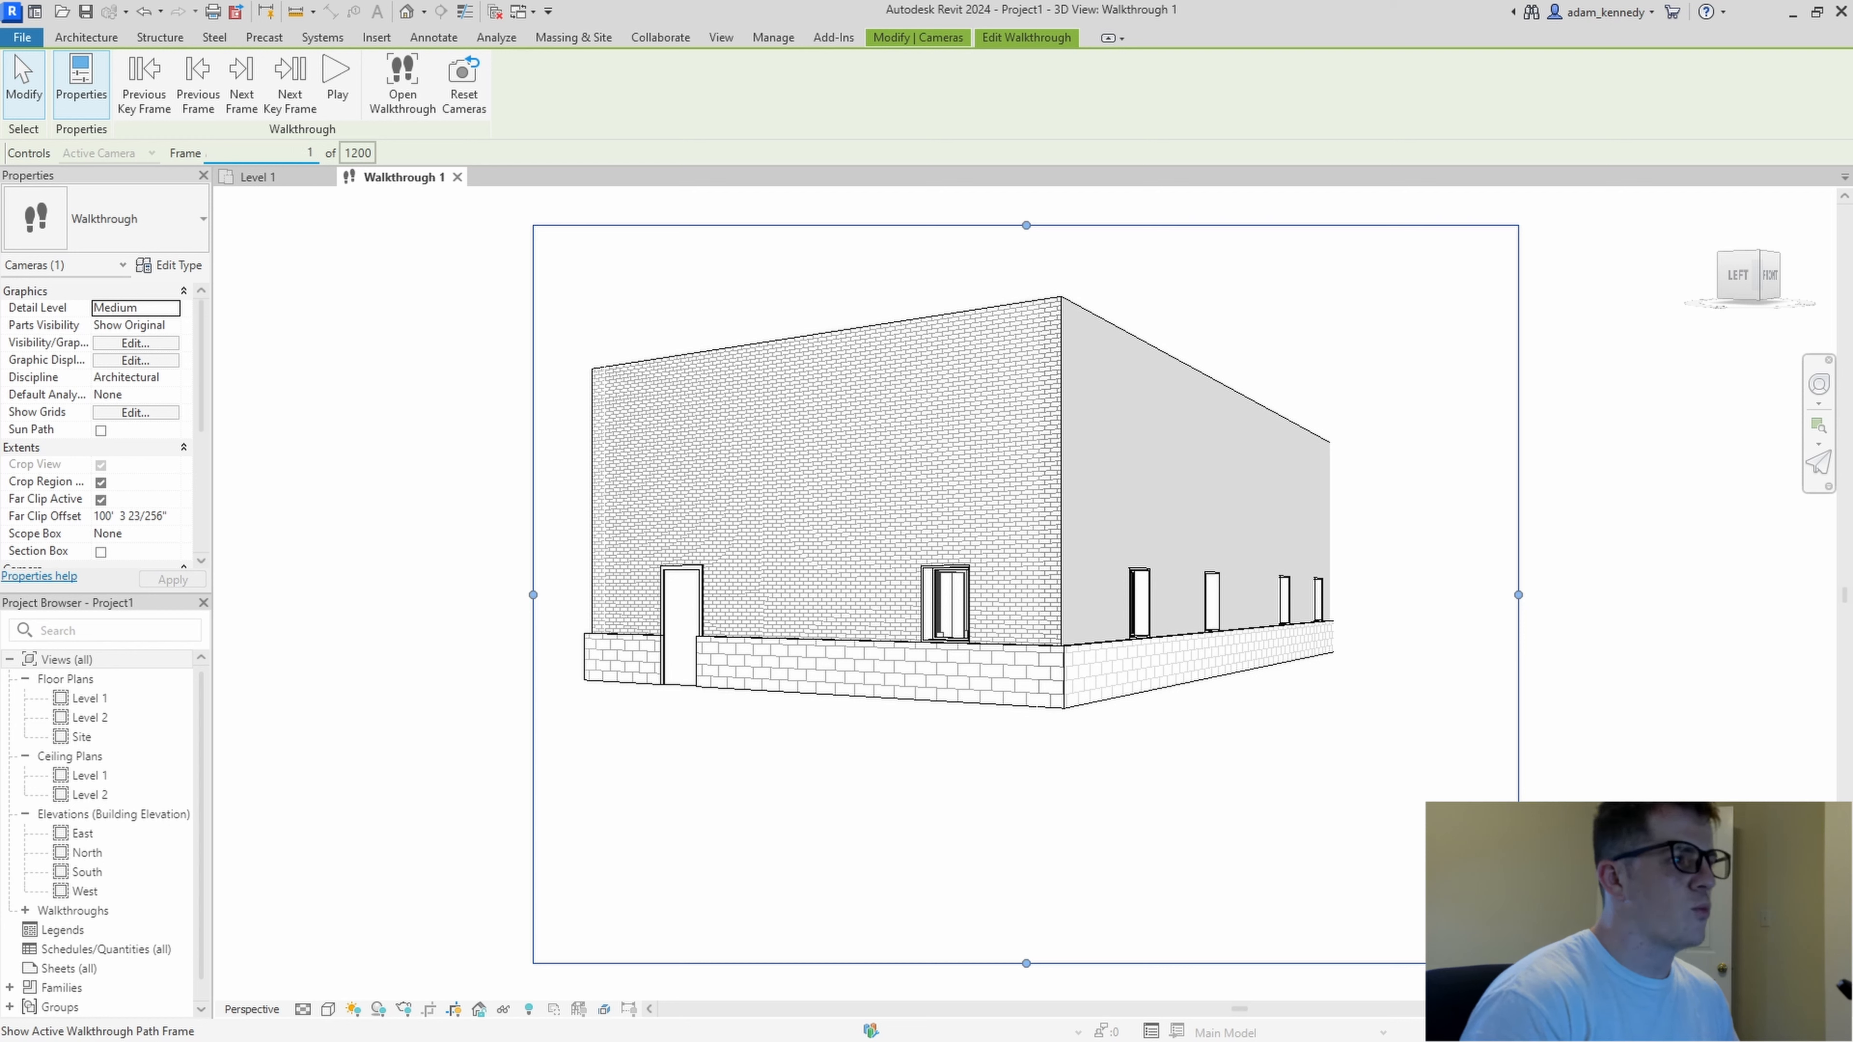
key("Return")
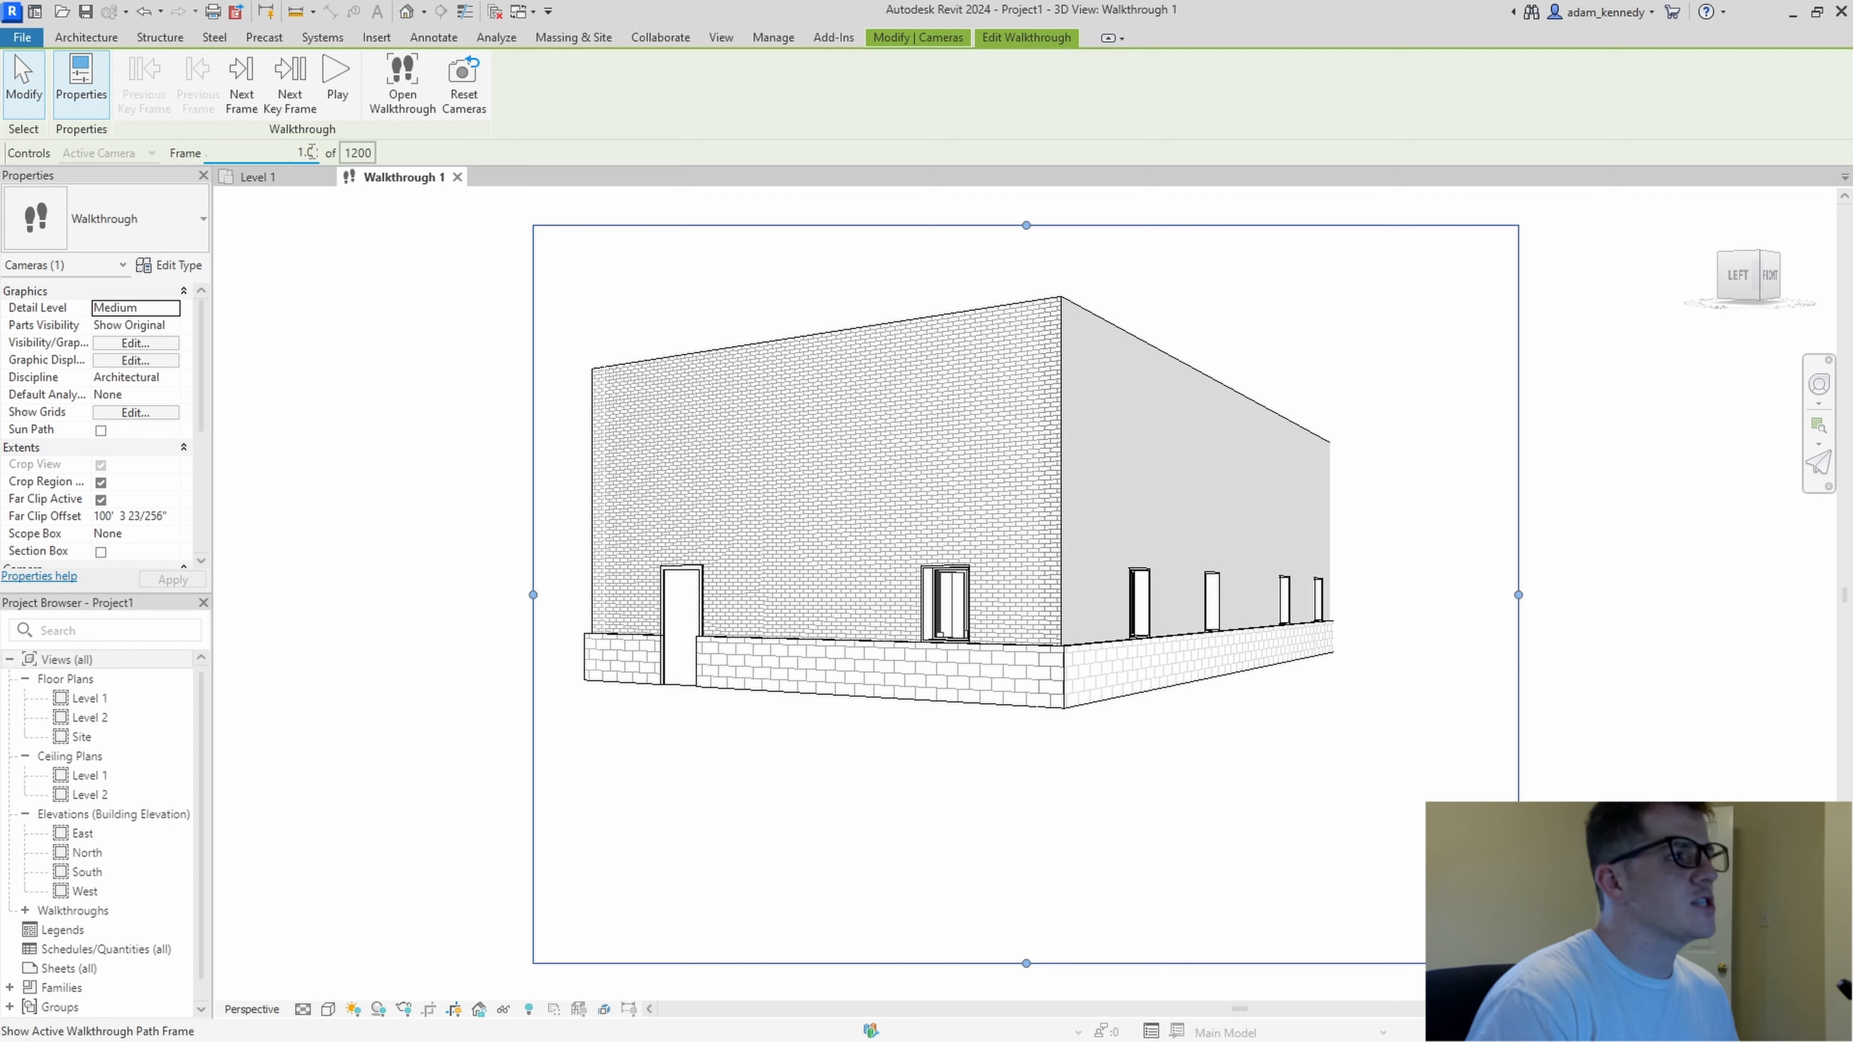
left_click(290, 84)
left_click(289, 84)
left_click(290, 84)
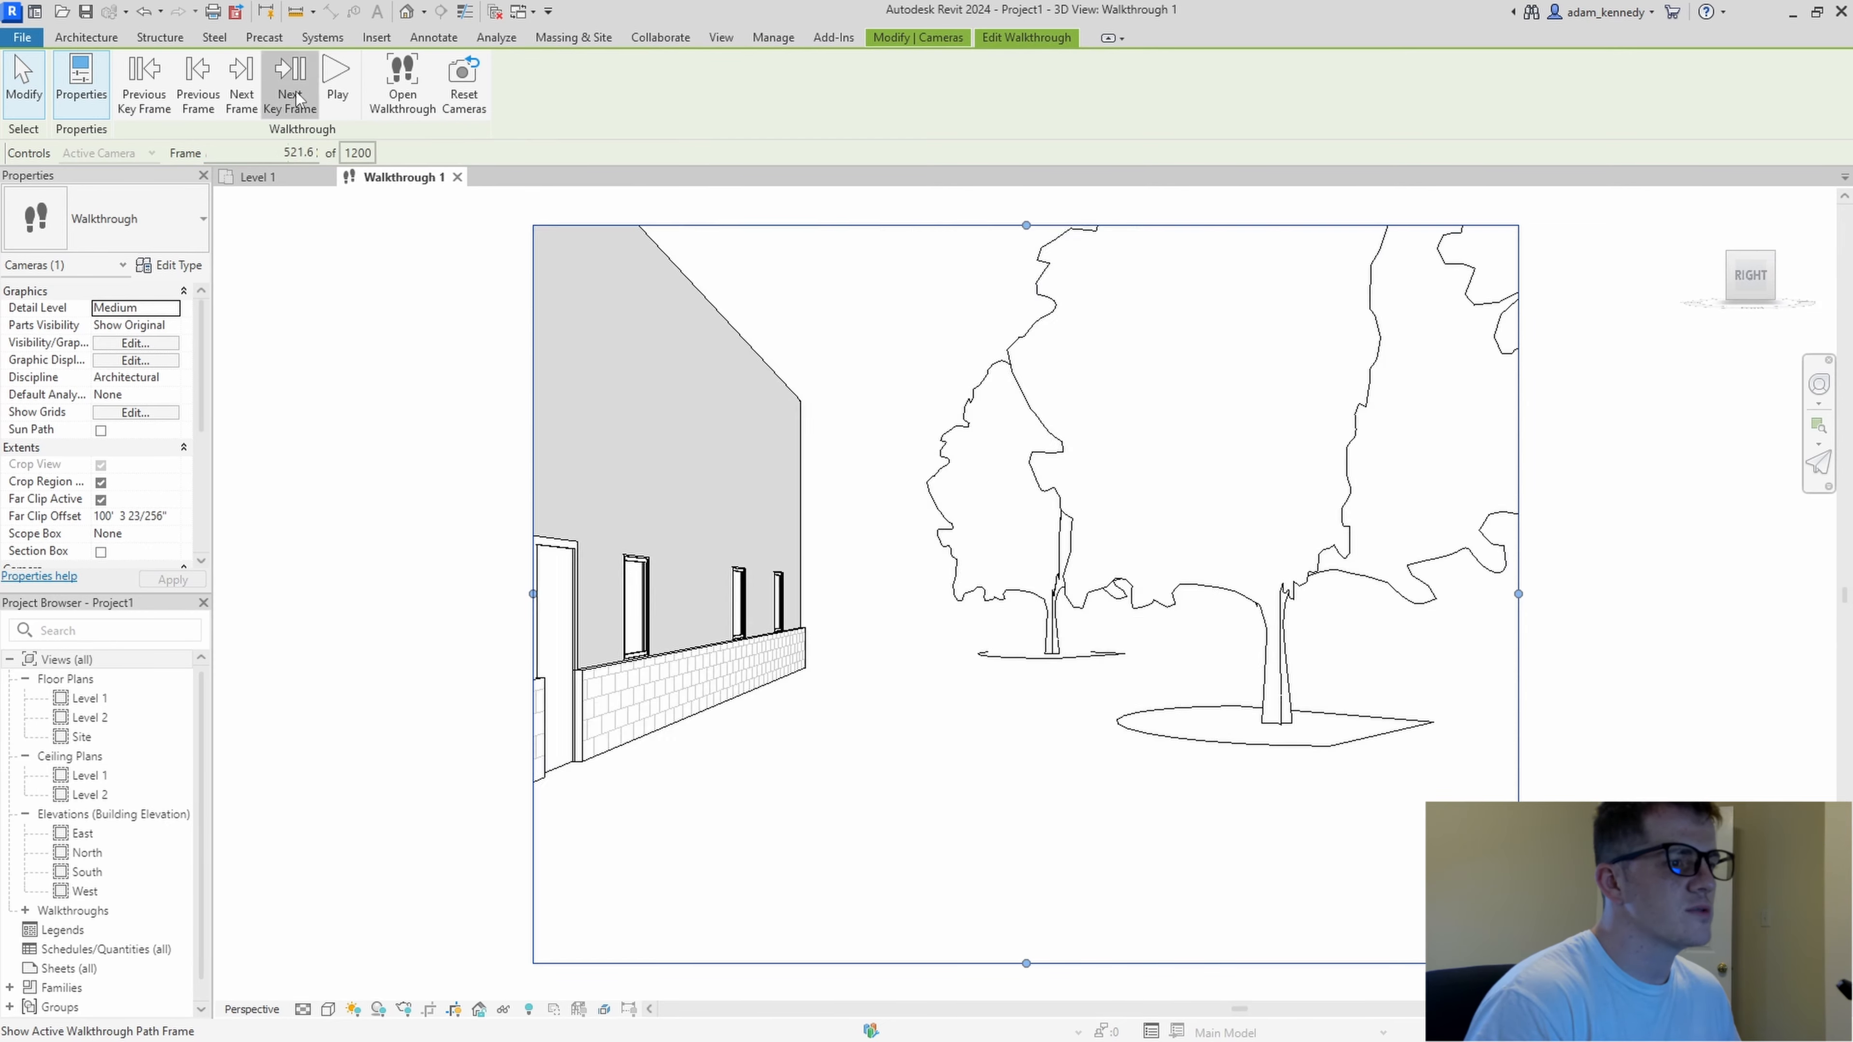
left_click(296, 95)
left_click(296, 95)
left_click(296, 95)
left_click(296, 95)
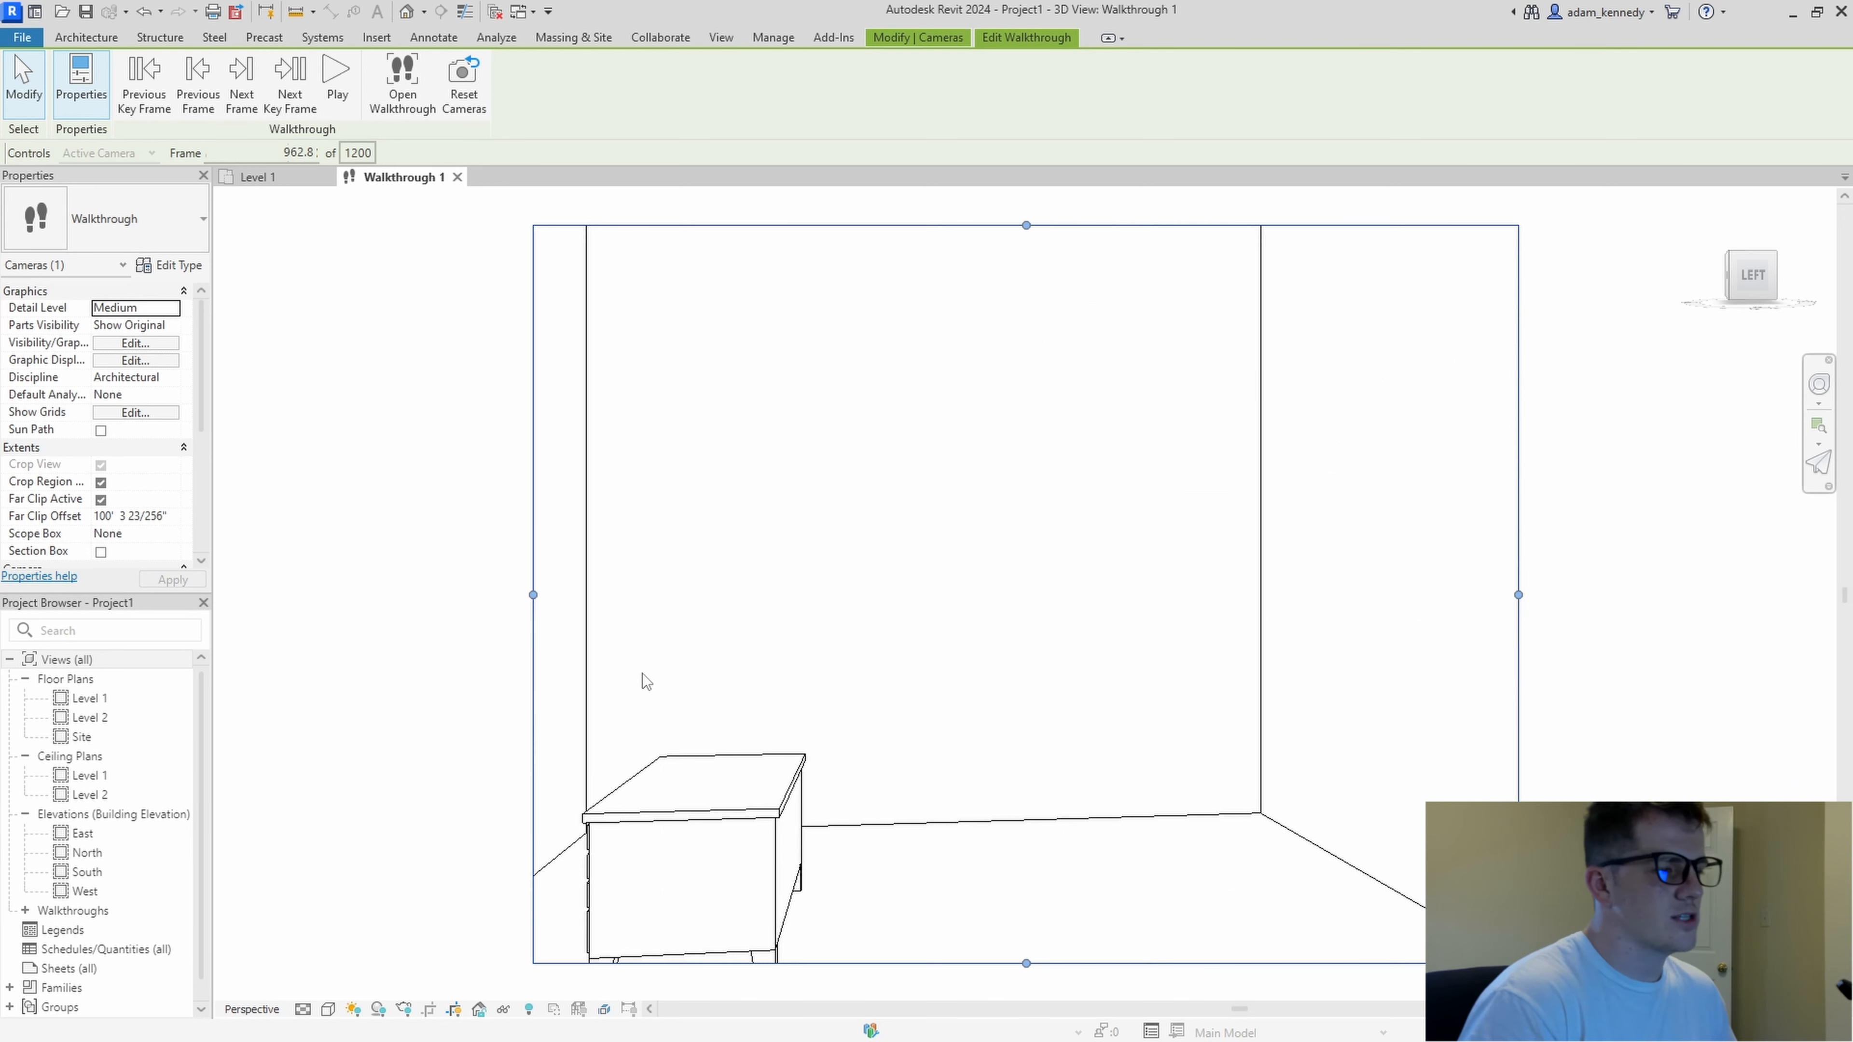
- Reshape the walkthrough's crop region by widening its left side, lowering its top and extending its bottom, and play the remaining frames
left_click_drag(532, 595, 463, 595)
mouse_move(992, 225)
left_mouse_down()
mouse_move(985, 281)
mouse_move(992, 258)
left_mouse_up()
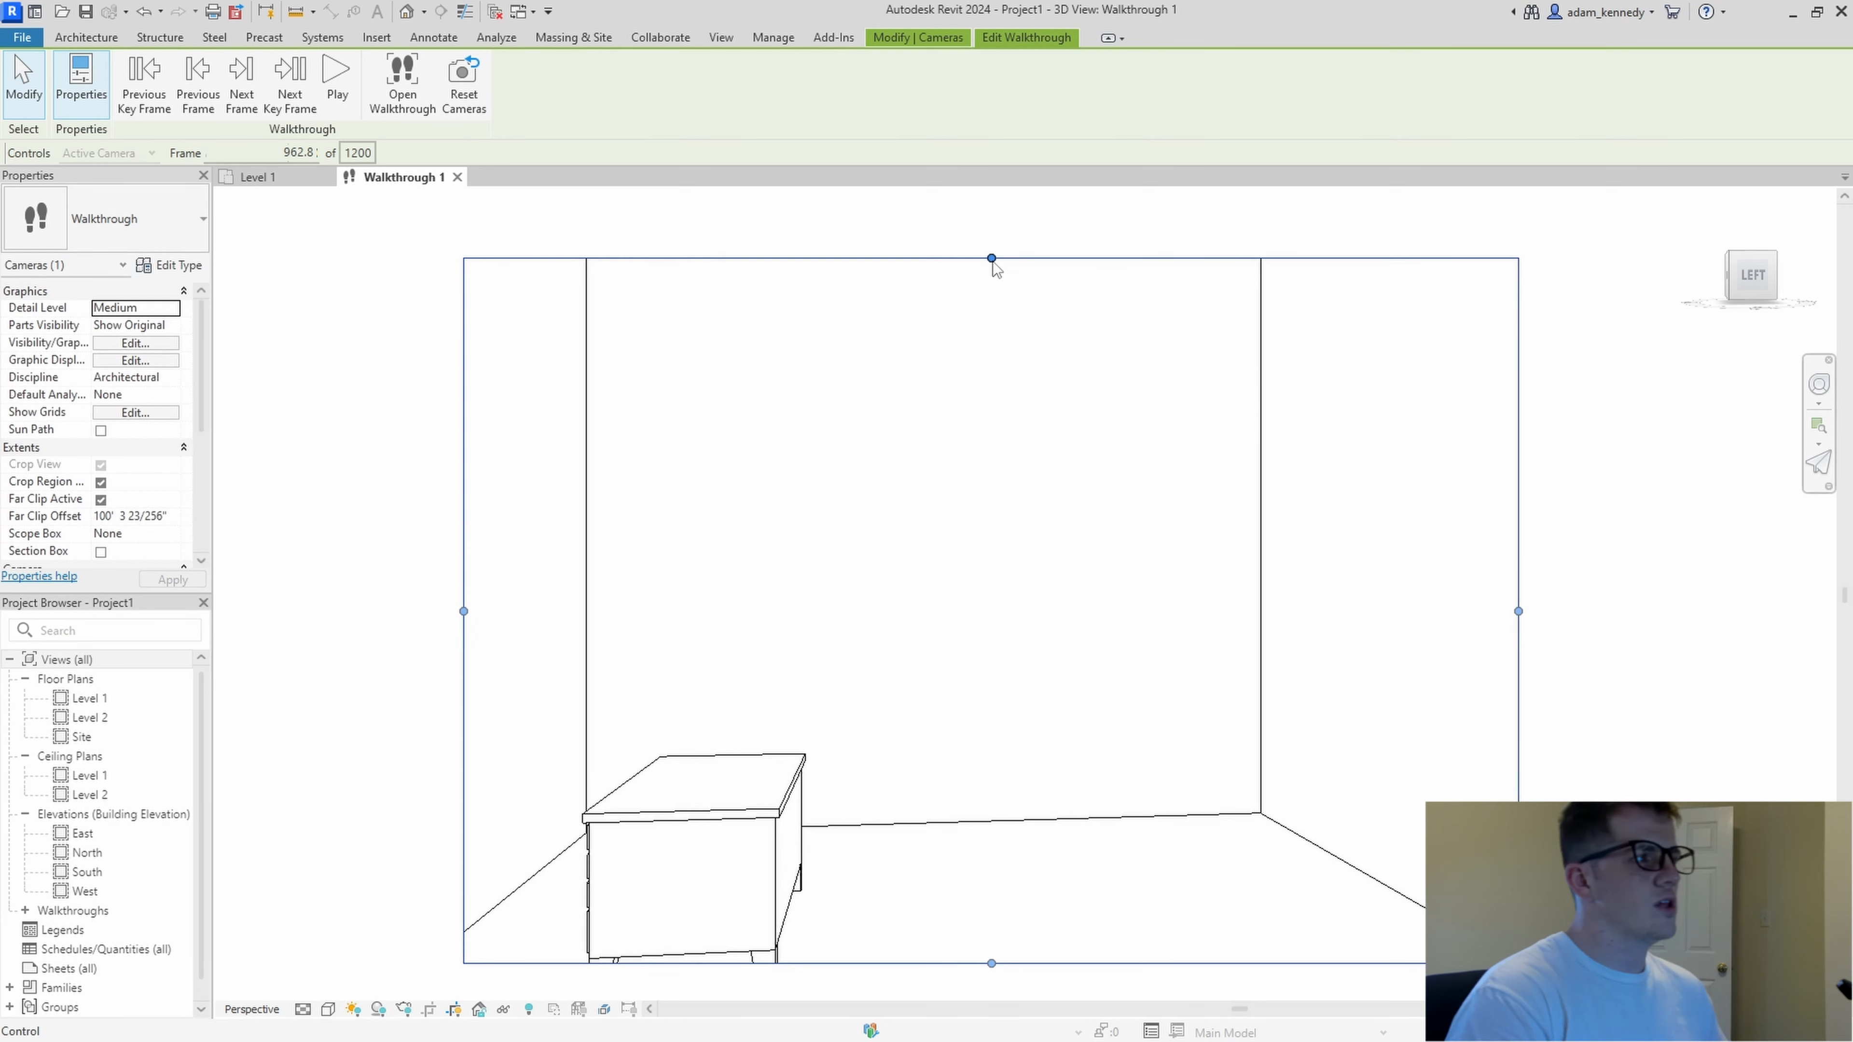
scroll(965, 540, "down", 3)
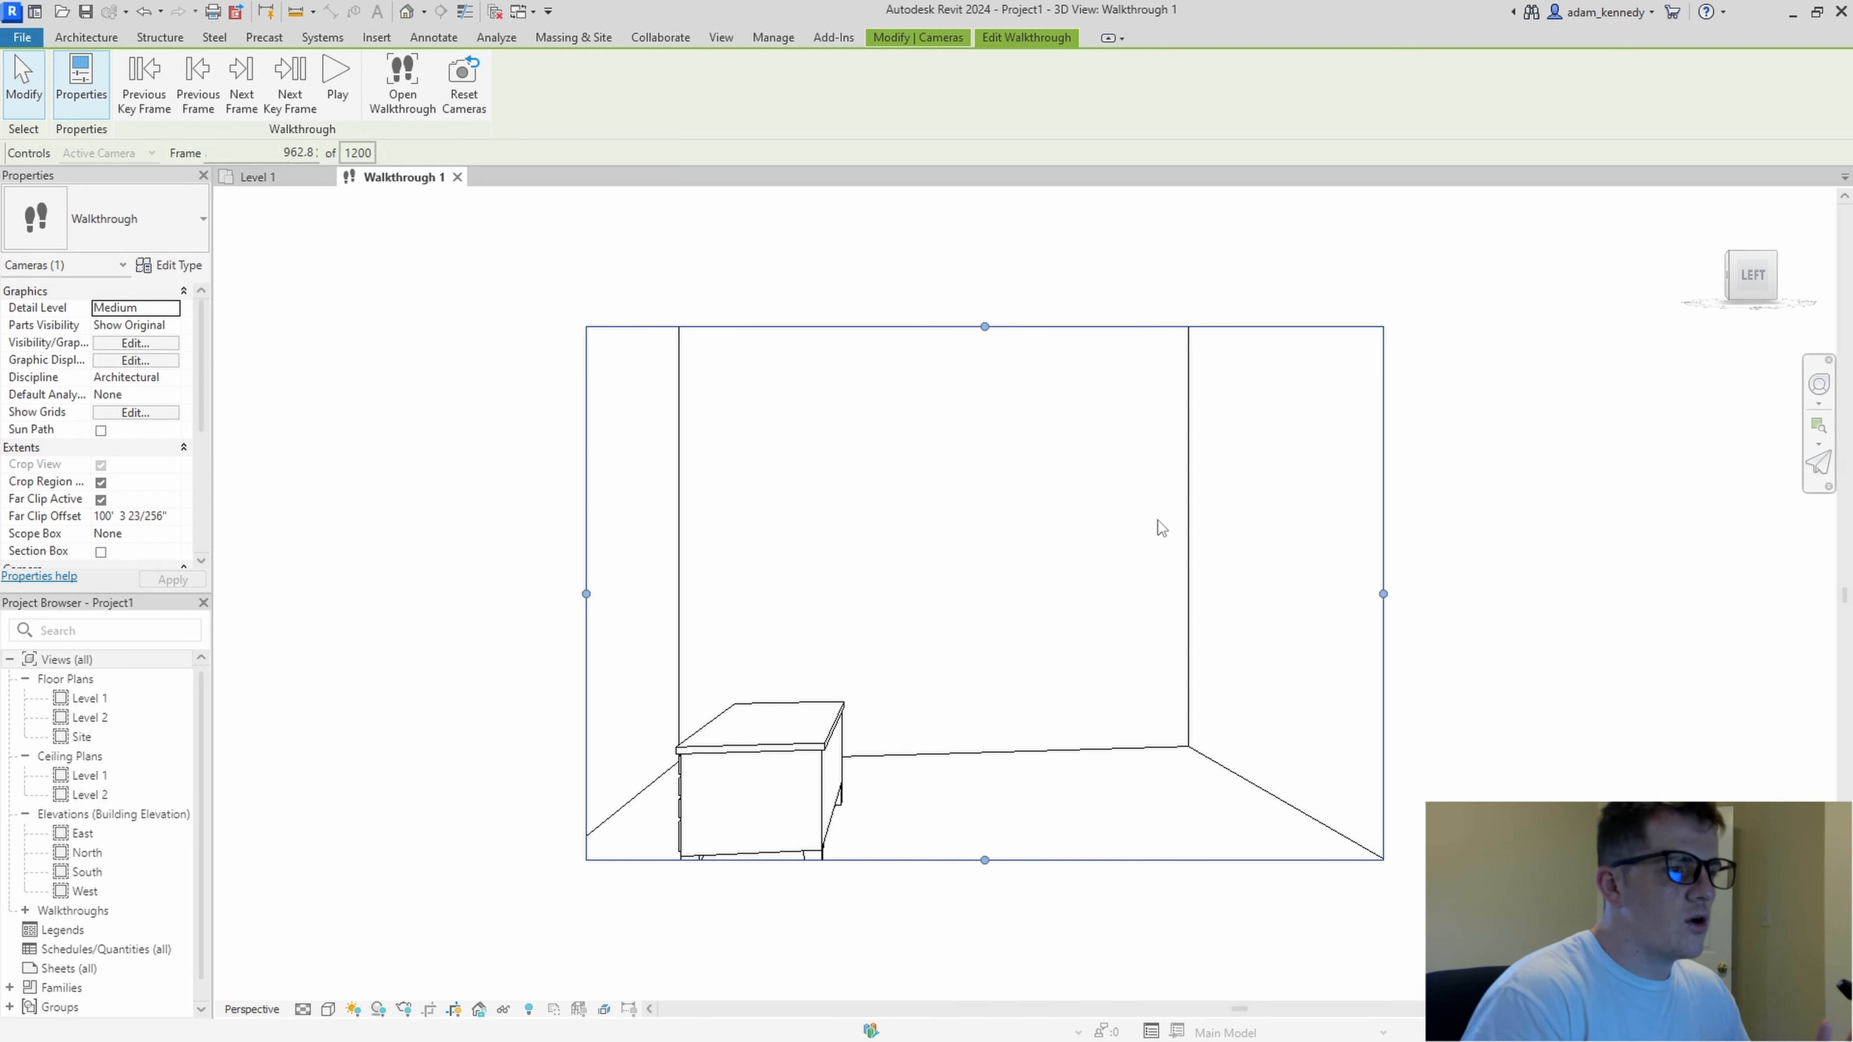
left_click_drag(986, 860, 986, 910)
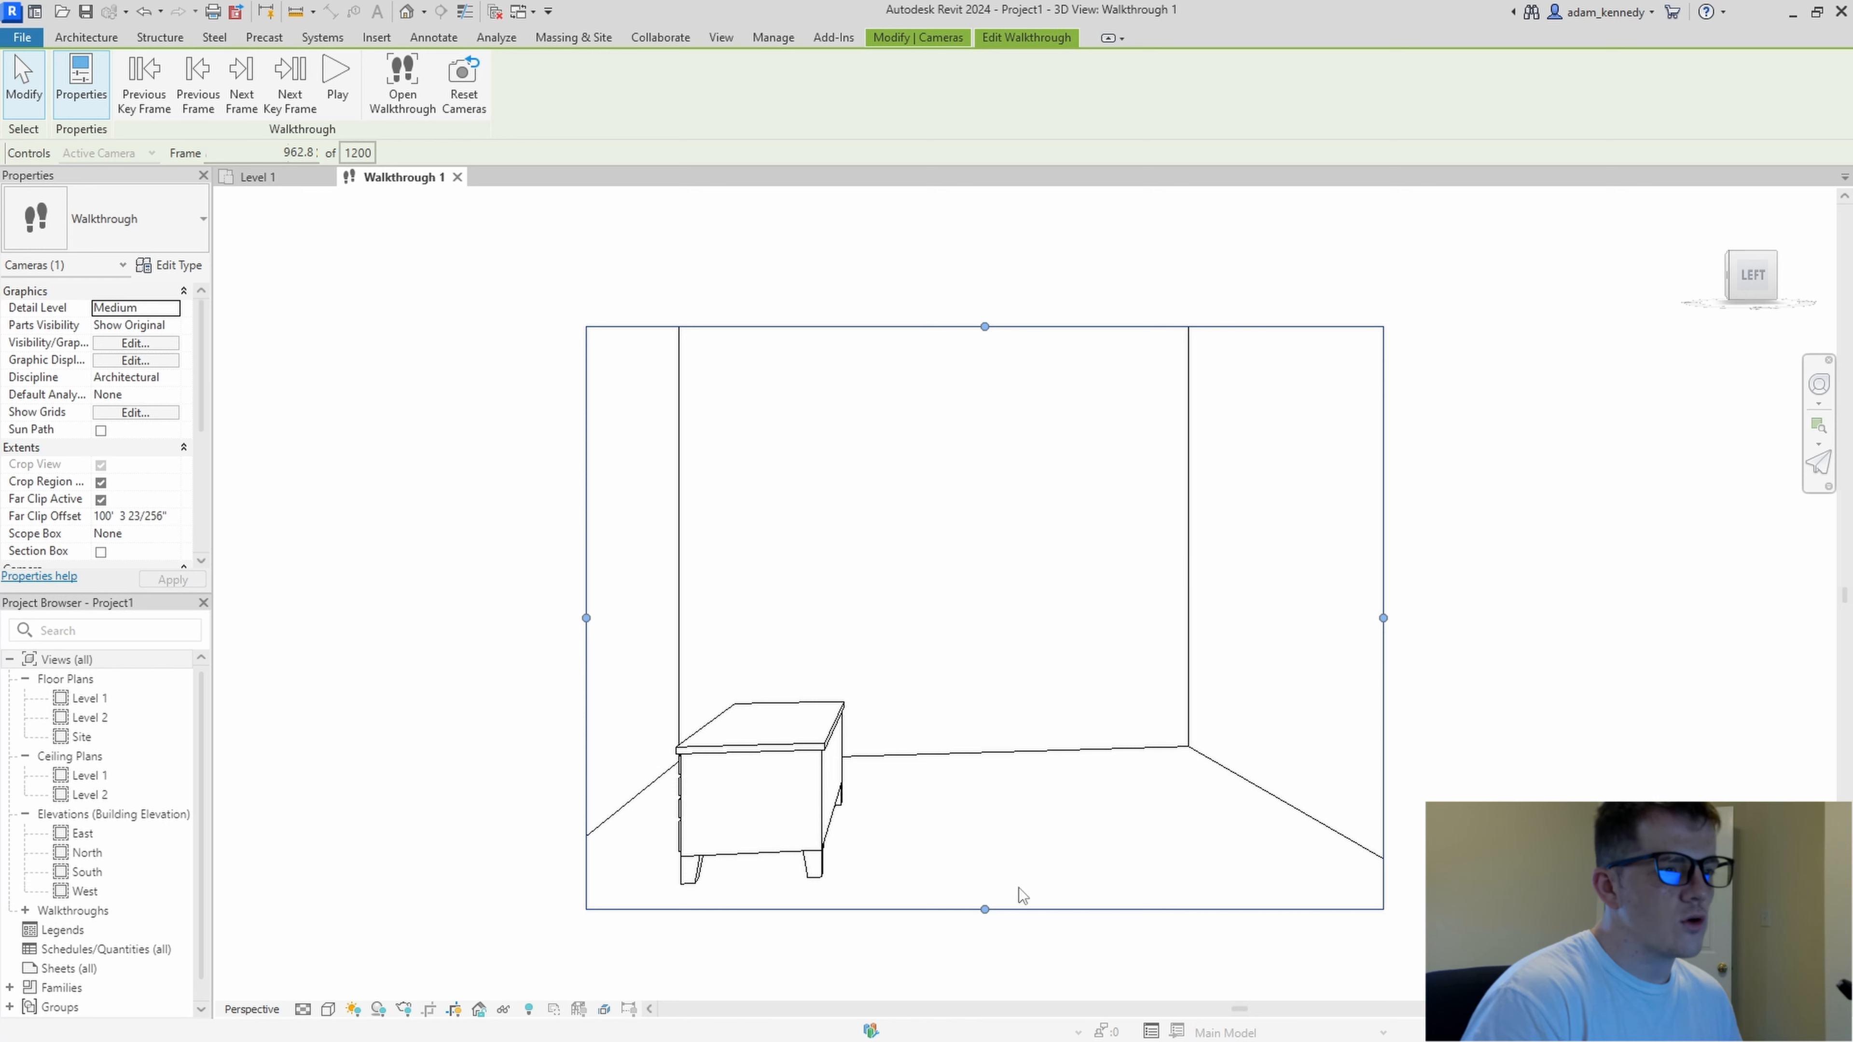
left_click_drag(985, 914, 986, 928)
left_click_drag(587, 625, 575, 628)
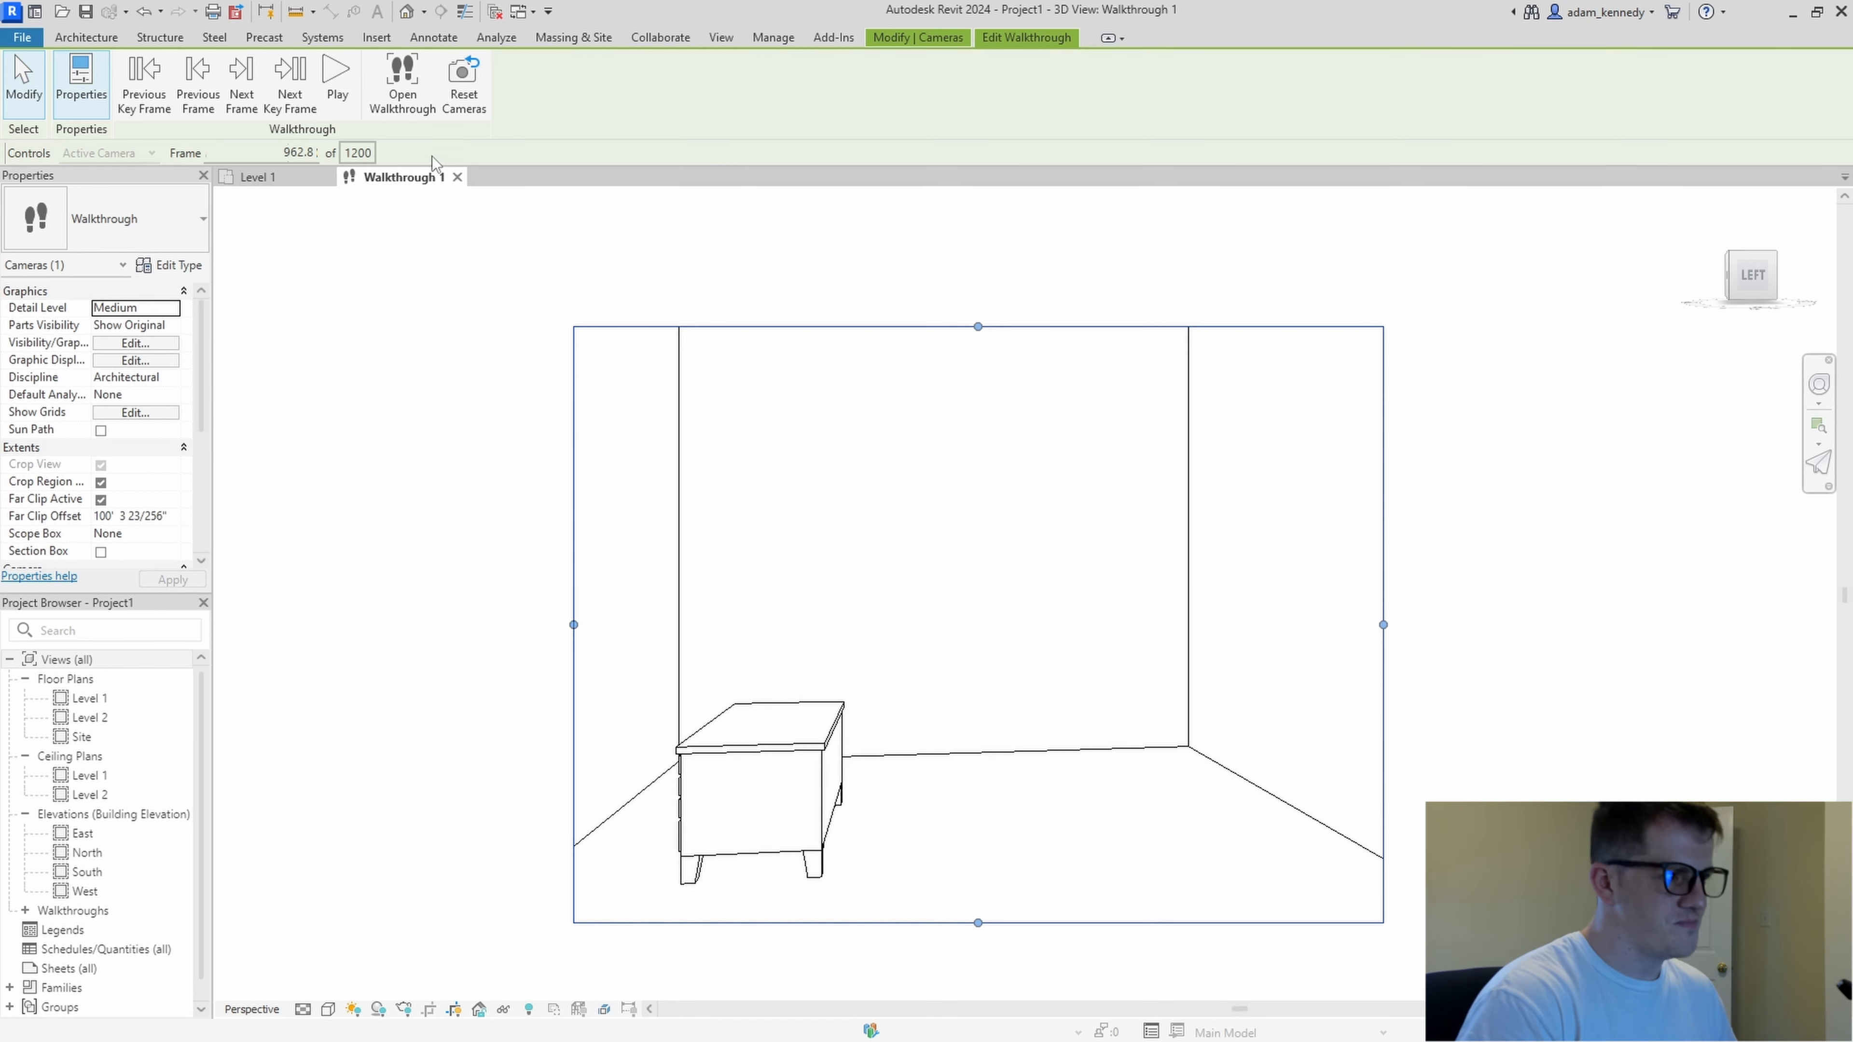
left_click(335, 73)
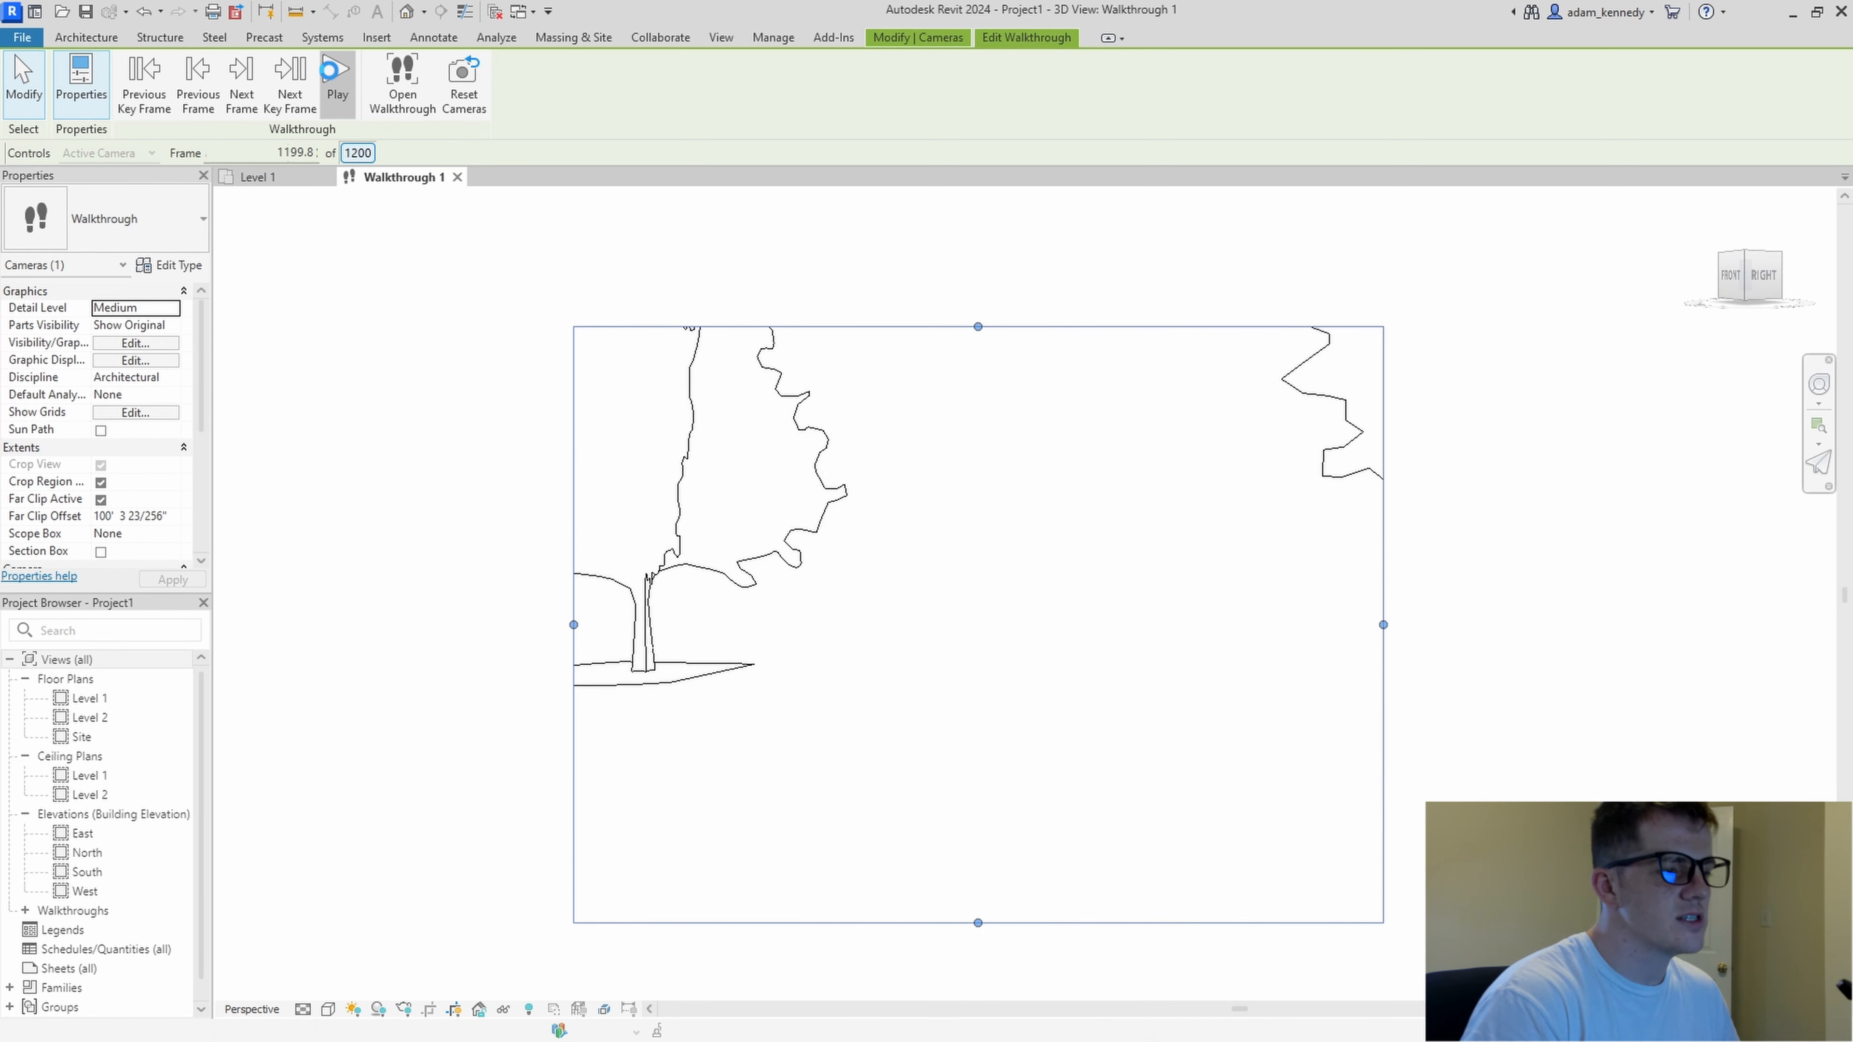
- Set the walkthrough's total frames to 2000
left_click(352, 154)
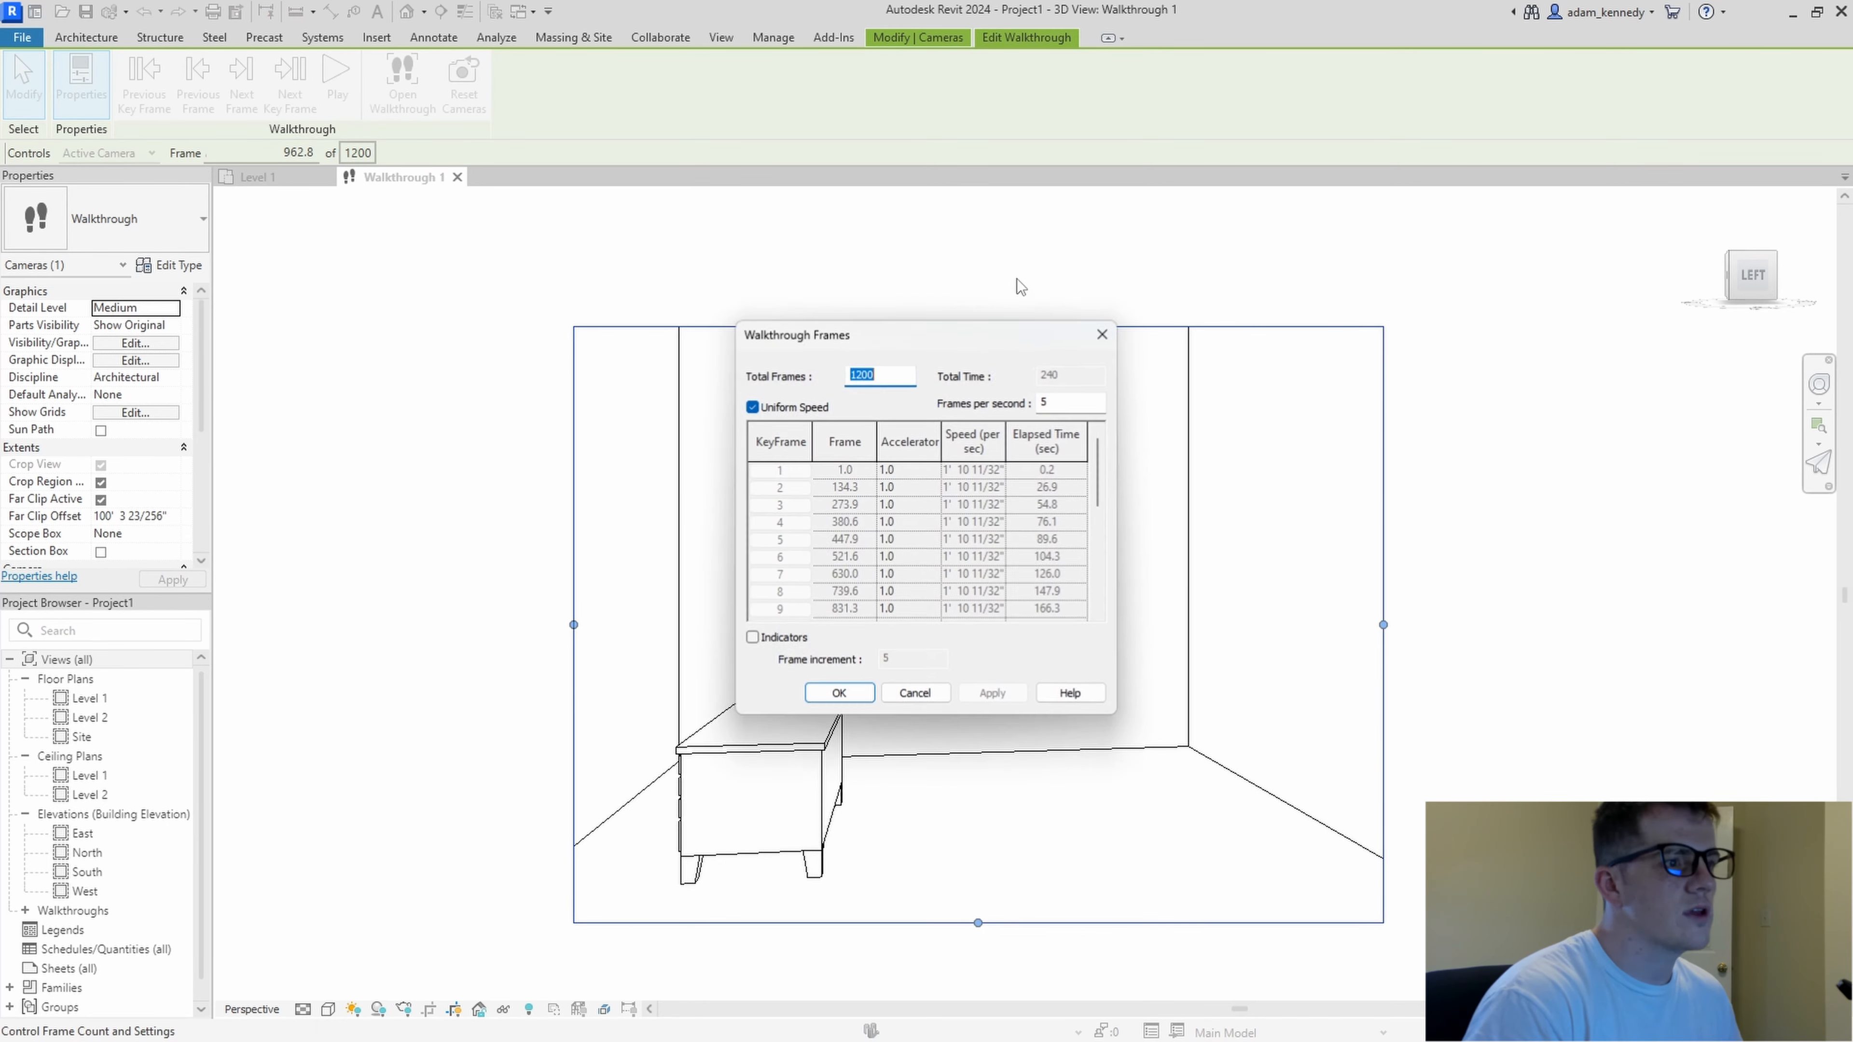
type("200")
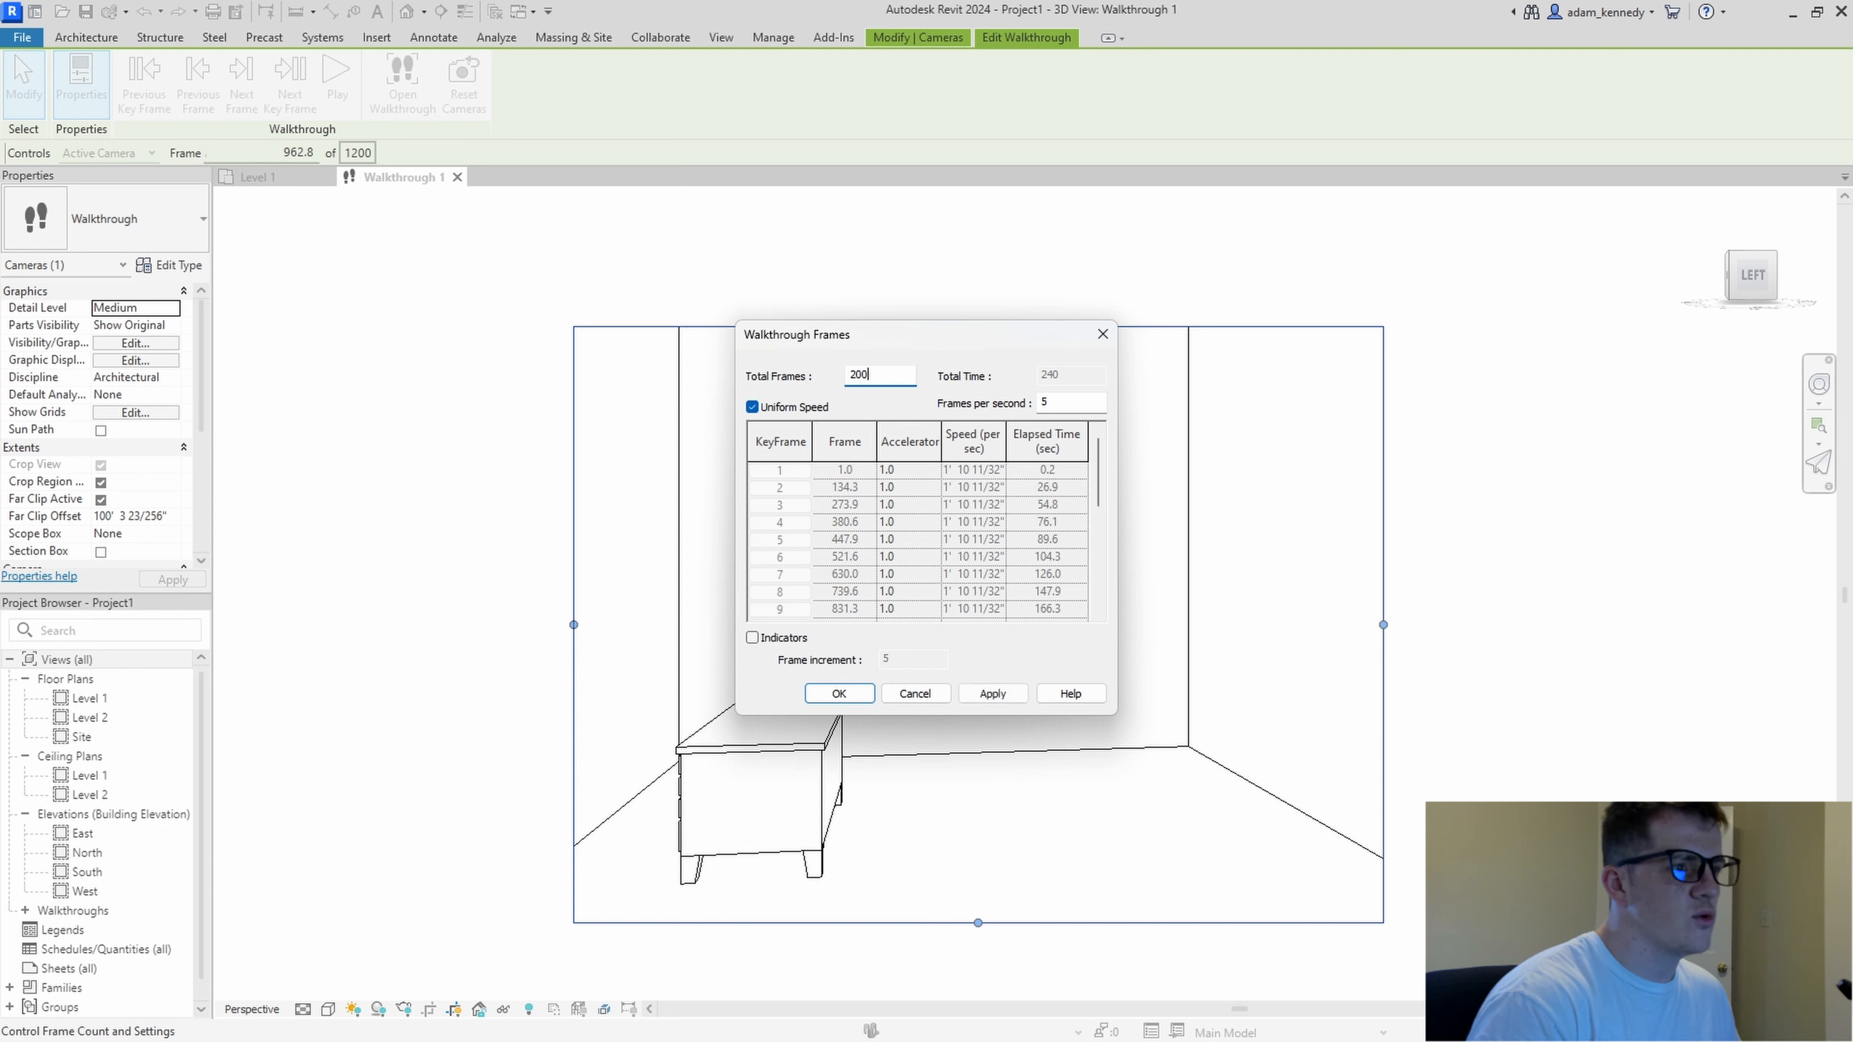
left_click(992, 694)
left_click(839, 693)
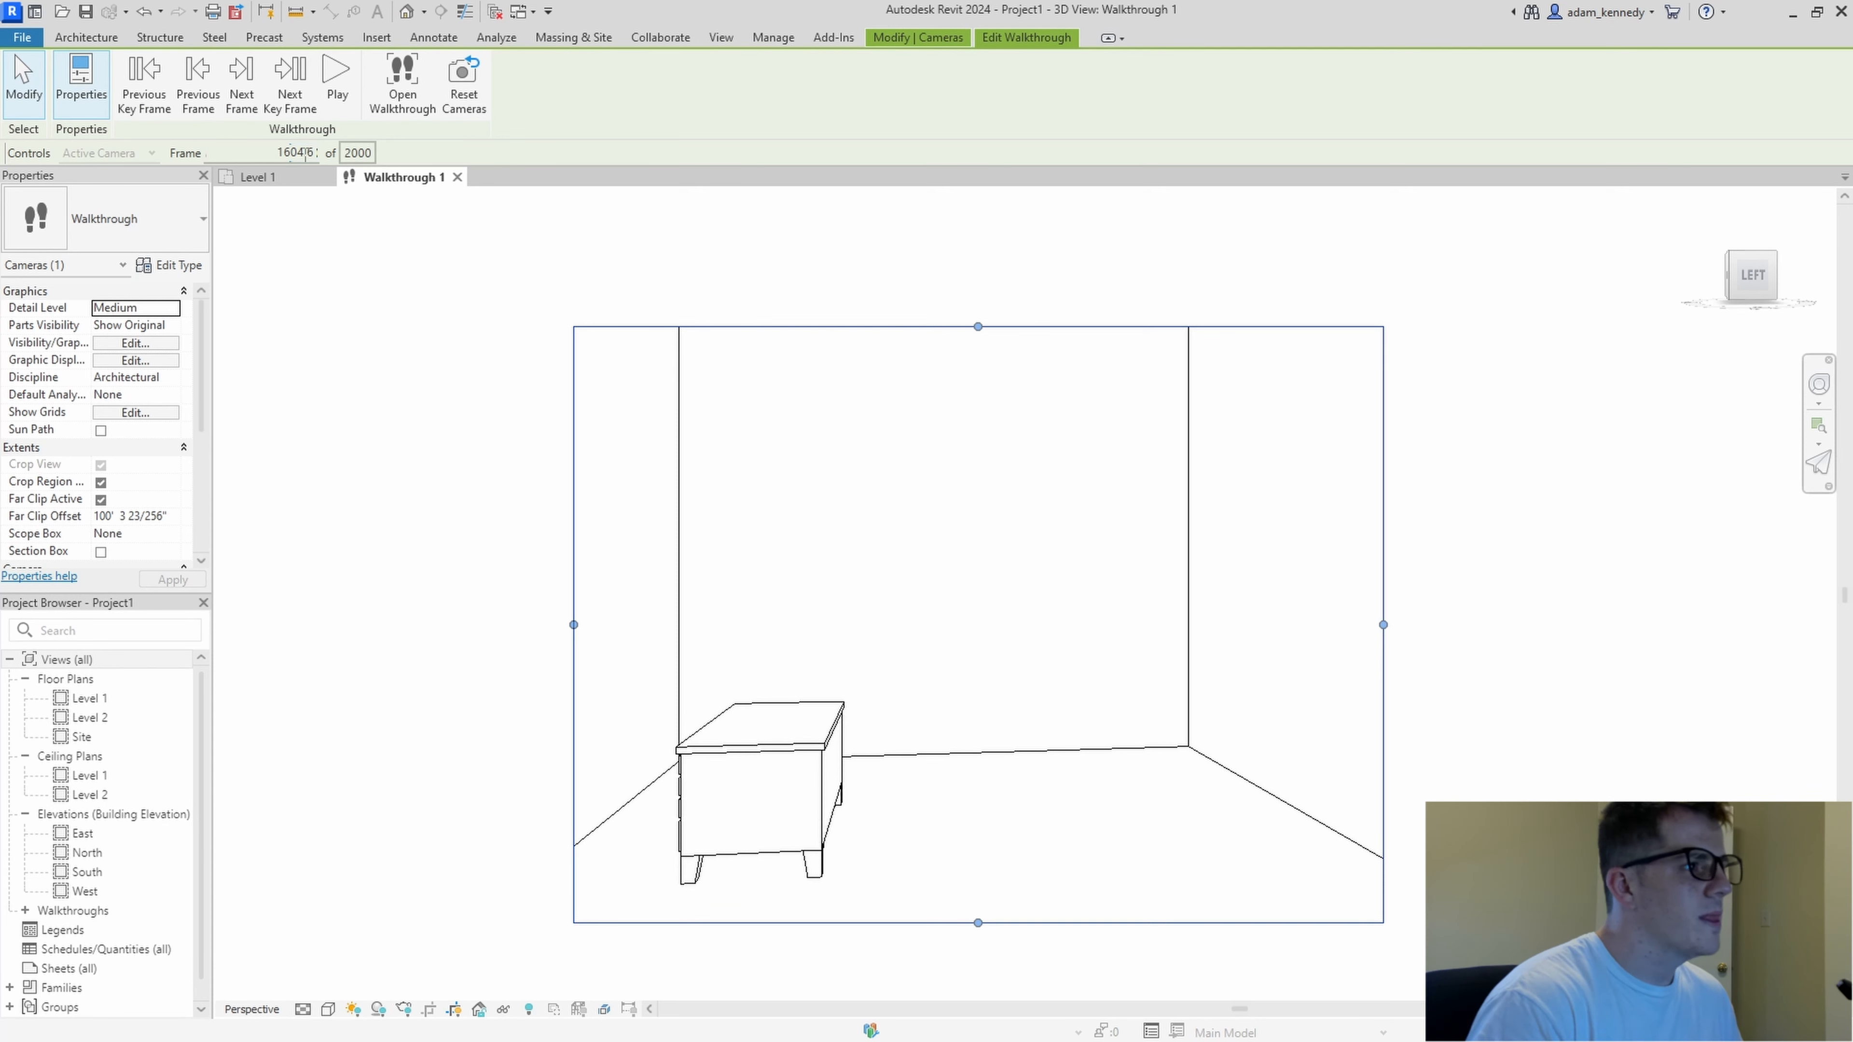
- Return the walkthrough to frame 1 and play it from the start
double_click(292, 153)
type("1")
key("Return")
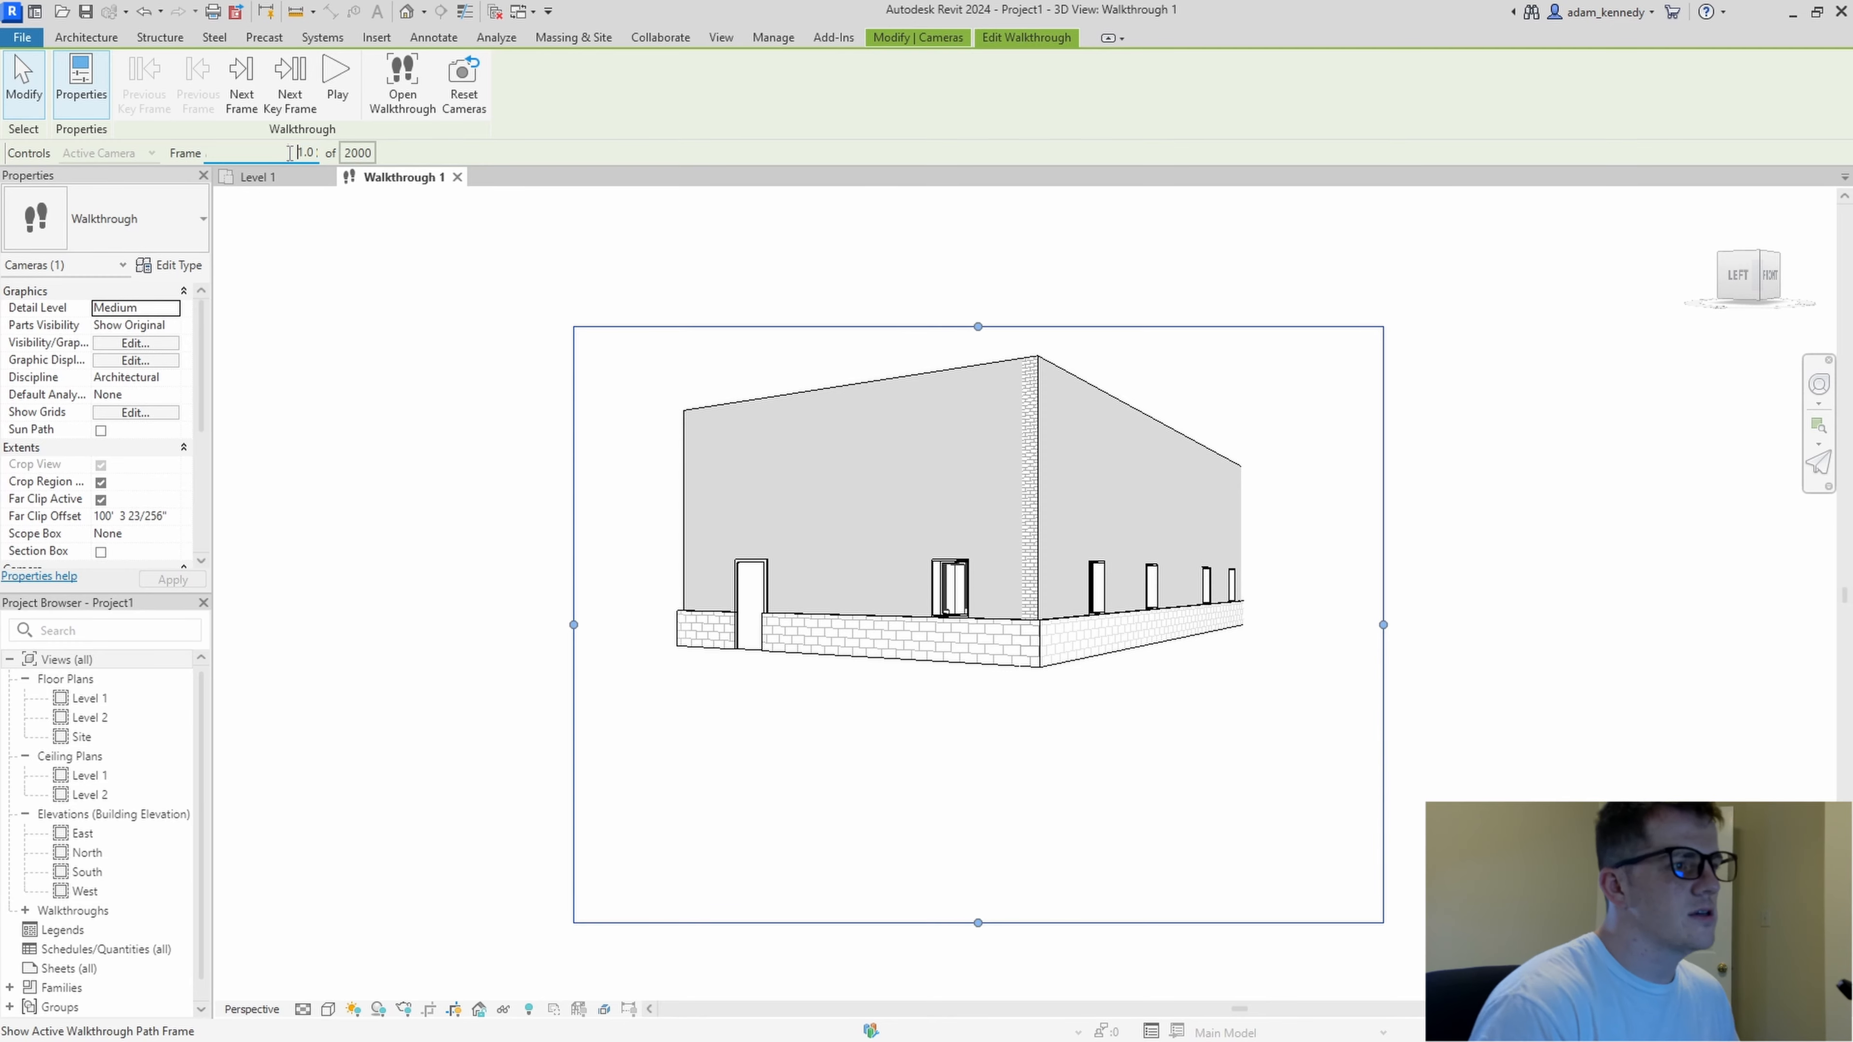
left_click(336, 84)
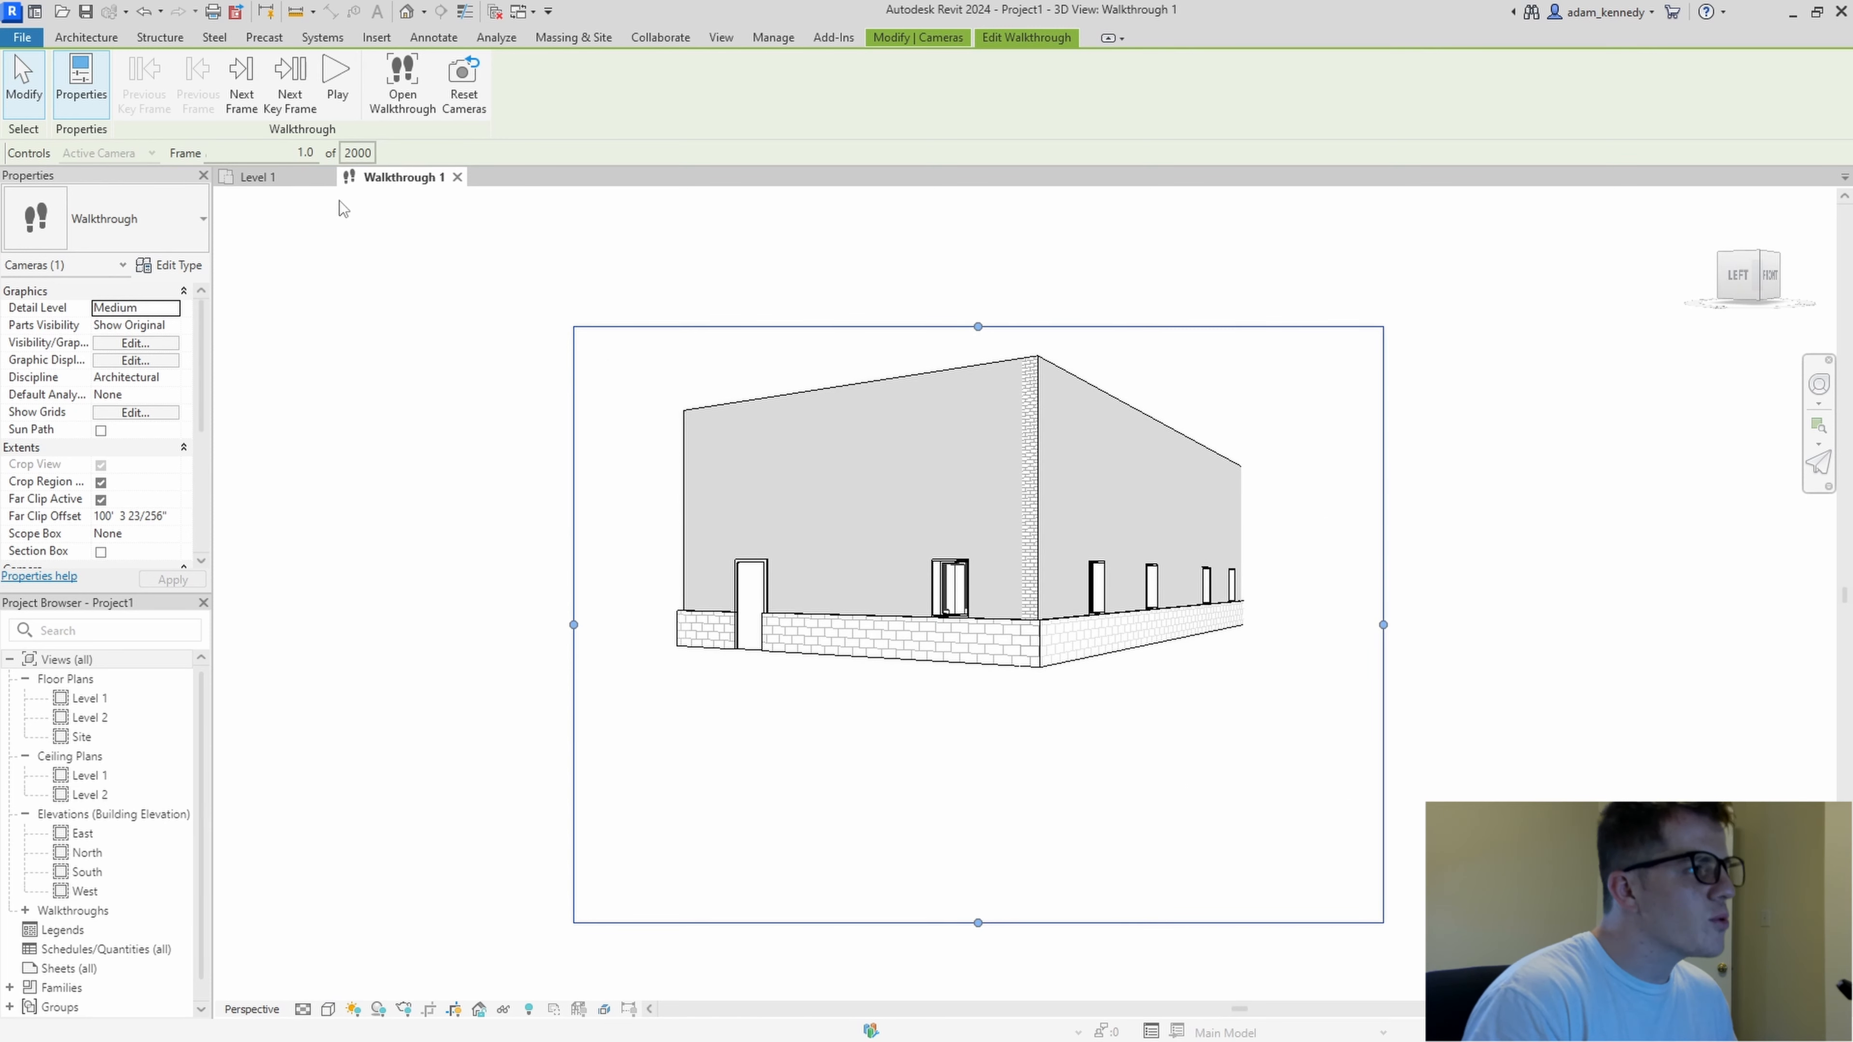
left_click(355, 154)
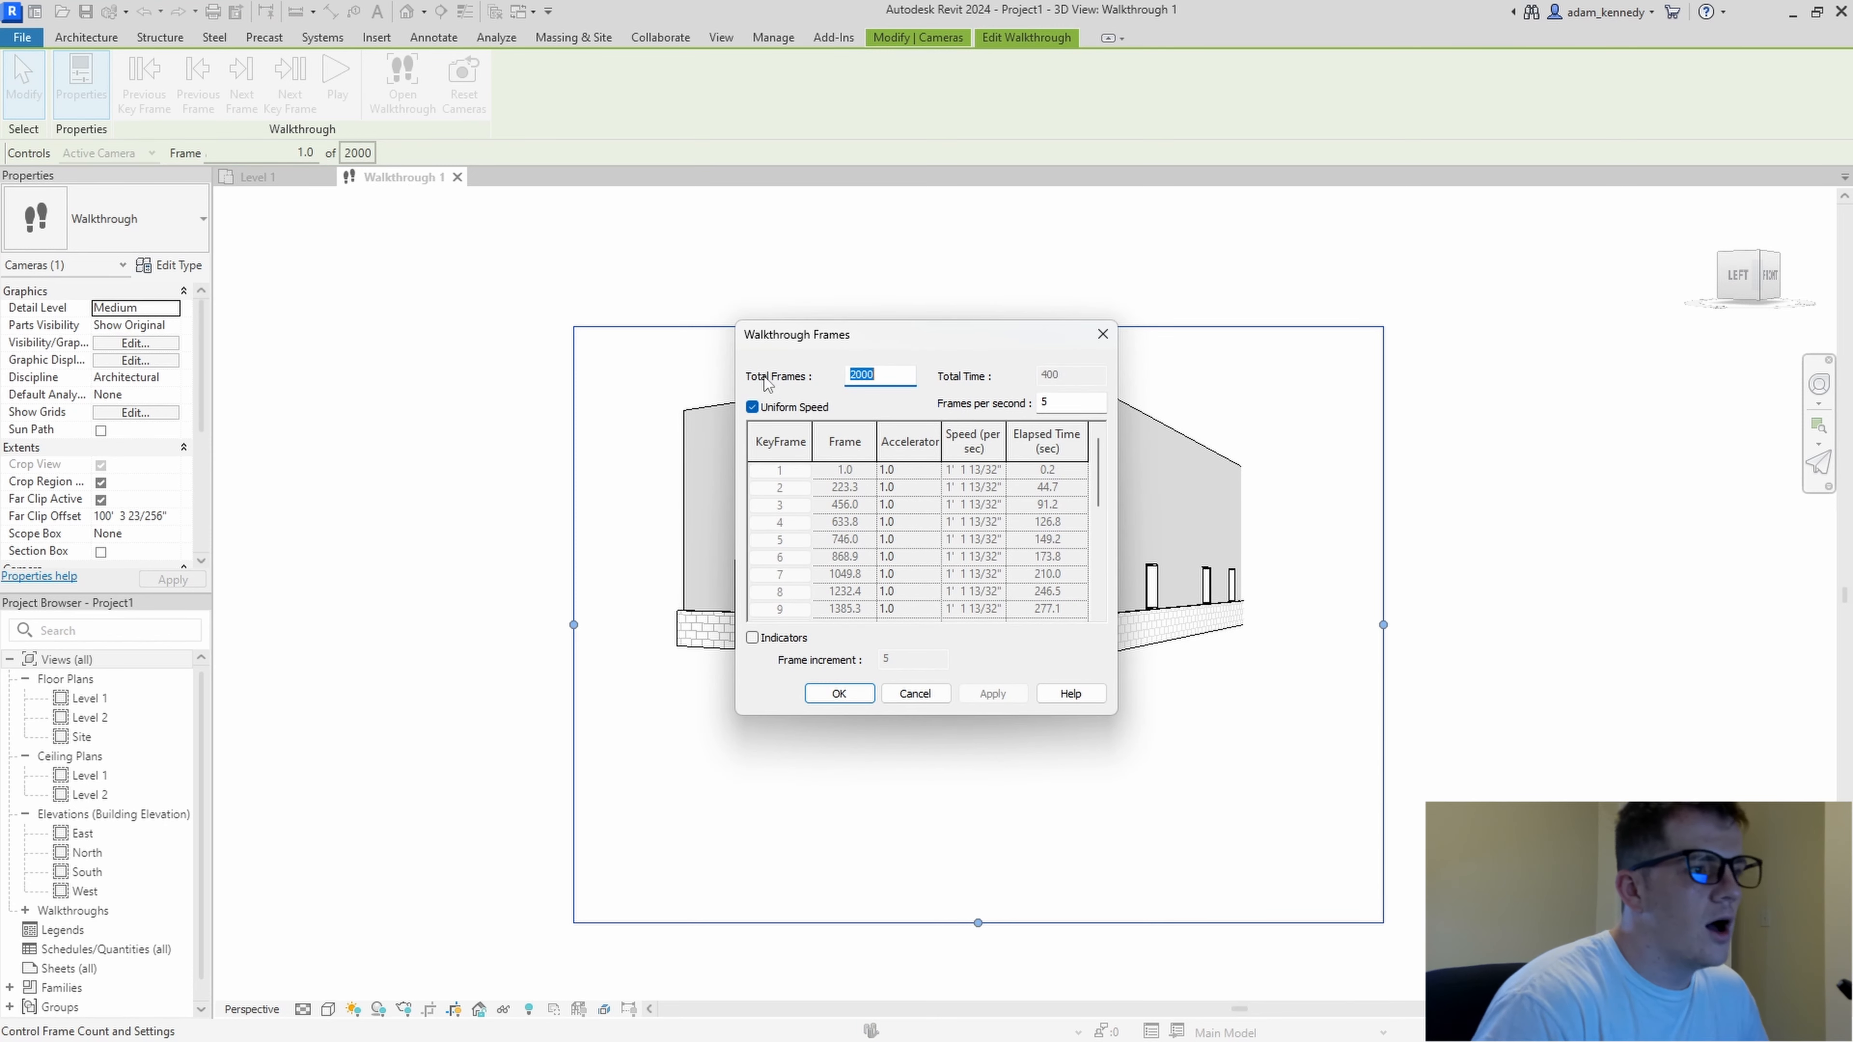
left_click(752, 407)
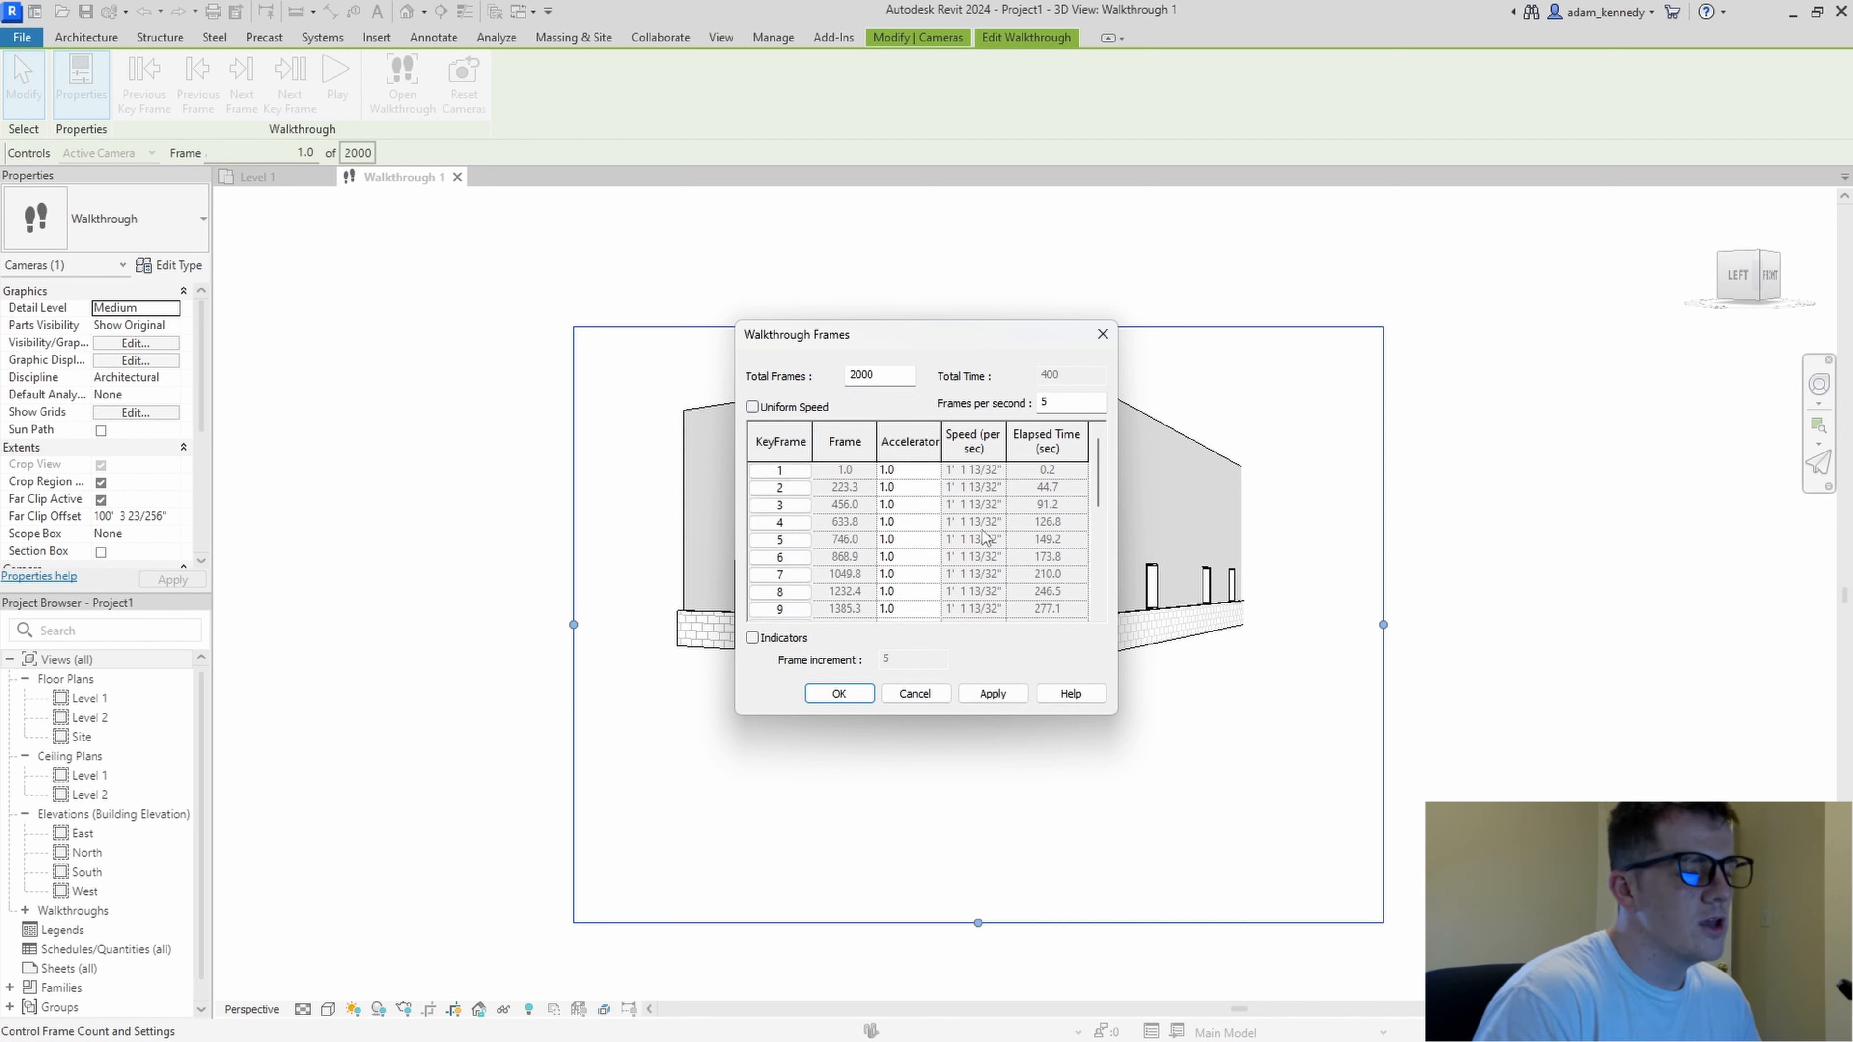
scroll(921, 513, "down", 4)
scroll(920, 512, "down", 1)
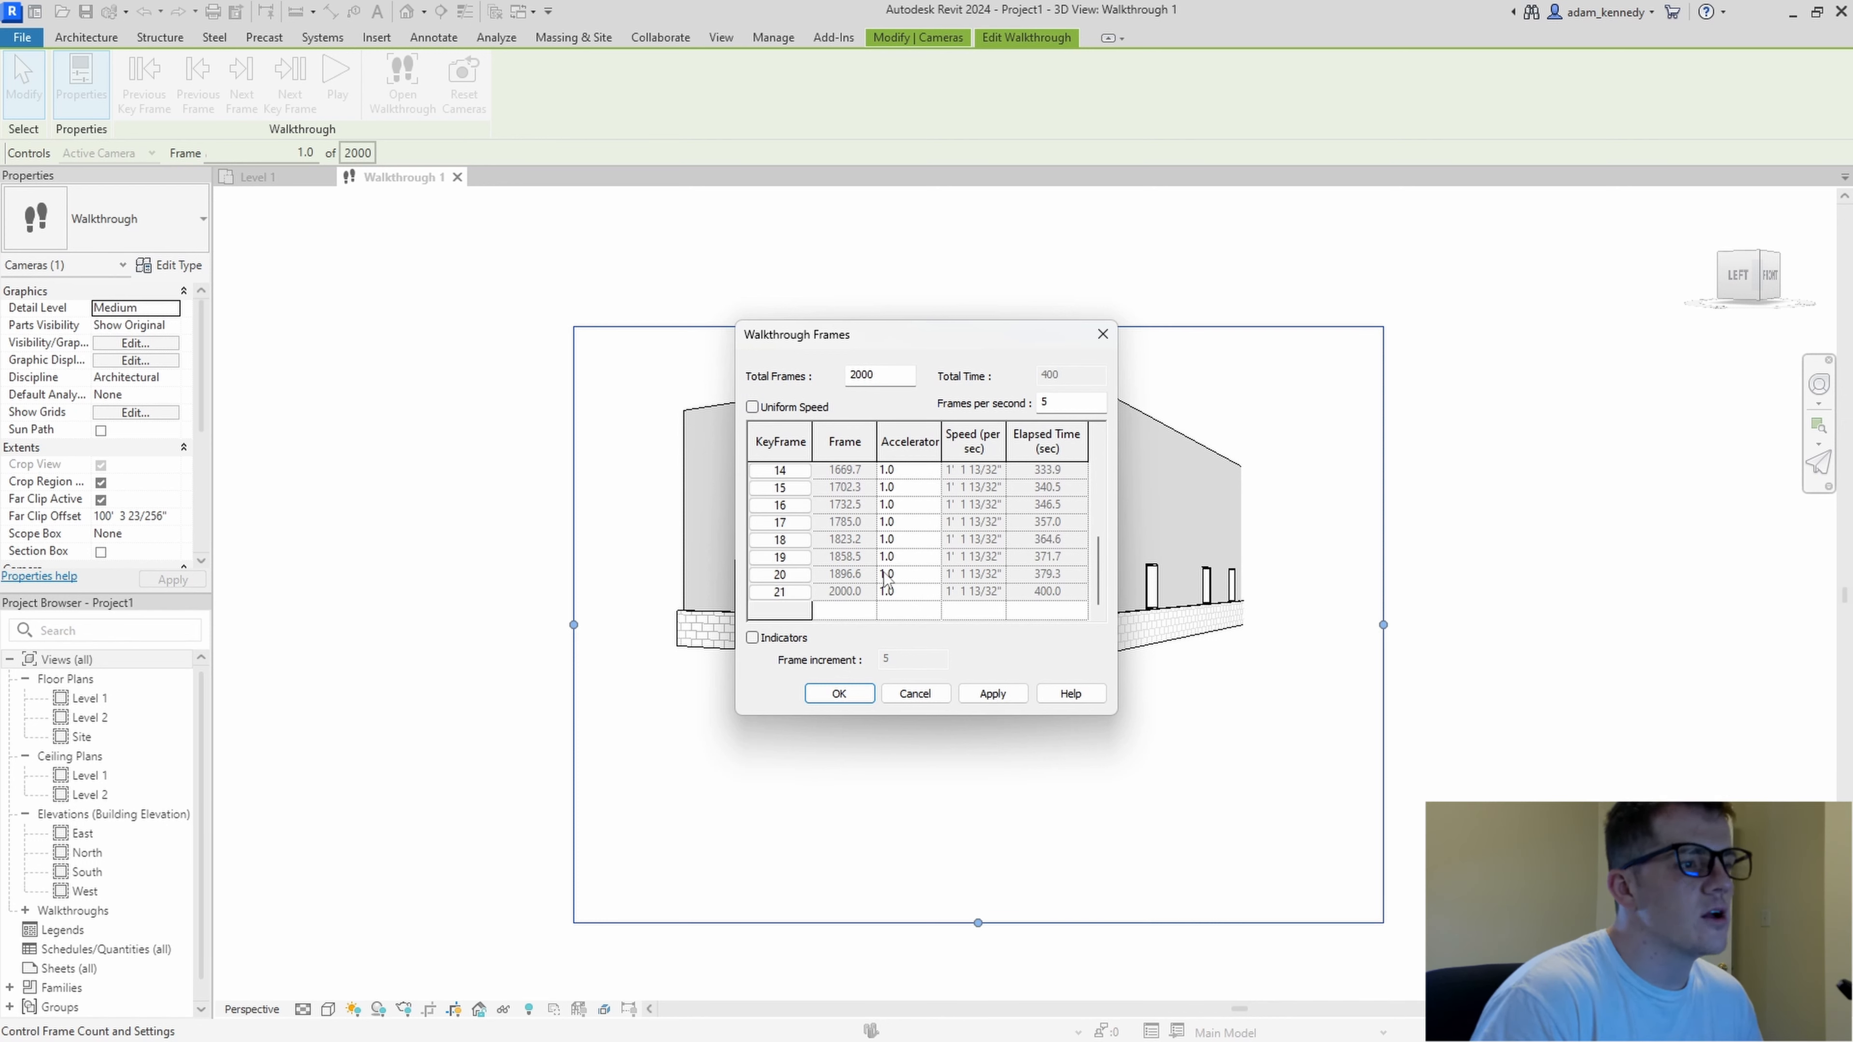
scroll(885, 579, "up", 5)
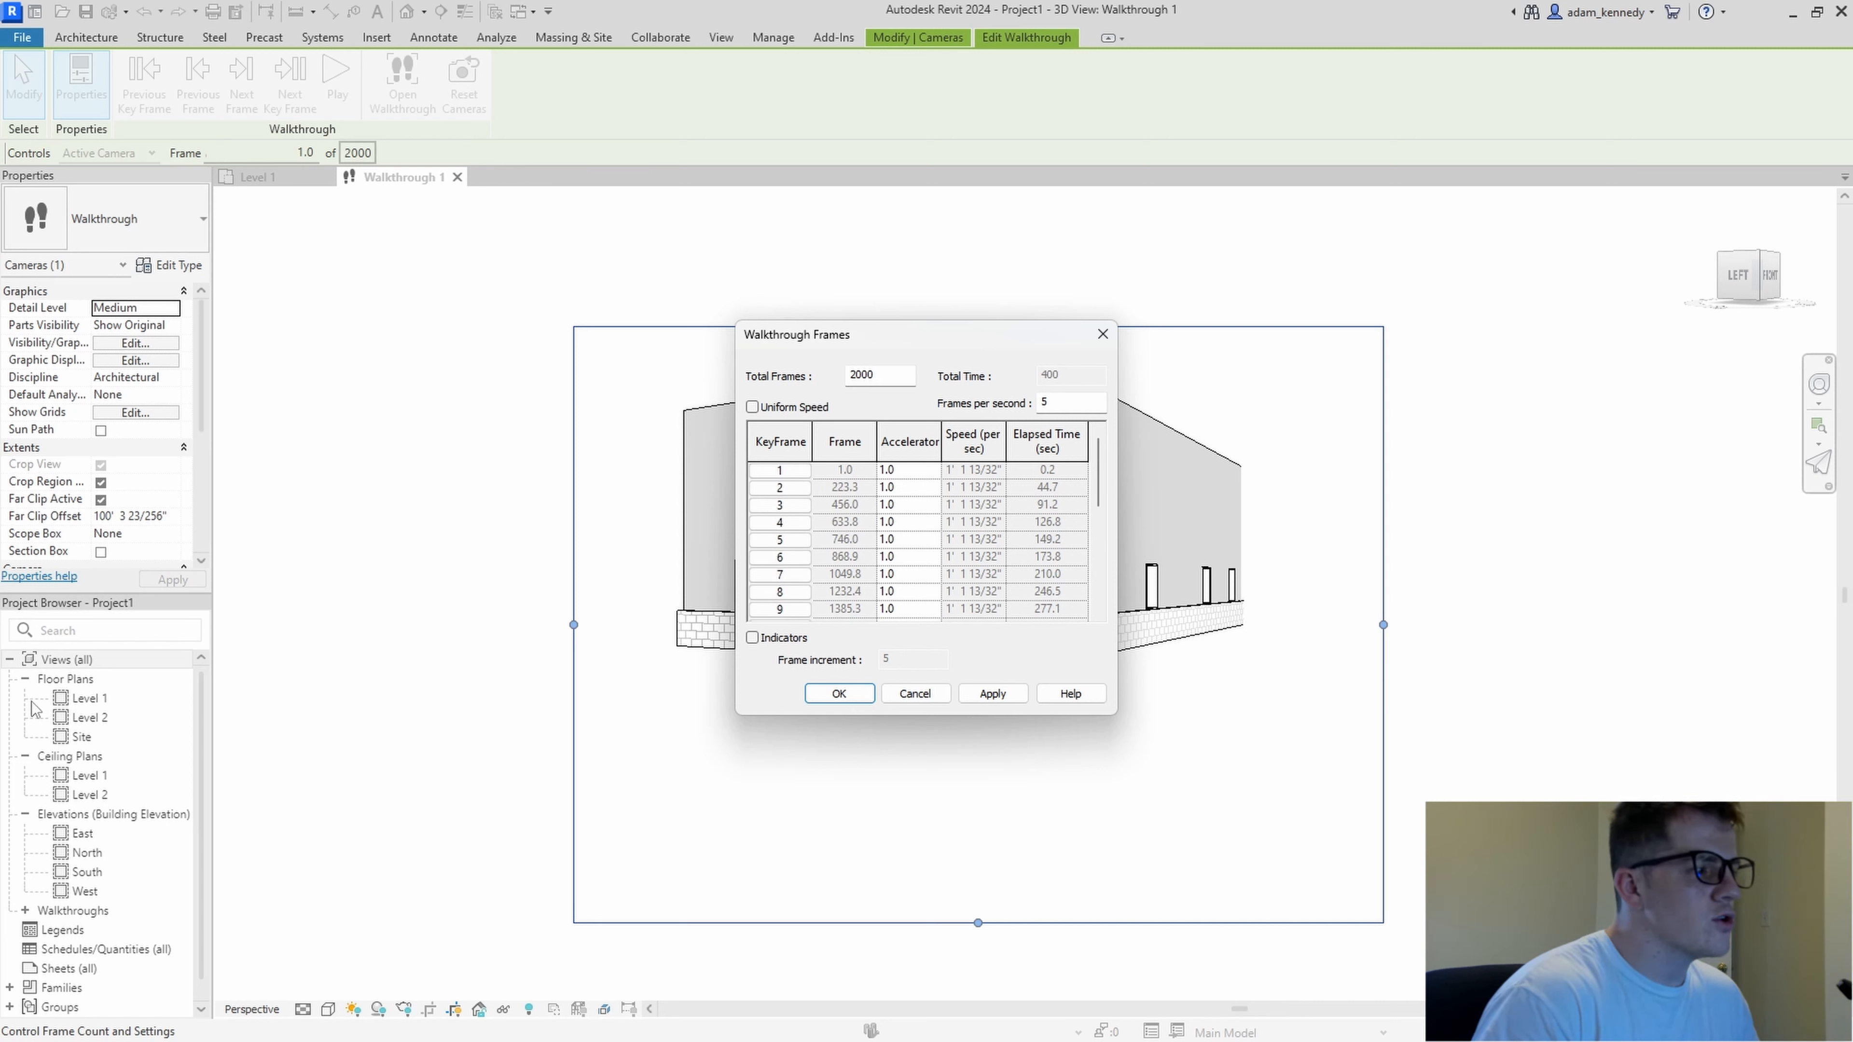
left_click(77, 705)
left_click(839, 693)
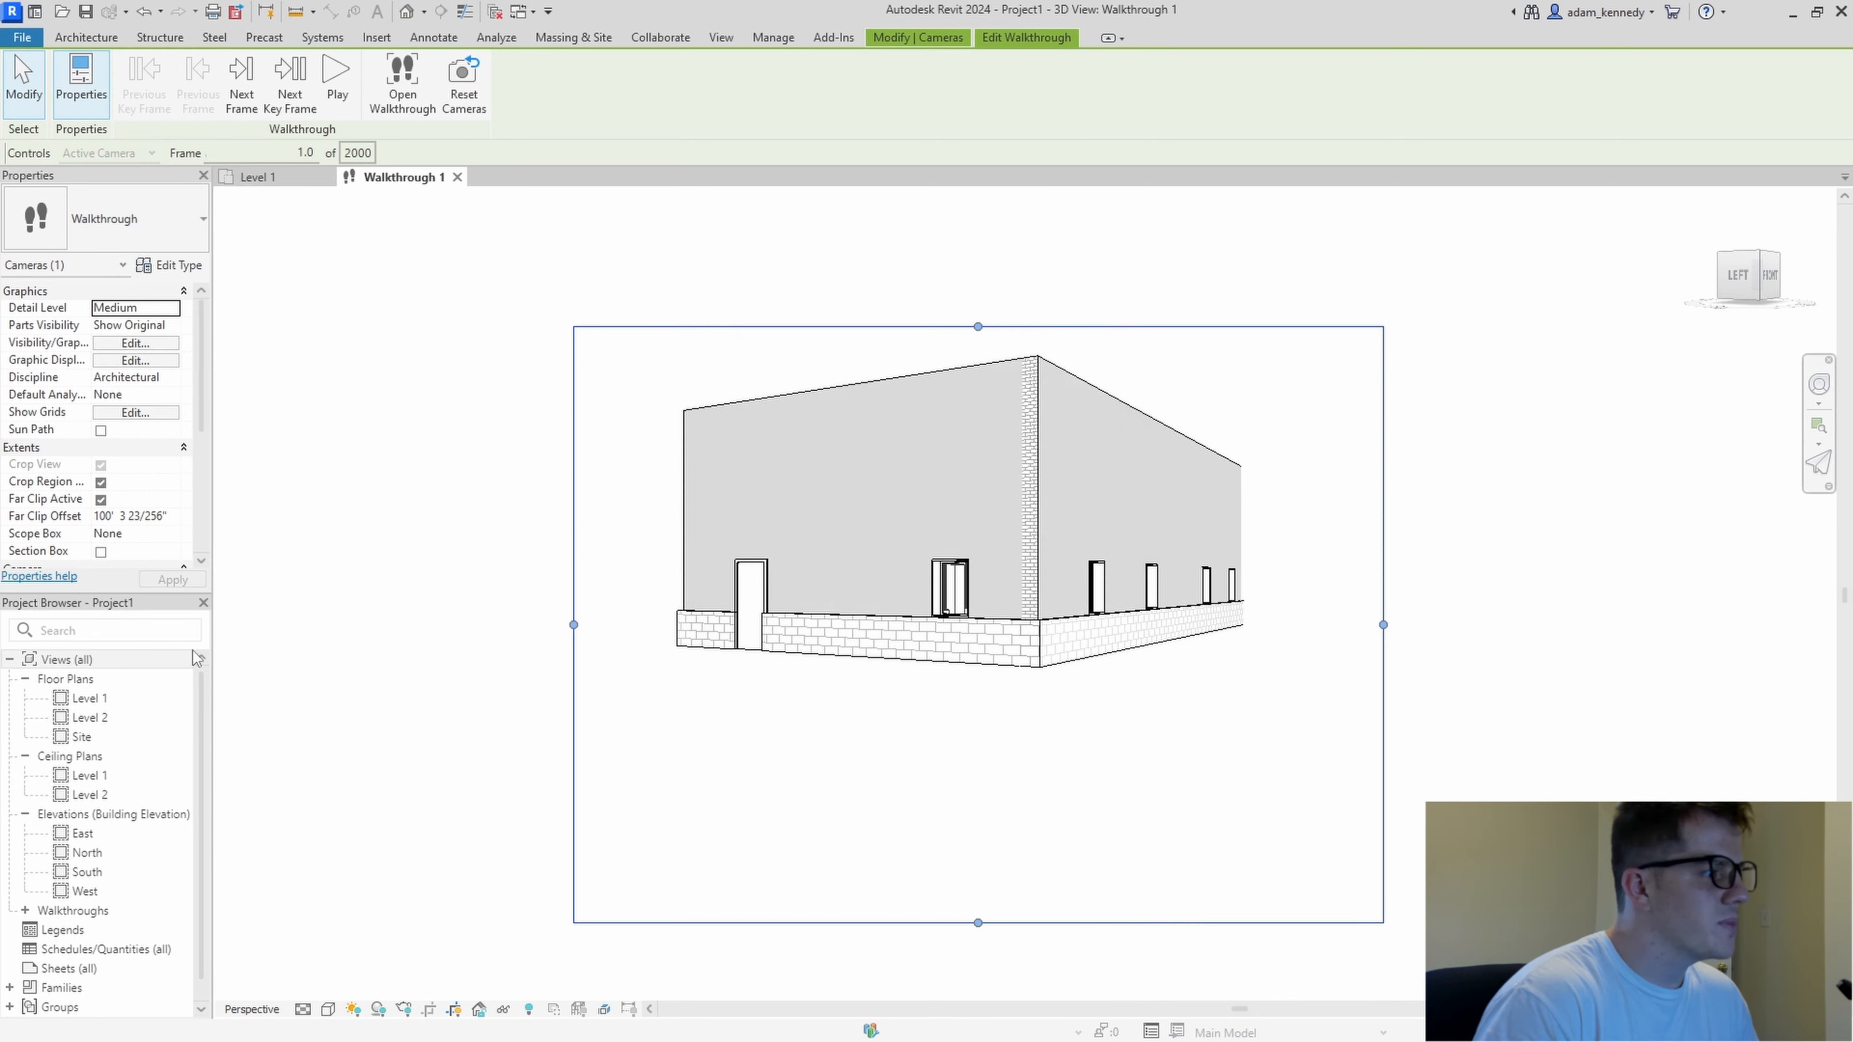
- Open the Level 1 floor plan and start editing the walkthrough path around and through the building there
double_click(90, 698)
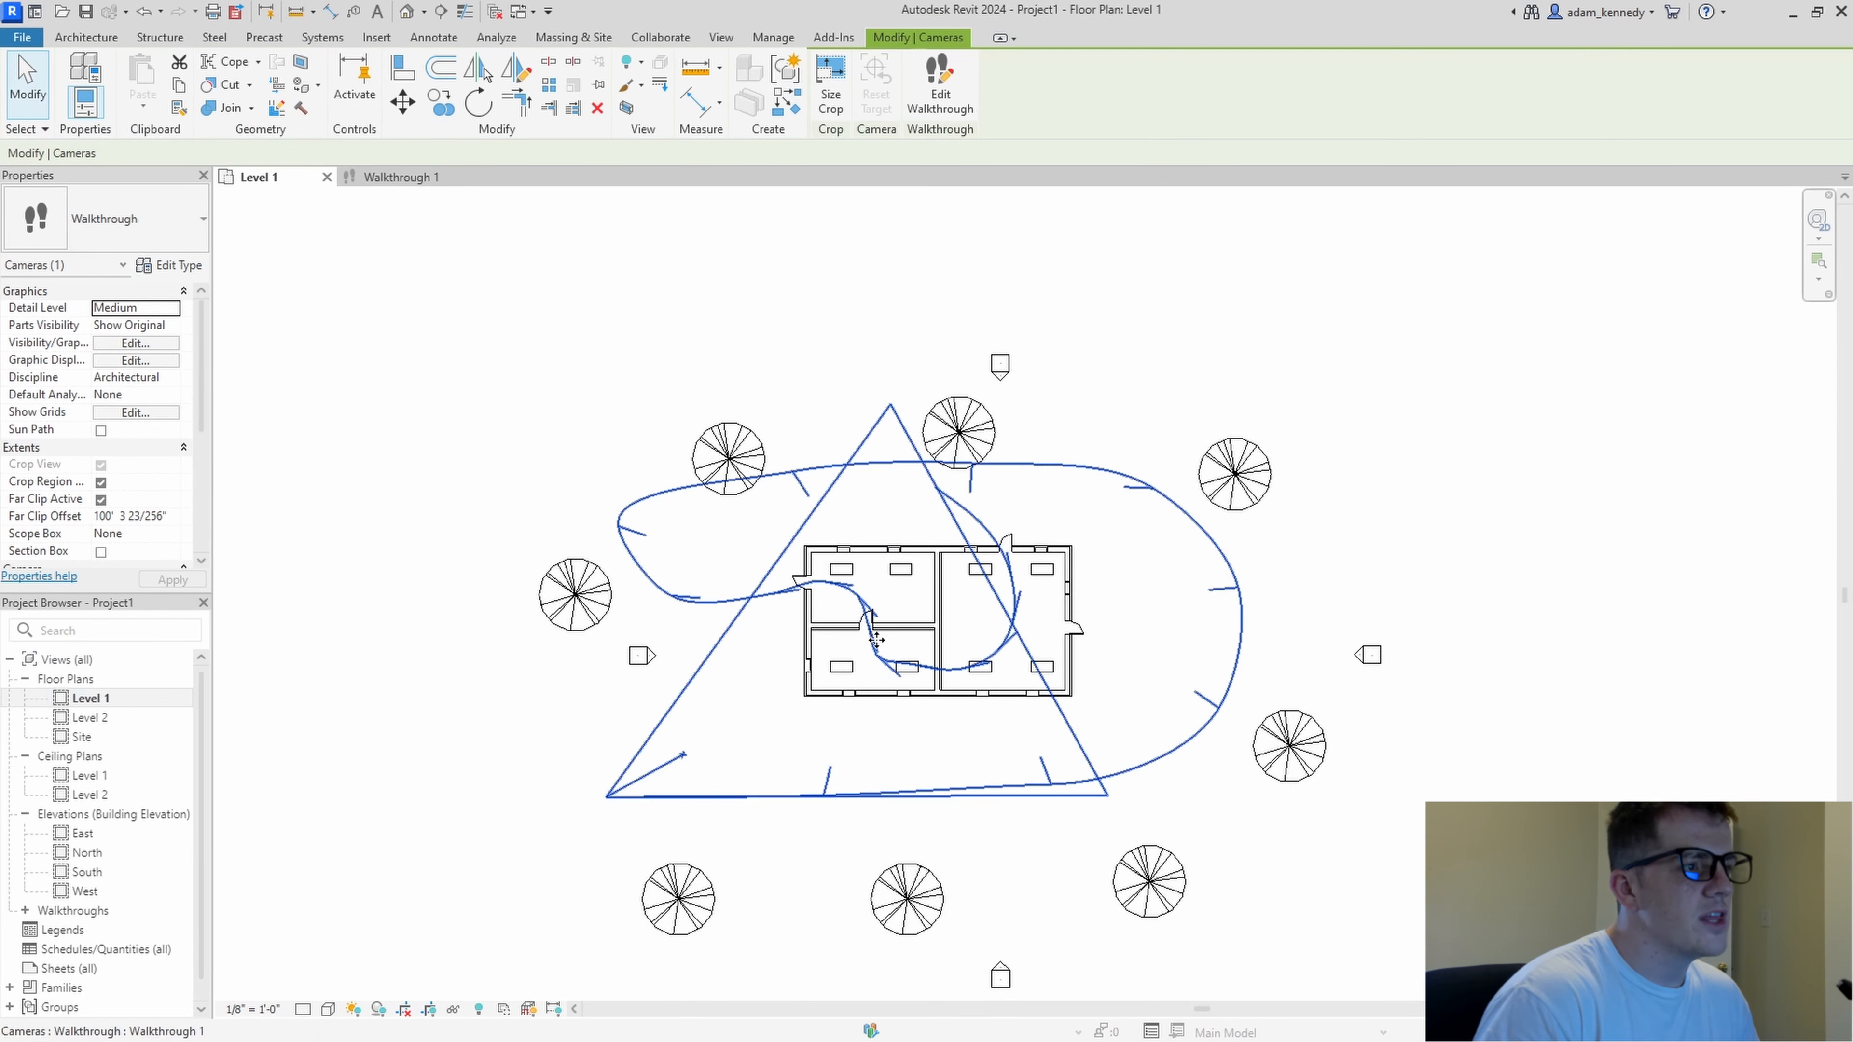
scroll(853, 661, "up", 1)
left_click(940, 88)
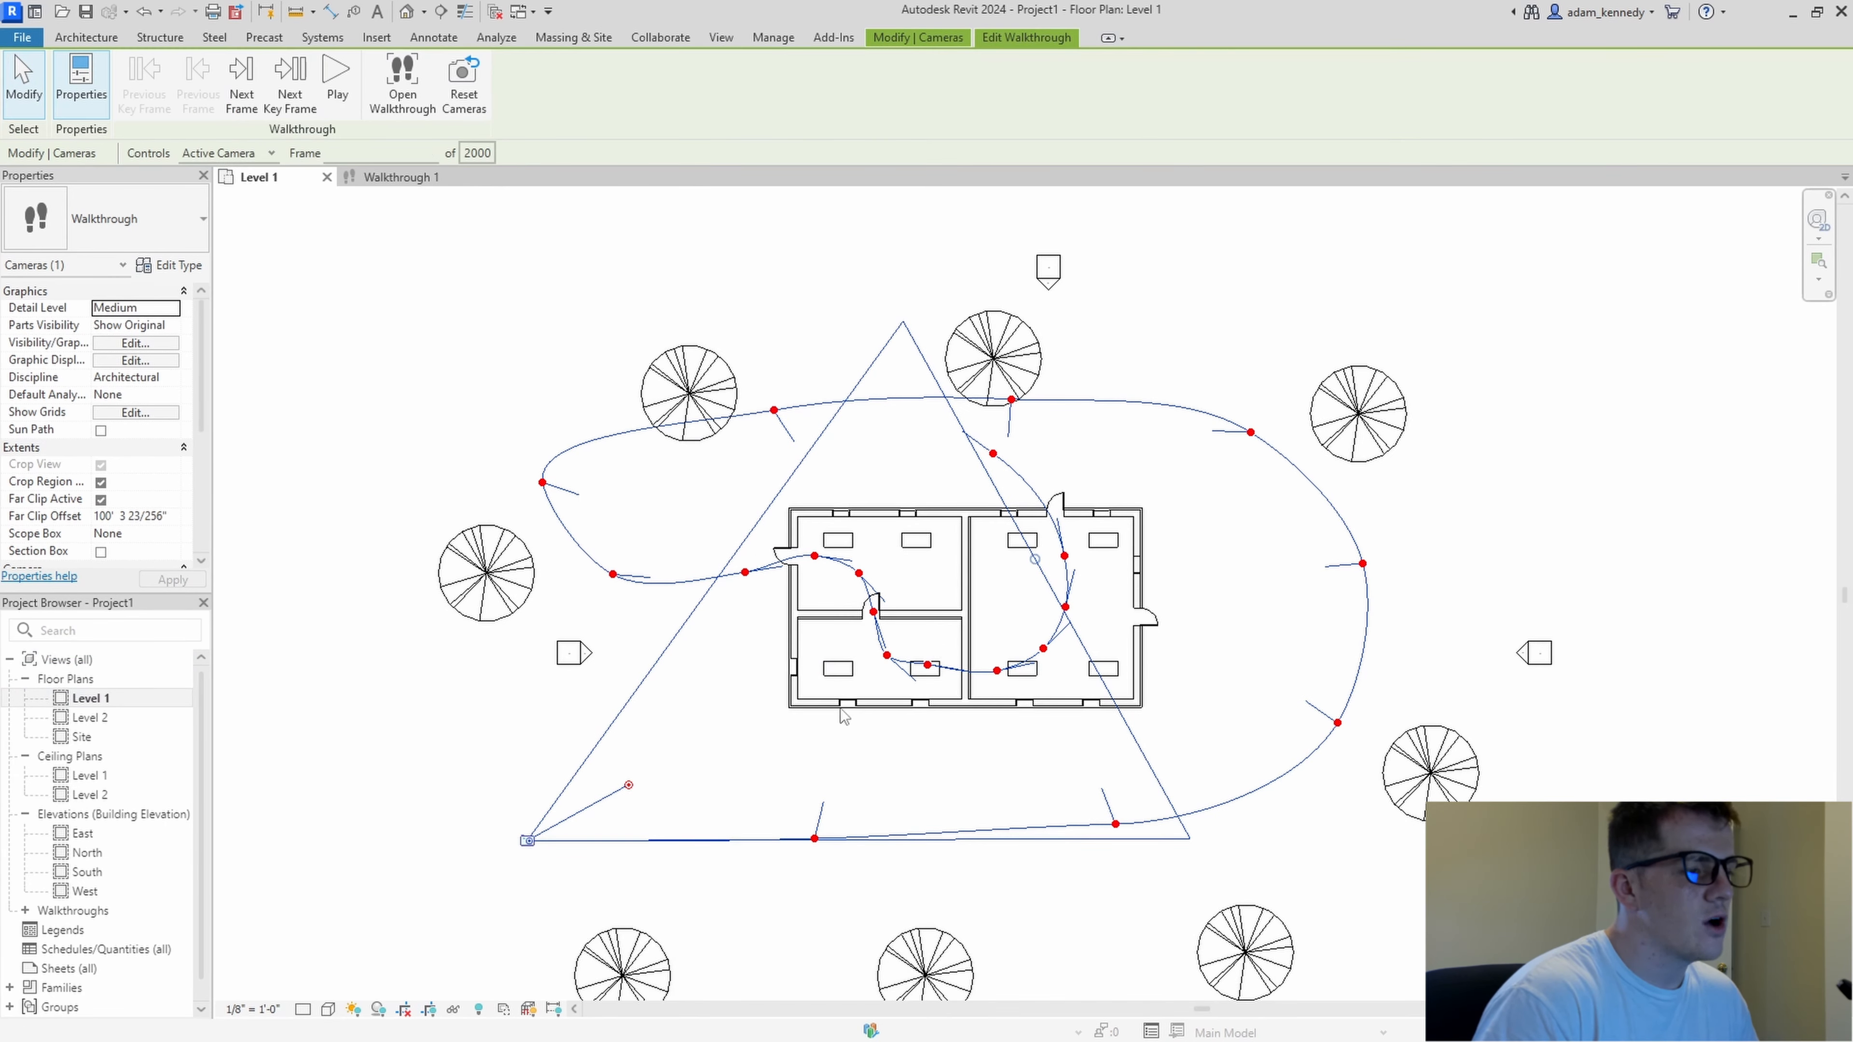
scroll(559, 868, "up", 2)
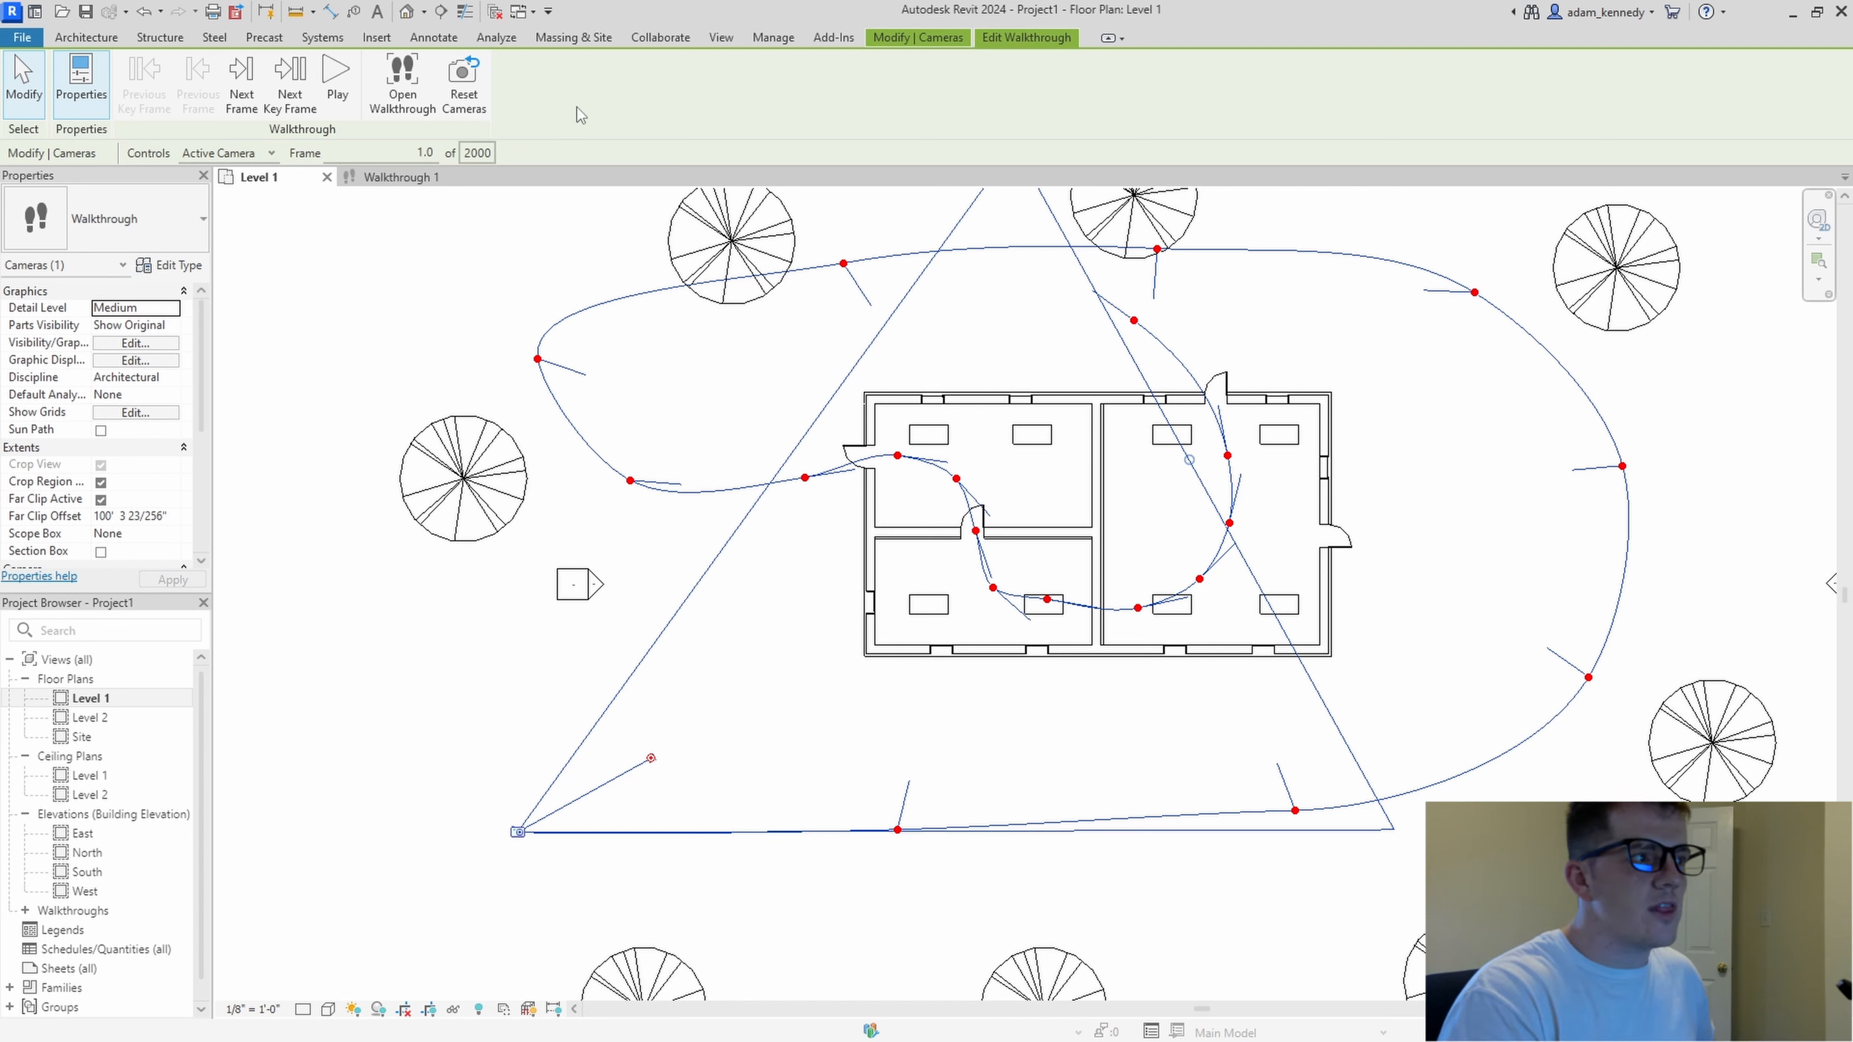
- Turn off uniform speed for the walkthrough and set the accelerator of key frames 15 to 21 to 0.5
left_click(477, 153)
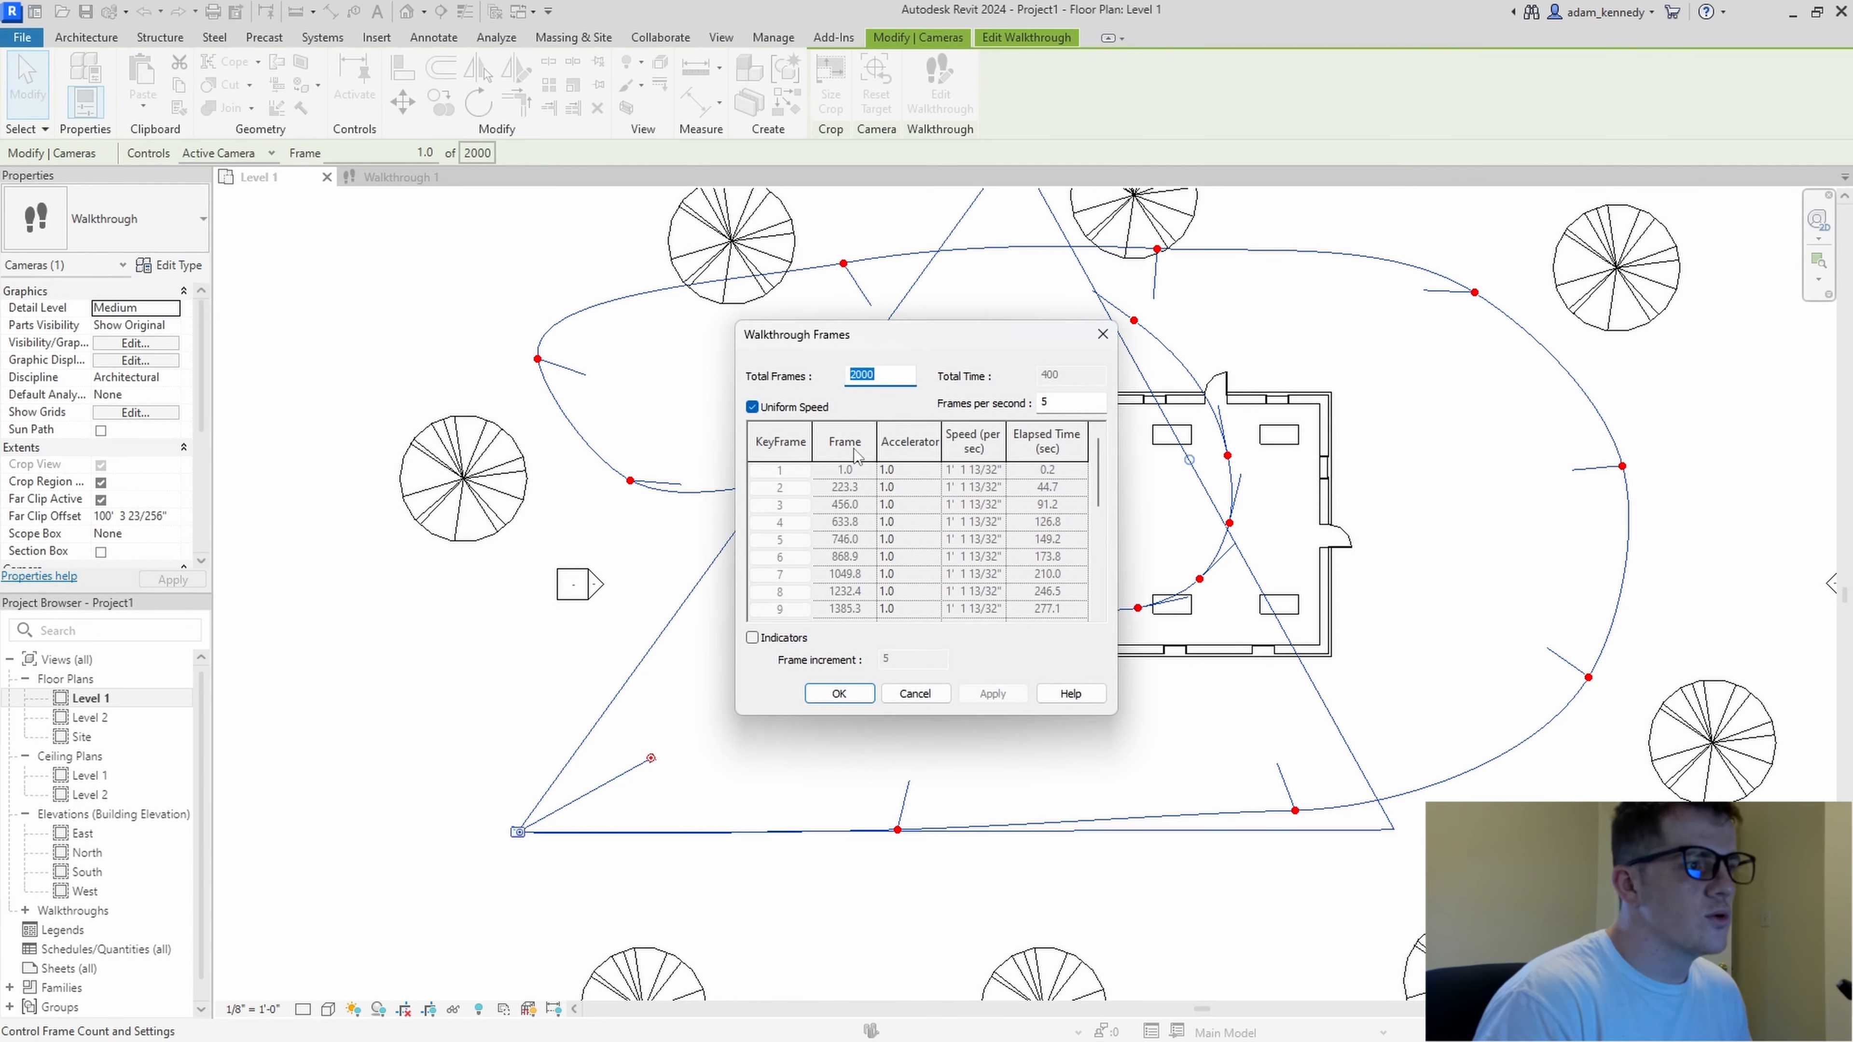
left_click(752, 407)
scroll(905, 544, "down", 5)
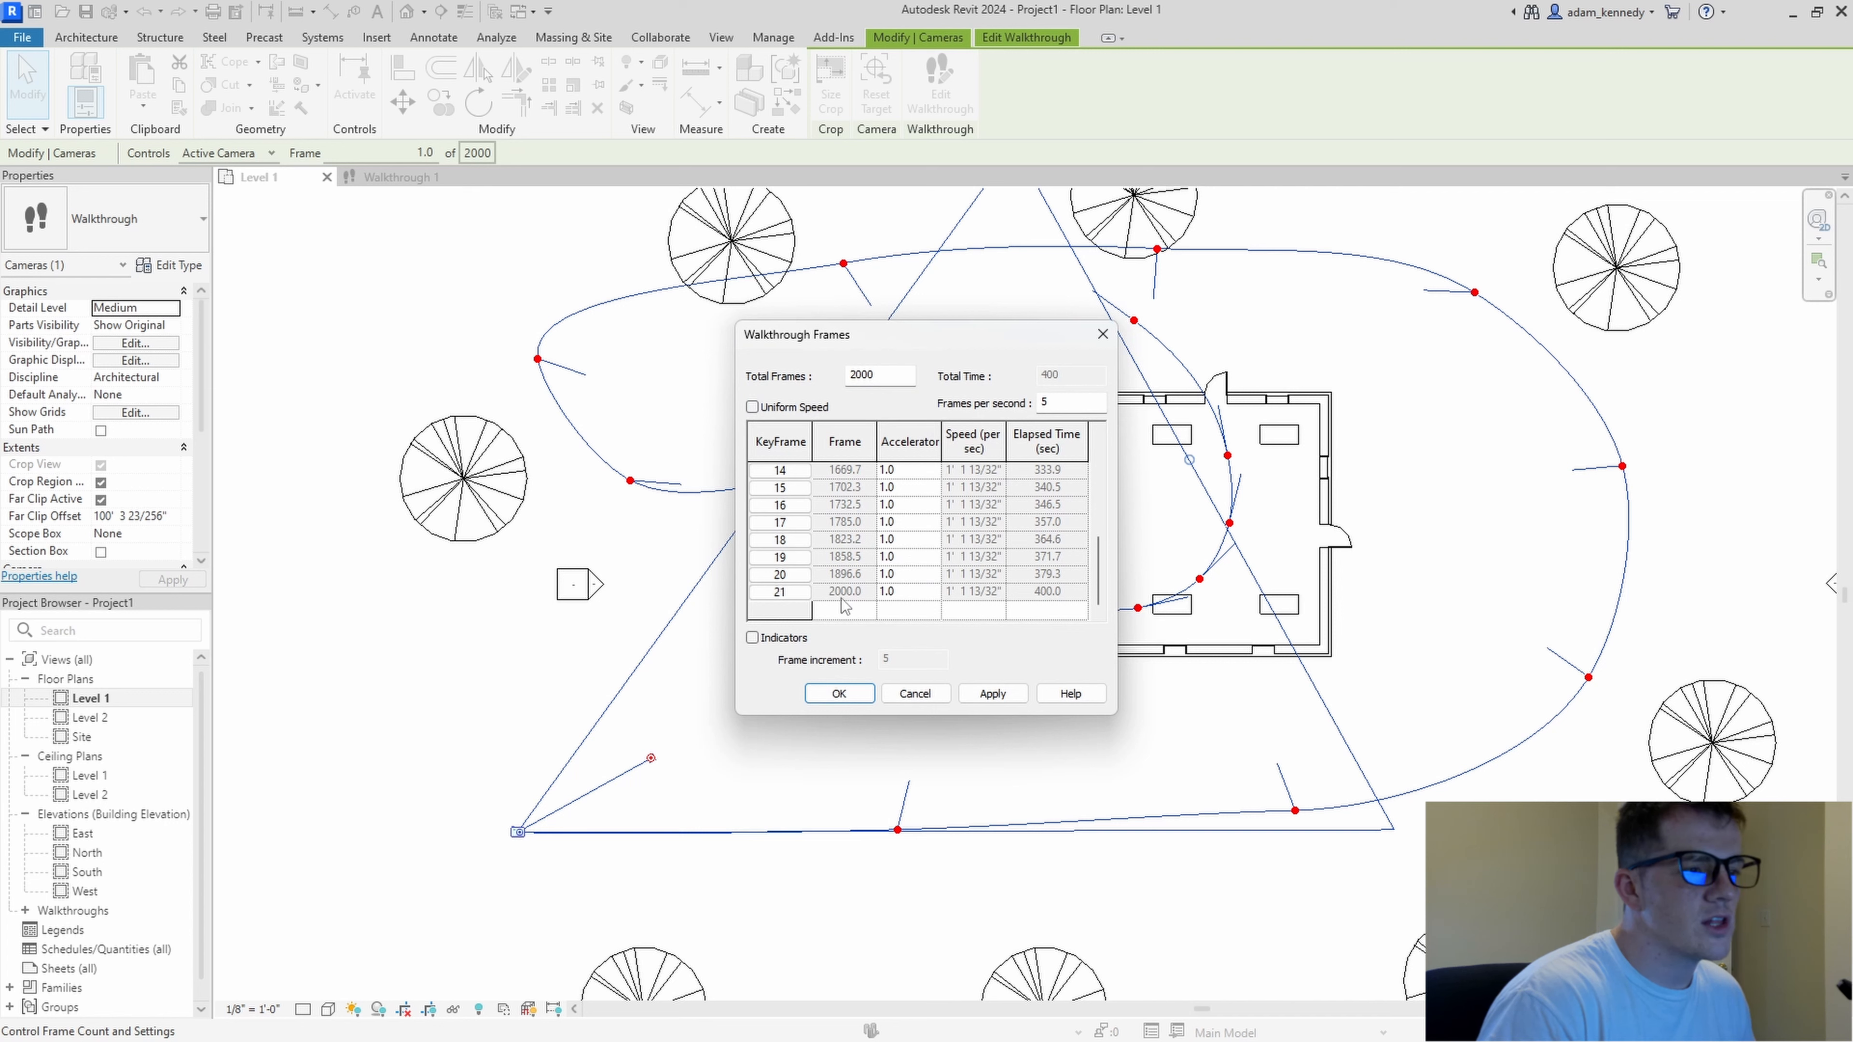
left_click(911, 595)
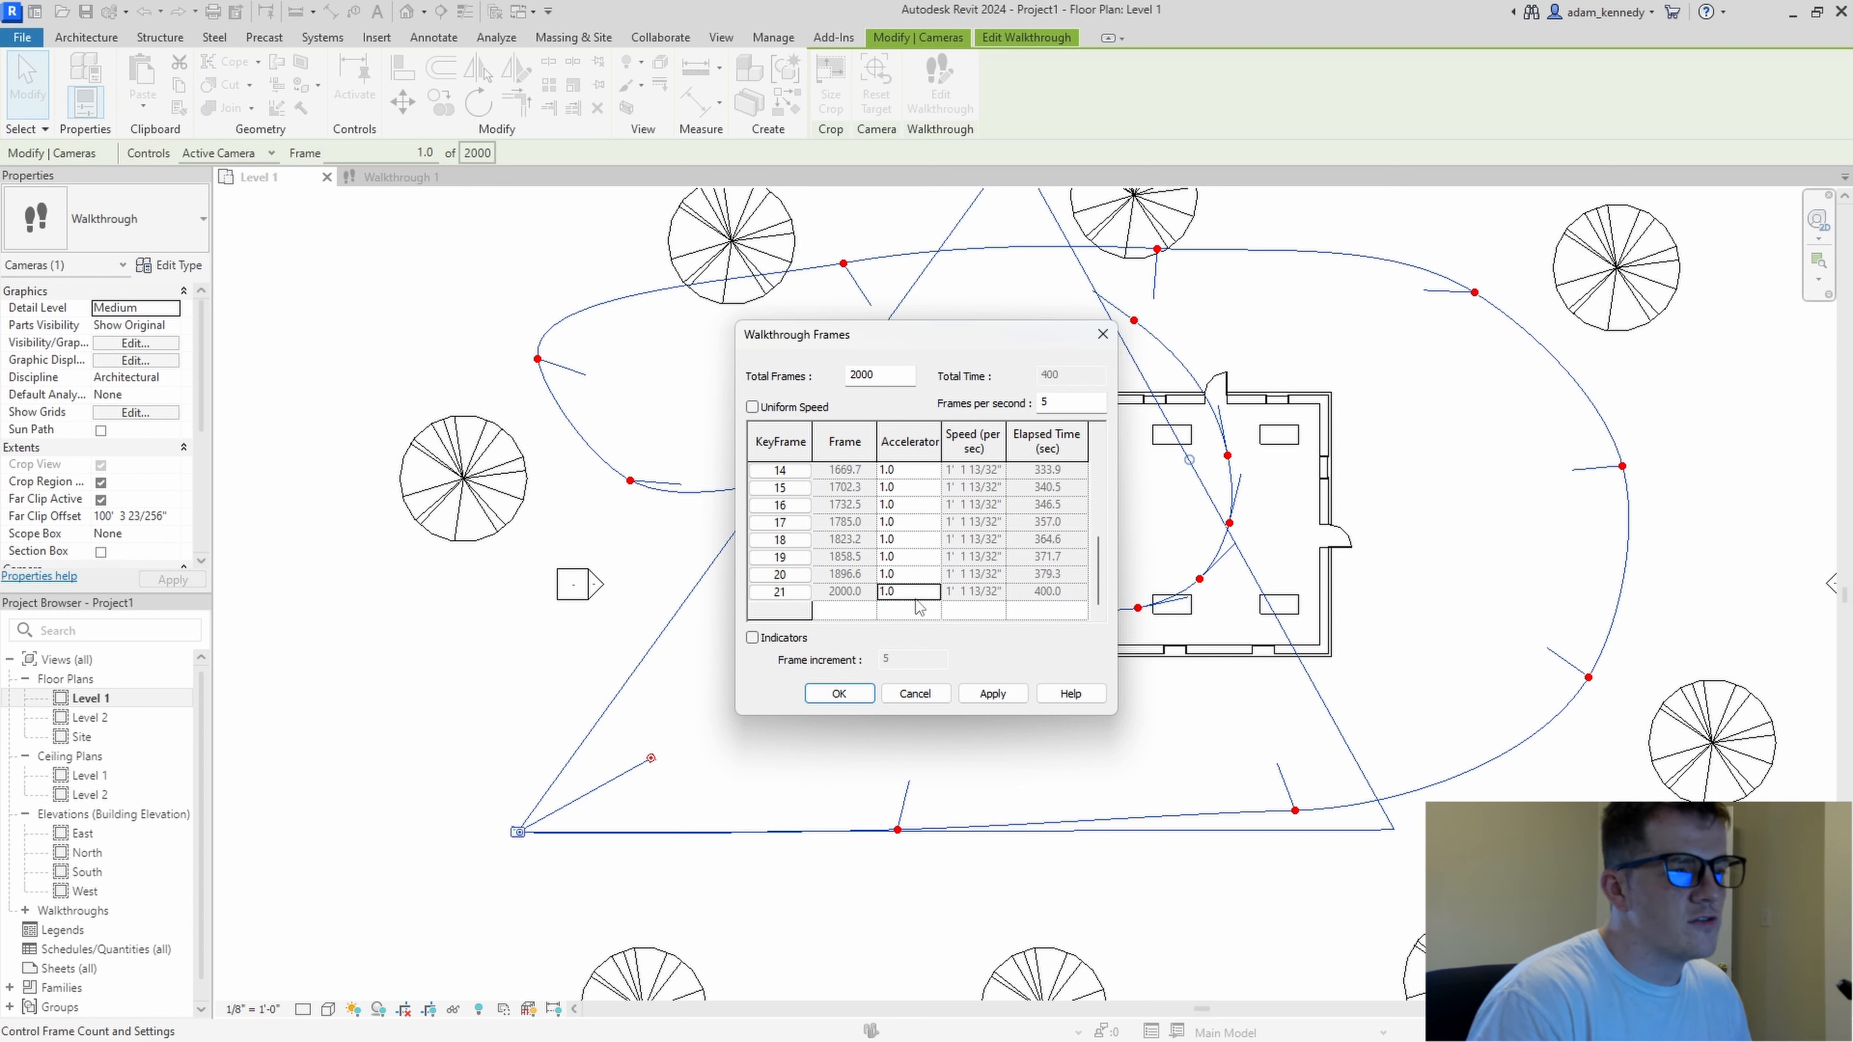
left_click(910, 597)
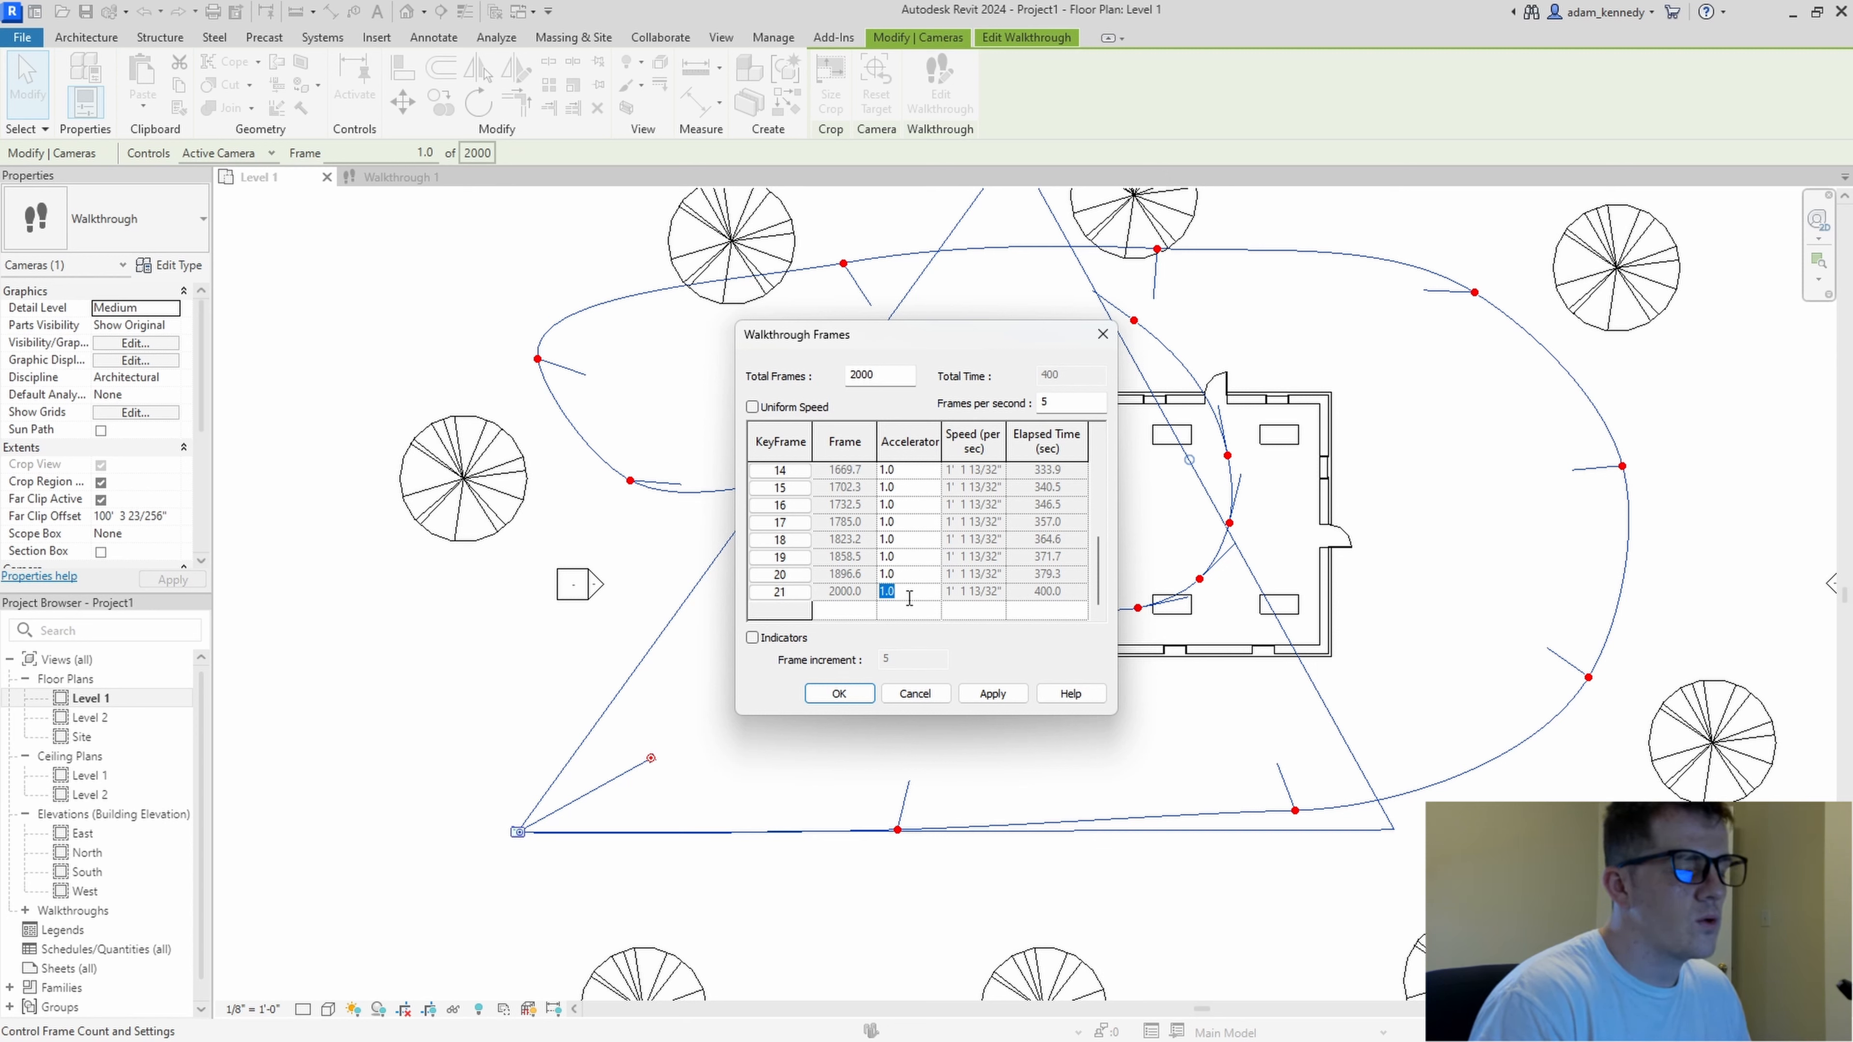
key("Return")
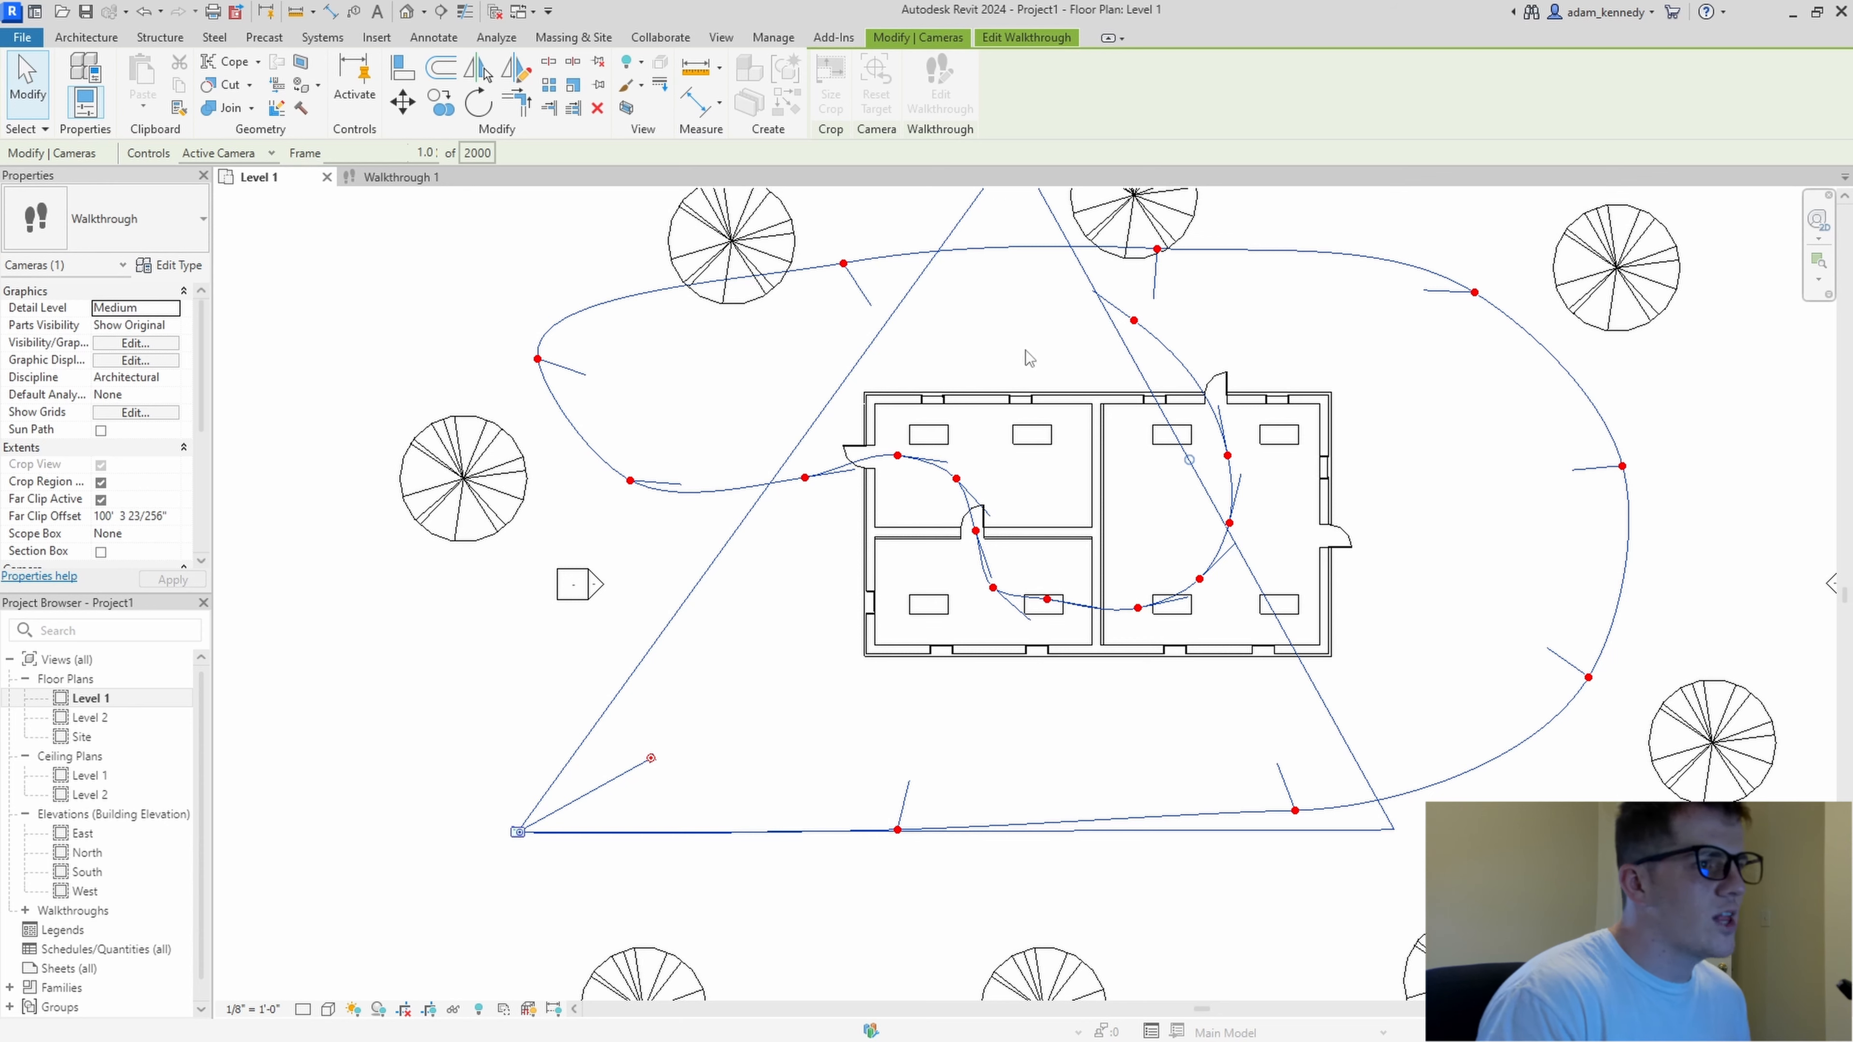
- Reopen the walkthrough frame settings and check the accelerator and speed values of the later key frames
left_click(478, 152)
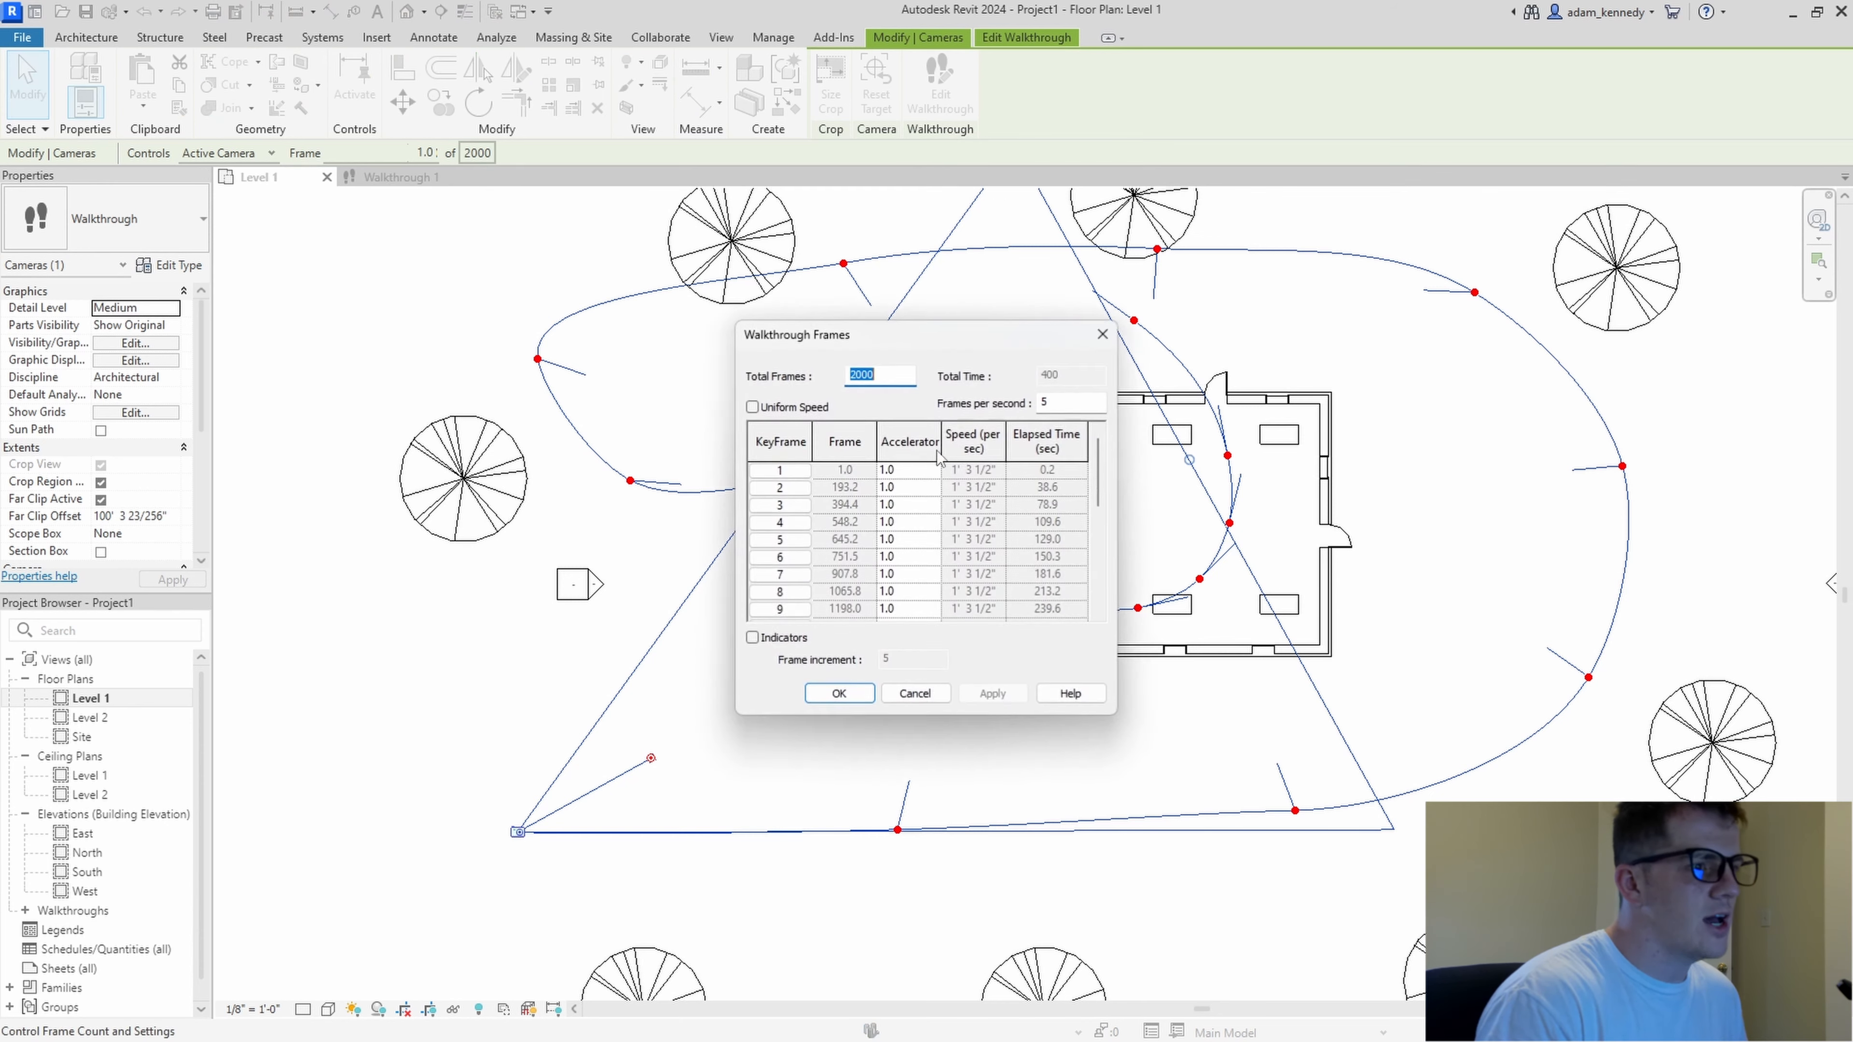
scroll(898, 686, "down", 2)
scroll(812, 643, "up", 1)
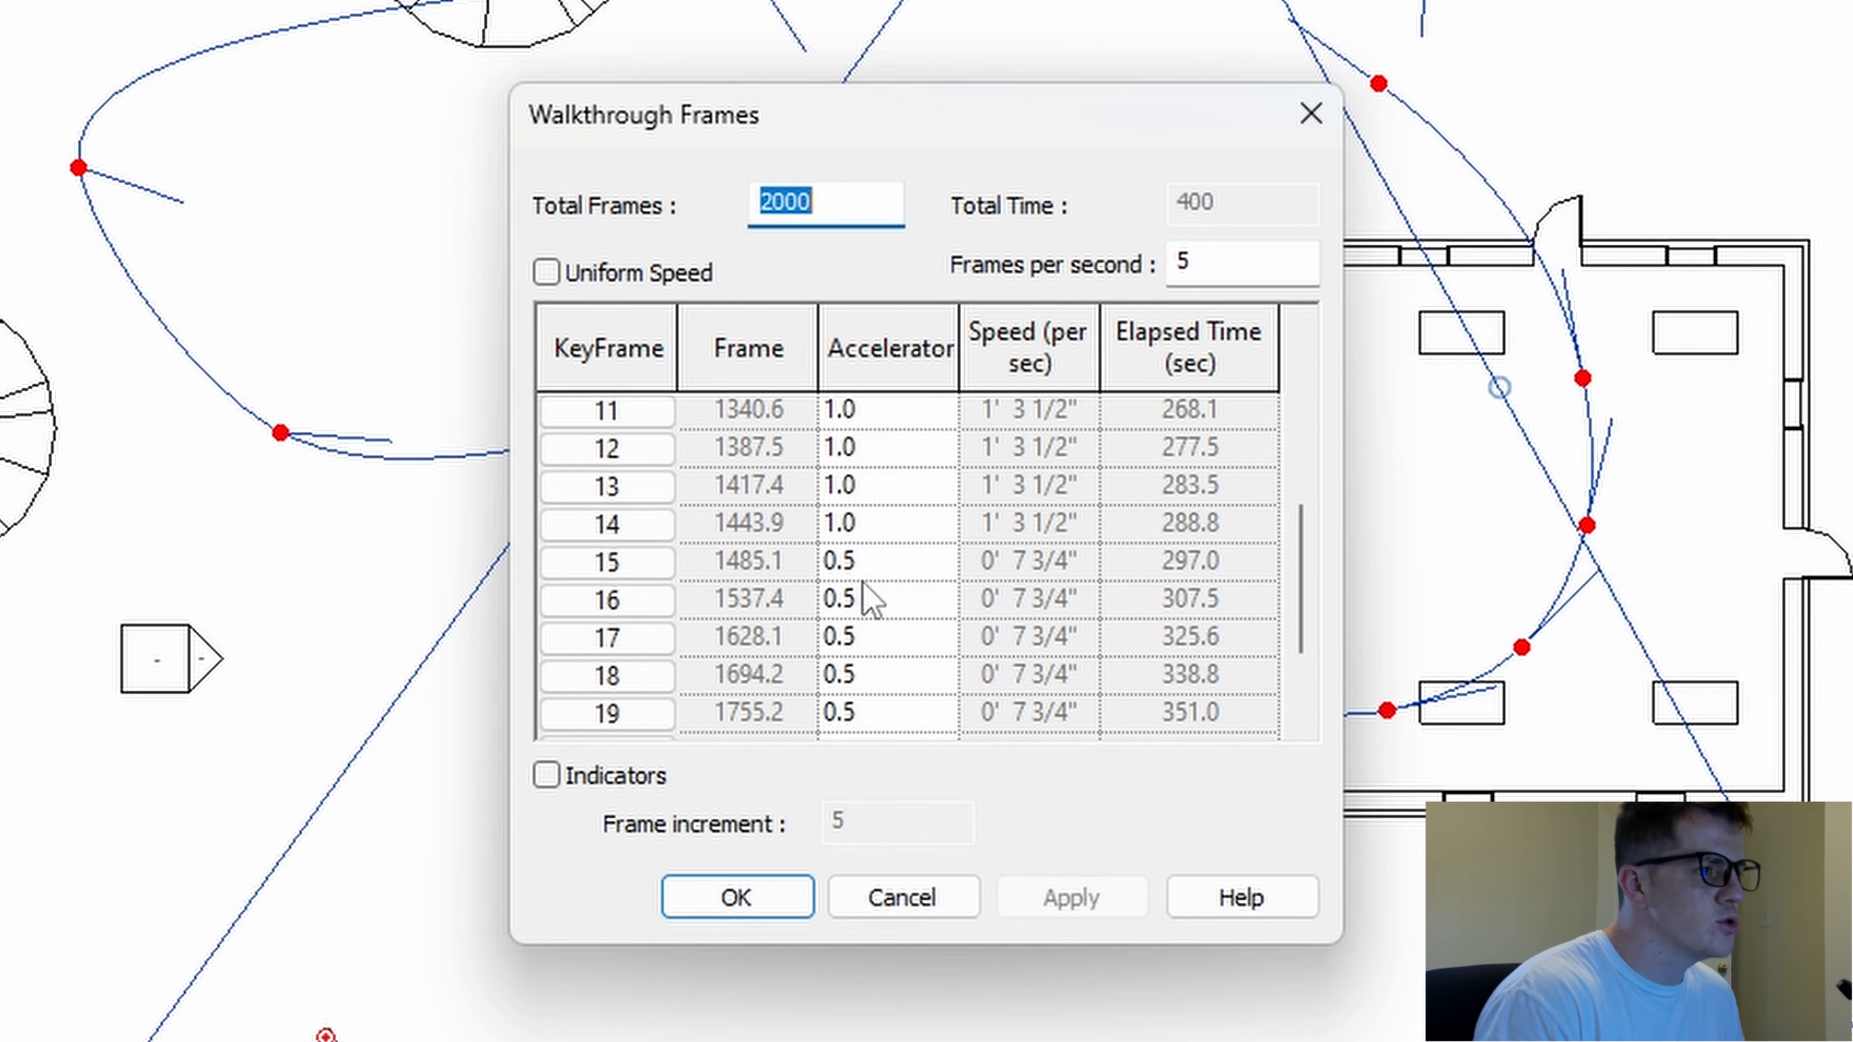
scroll(872, 601, "down", 1)
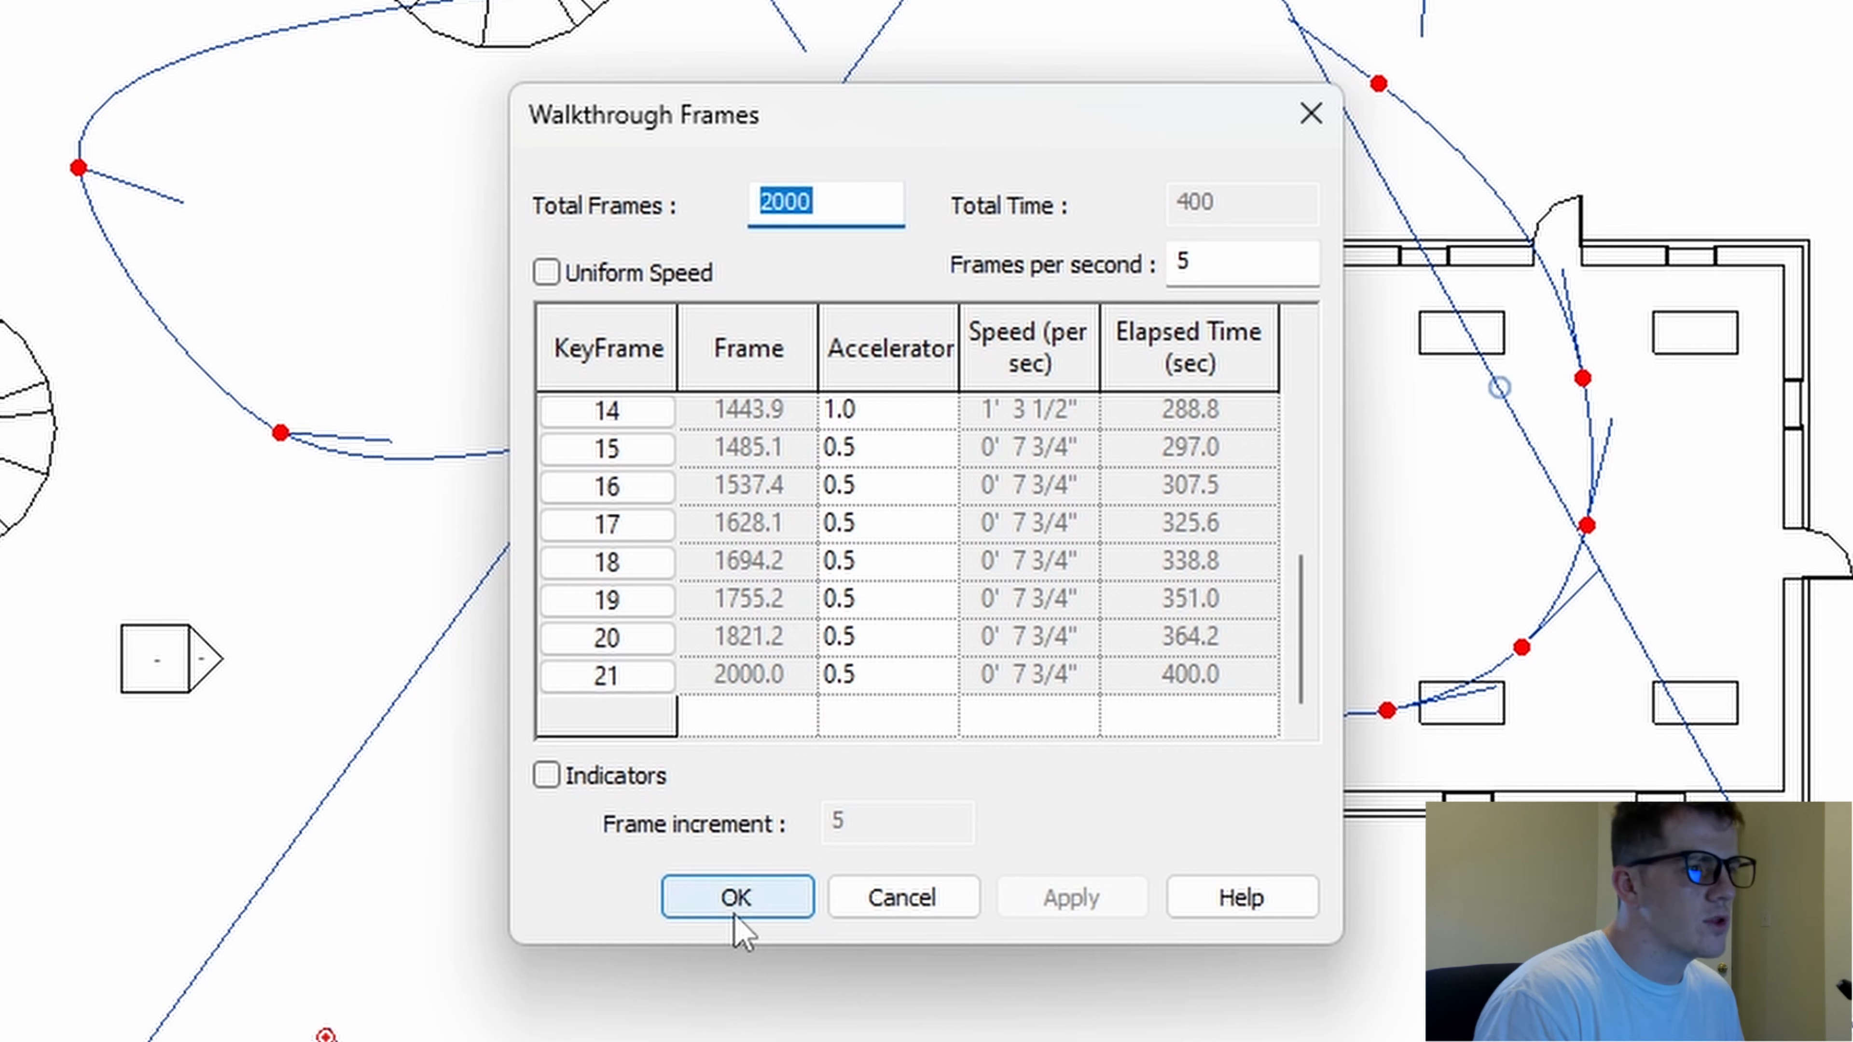
scroll(1073, 578, "up", 1)
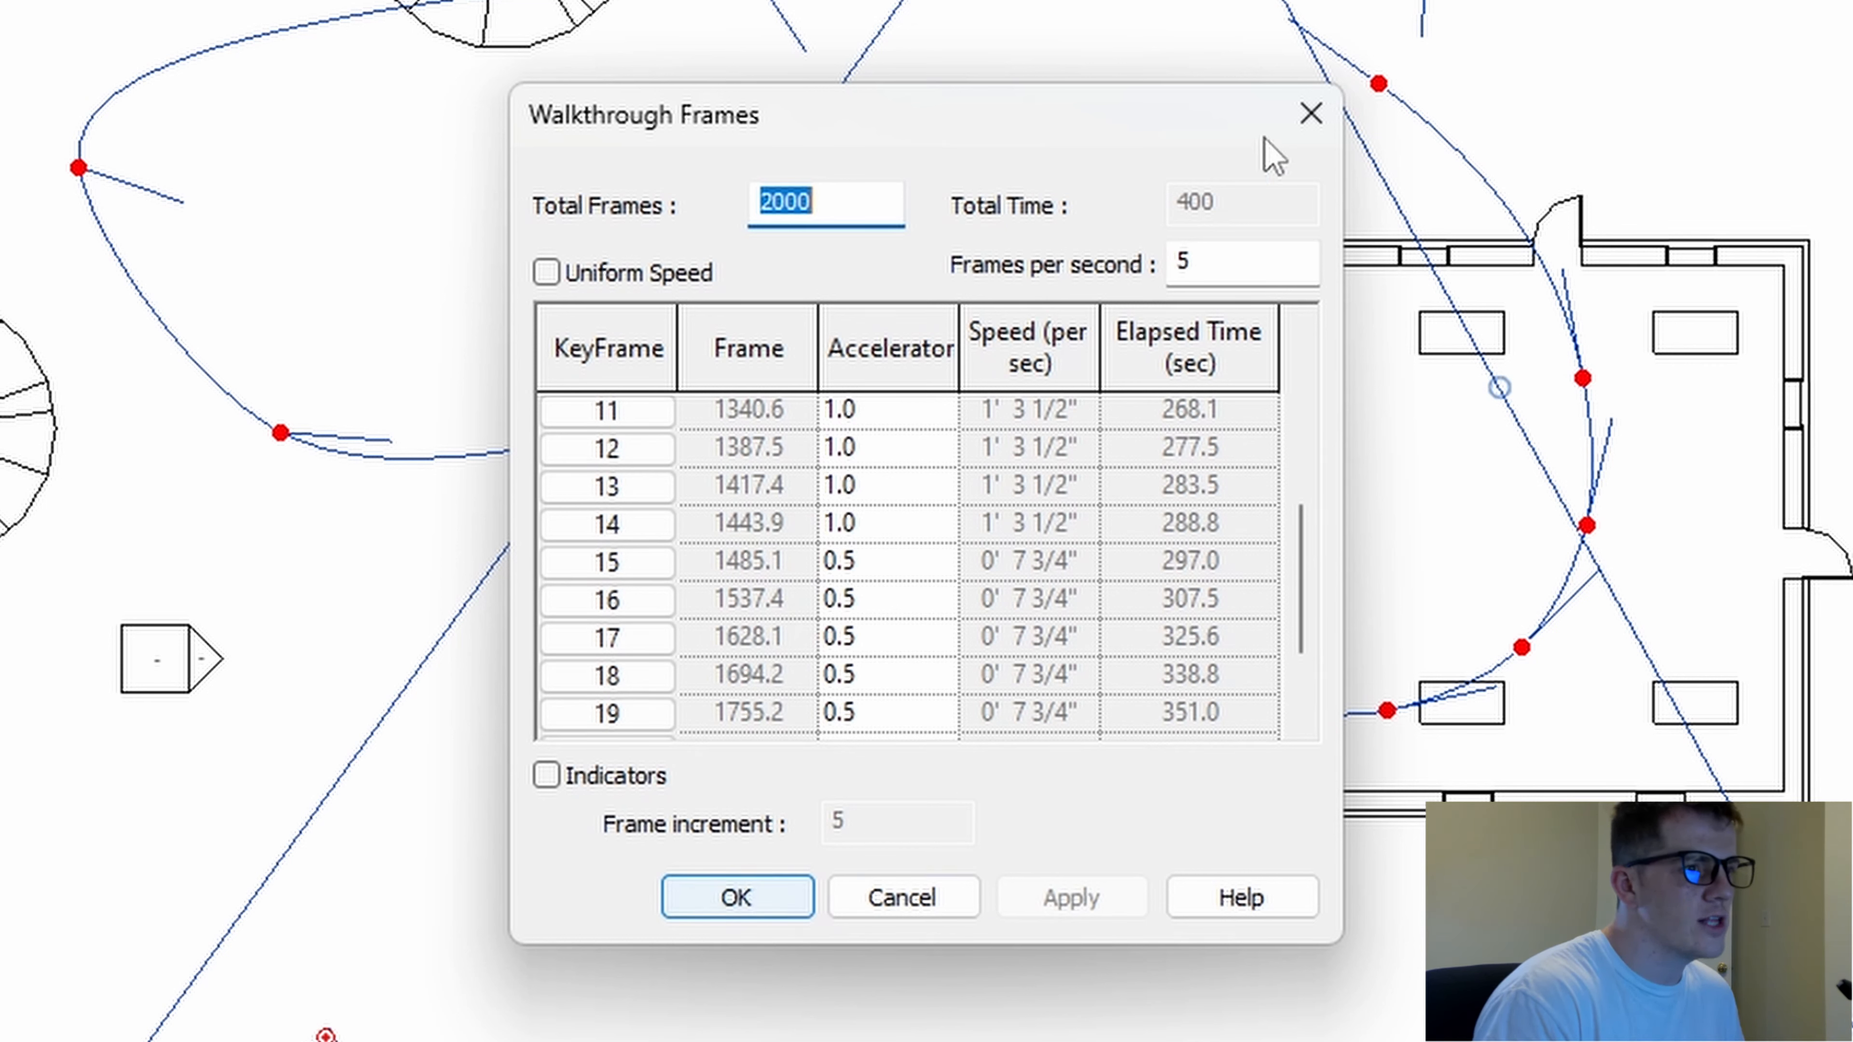
left_click(1310, 116)
- Step through the key frames to frame 1387.5 just inside the building and play the walkthrough from there in its camera view
left_click(1018, 40)
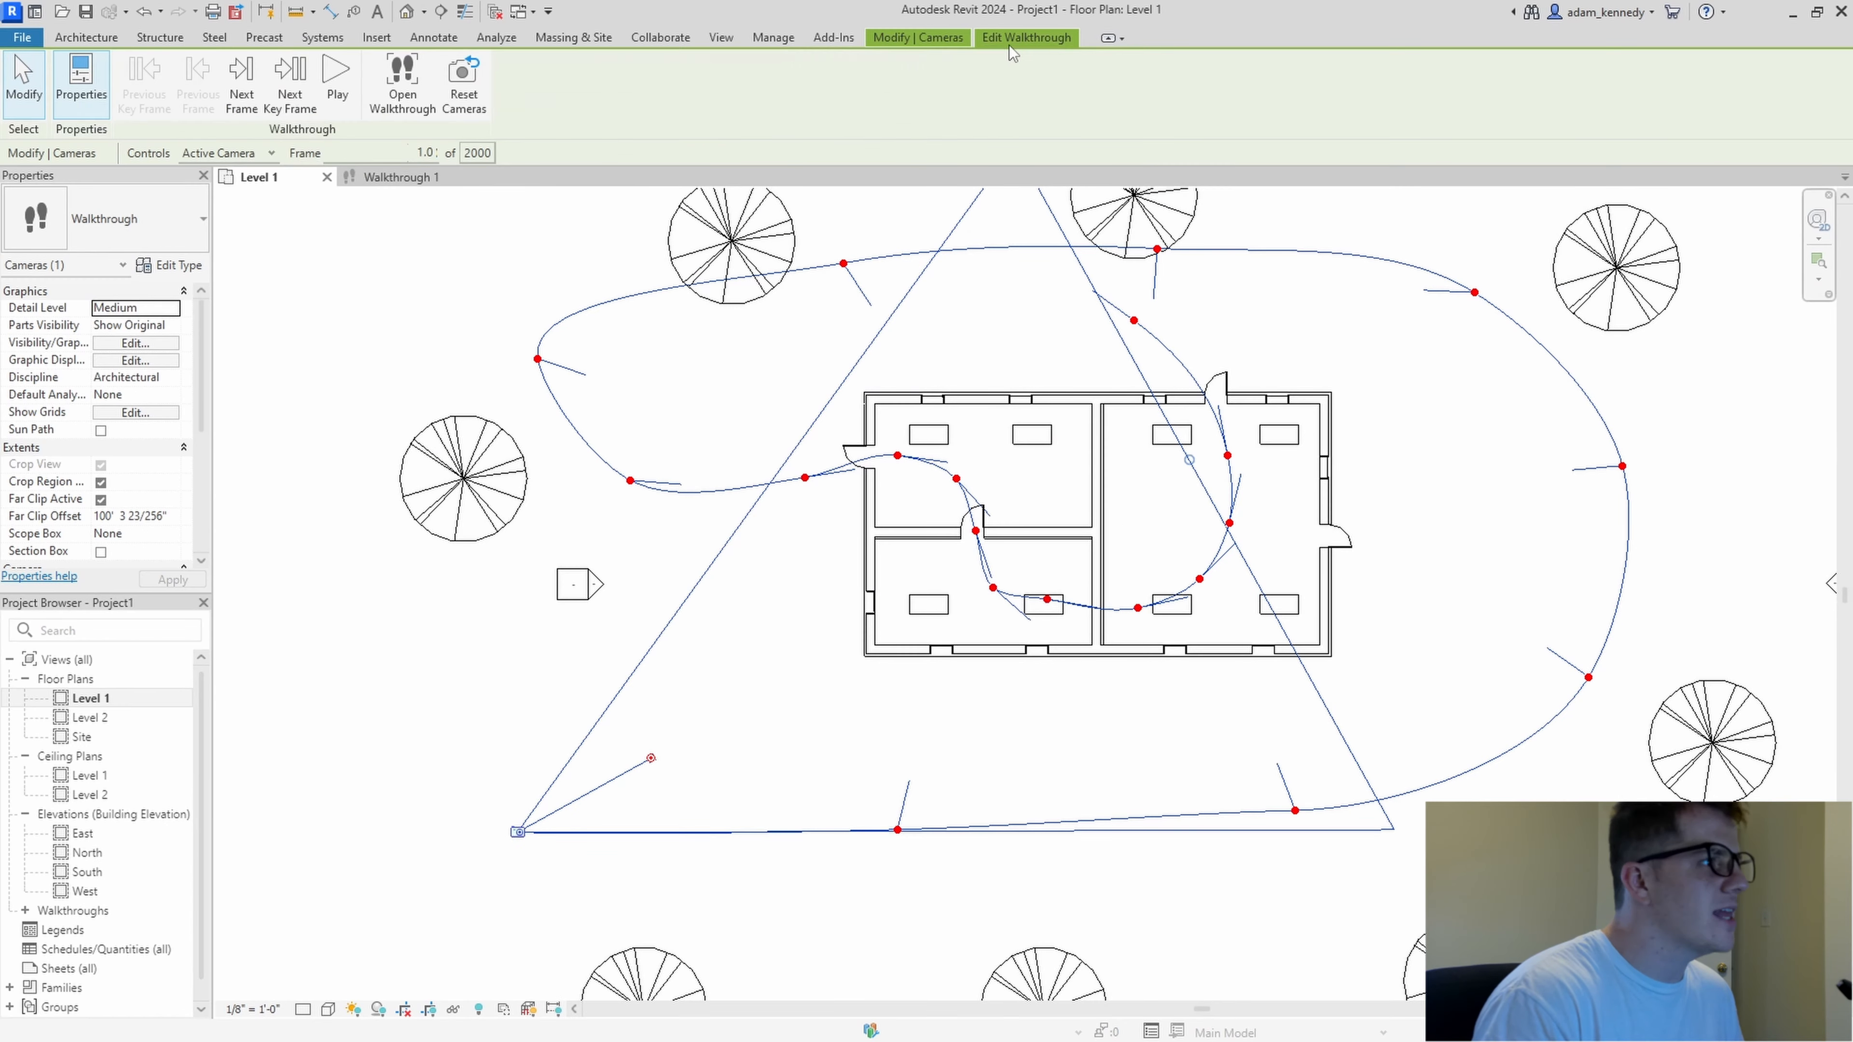
left_click(295, 88)
left_click(293, 87)
left_click(293, 87)
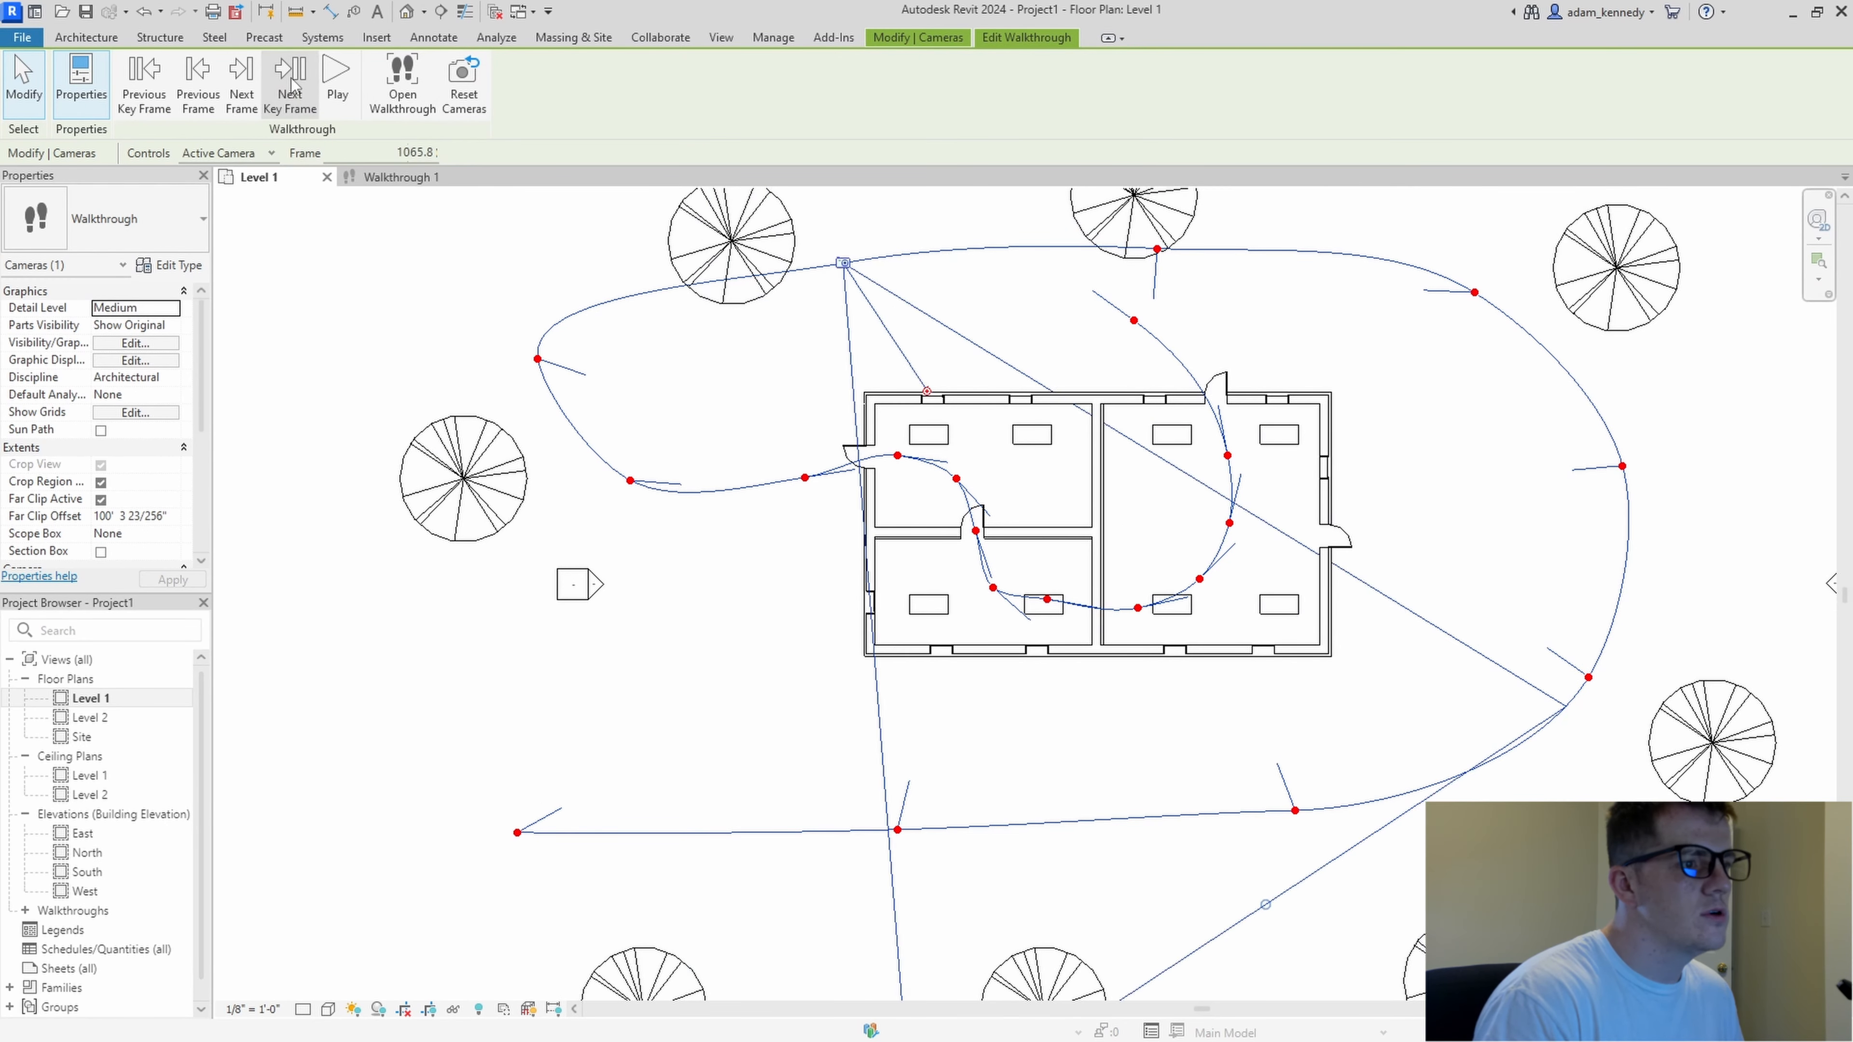
left_click(292, 86)
left_click(292, 86)
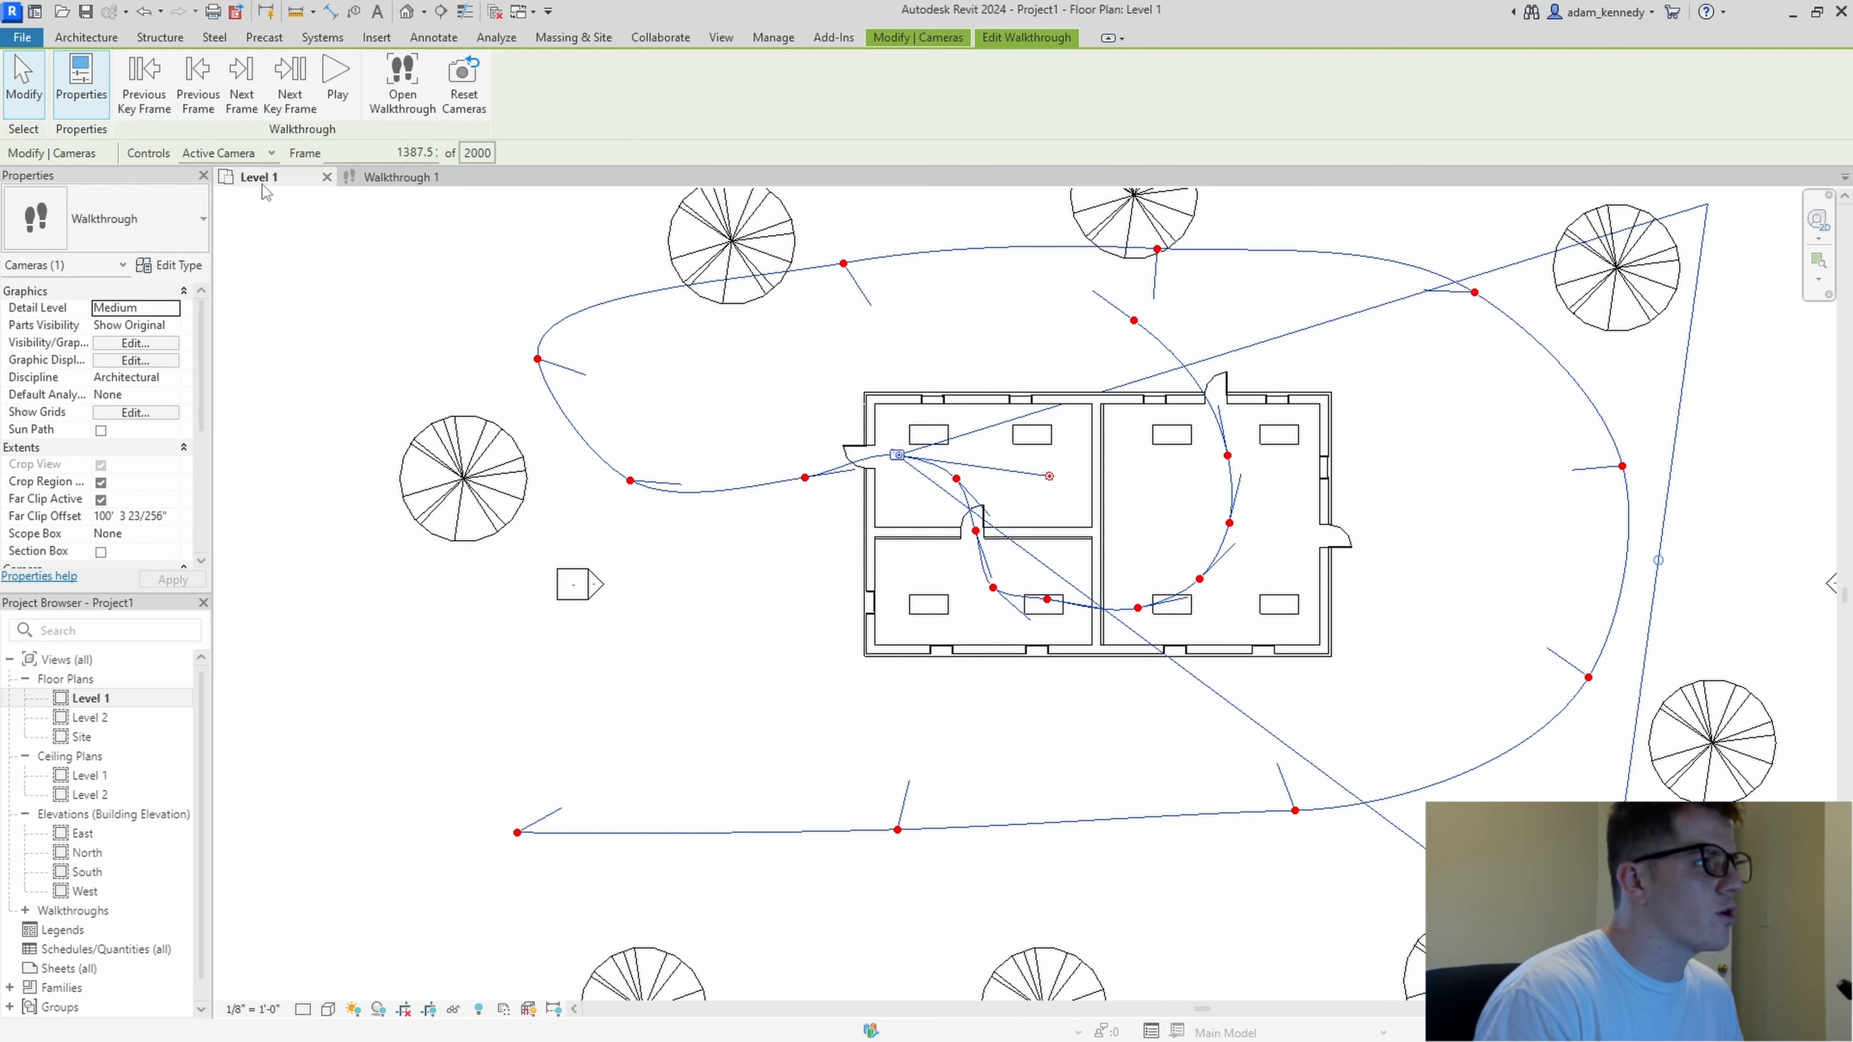
left_click(414, 180)
left_click(338, 78)
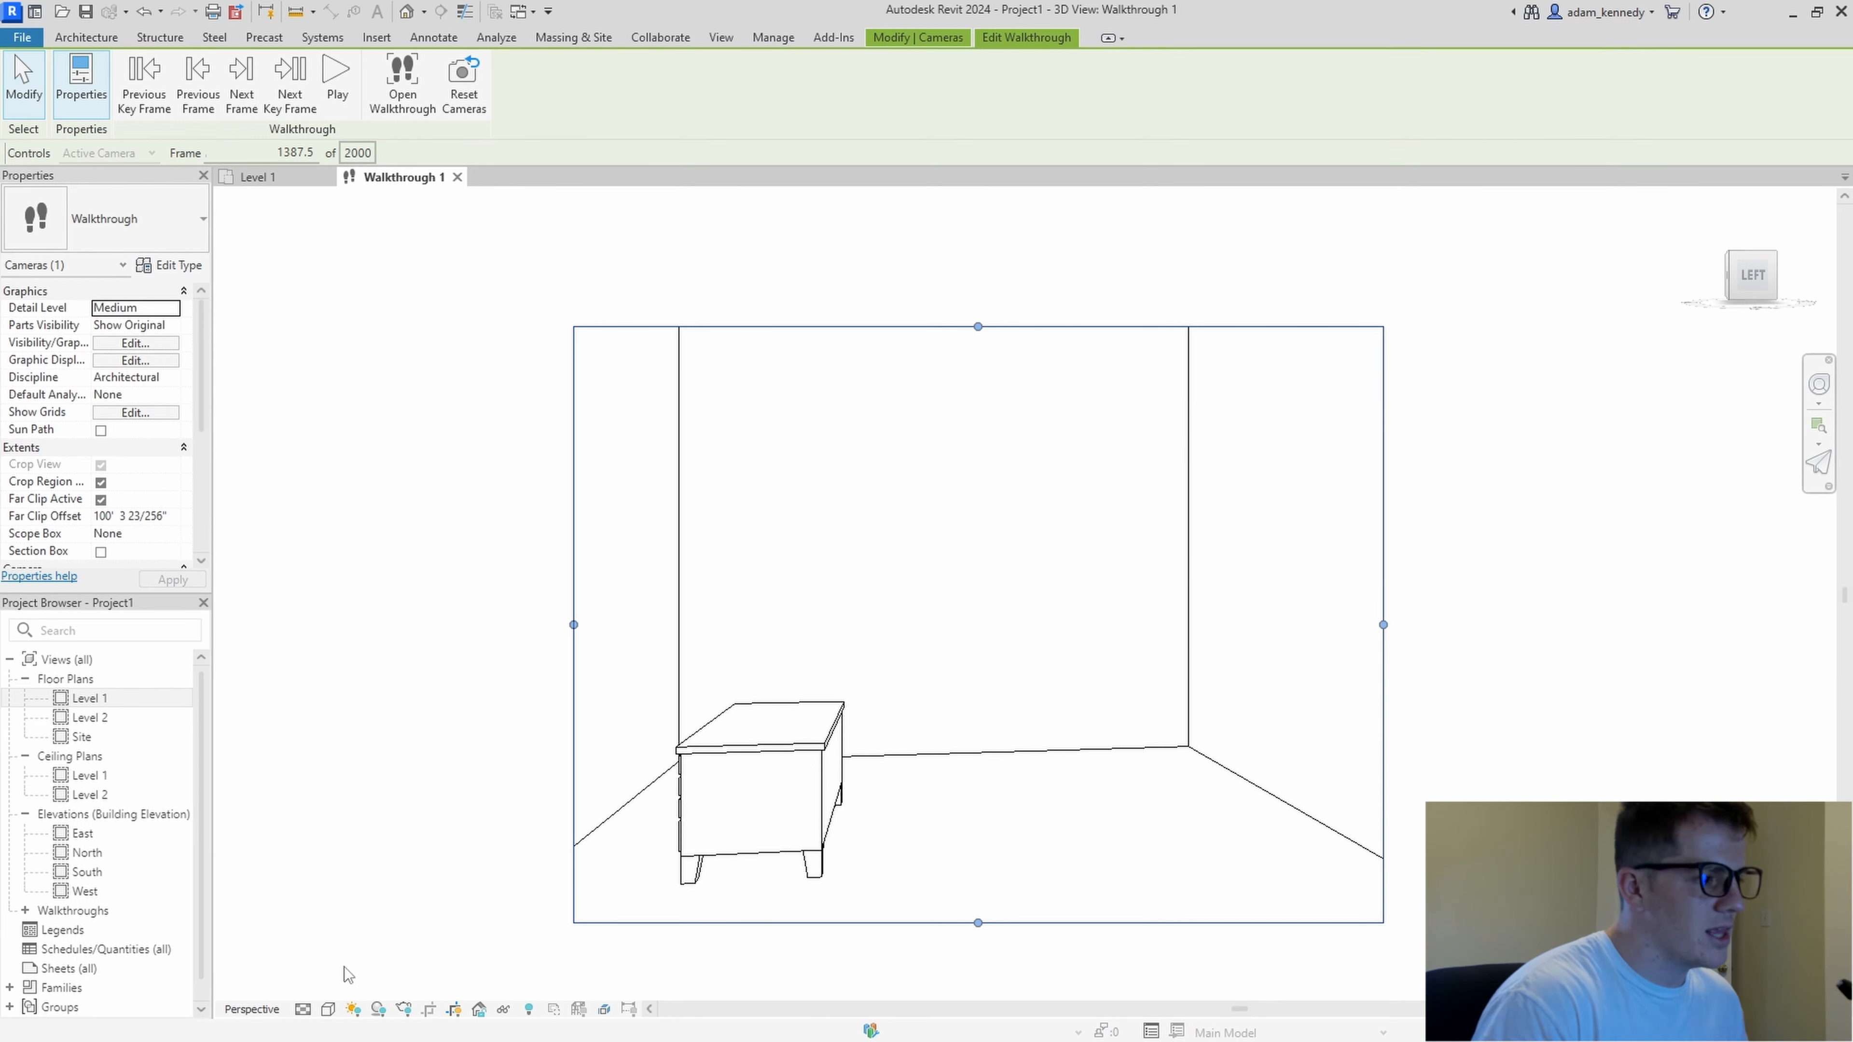
- Set the walkthrough view's visual style to Realistic
left_click(327, 1009)
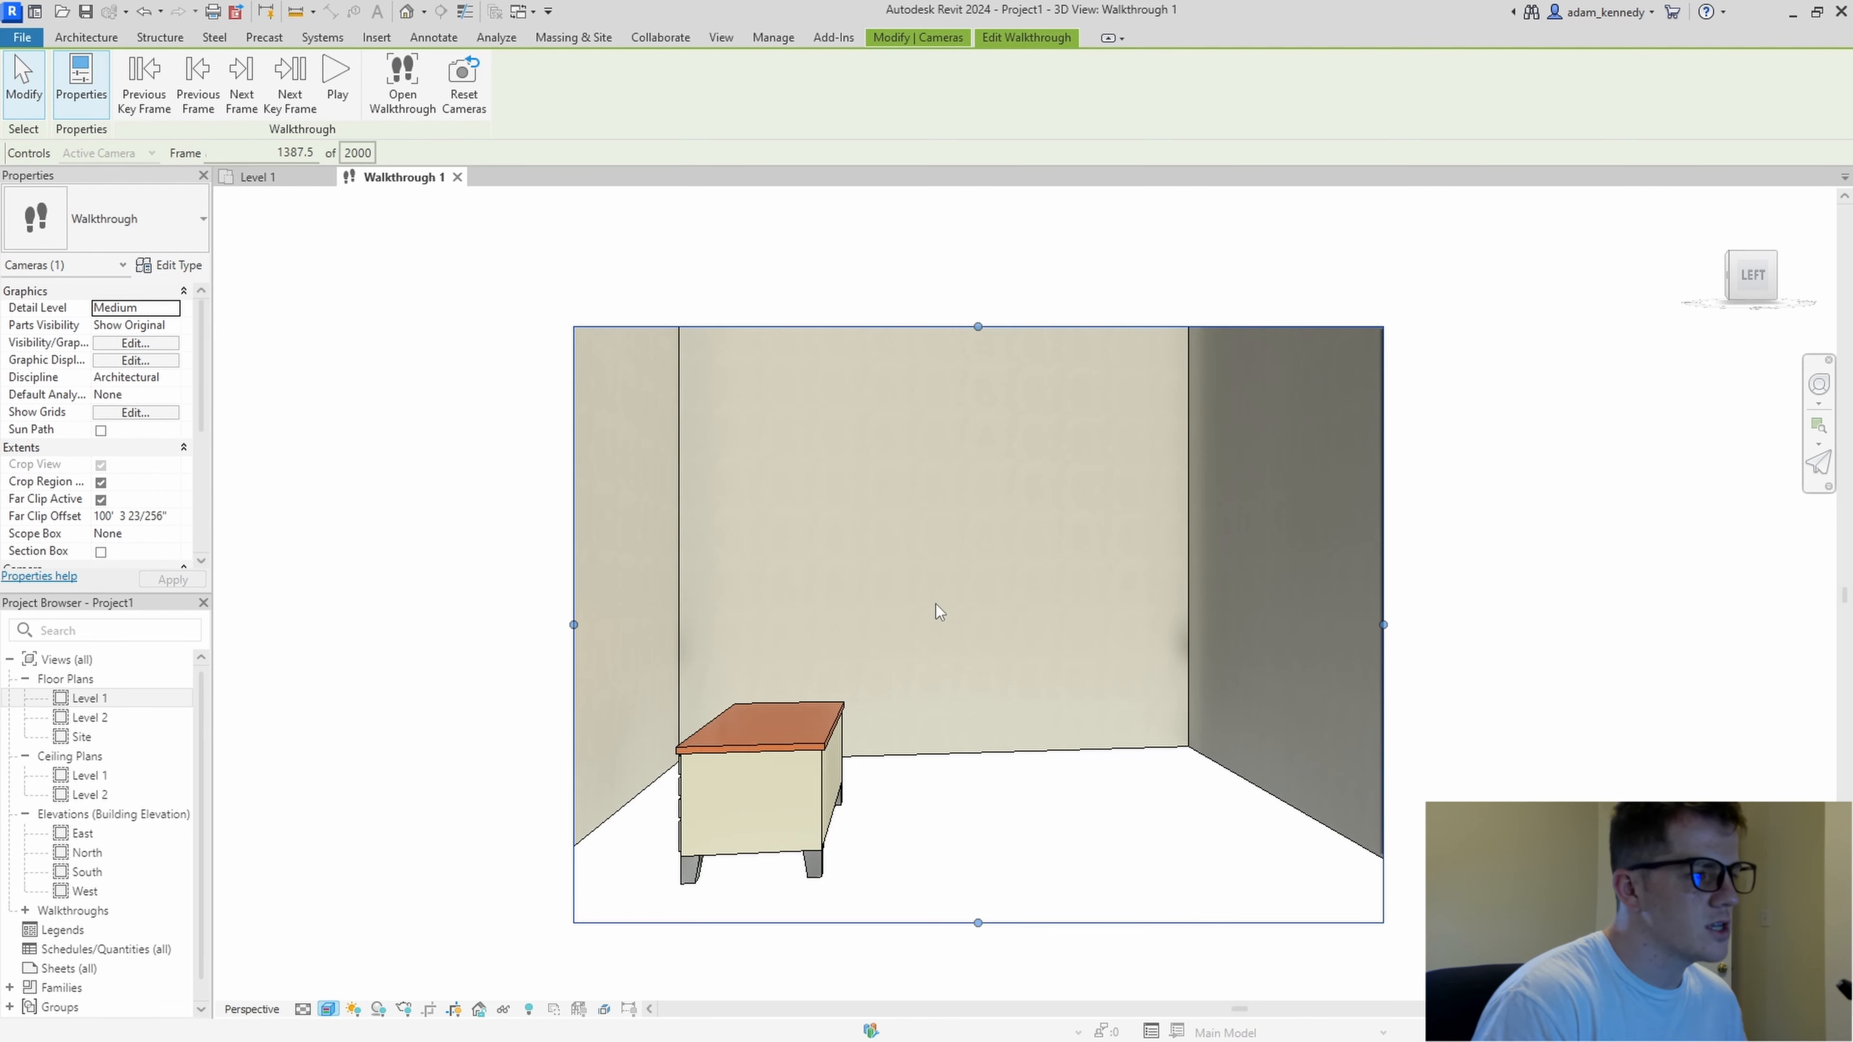
scroll(935, 603, "down", 1)
scroll(941, 606, "up", 2)
scroll(1070, 820, "down", 1)
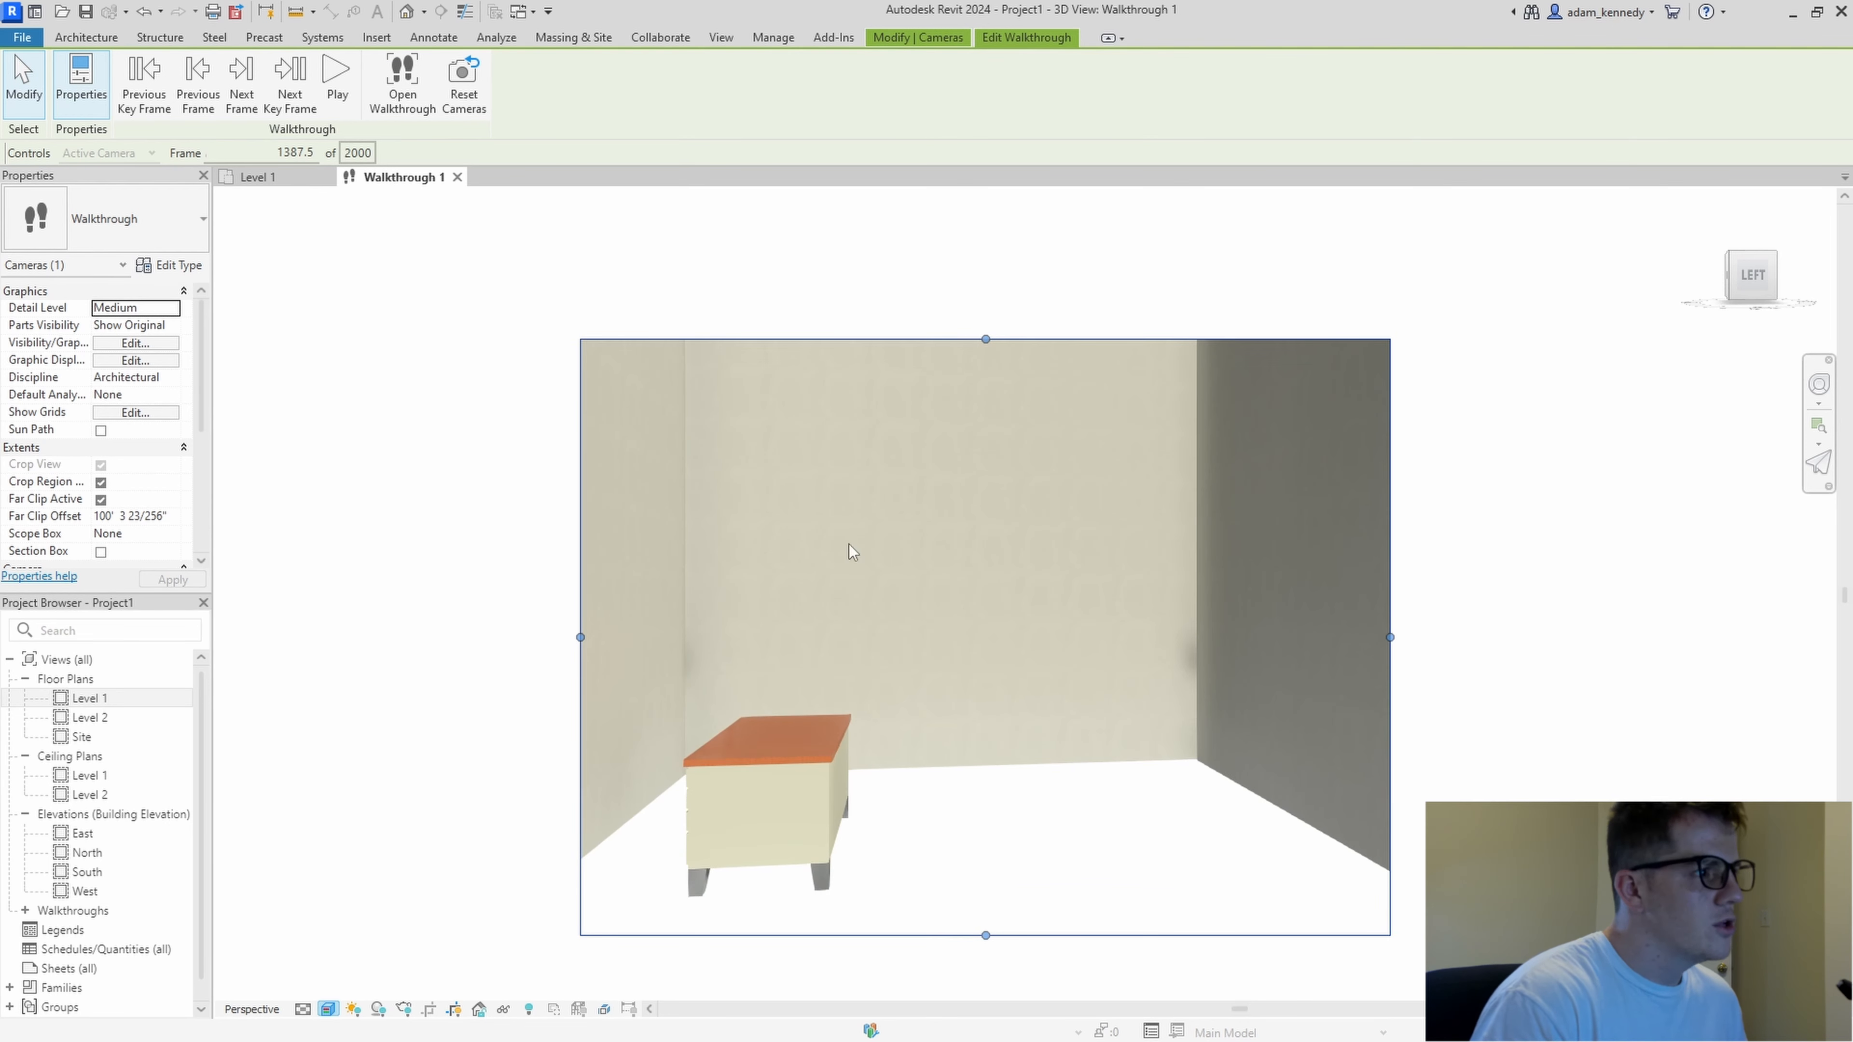
- Return the walkthrough to frame 1 and play it in the new visual style
left_click(294, 152)
type("1")
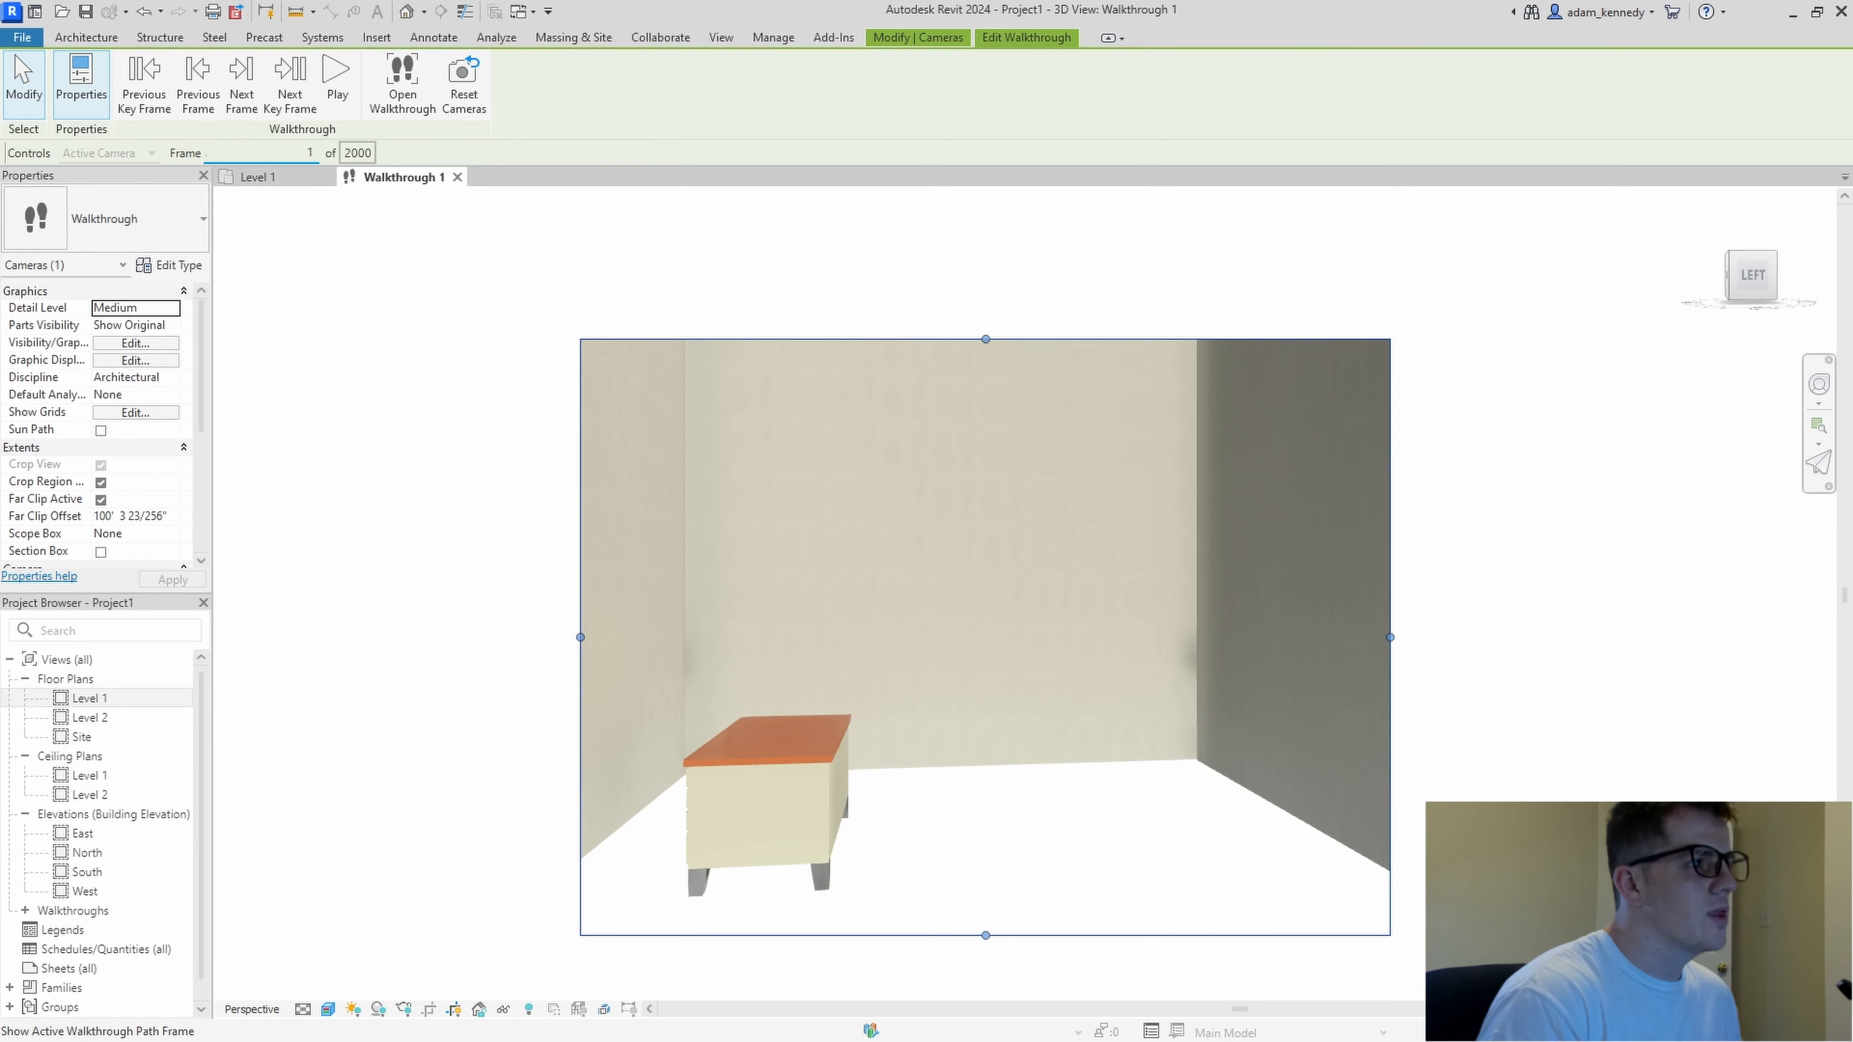
key("Return")
left_click(337, 81)
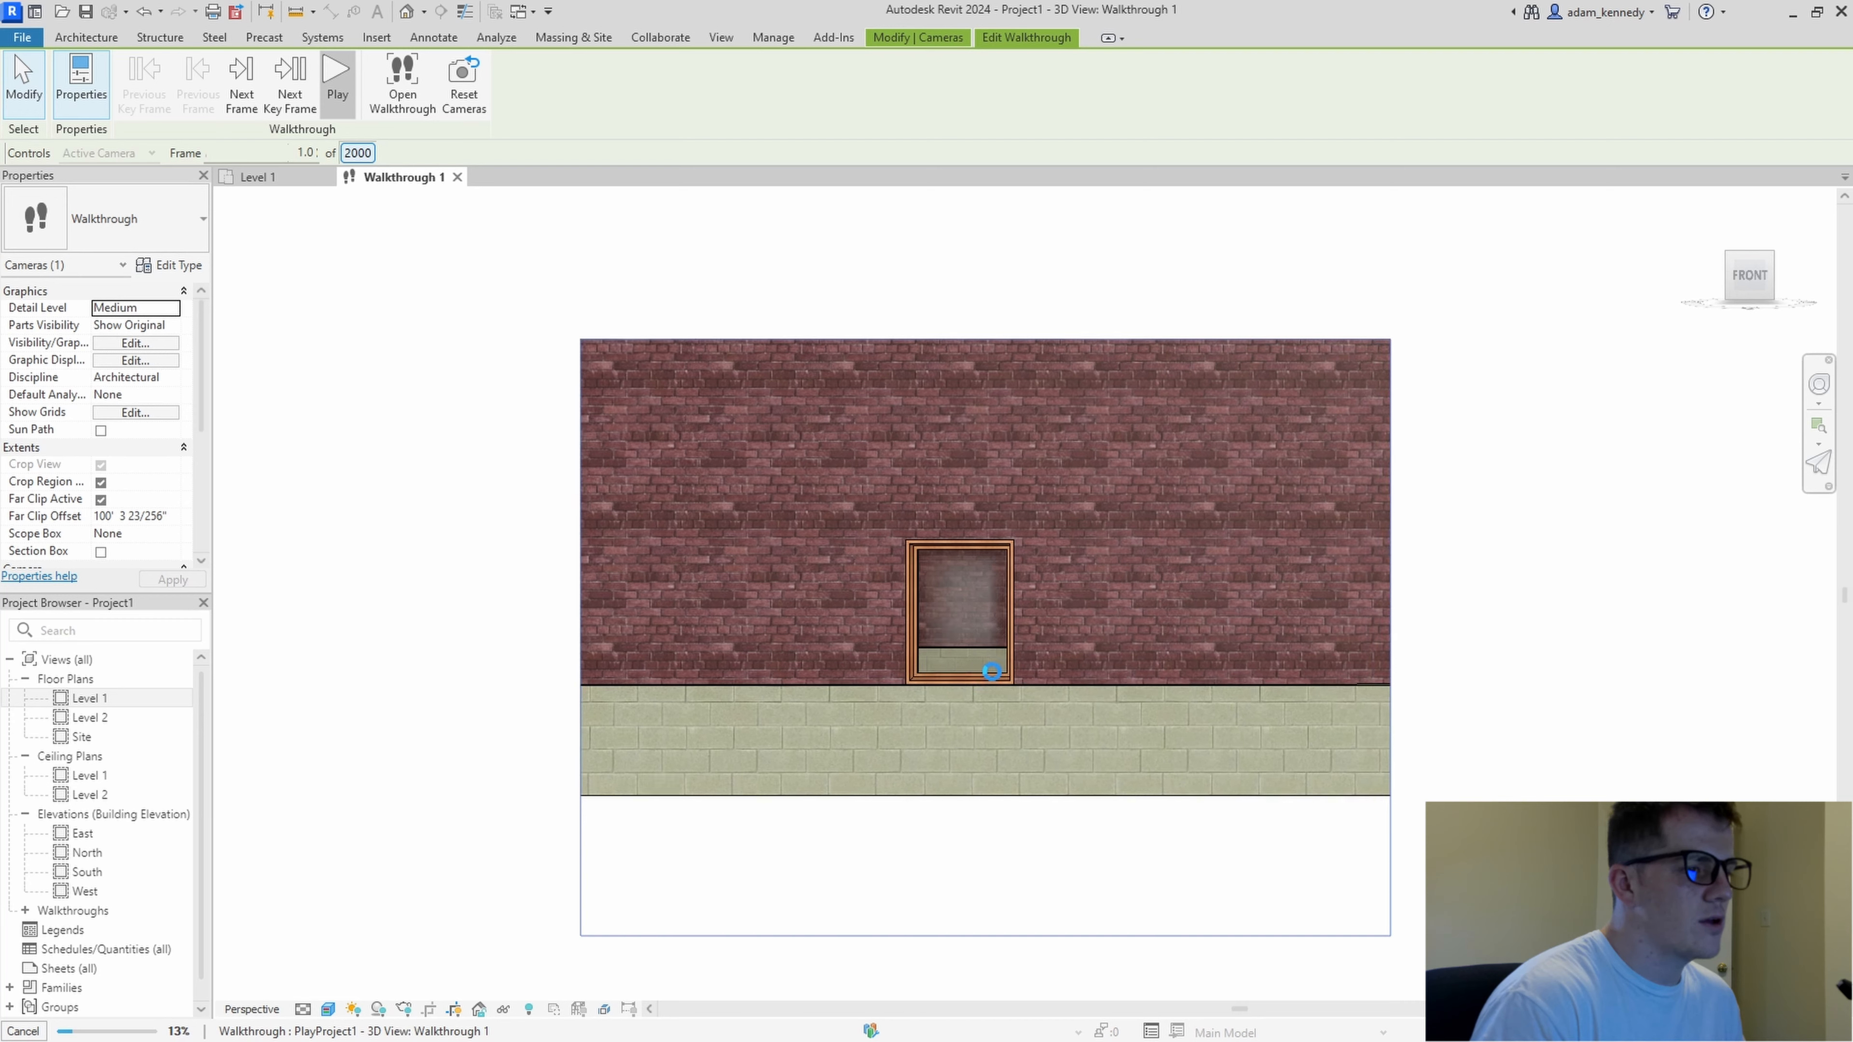
- Interrupt the running walkthrough playback and stop the operation
key("Escape")
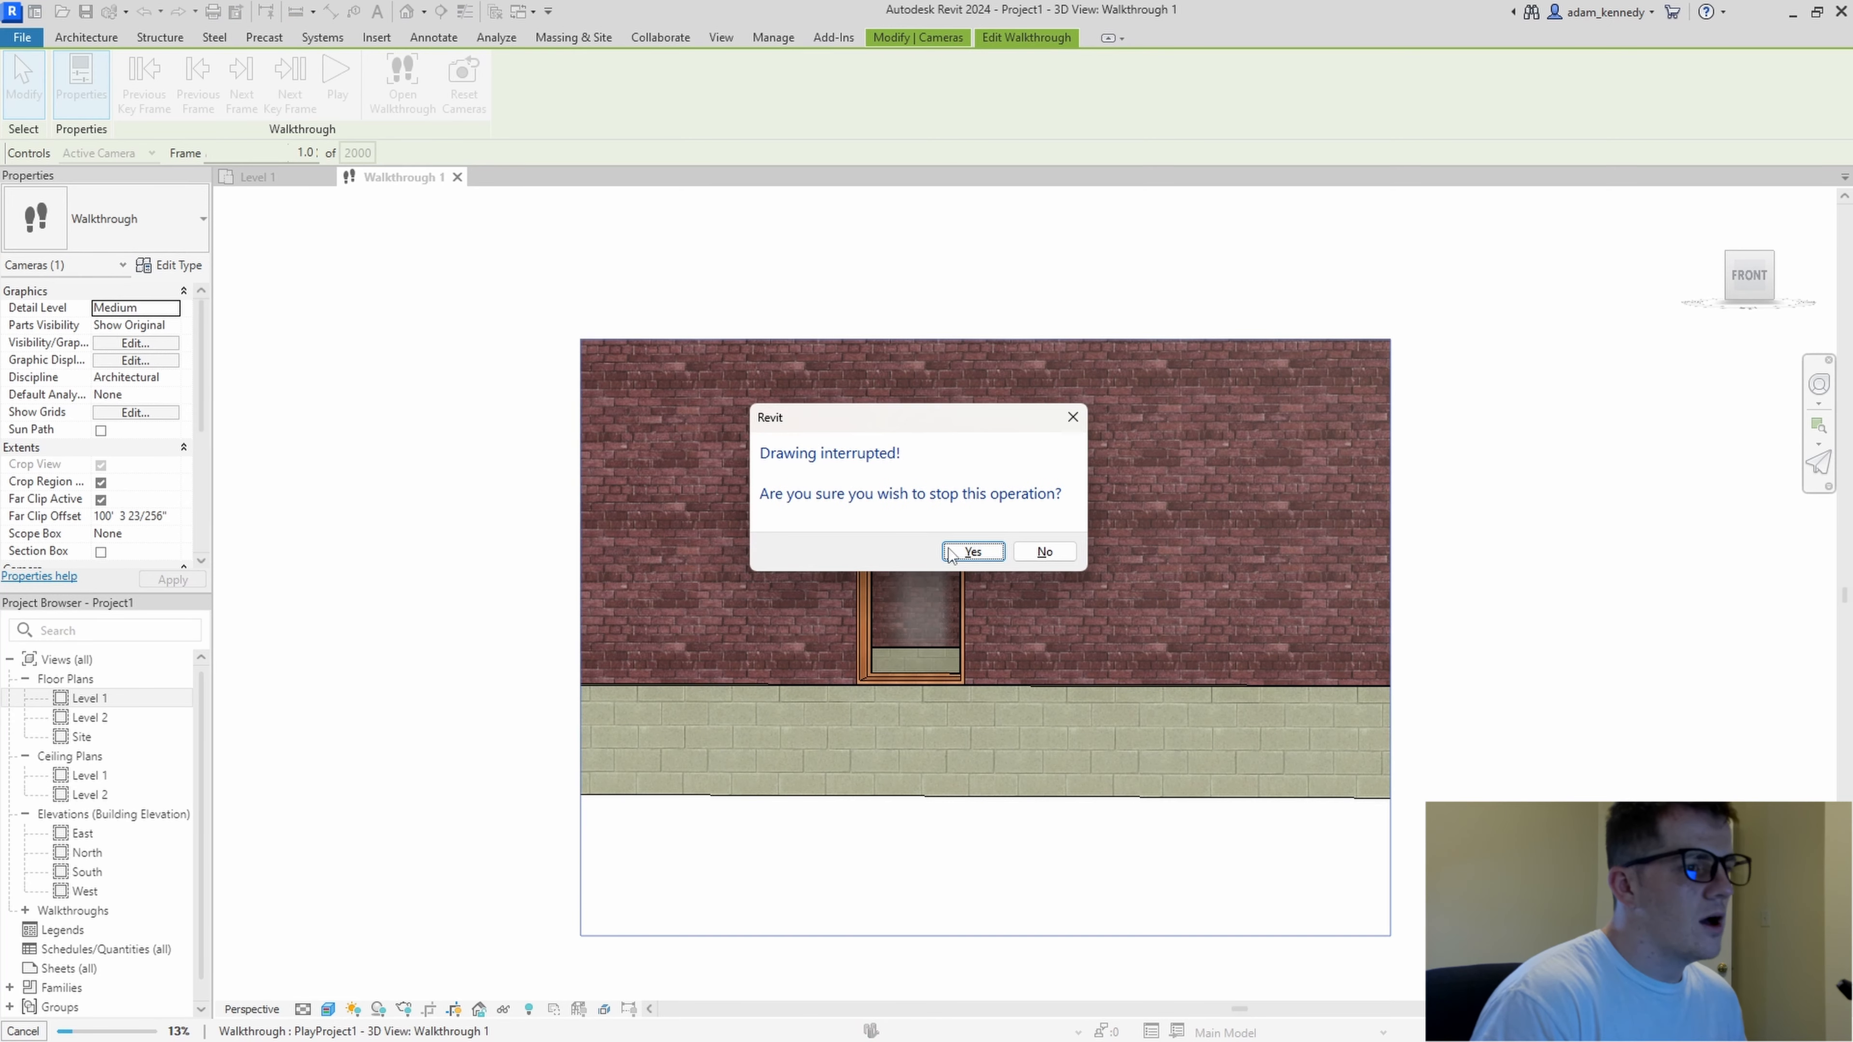
left_click(972, 552)
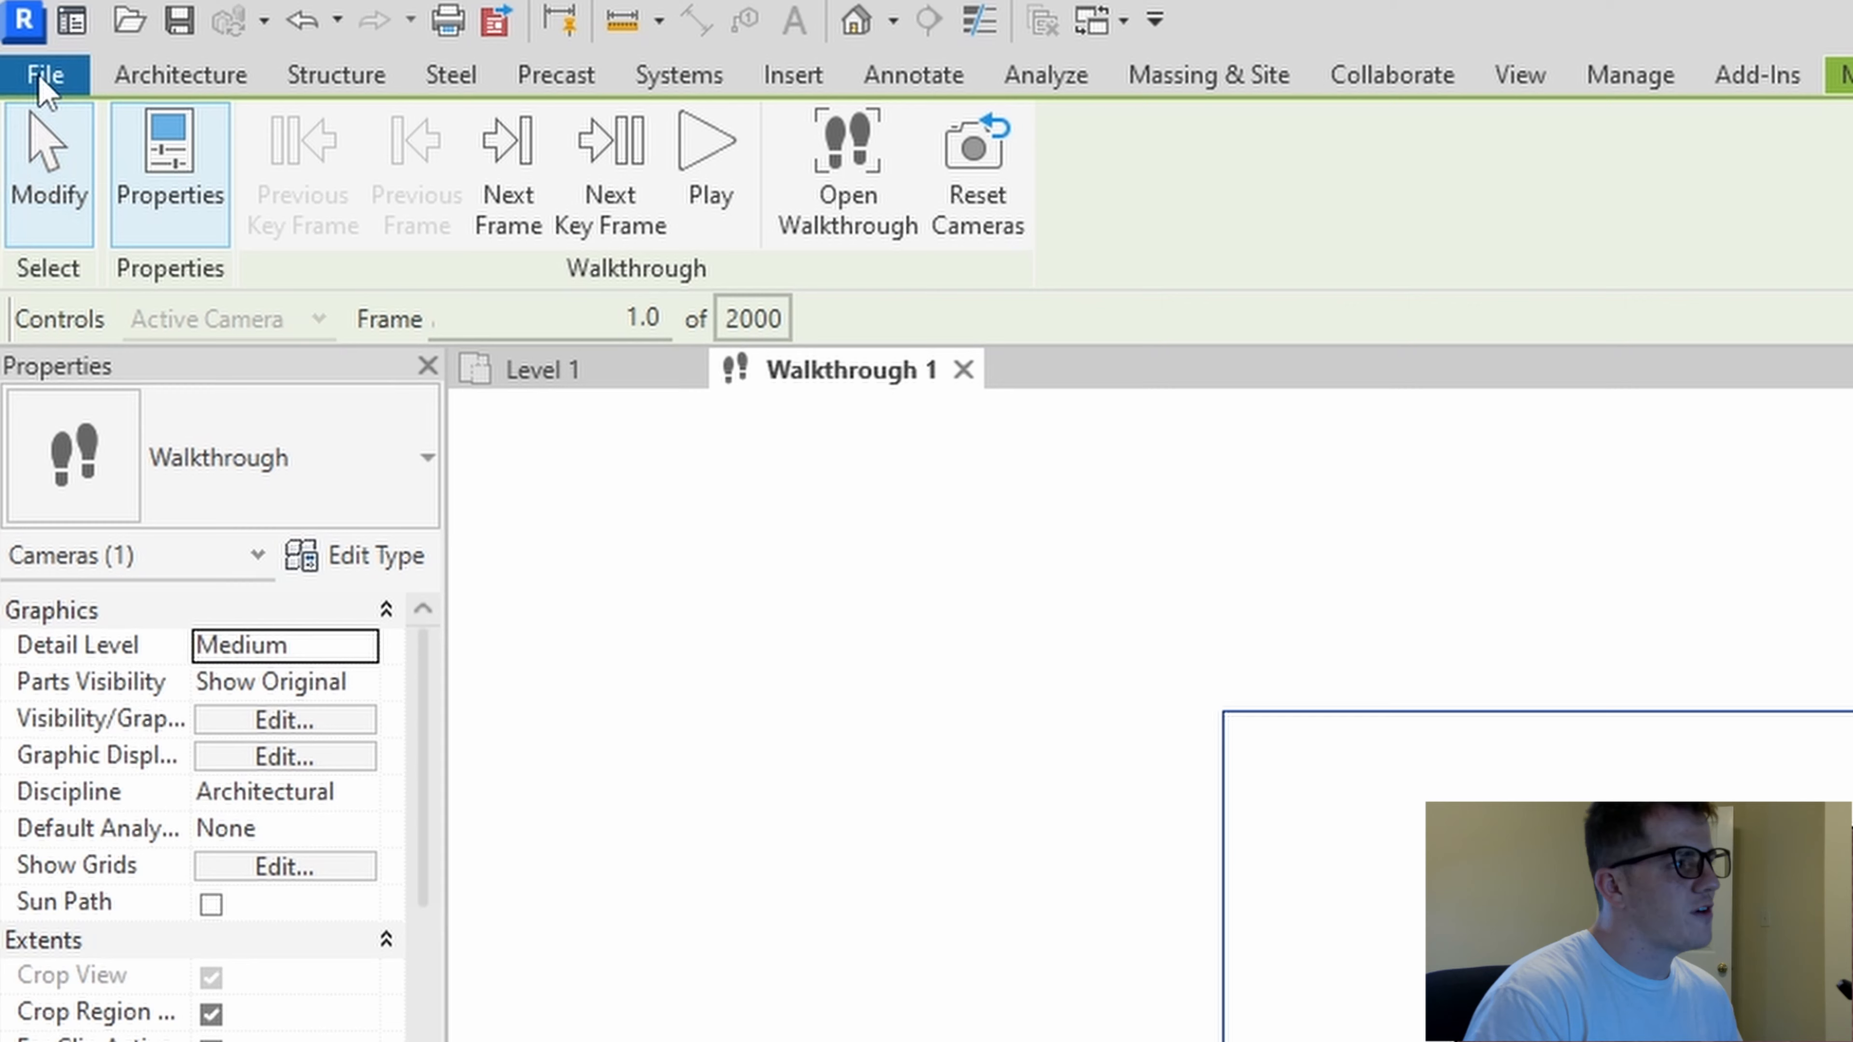
- Start a walkthrough animation export of all frames at 5 frames/sec with the Realistic with Edges visual style
left_click(43, 79)
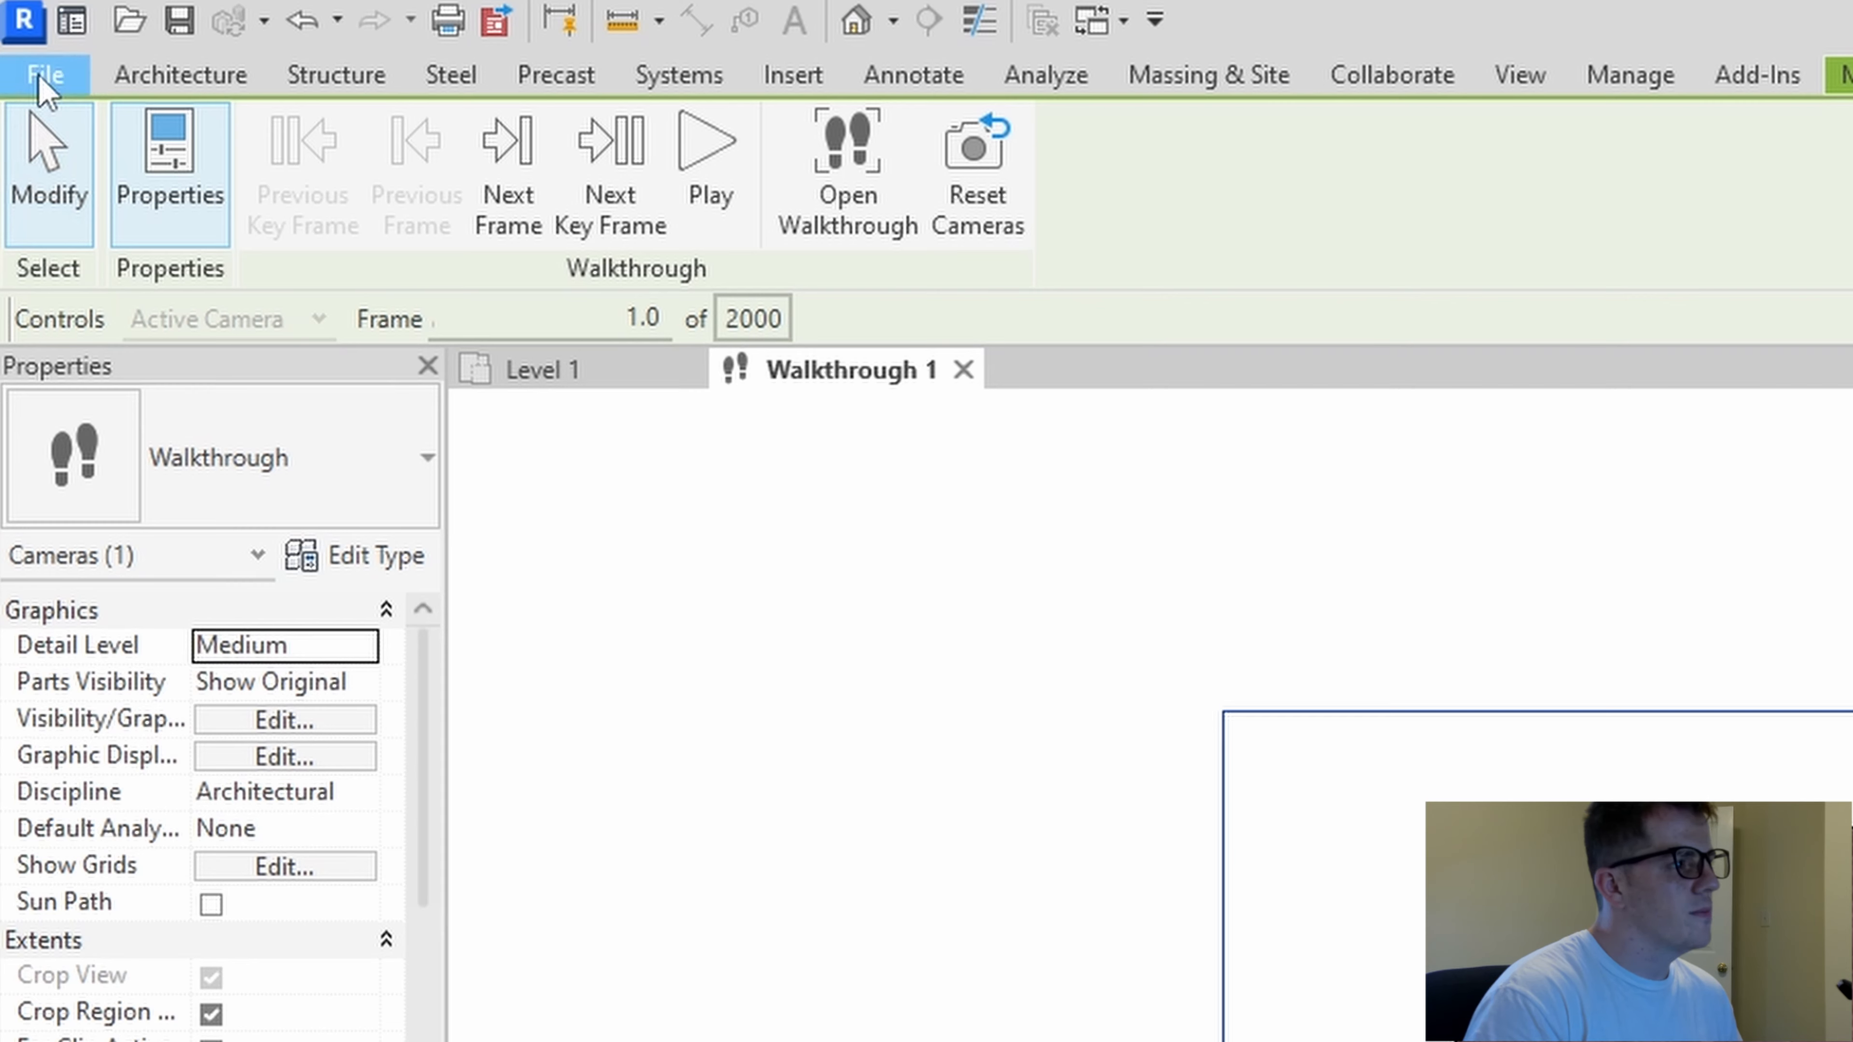
mouse_move(267, 651)
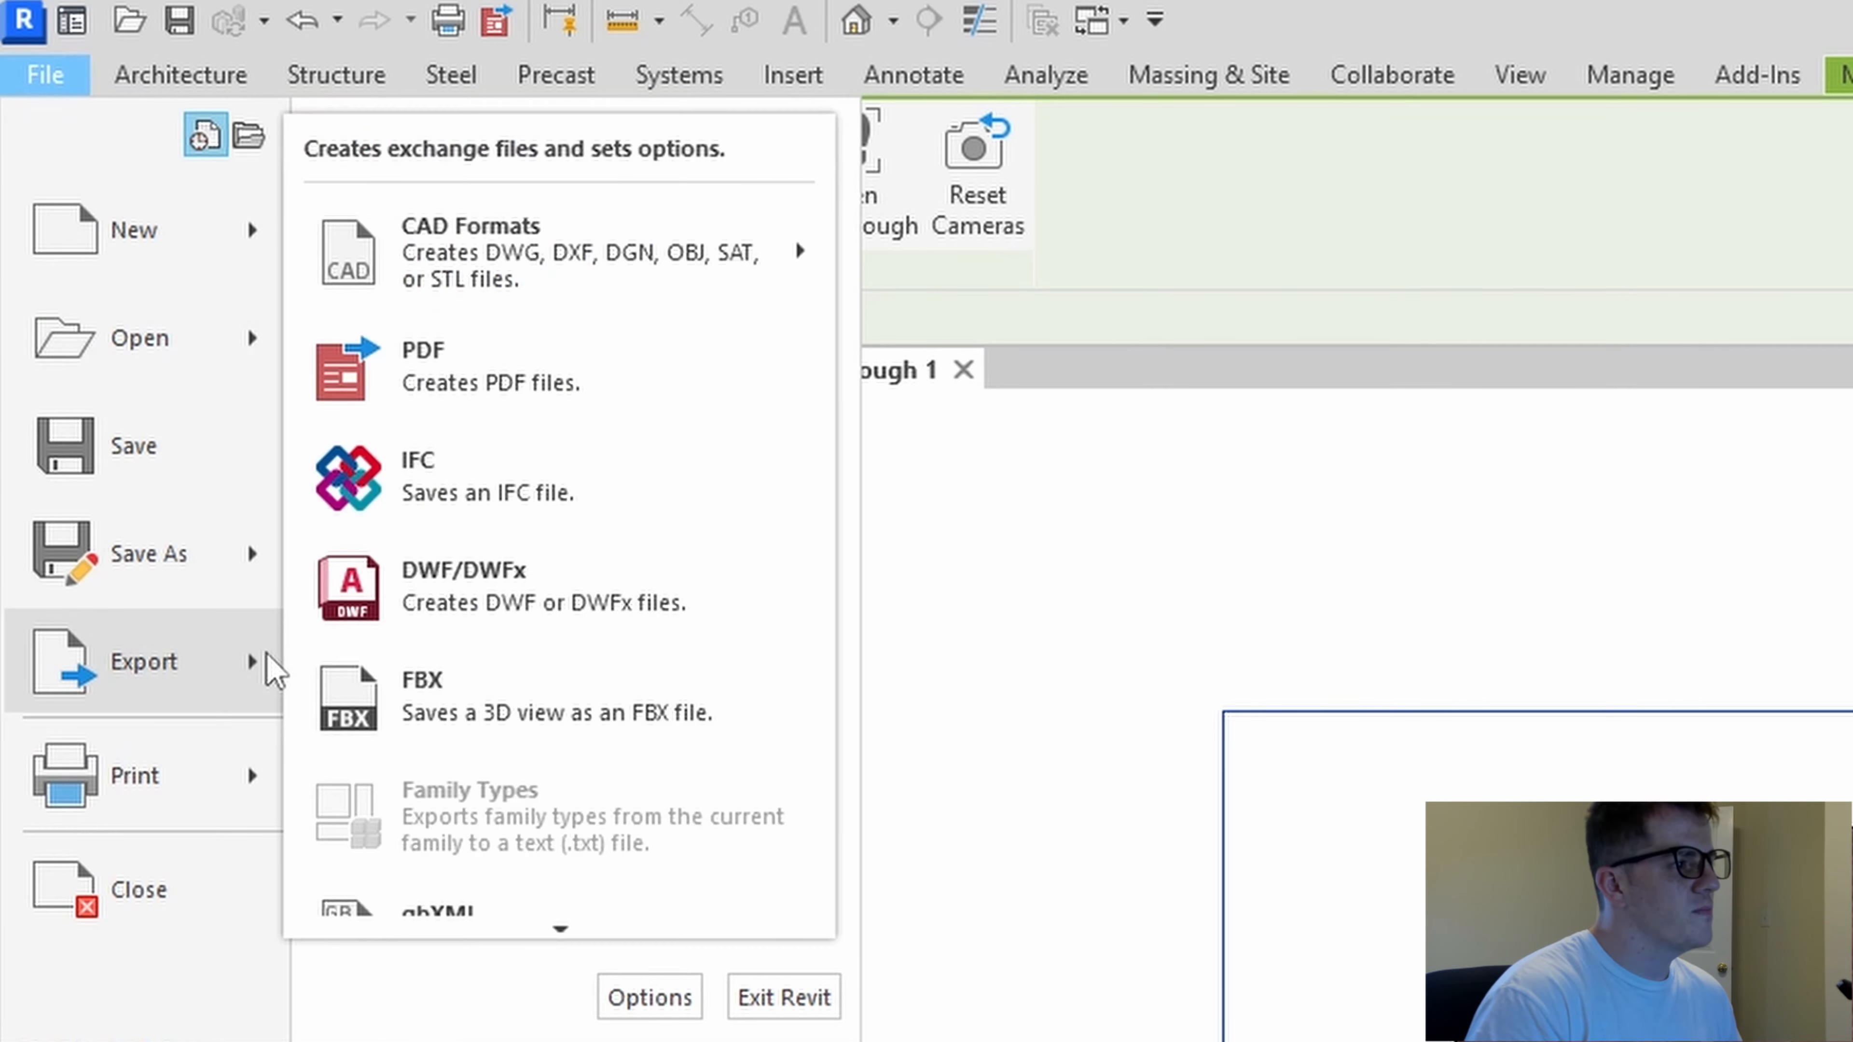
mouse_move(563, 931)
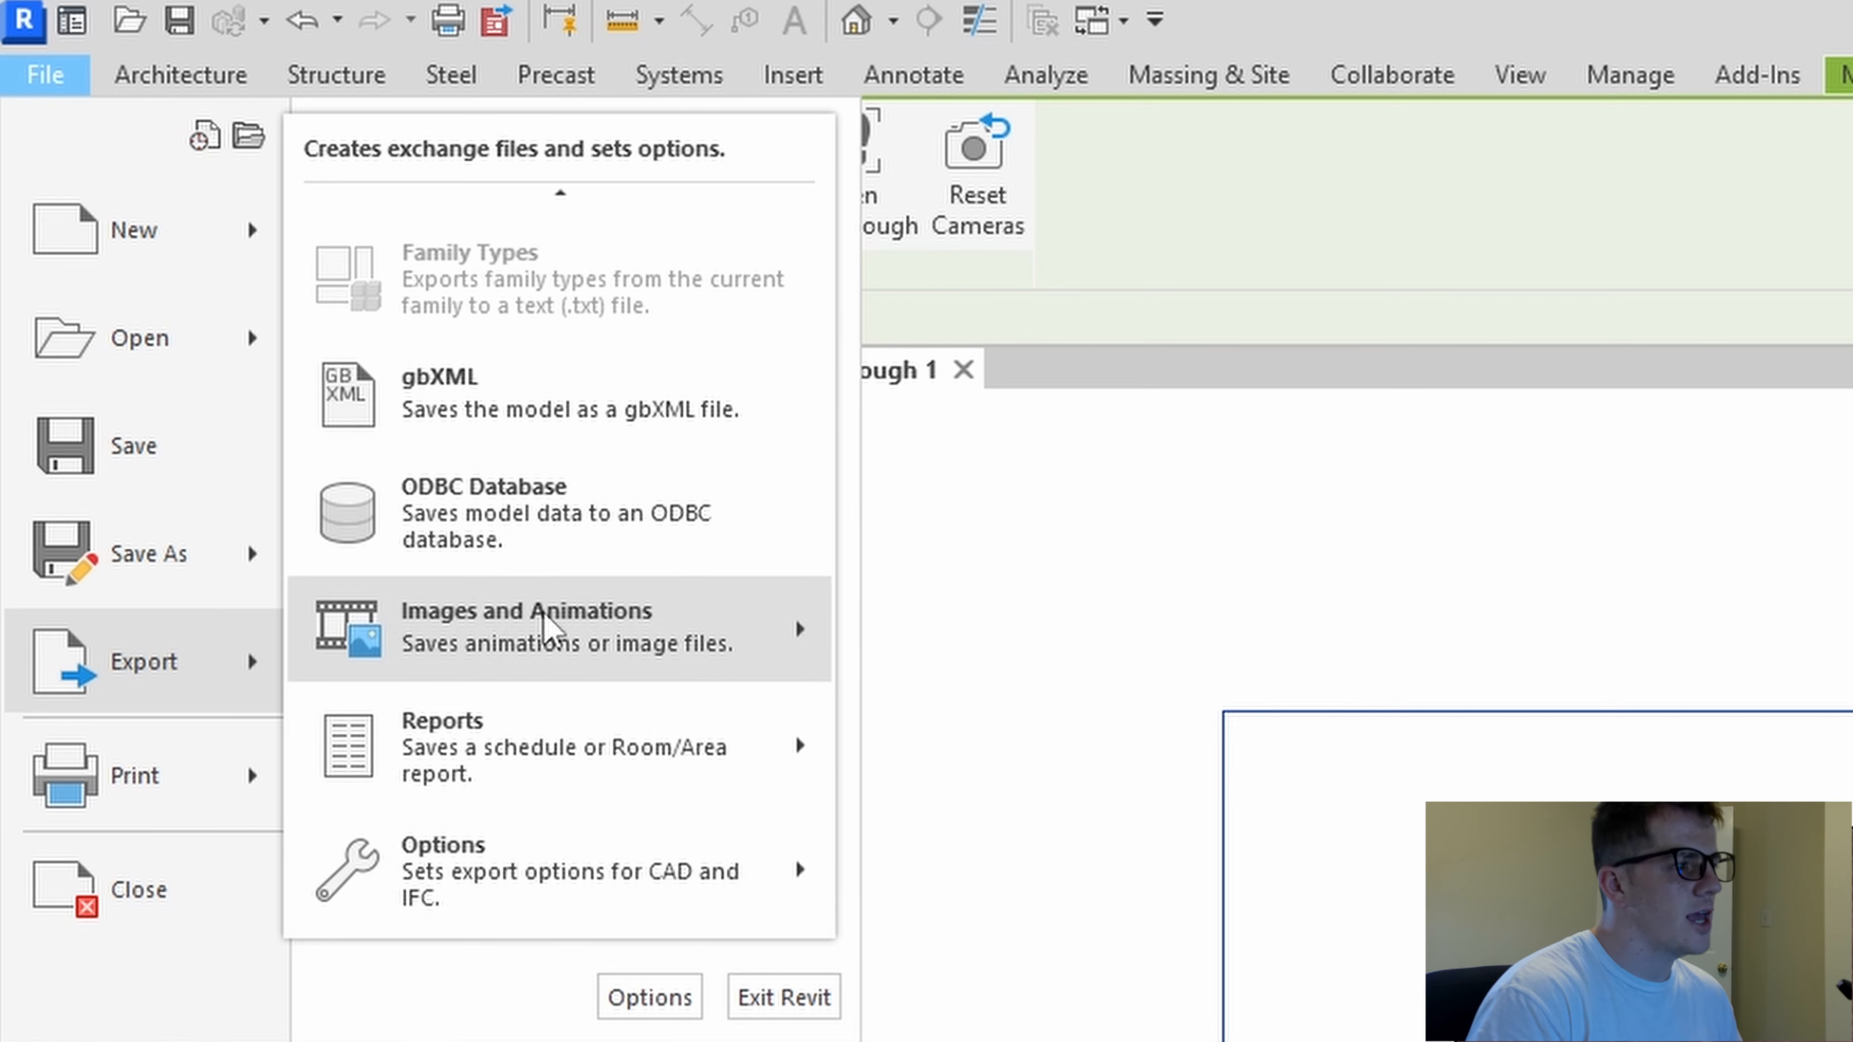
mouse_move(538, 629)
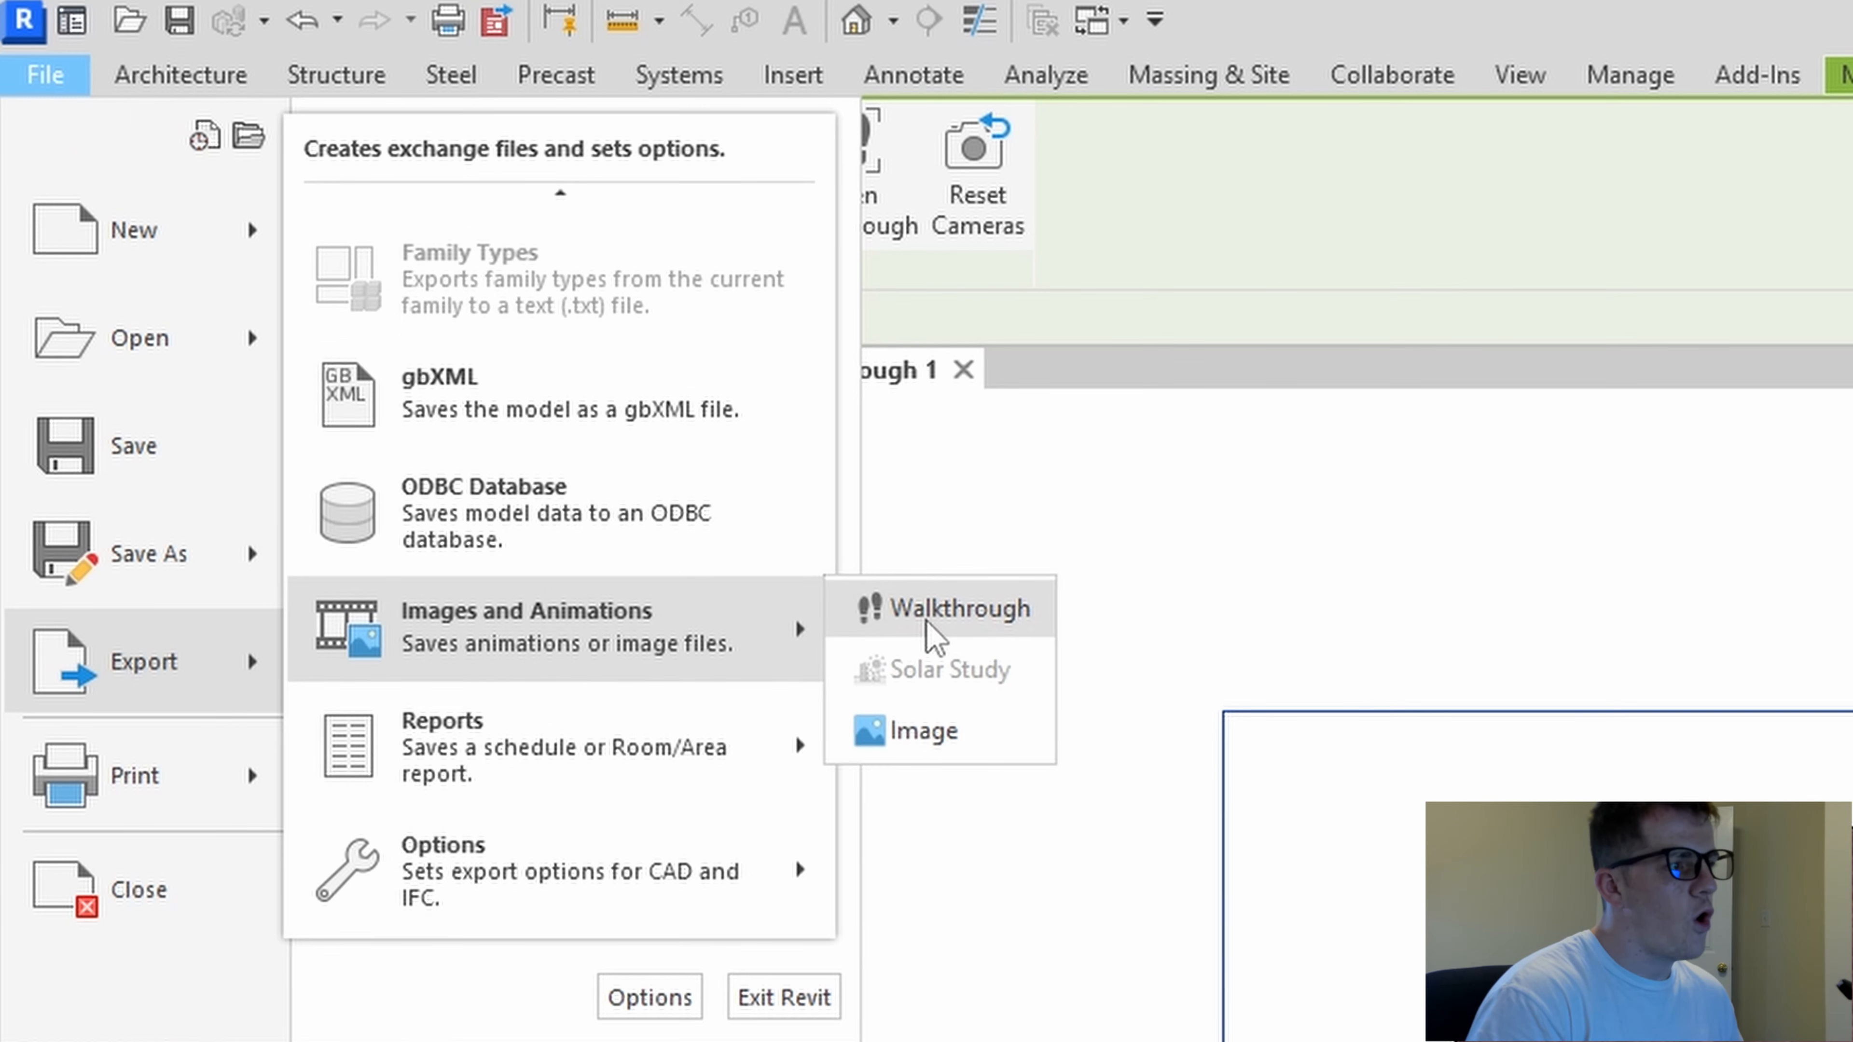
left_click(936, 629)
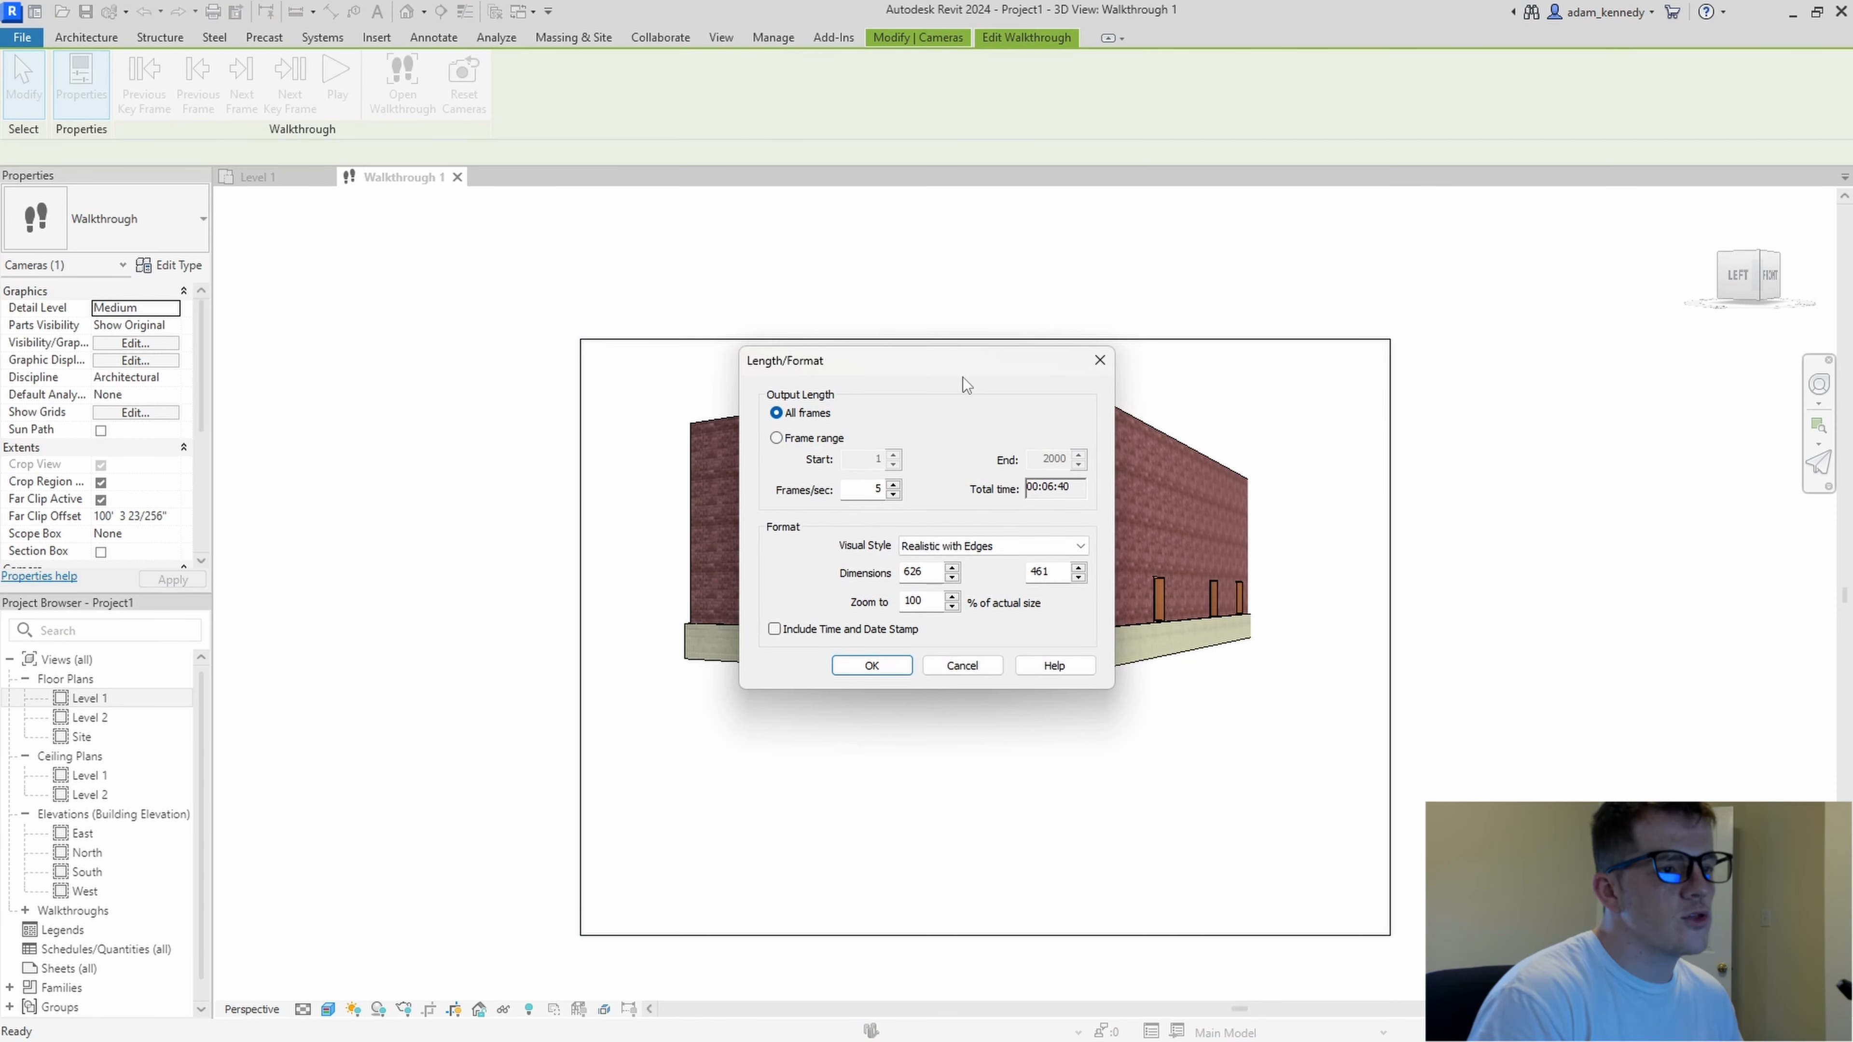
left_click_drag(1025, 361, 1573, 216)
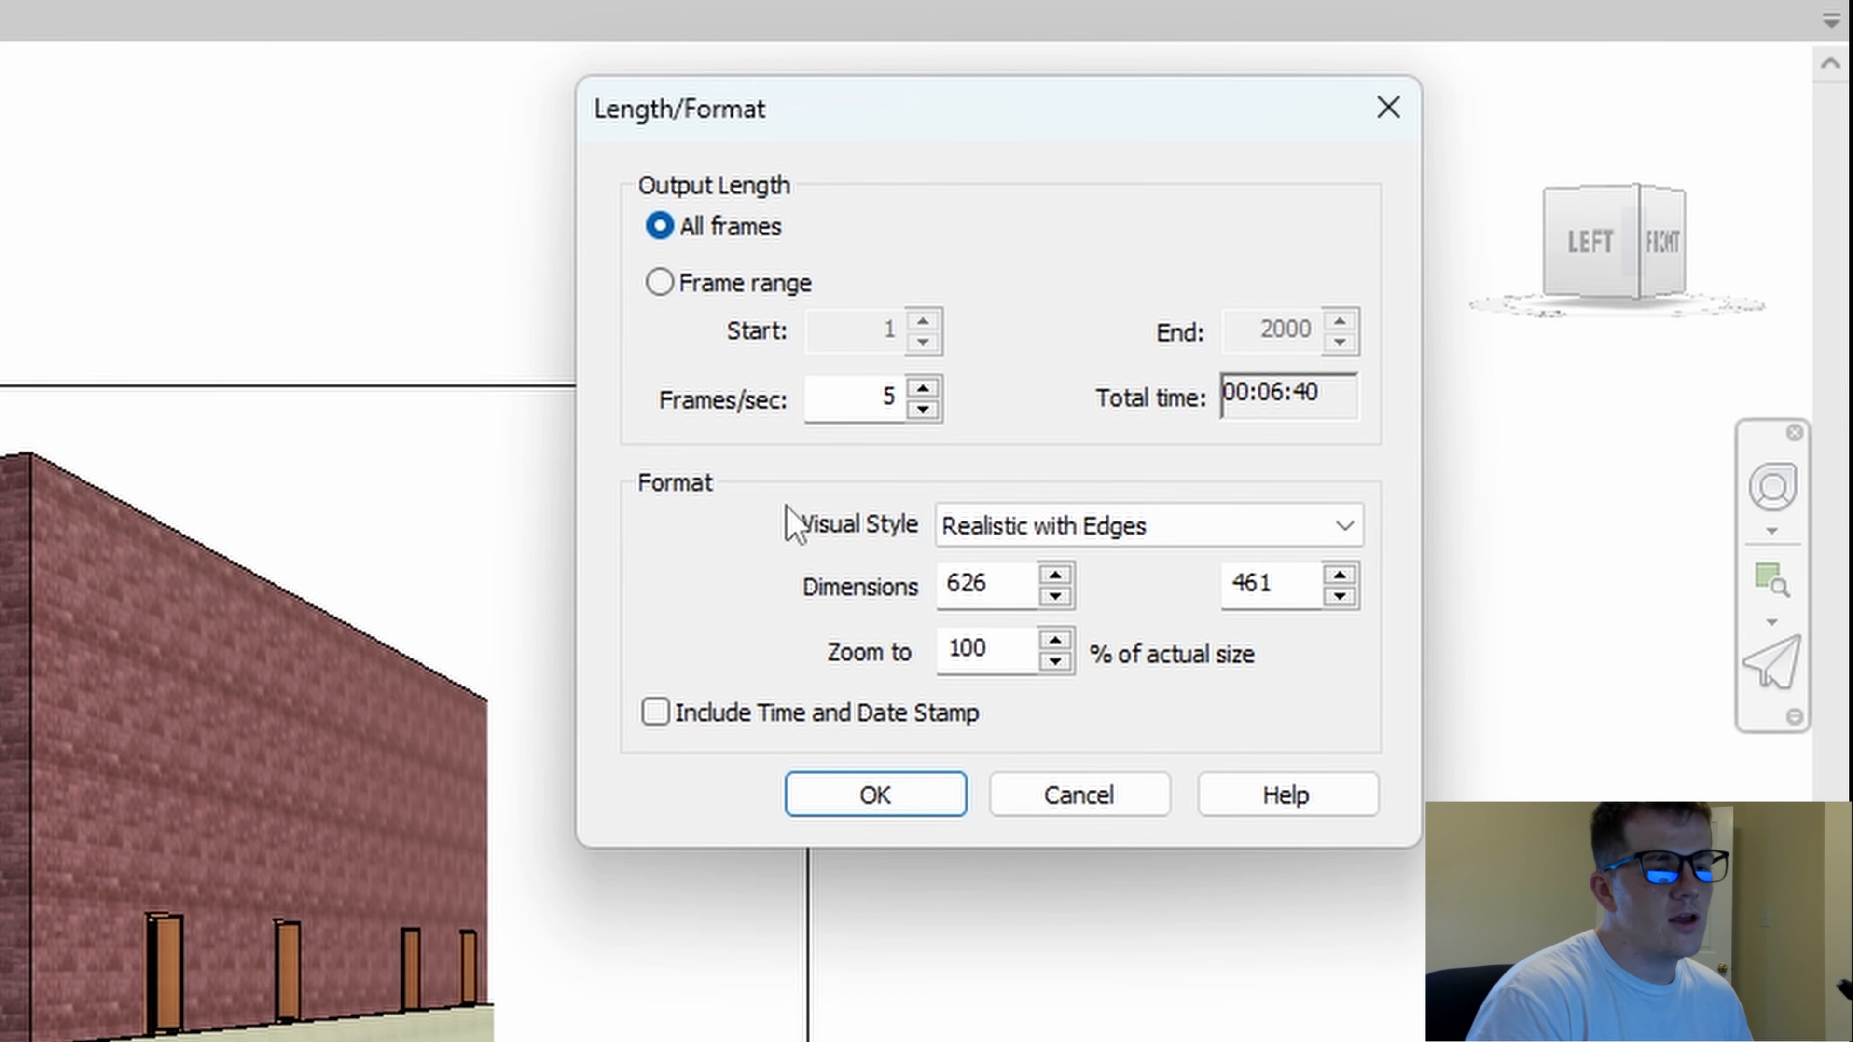
left_click(1128, 538)
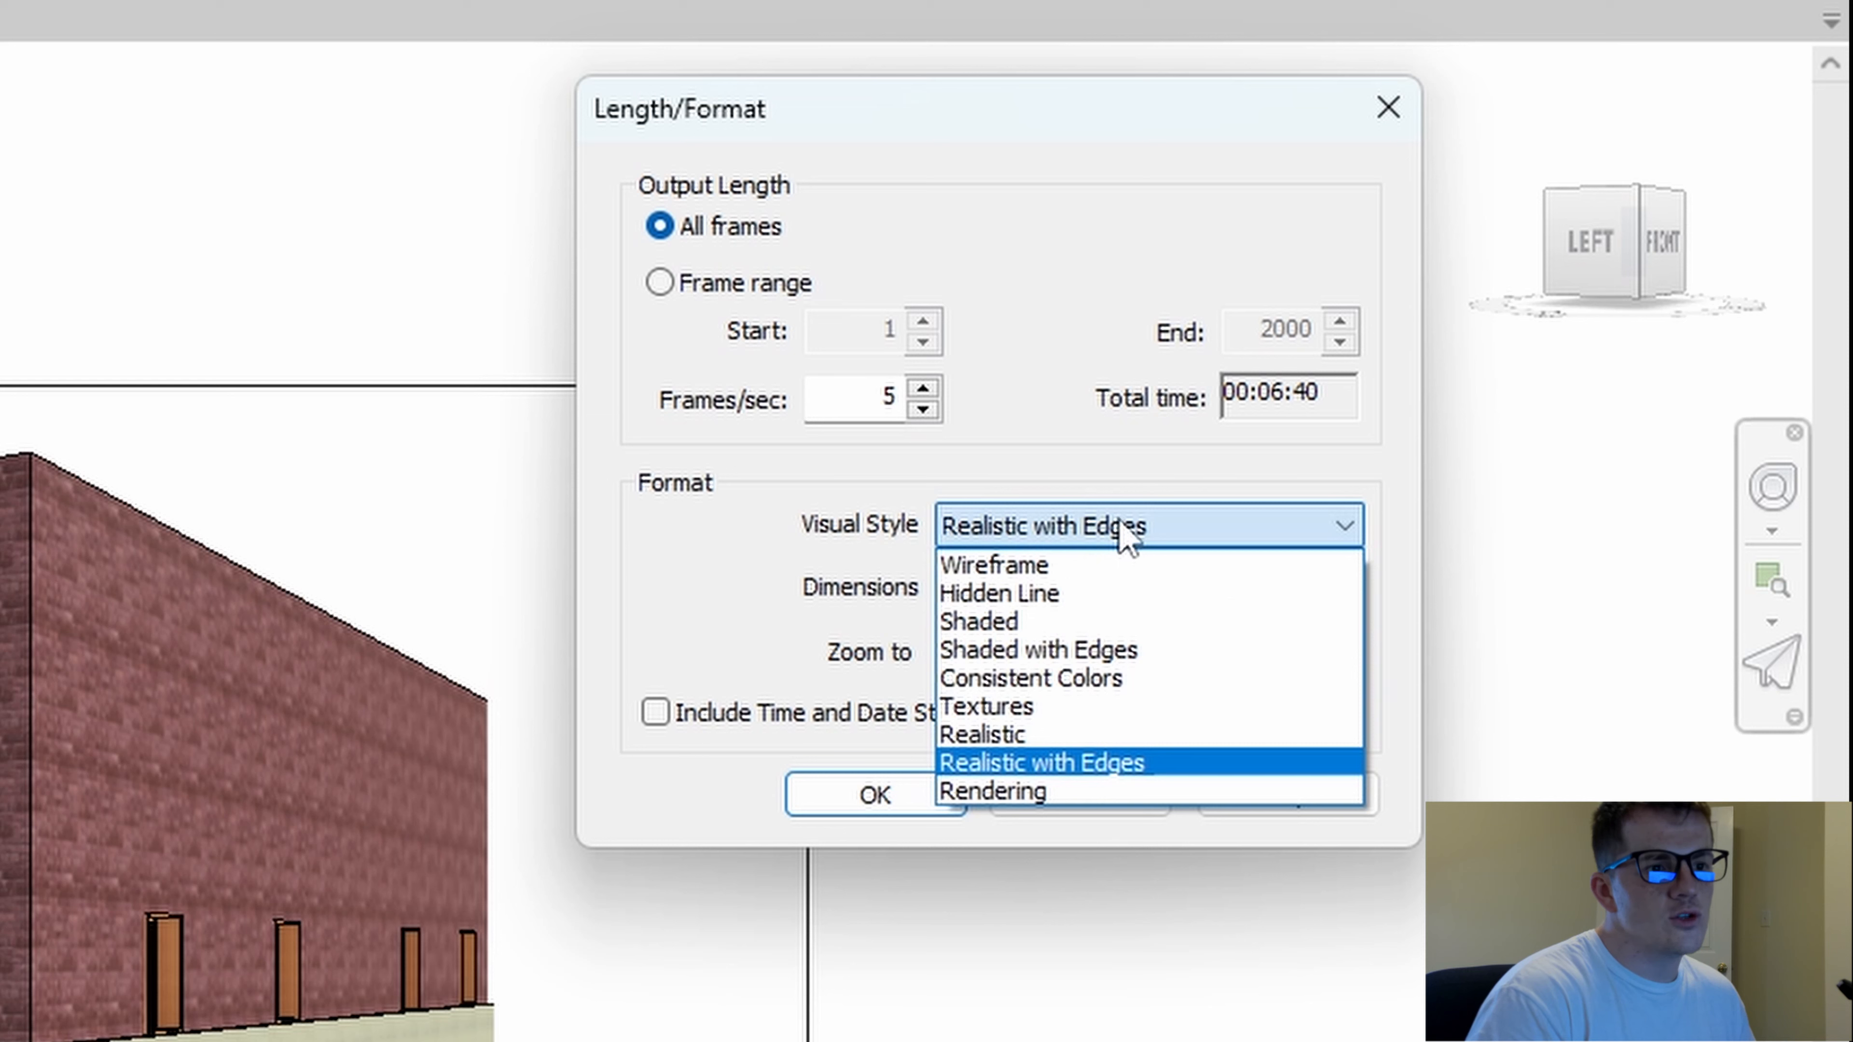
left_click(1022, 762)
left_click(861, 792)
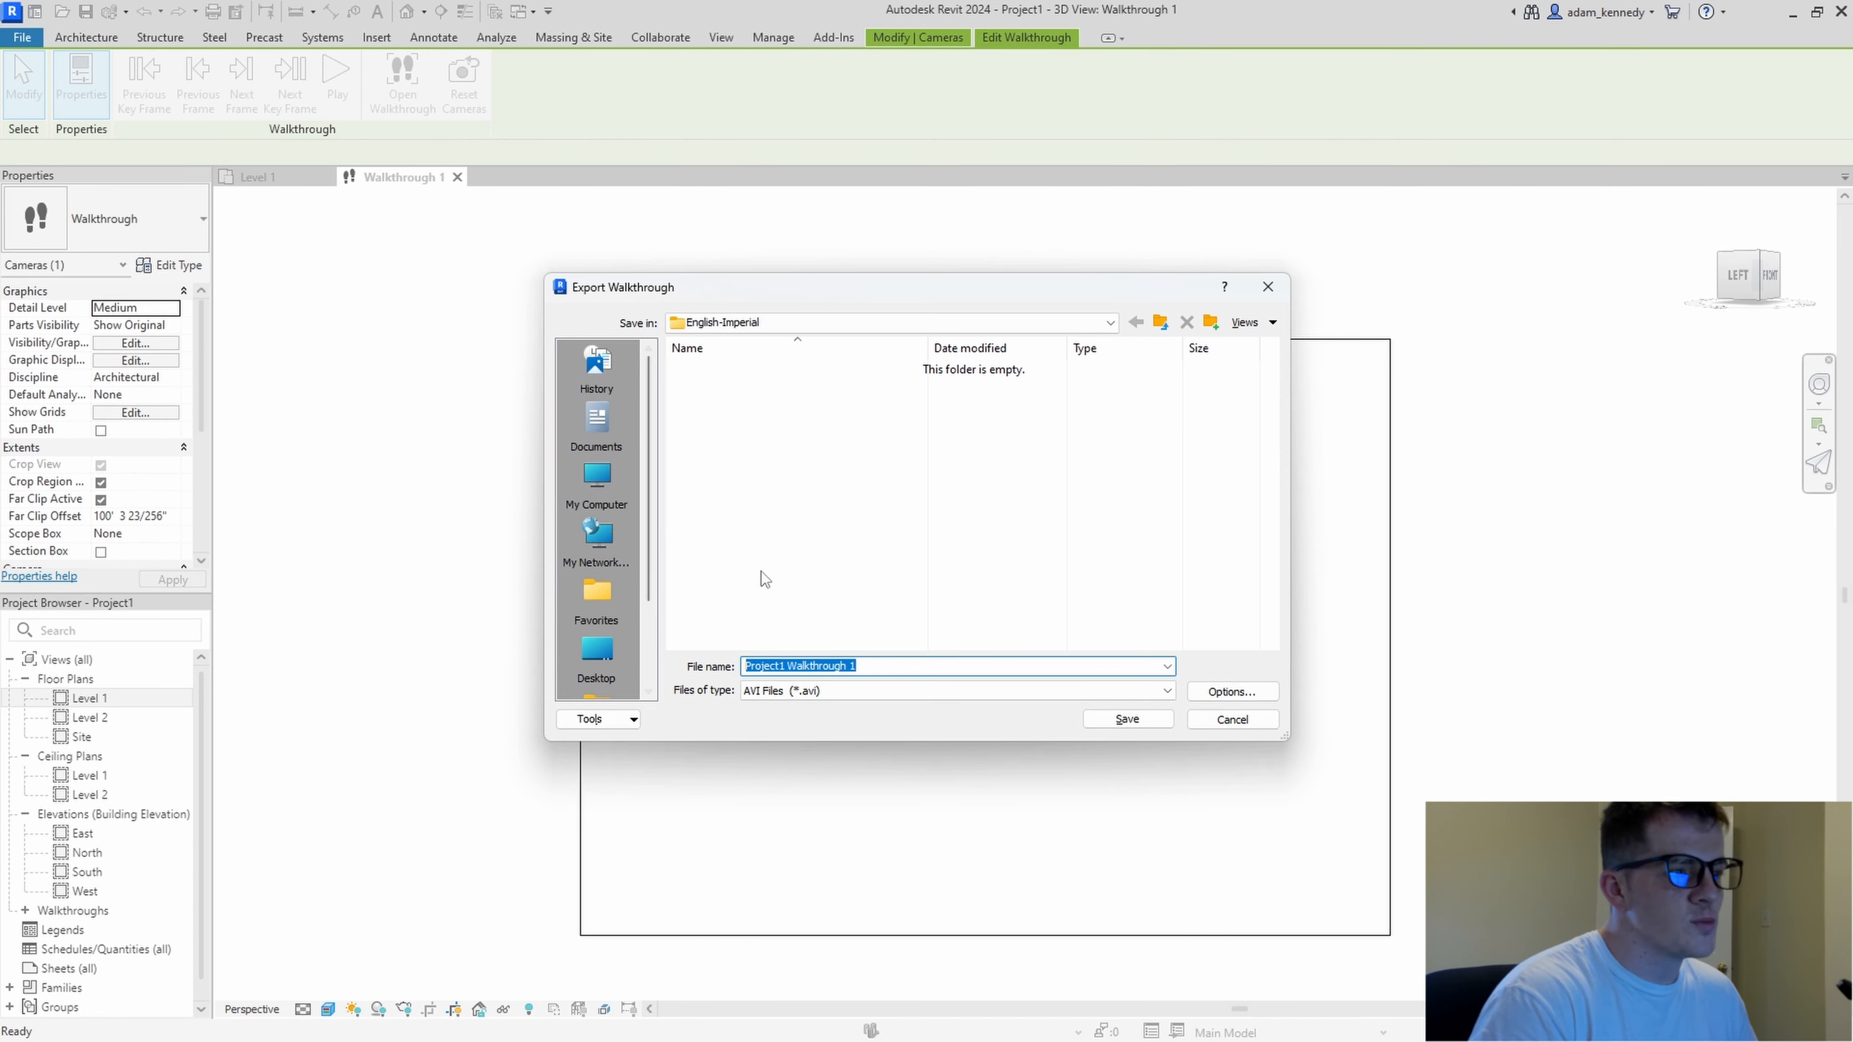
- Save the walkthrough to the Desktop as the AVI file Project1 Walkthrough 1, using Full Frames (Uncompressed) compression
left_click(597, 652)
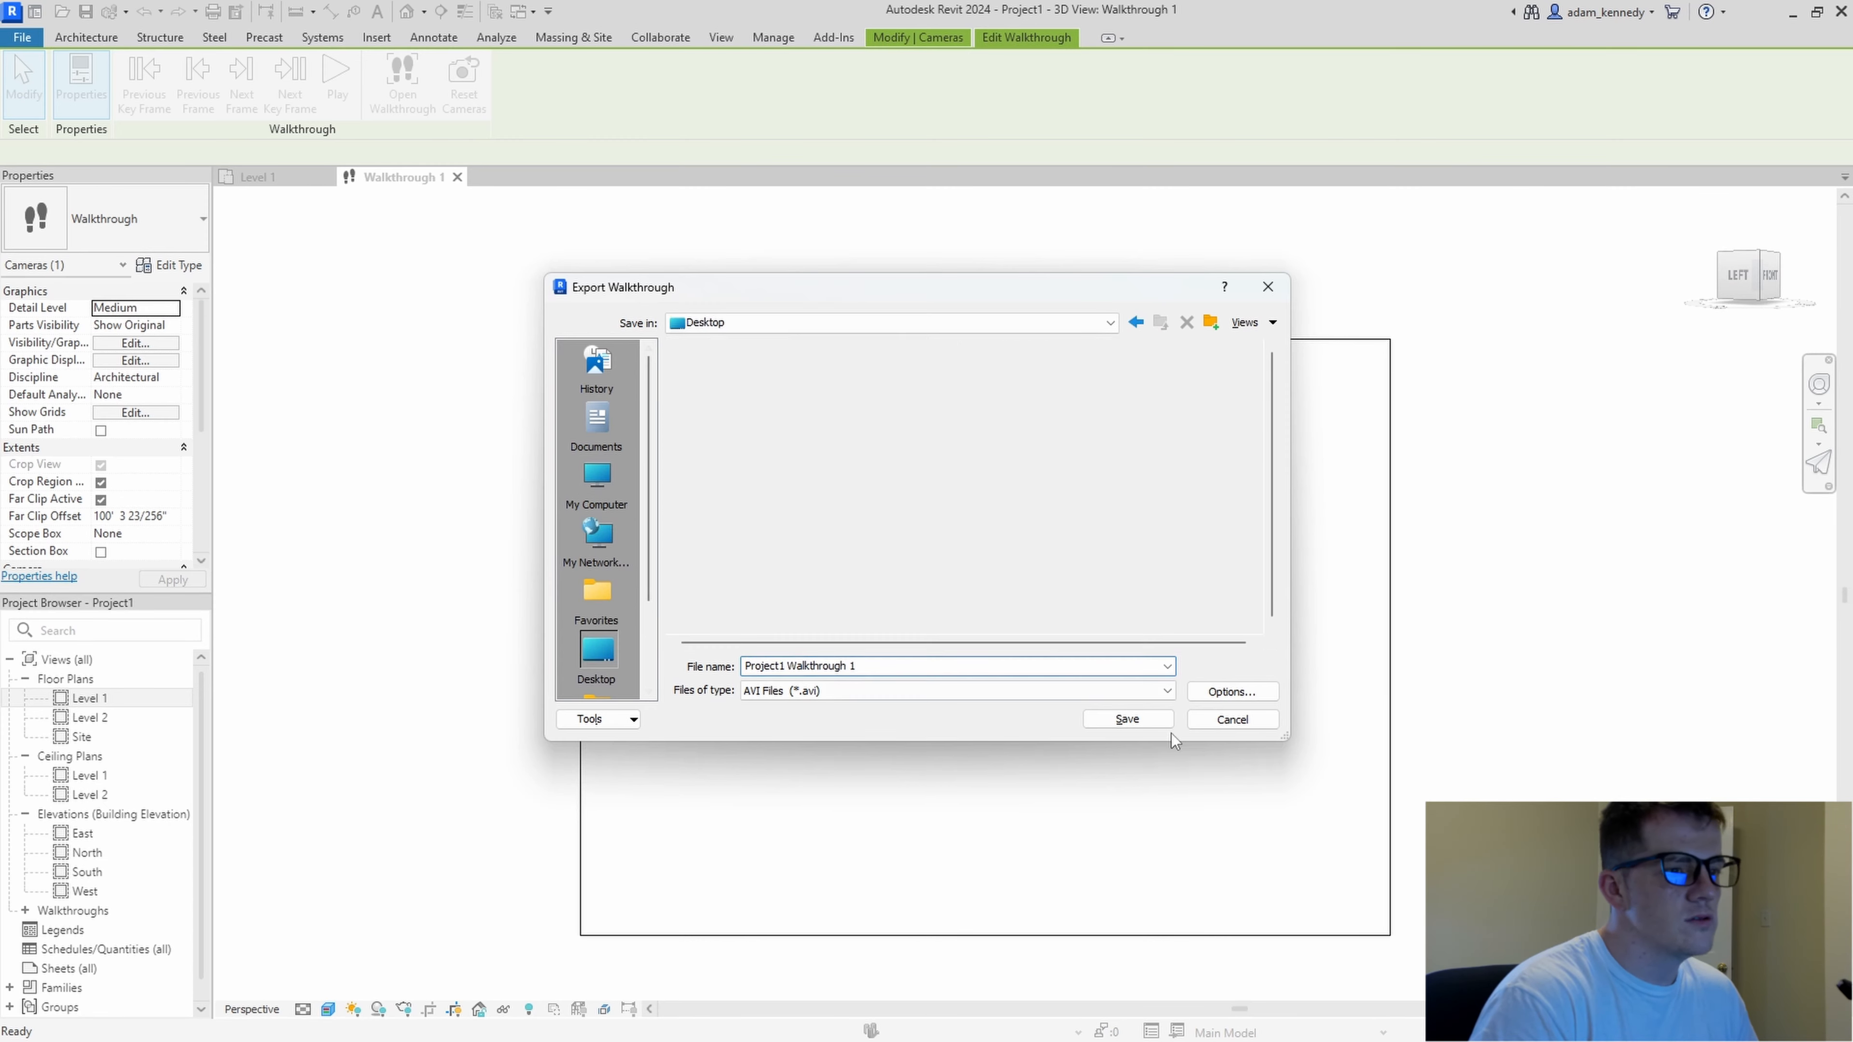
left_click(1128, 719)
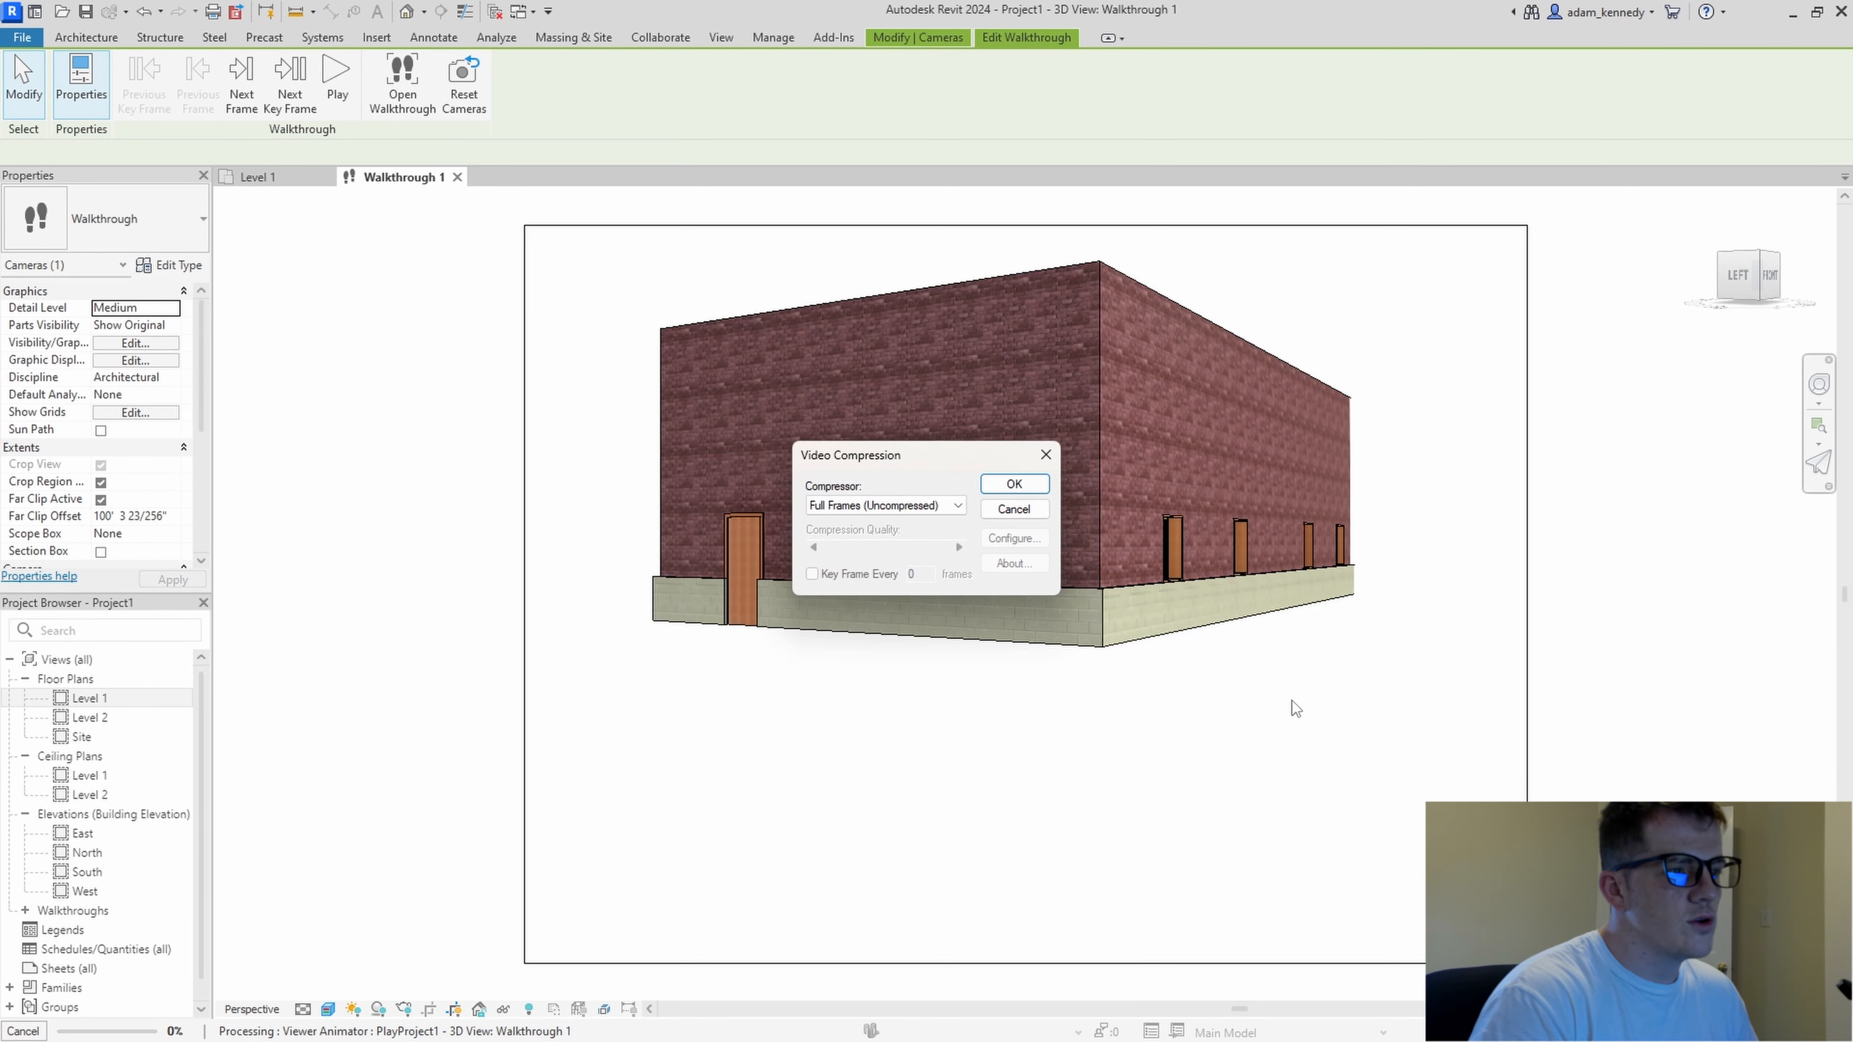
left_click(1014, 484)
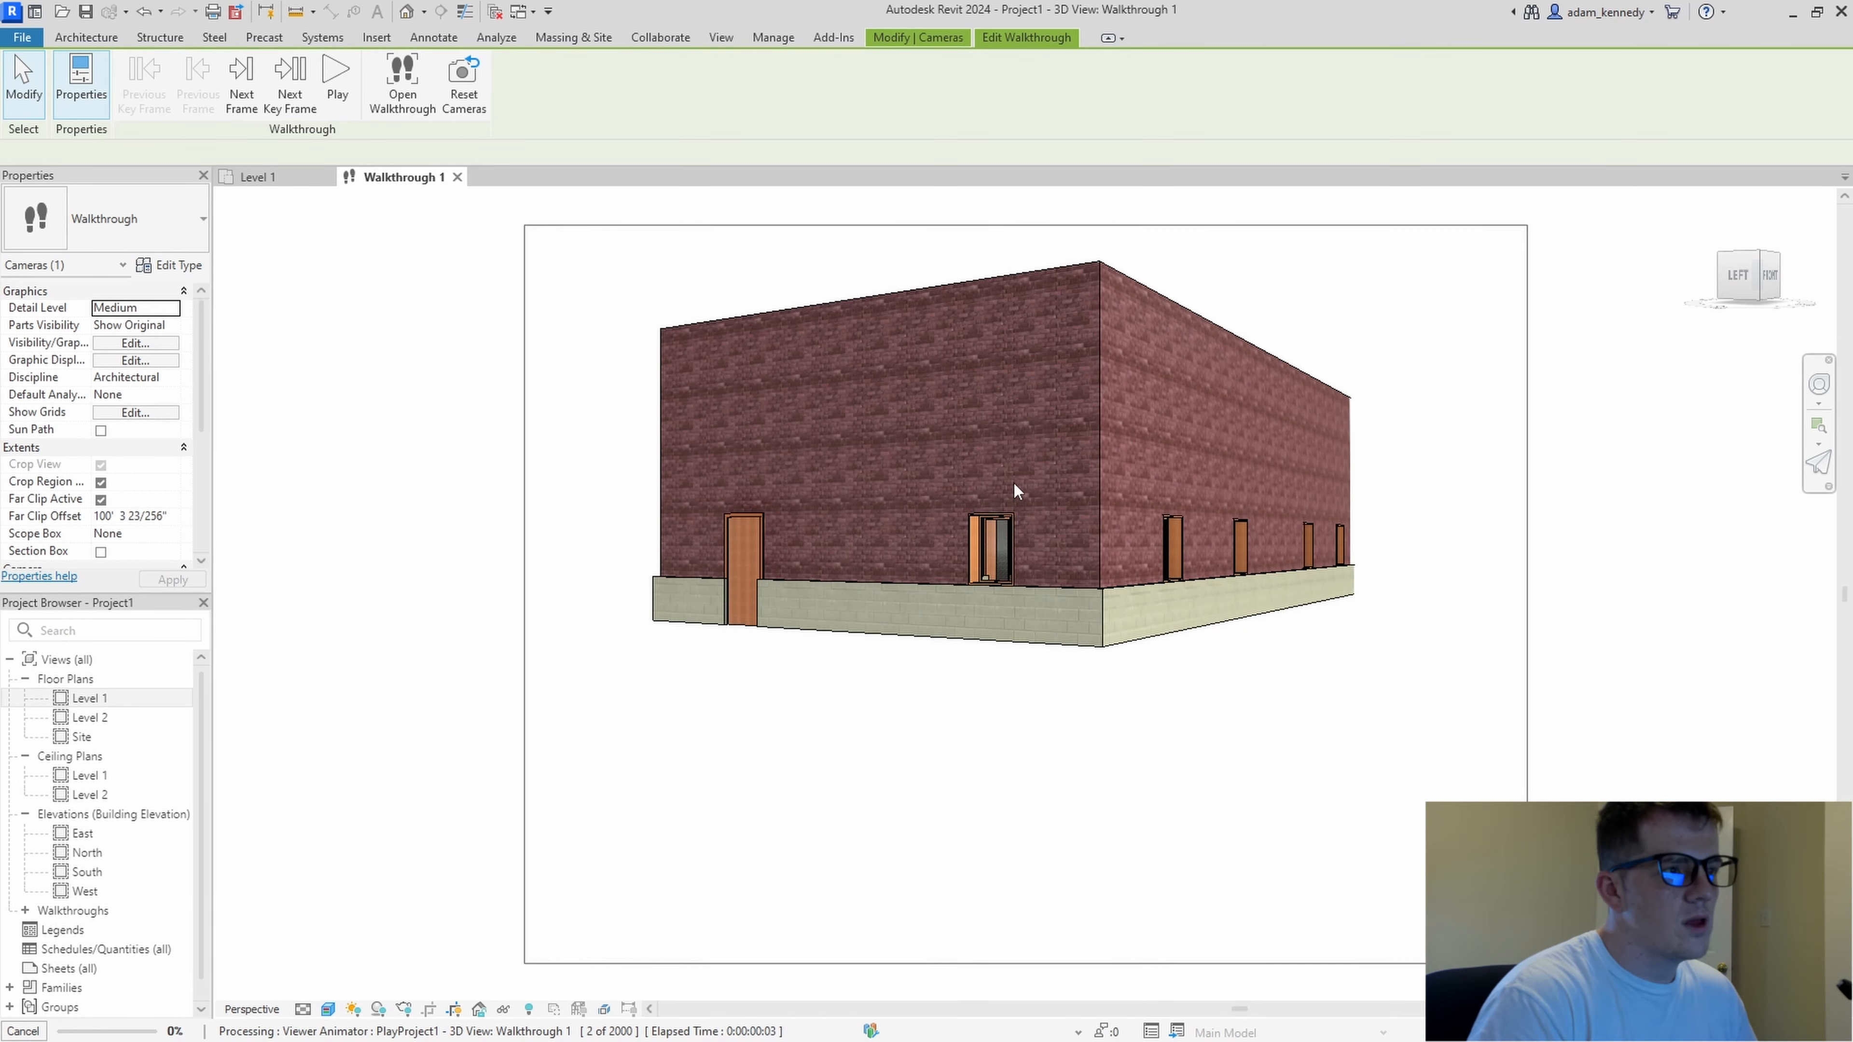